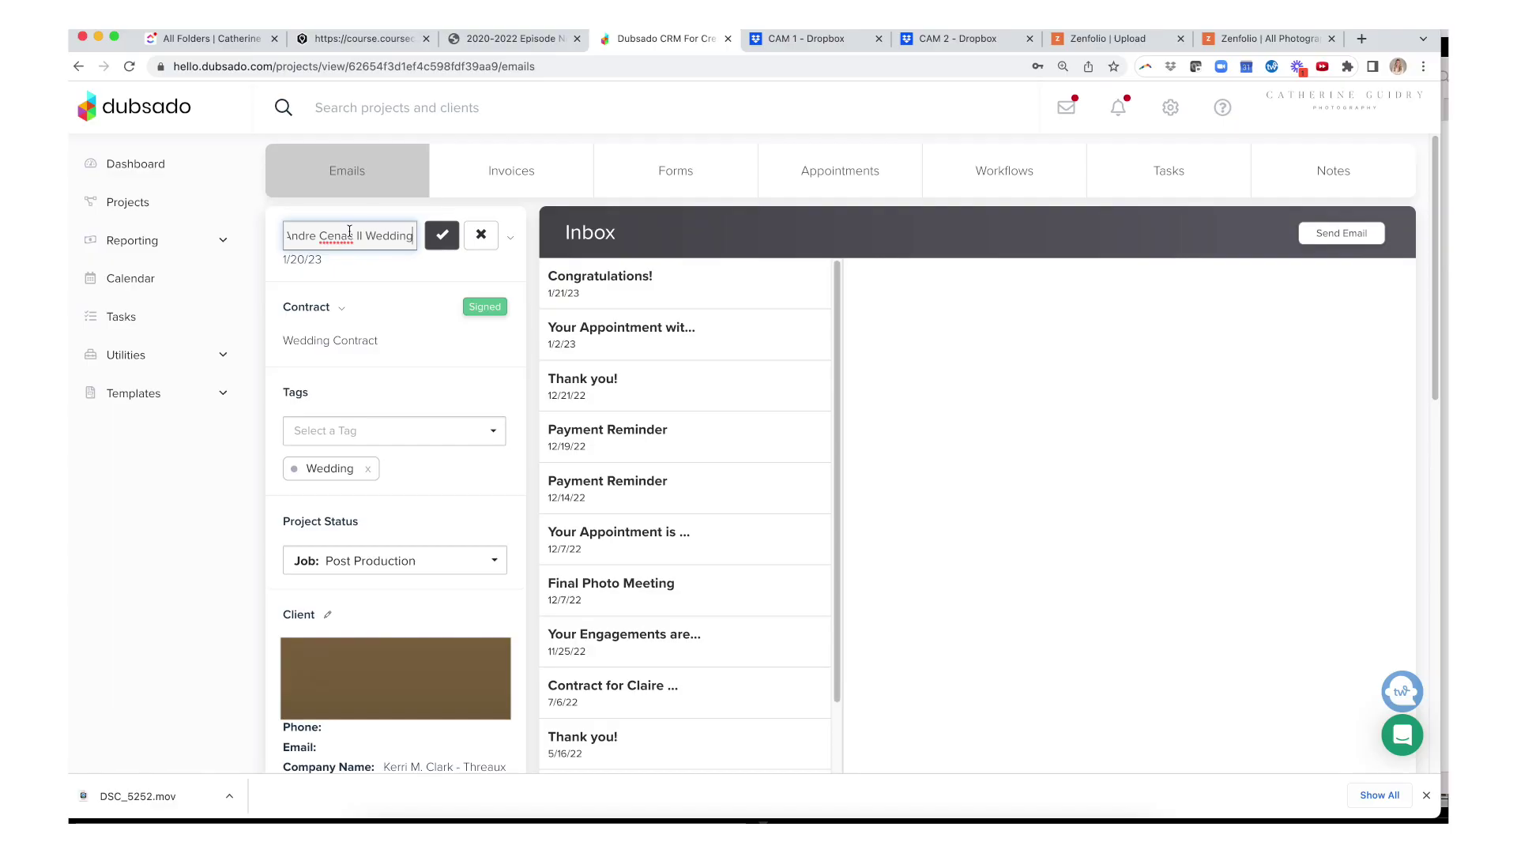
- Copy the full text of the Dubsado project name field and close the edit box
{"action": "triple_click", "coordinate": [349, 233]}
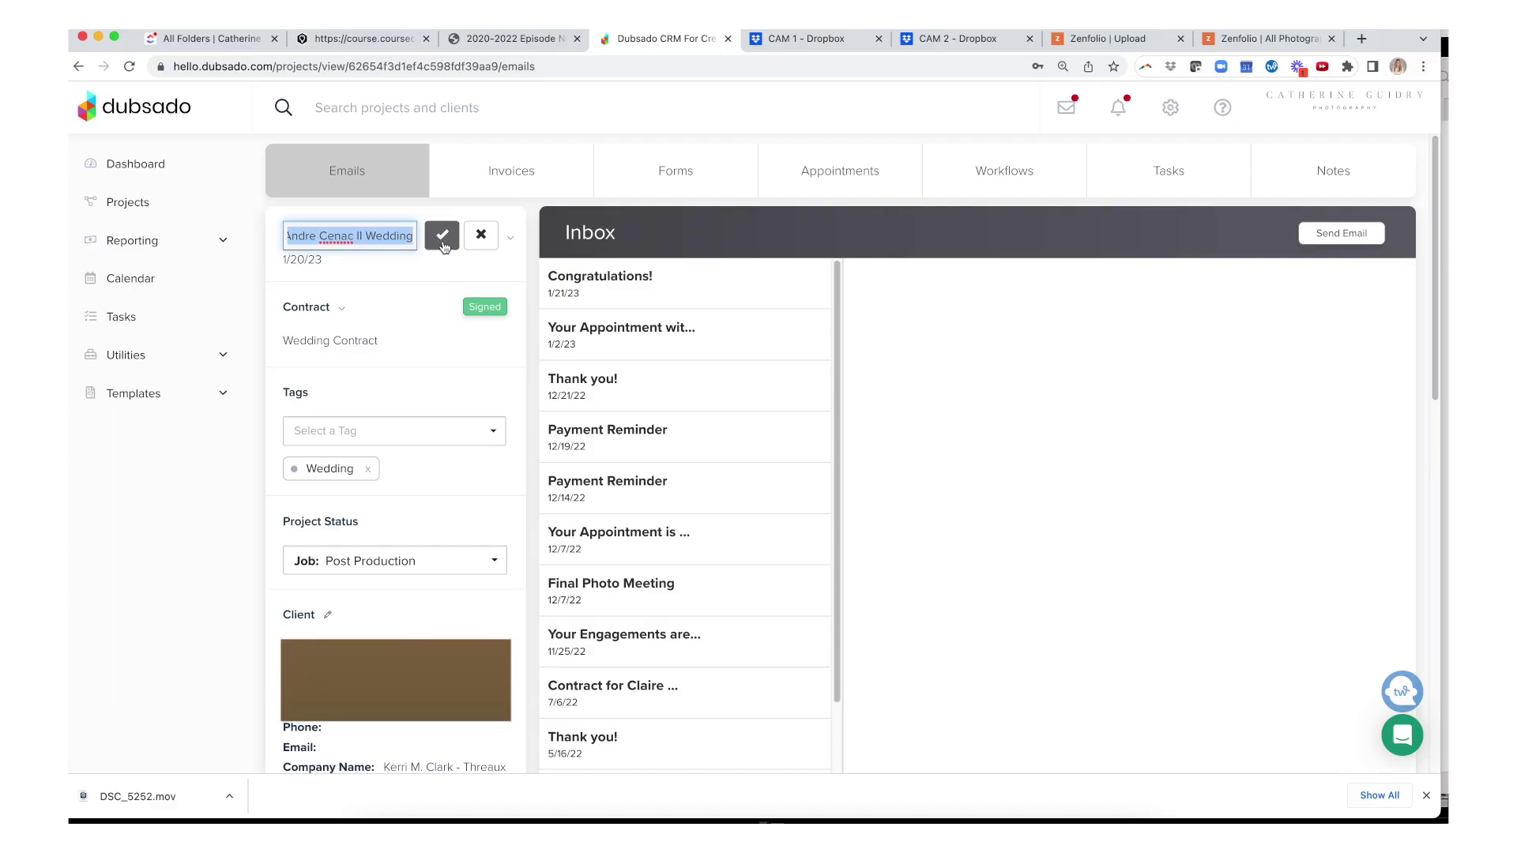
{"action": "key", "text": "super+v"}
{"action": "left_click", "coordinate": [442, 236]}
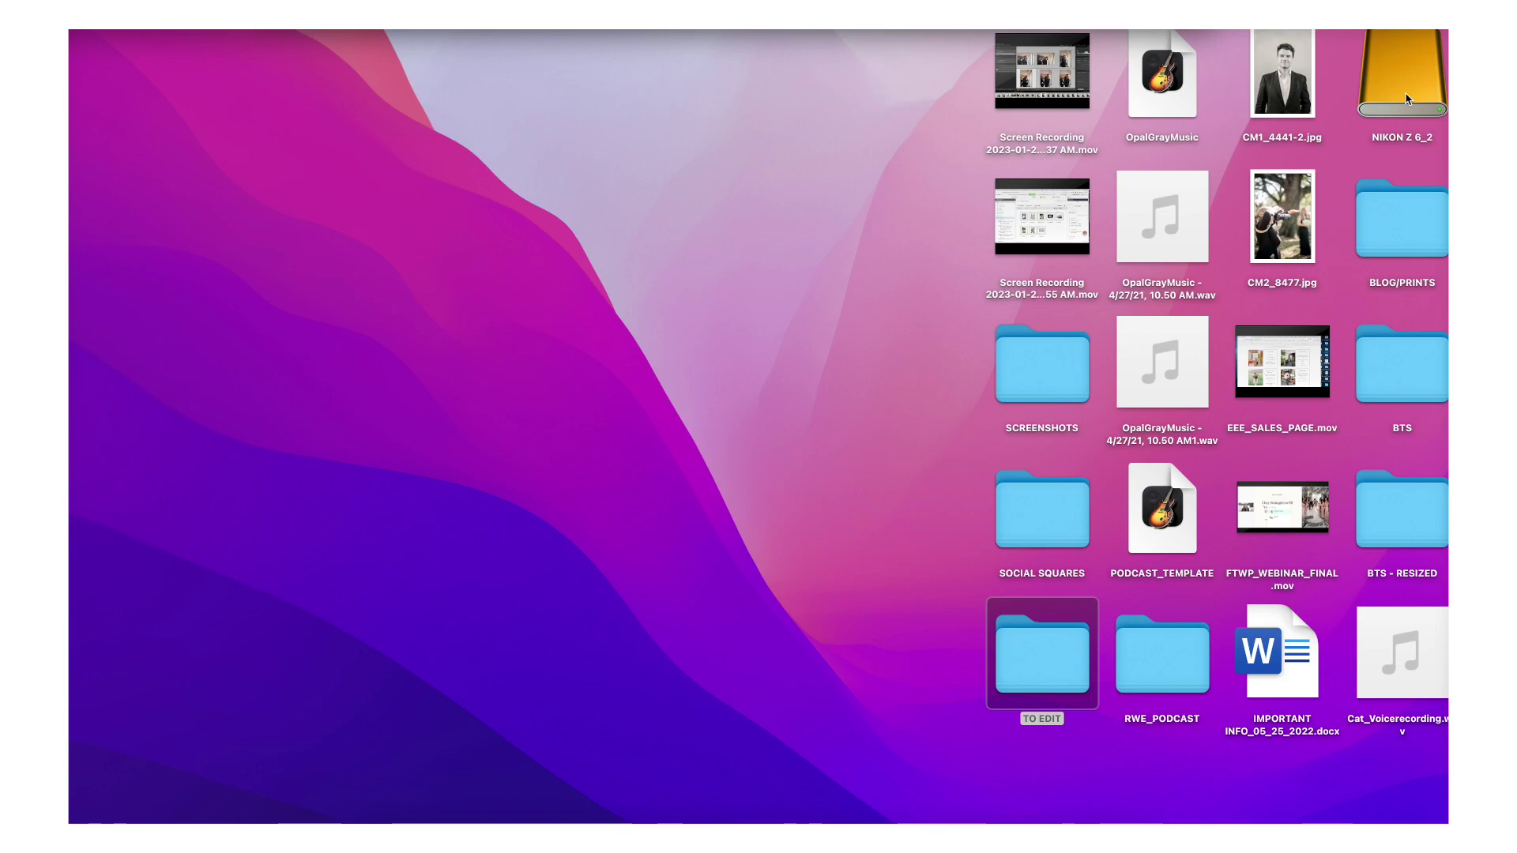
- Open the NIKON Z 6_2 card's DCIM/125NZ6_2 photo folder and the TO EDIT folder
{"action": "double_click", "coordinate": [1404, 98]}
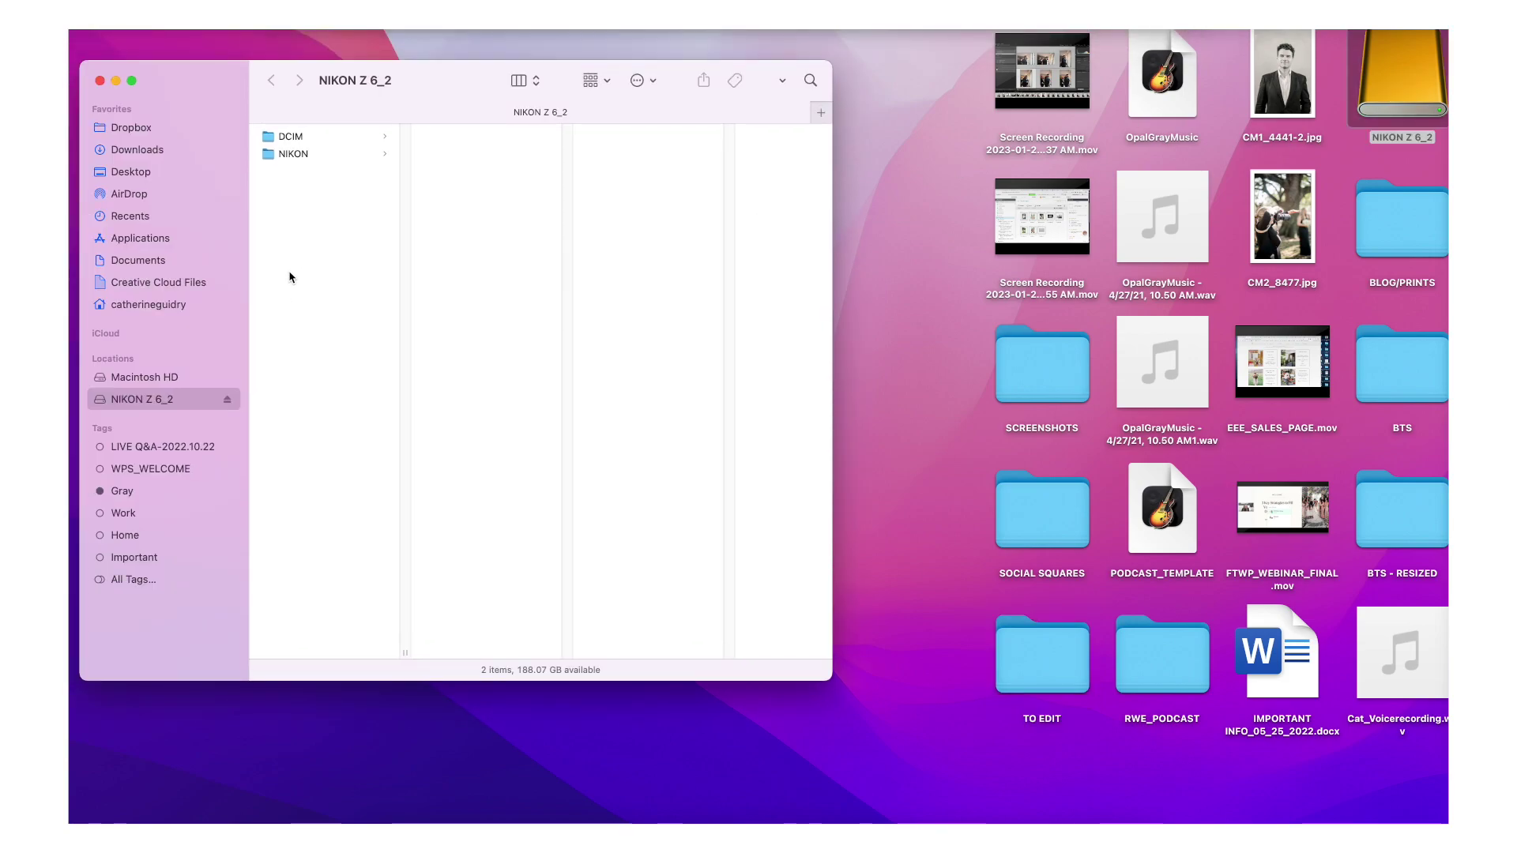
{"action": "left_click", "coordinate": [311, 140]}
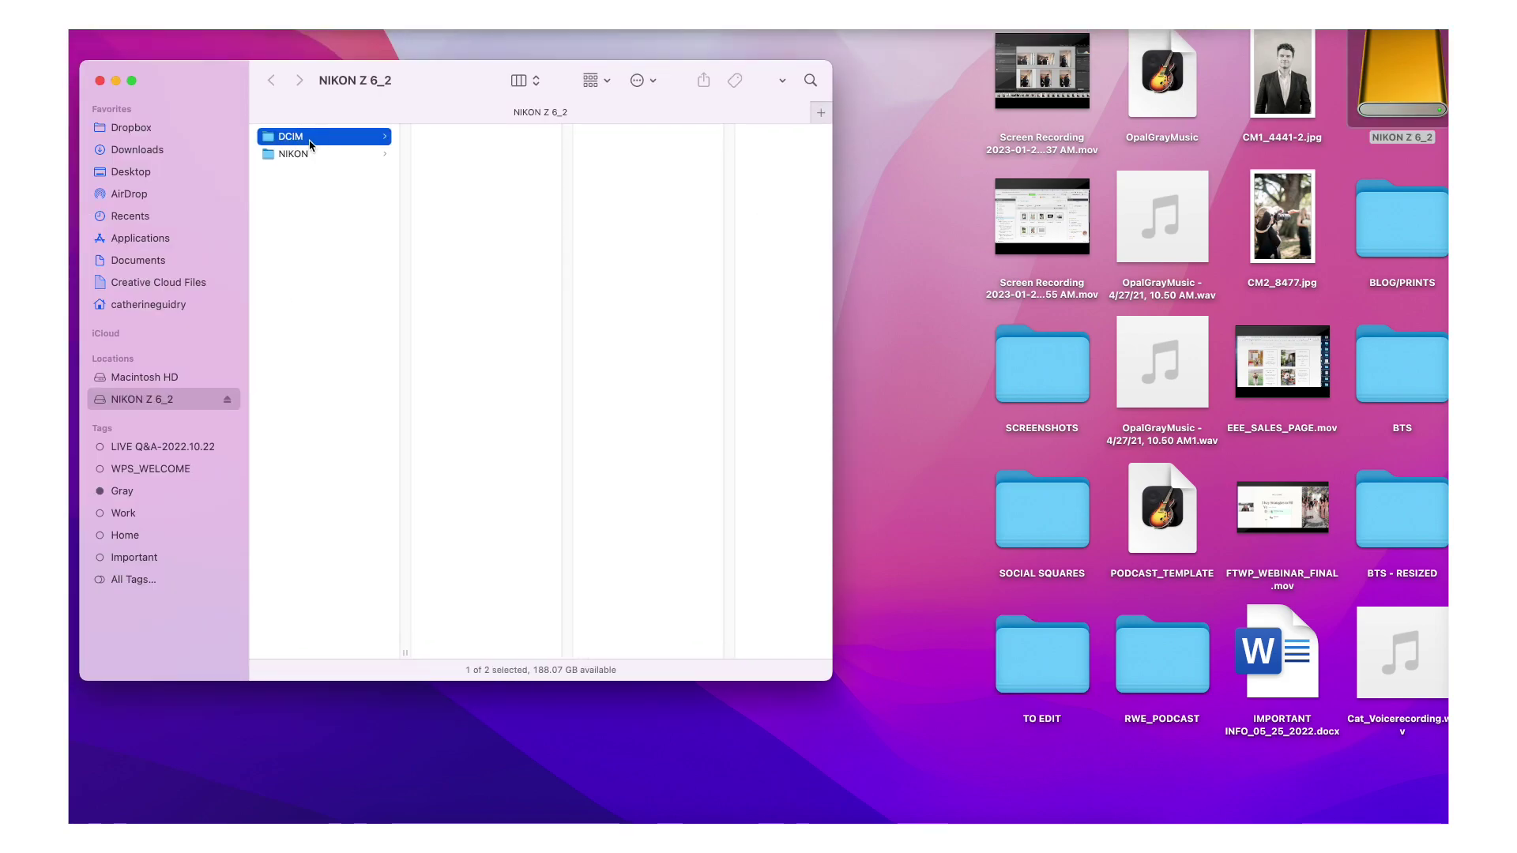
{"action": "key", "text": "Right"}
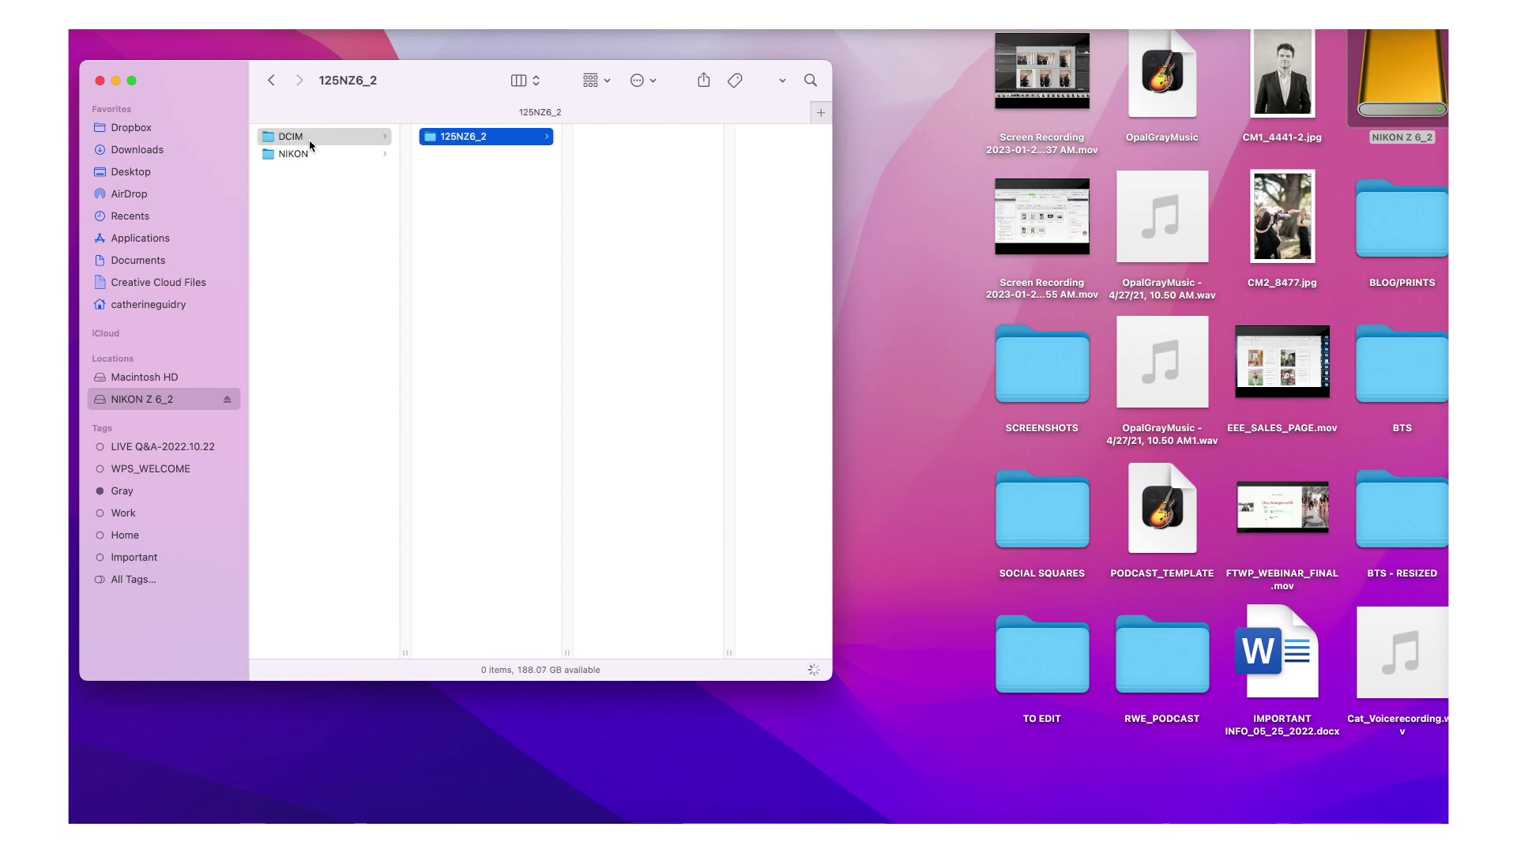
{"action": "double_click", "coordinate": [1022, 662]}
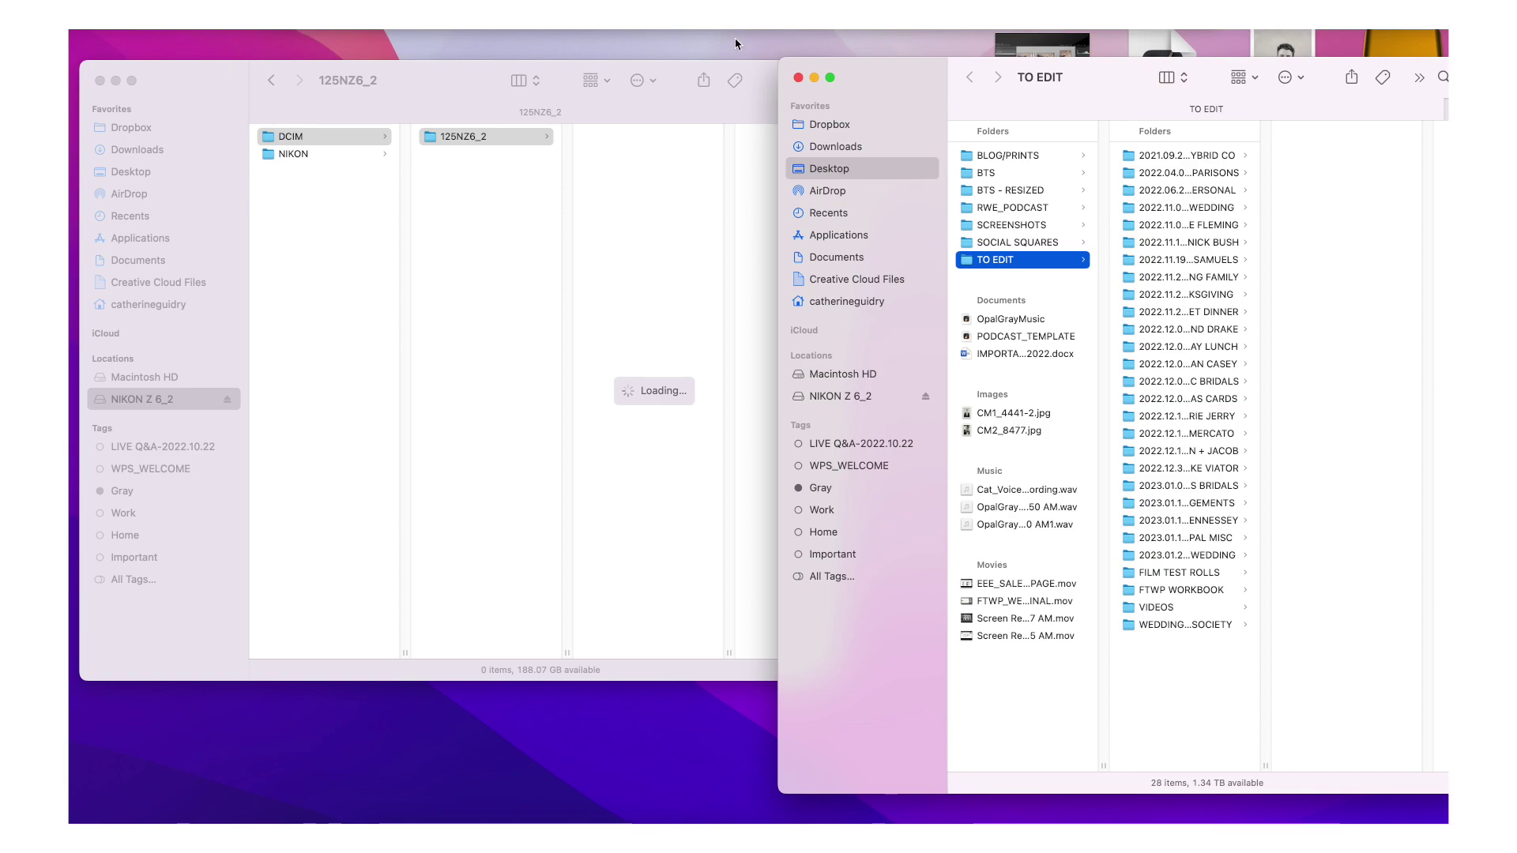
- Create a folder in TO EDIT named '2023.01.20' followed by the couple's names
{"action": "right_click", "coordinate": [1174, 722]}
{"action": "left_click", "coordinate": [1195, 726]}
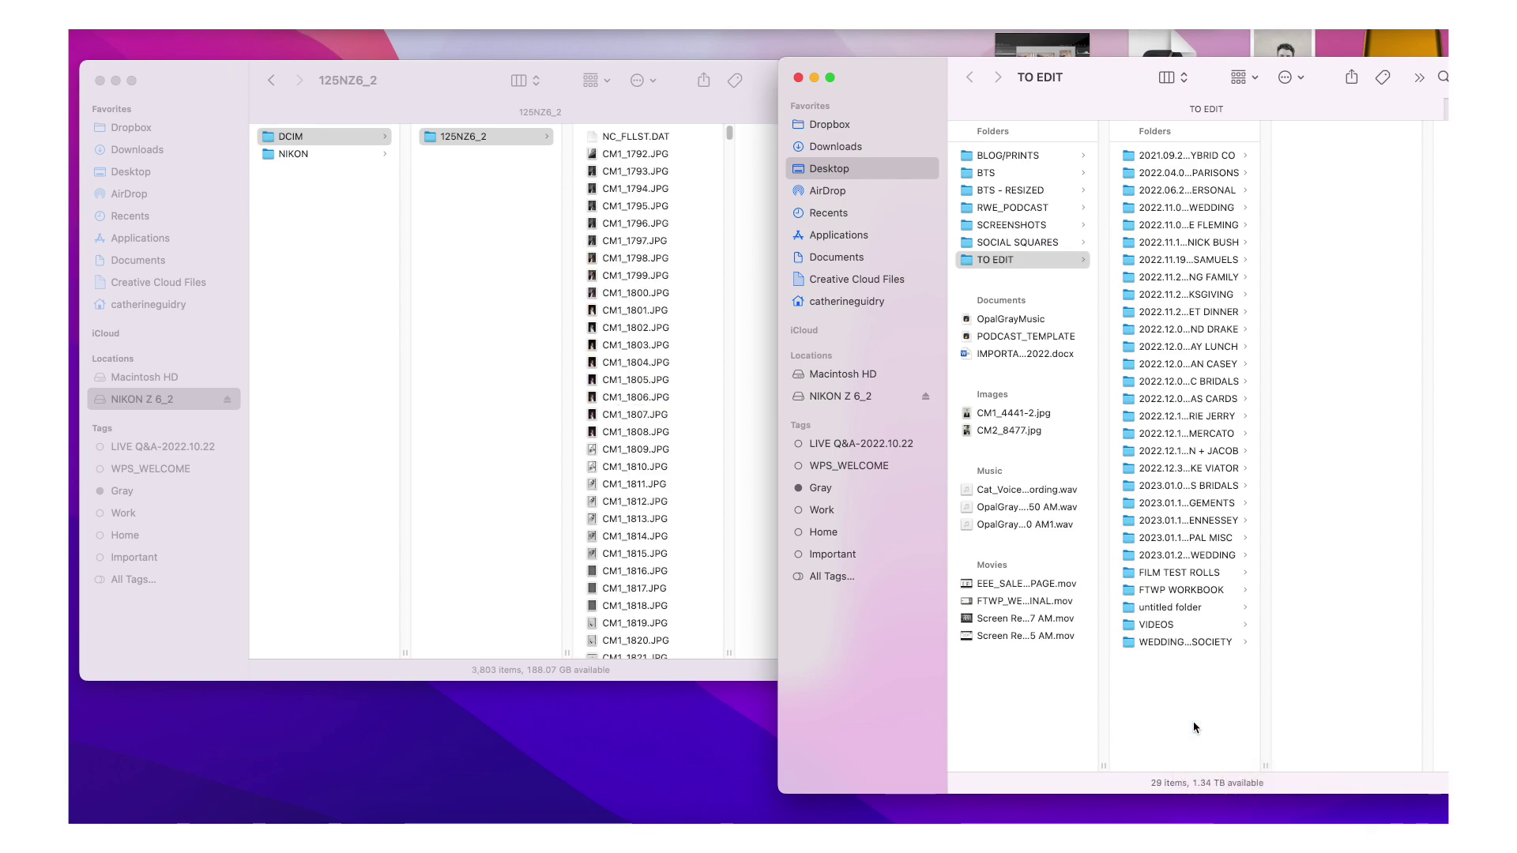
{"action": "type", "text": "202"}
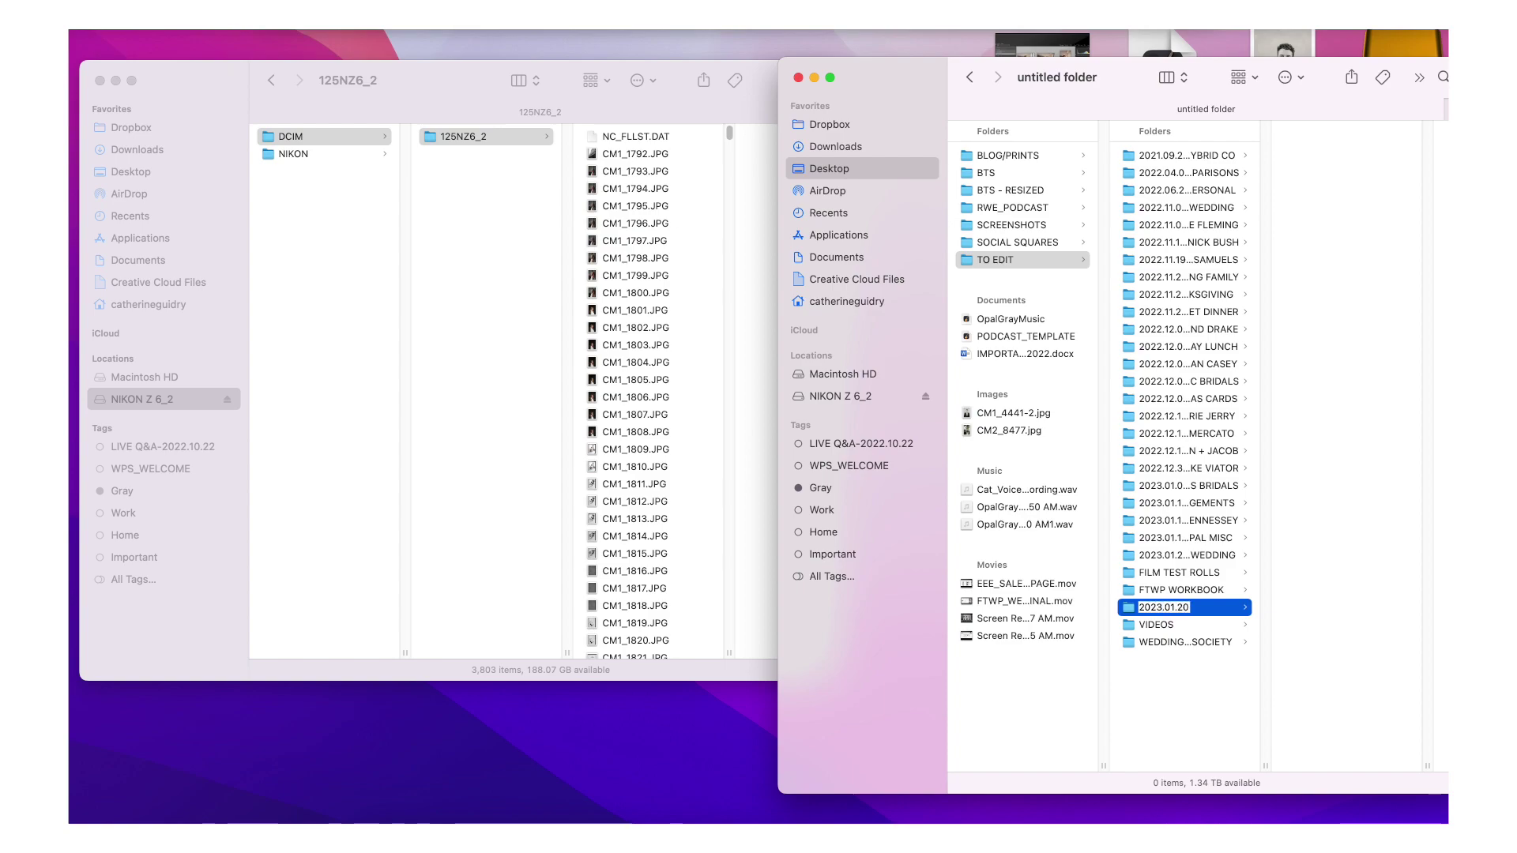
{"action": "type", "text": "3.01.20"}
{"action": "key", "text": "cmd+v"}
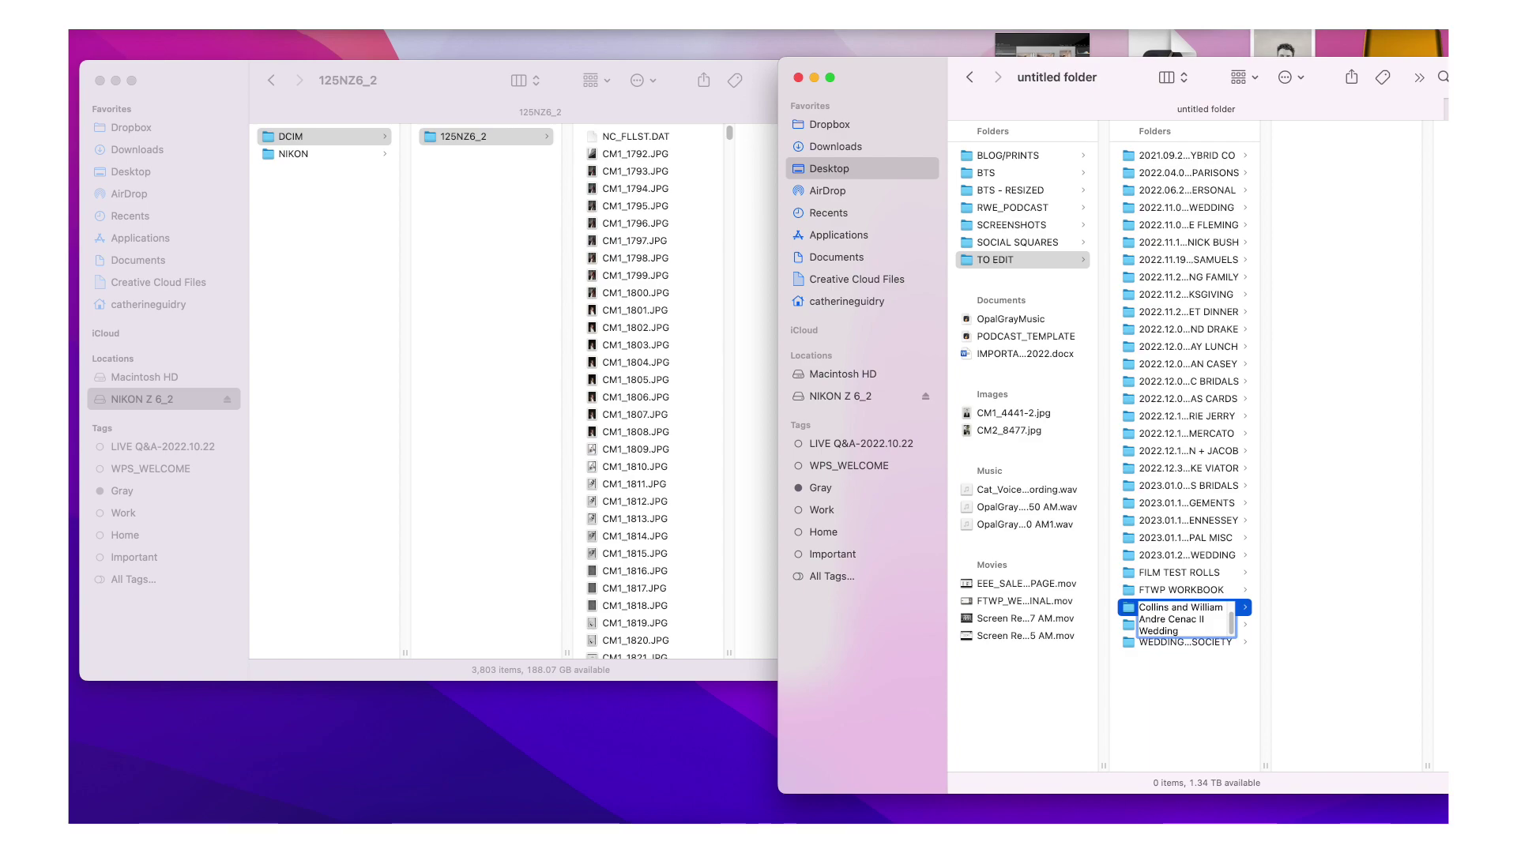
{"action": "key", "text": "cmd+z"}
{"action": "key", "text": "BackSpace"}
{"action": "key", "text": "BackSpace"}
{"action": "key", "text": "BackSpace"}
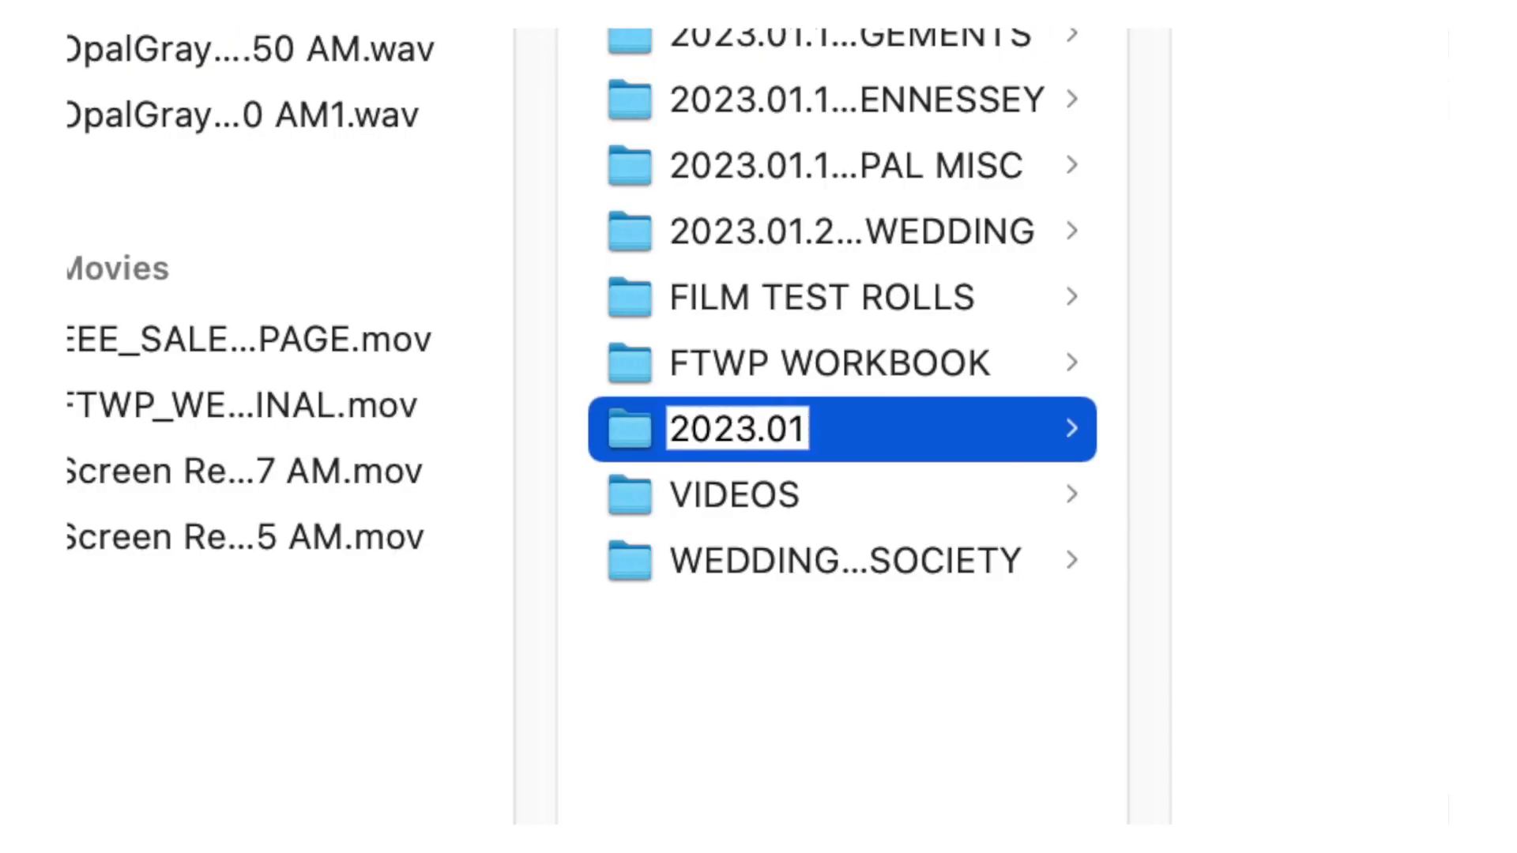
{"action": "type", "text": "23"}
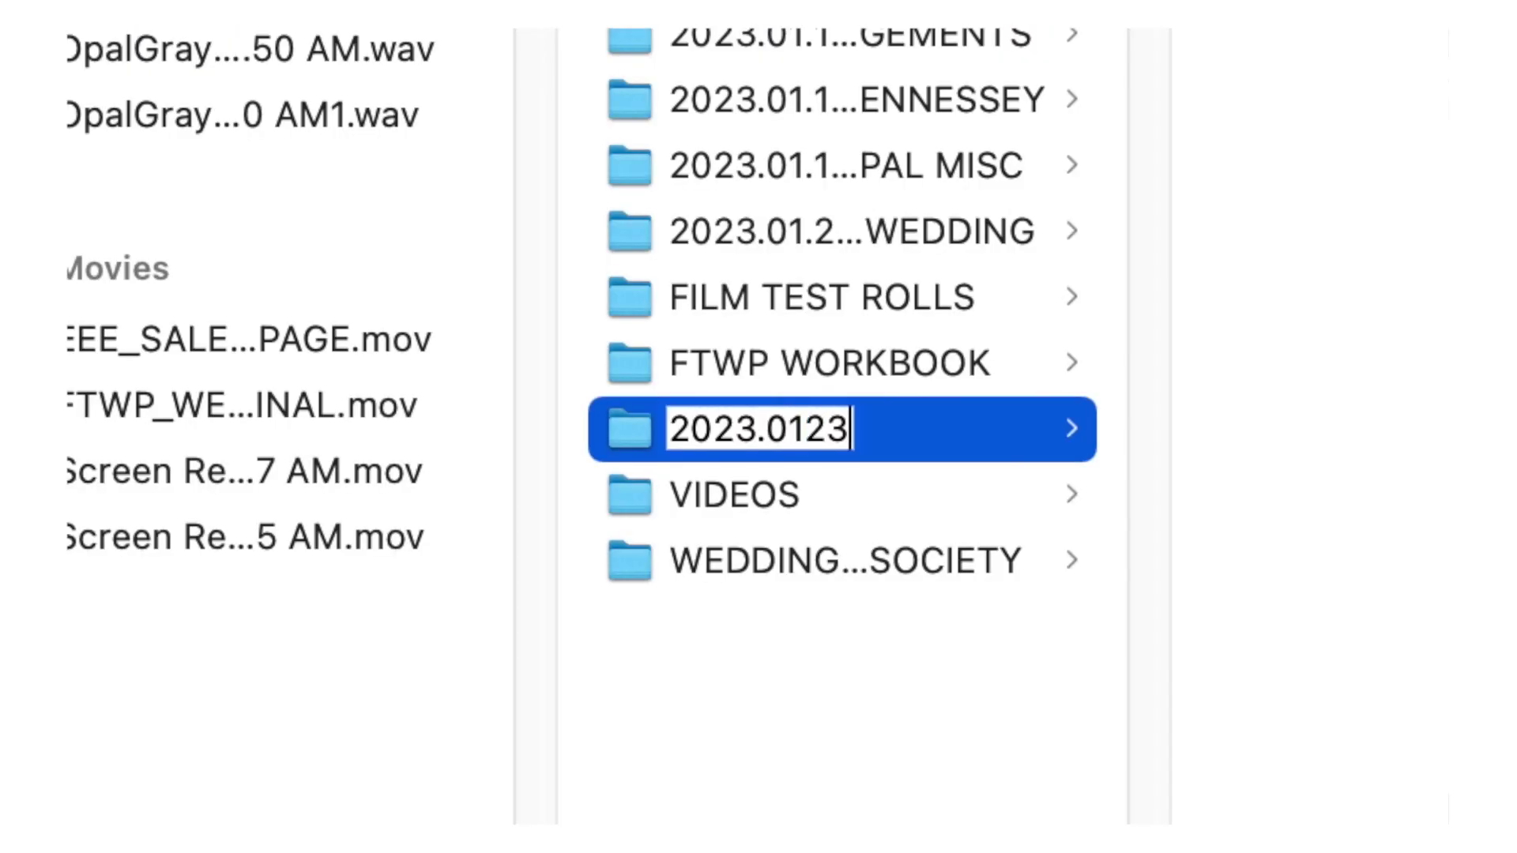
{"action": "key", "text": "BackSpace"}
{"action": "key", "text": "BackSpace"}
{"action": "type", "text": "."}
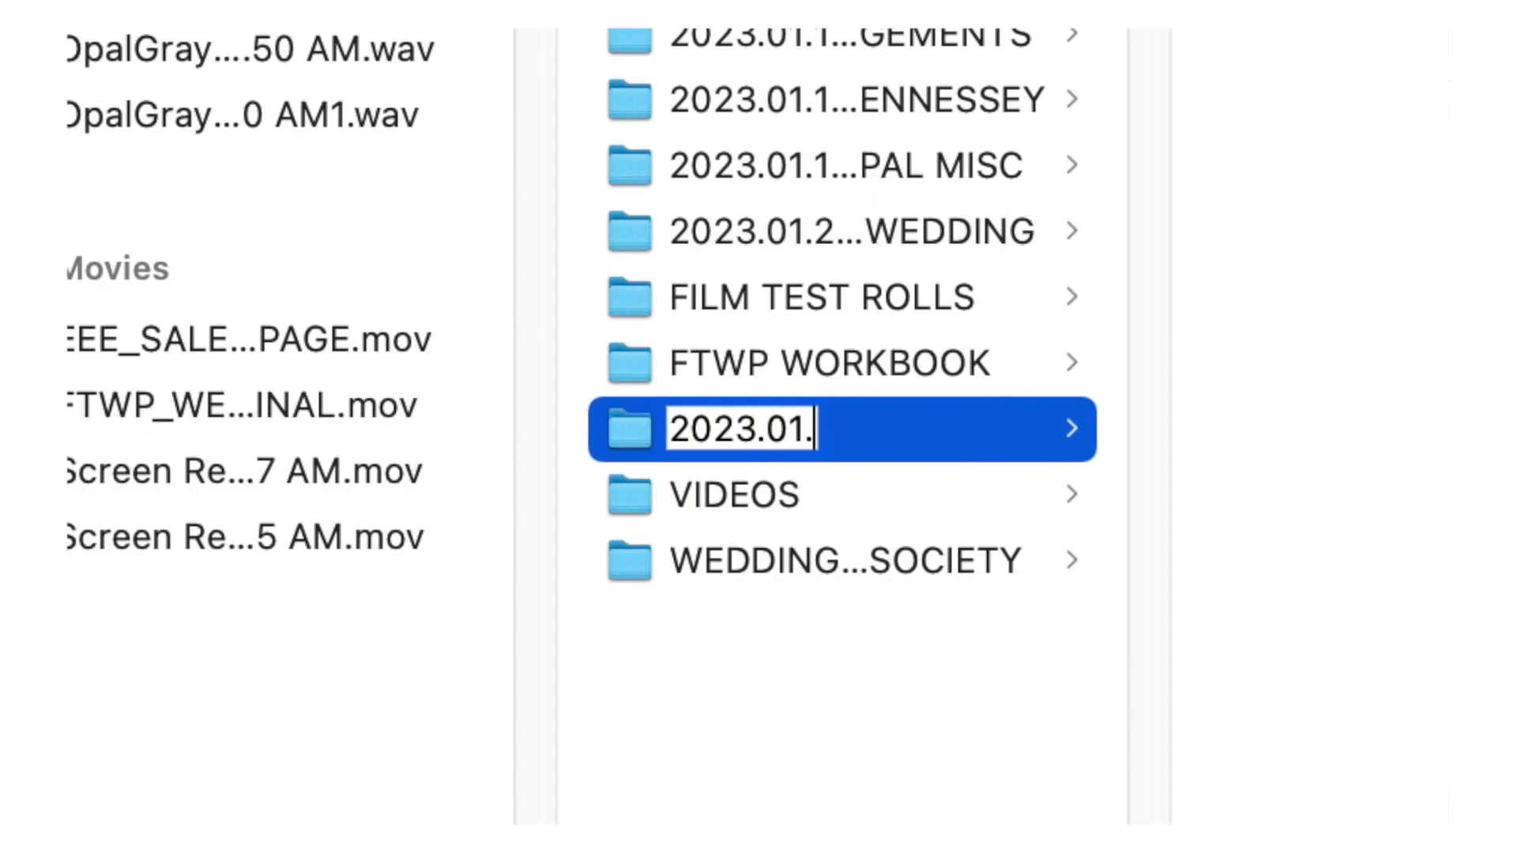
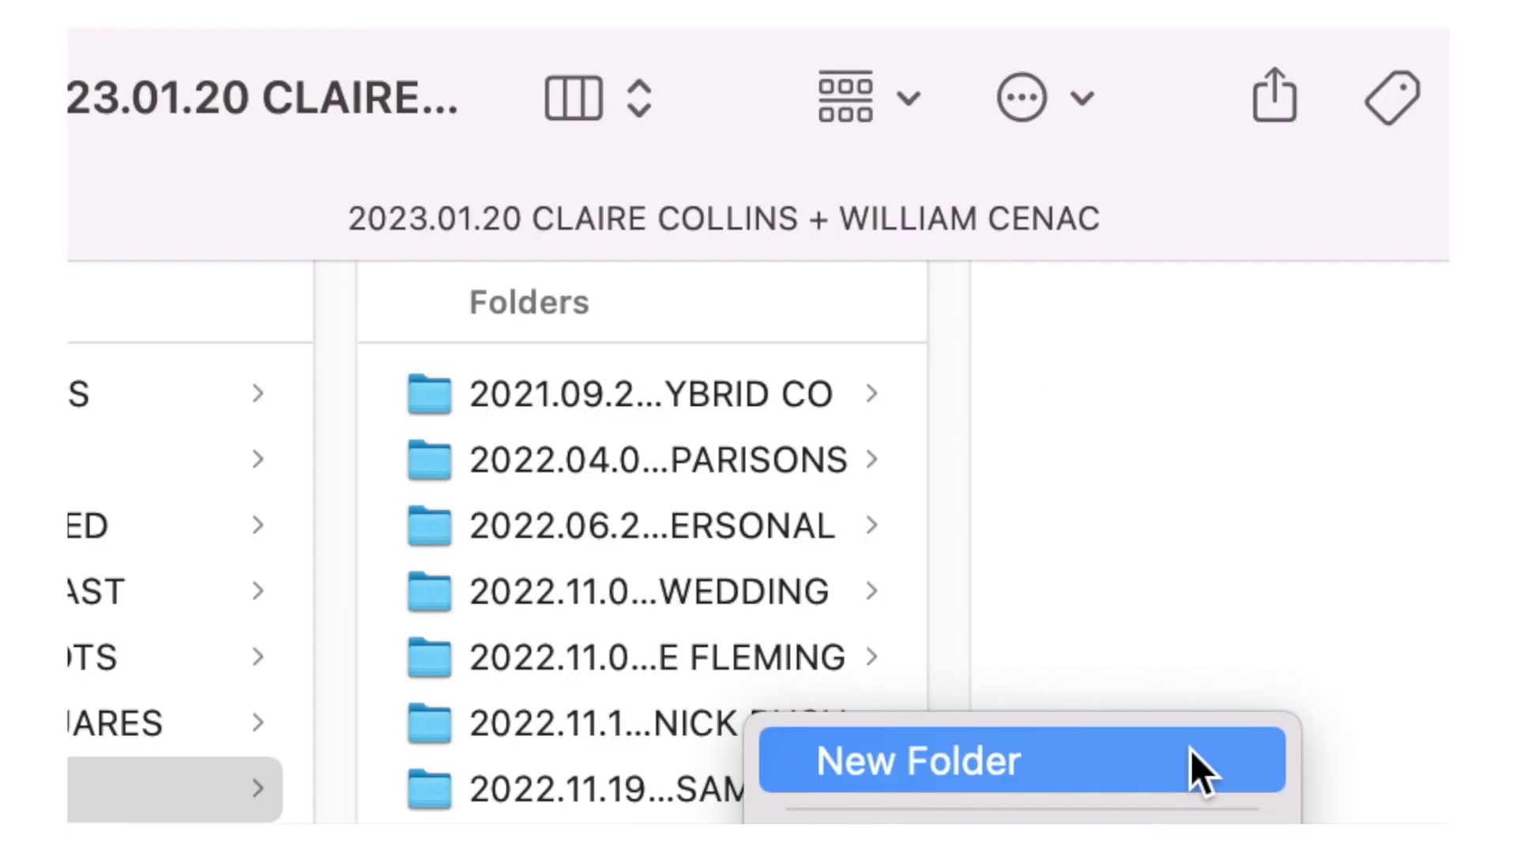
- Add CAMERA 1 and CAMERA 2 subfolders inside the new wedding folder
{"action": "left_click", "coordinate": [1111, 766]}
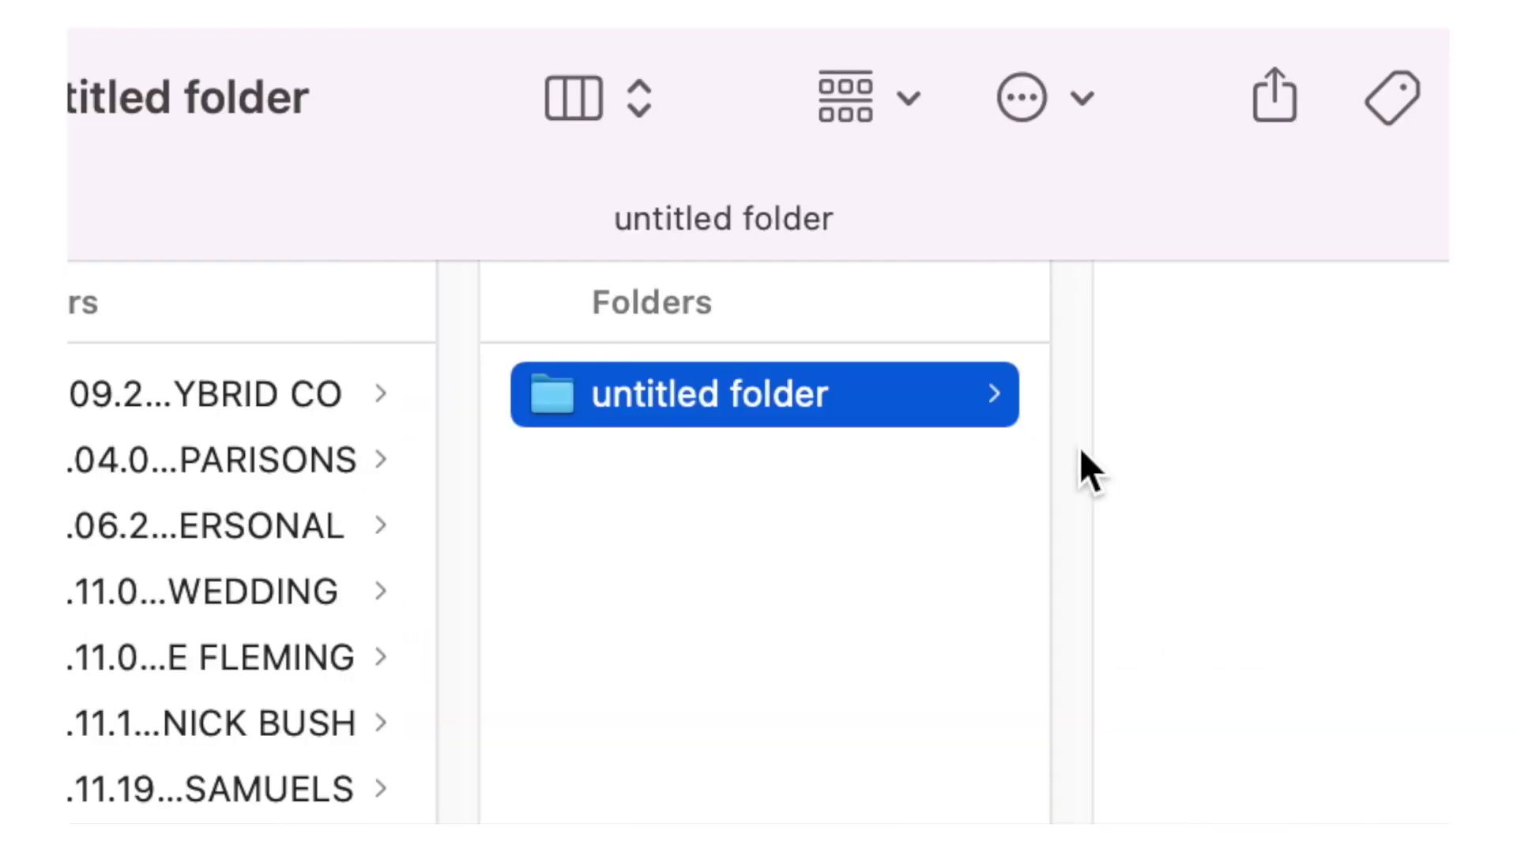
{"action": "left_click", "coordinate": [690, 400]}
{"action": "type", "text": "CAMER"}
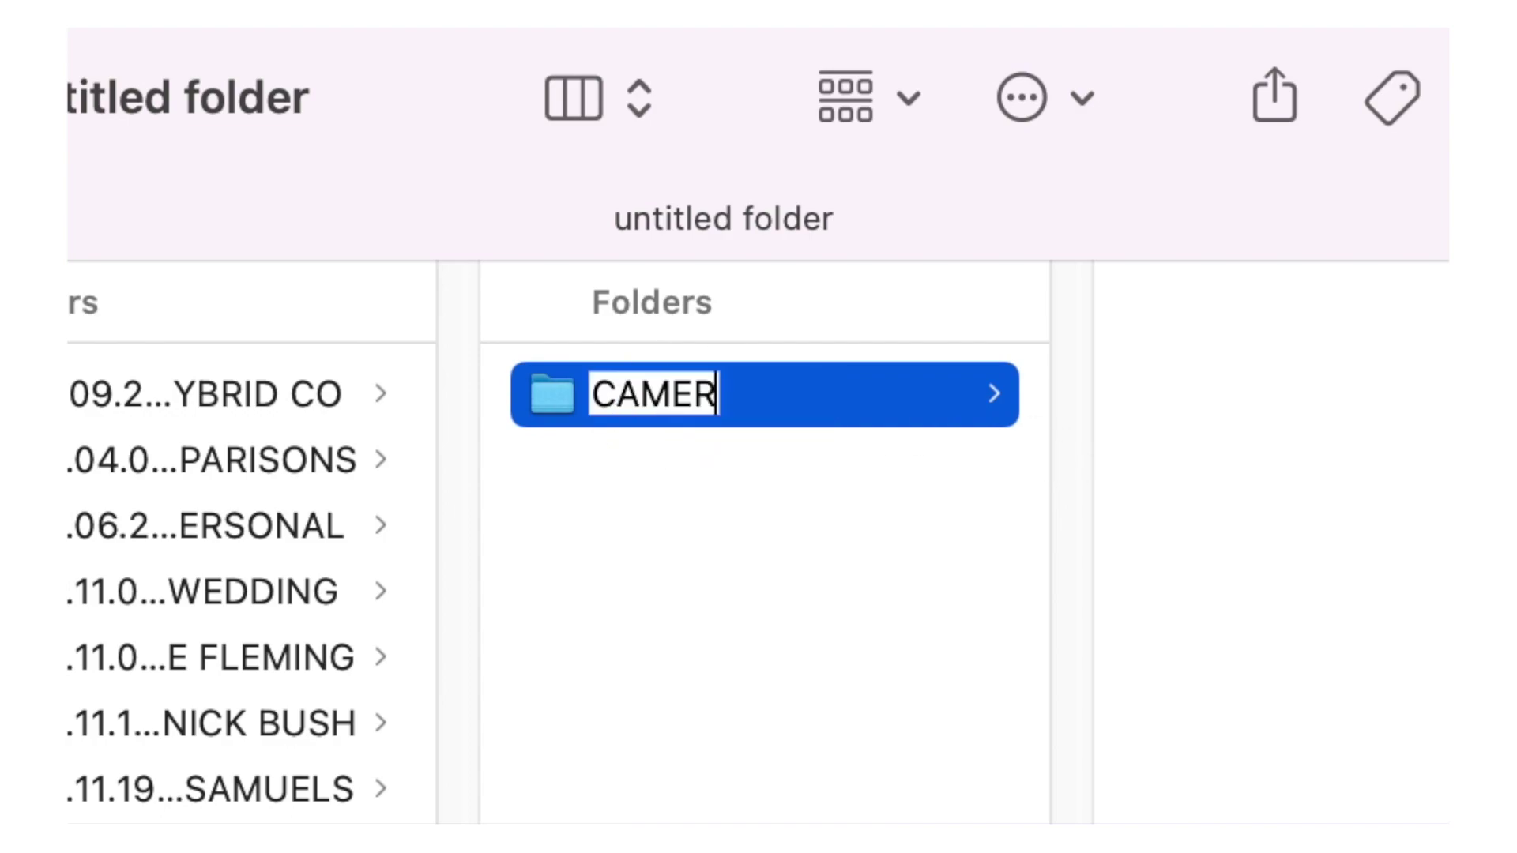
{"action": "type", "text": "A 1"}
{"action": "key", "text": "Return"}
{"action": "right_click", "coordinate": [740, 664]}
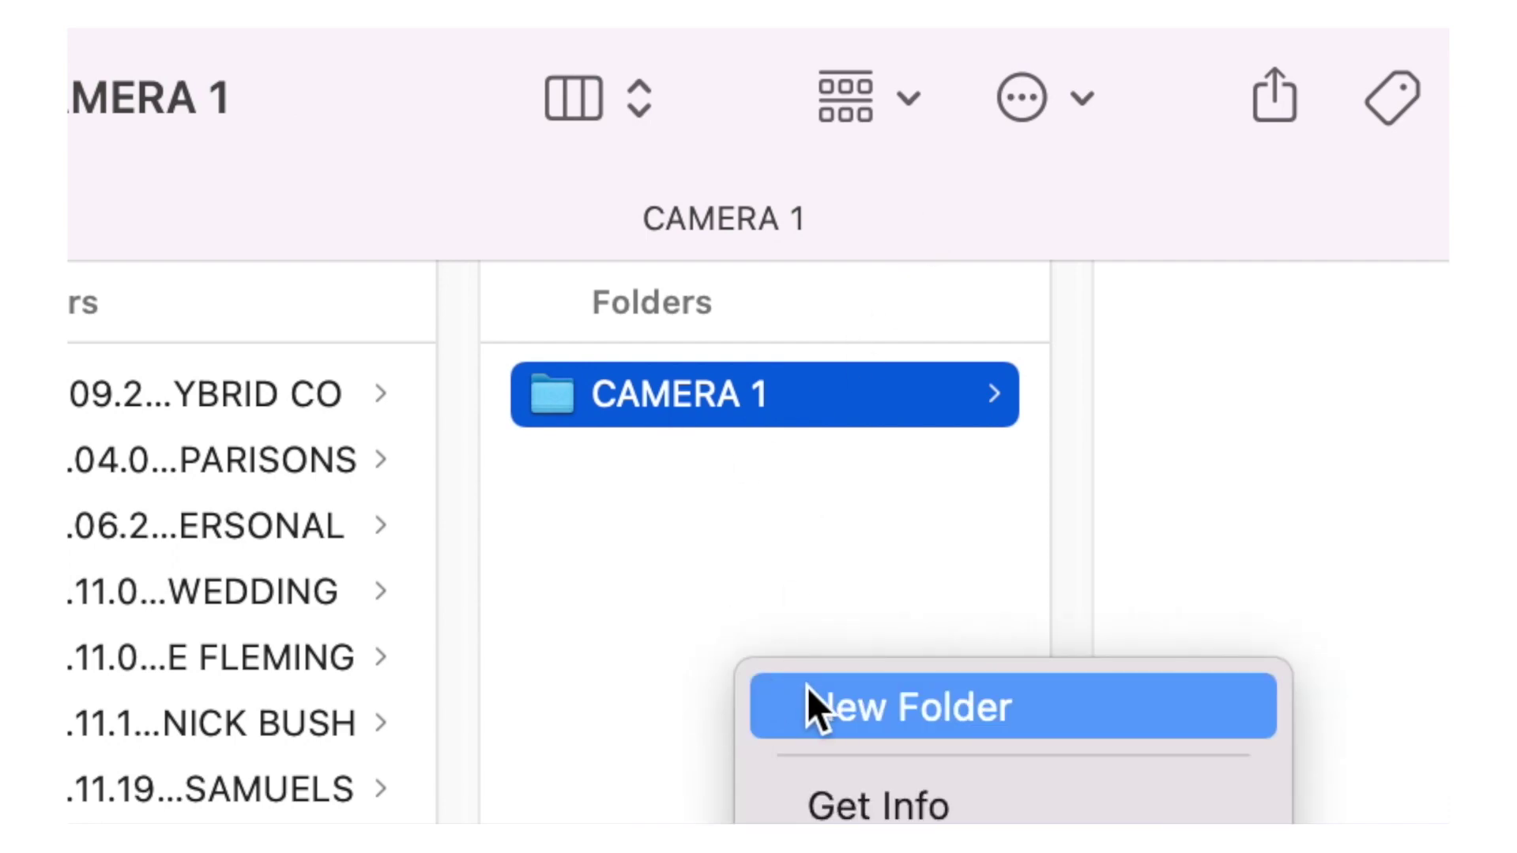
{"action": "left_click", "coordinate": [809, 695]}
{"action": "type", "text": "CAMERA 2"}
{"action": "key", "text": "Return"}
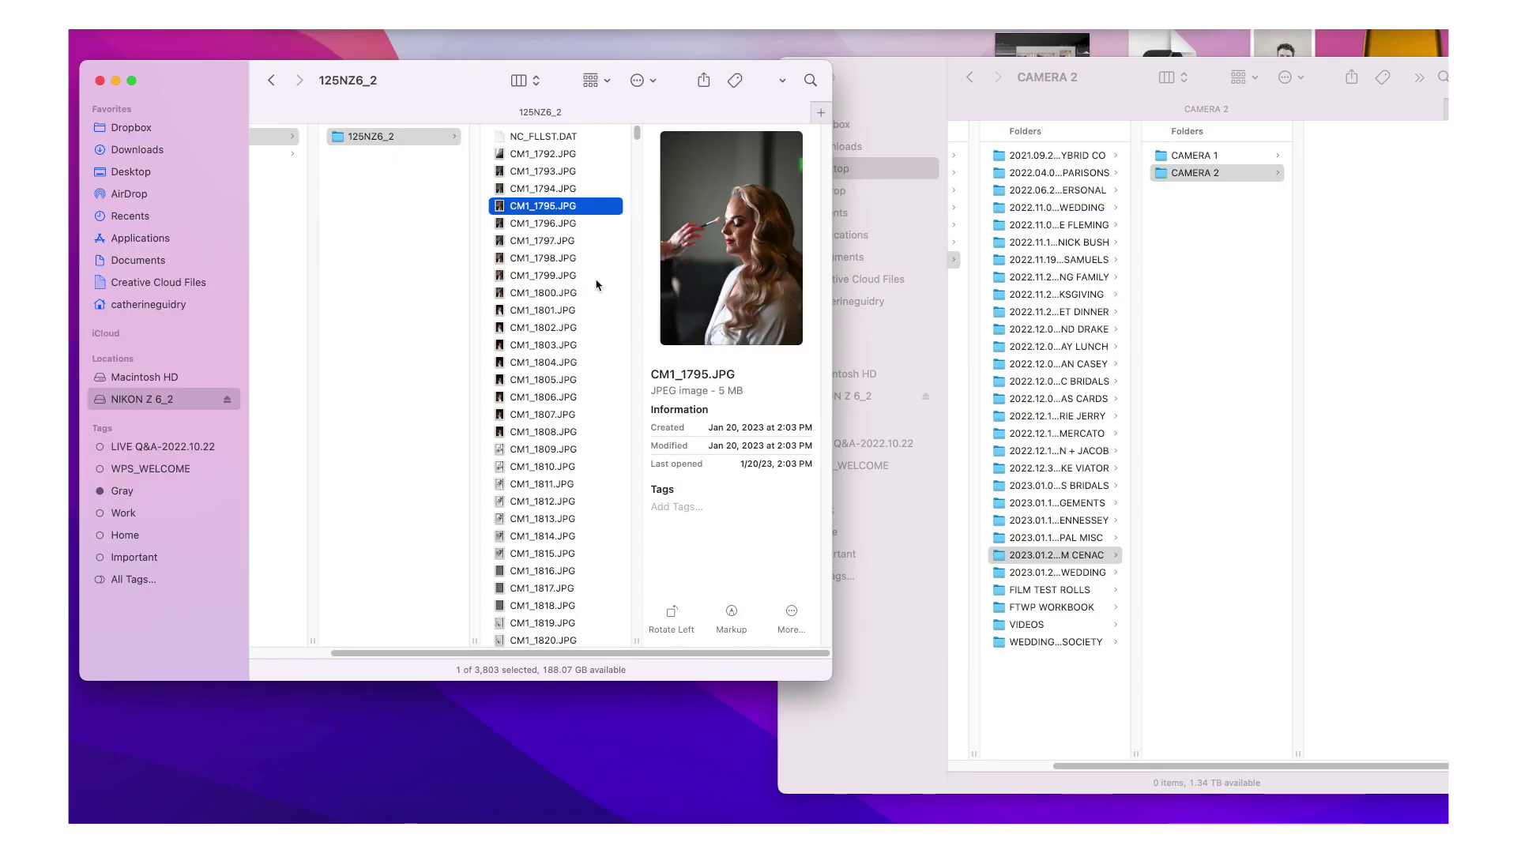
- Select the card's raw files from CM1_1792.NEF through the last NEF, CM1_3692
{"action": "scroll", "coordinate": [619, 216], "scroll_direction": "down", "scroll_amount": 5}
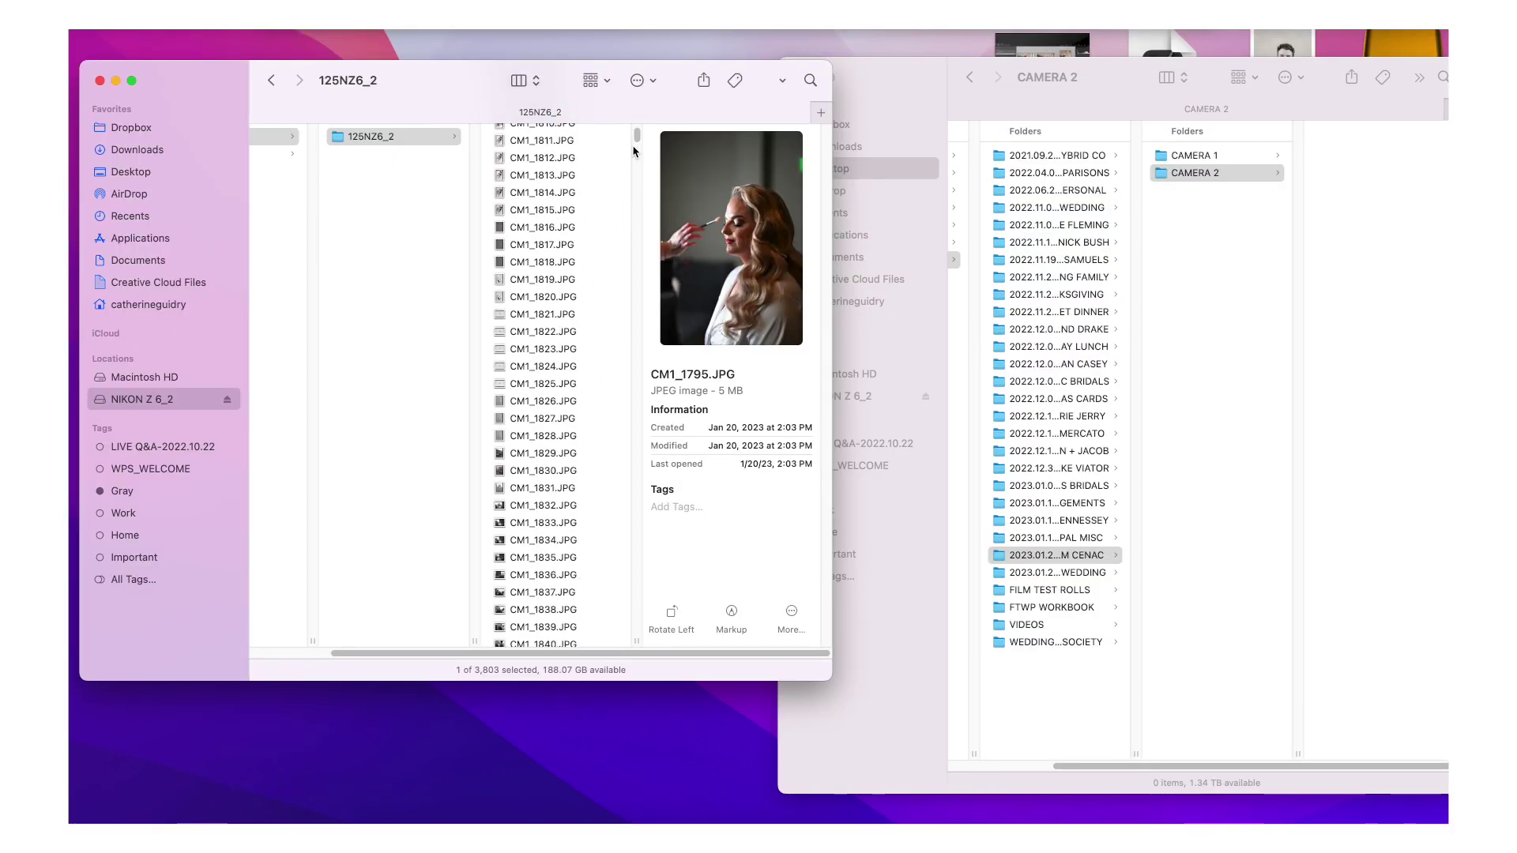
{"action": "left_click", "coordinate": [513, 296]}
{"action": "scroll", "coordinate": [601, 206], "scroll_direction": "down", "scroll_amount": 15}
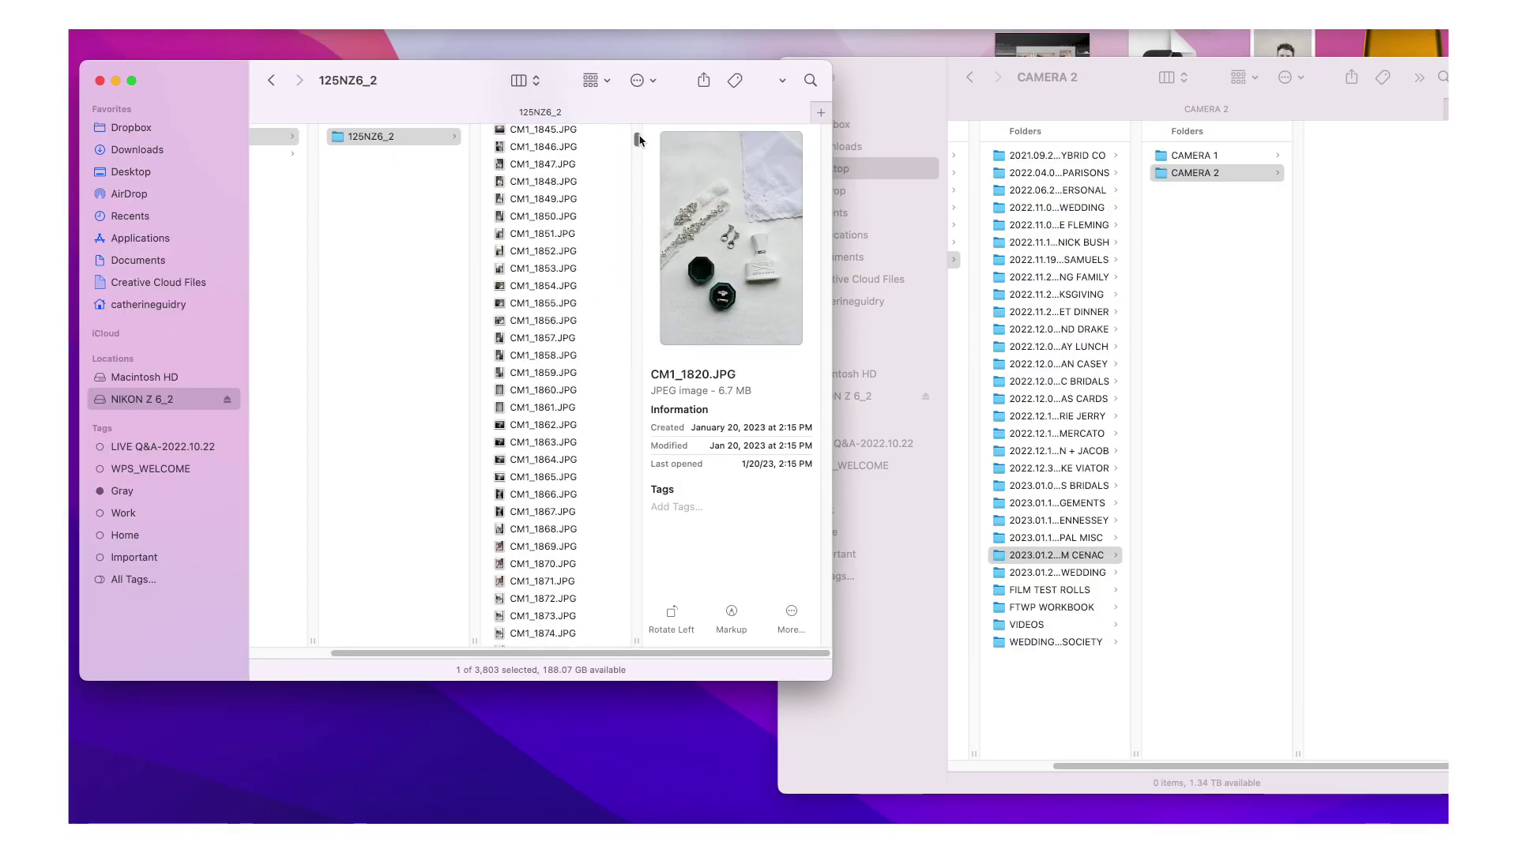
{"action": "left_click_drag", "start_coordinate": [636, 215], "coordinate": [636, 379]}
{"action": "scroll", "coordinate": [577, 550], "scroll_direction": "down", "scroll_amount": 3}
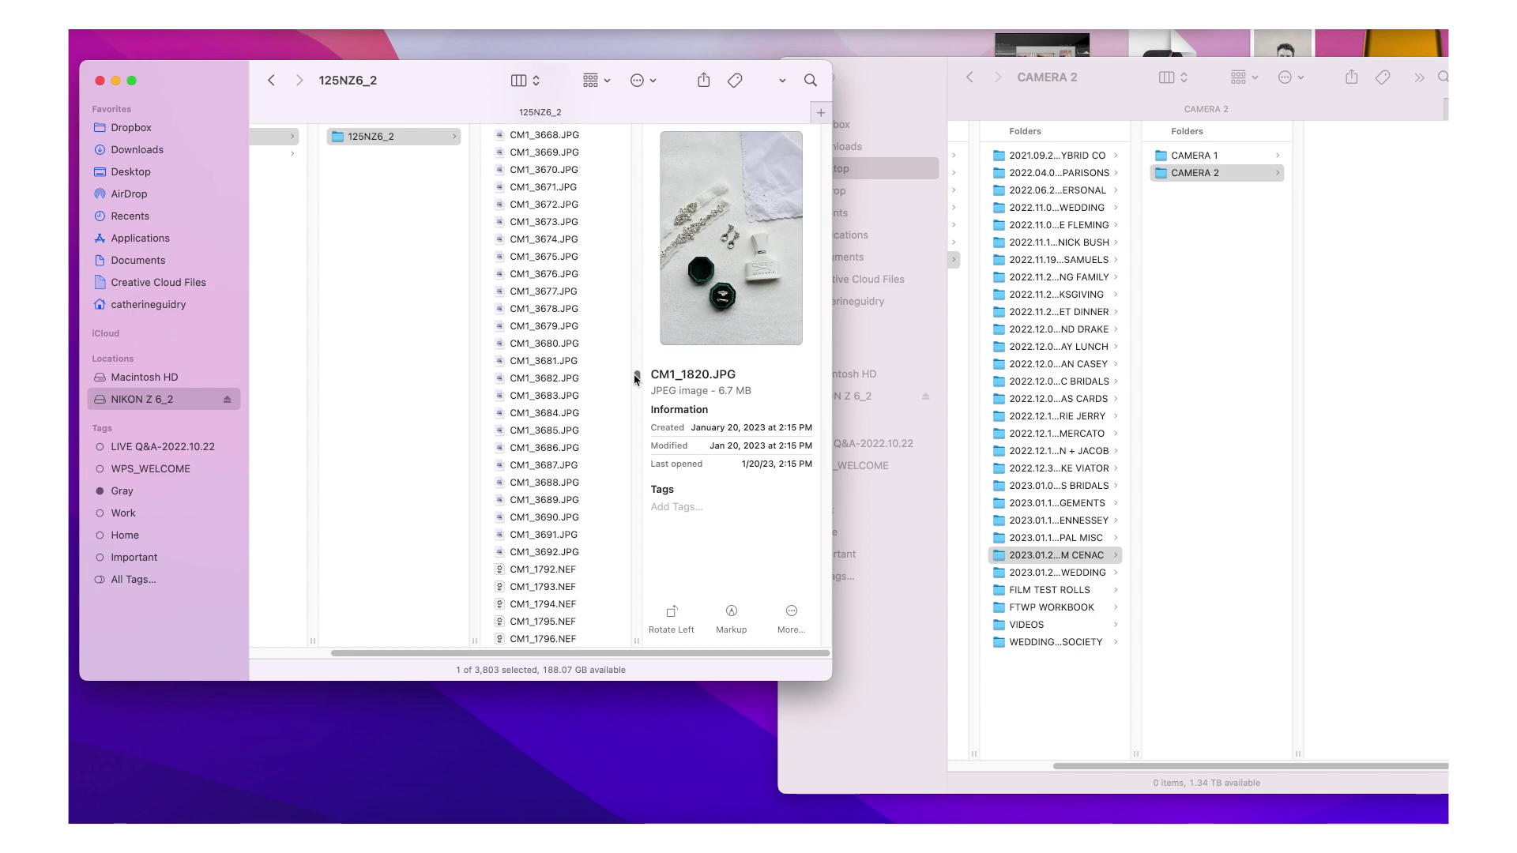
{"action": "left_click", "coordinate": [553, 565]}
{"action": "left_click_drag", "start_coordinate": [637, 382], "coordinate": [638, 695]}
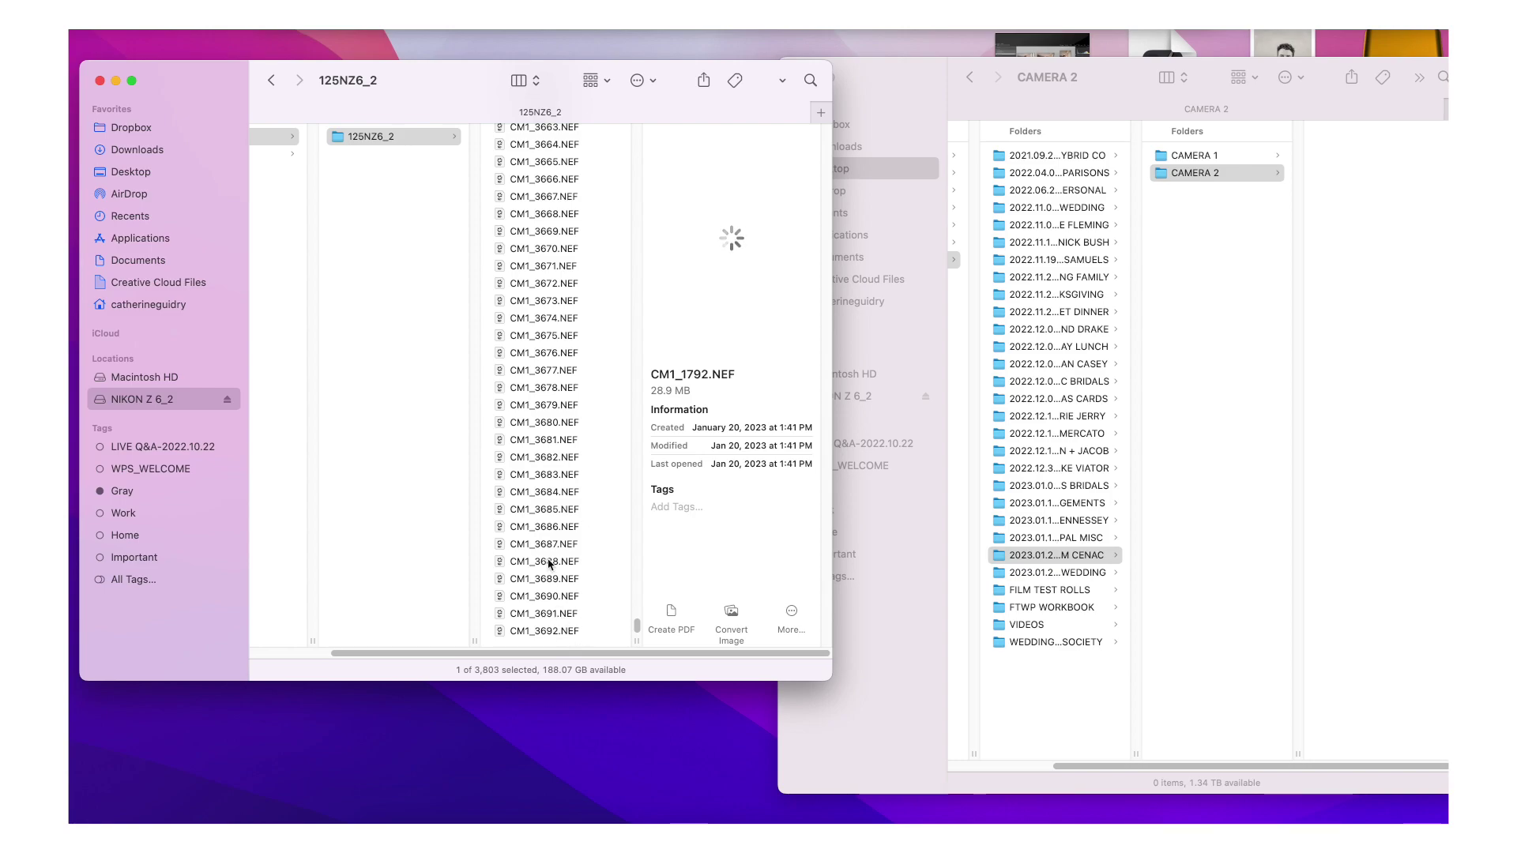
{"action": "left_click", "coordinate": [1182, 159]}
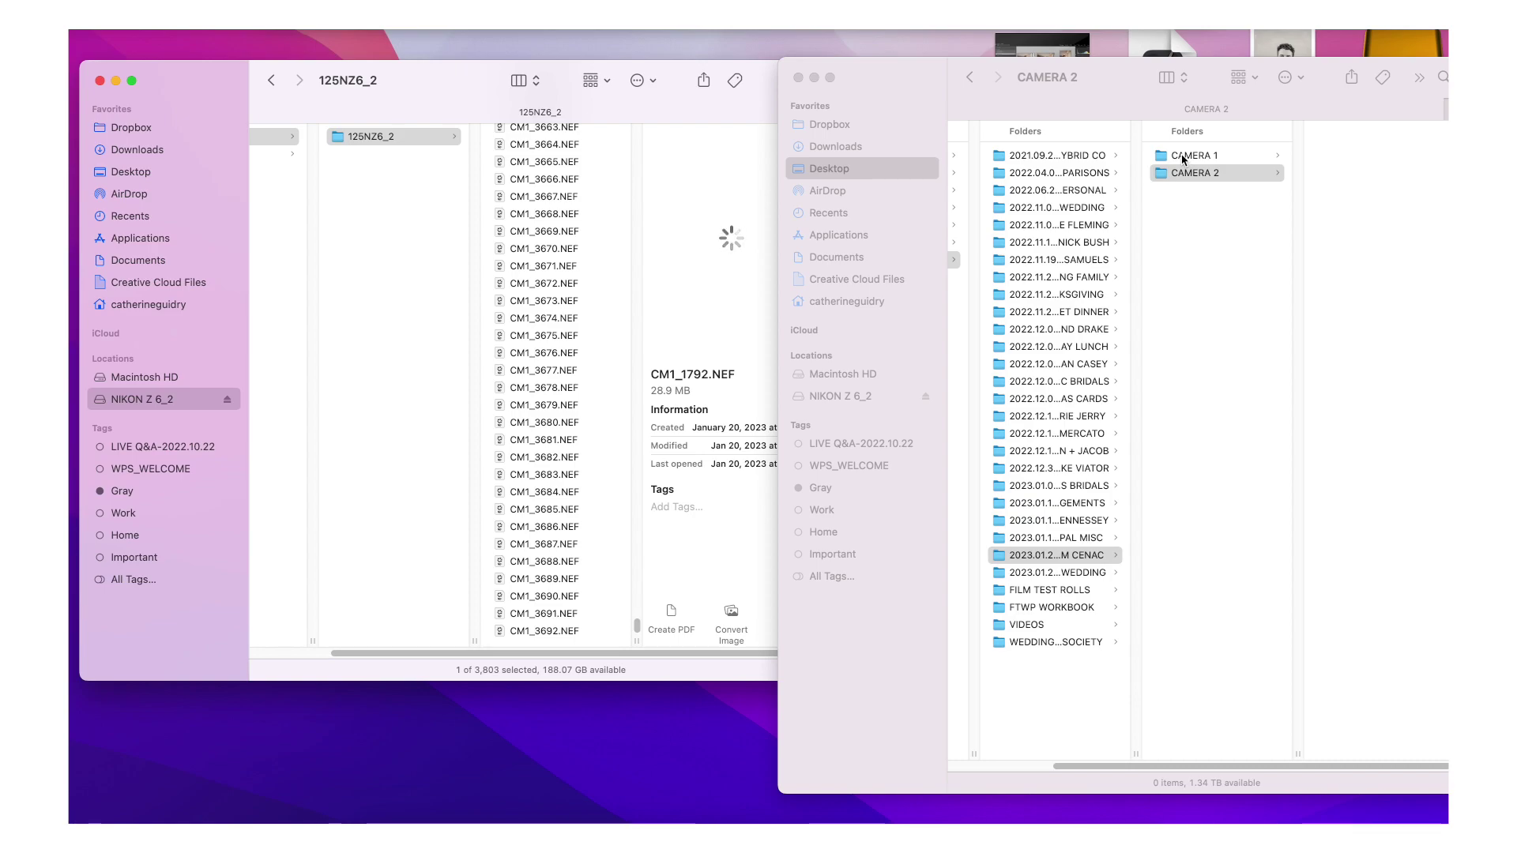
{"action": "key", "text": "shift+End"}
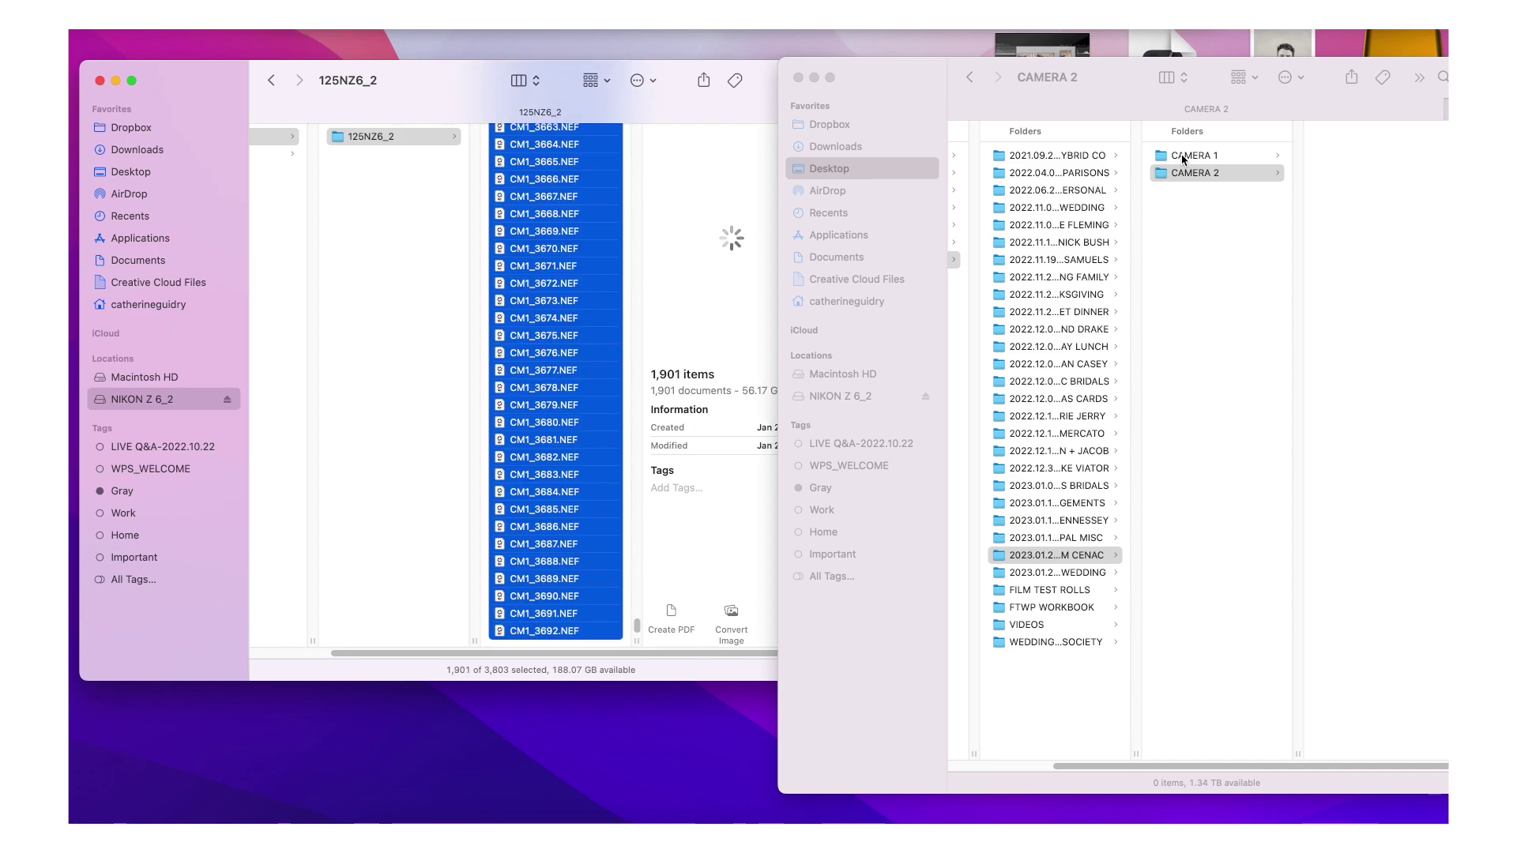
- Copy the 1,901 selected NEF files into the wedding's CAMERA 1 folder
{"action": "left_click", "coordinate": [1183, 157]}
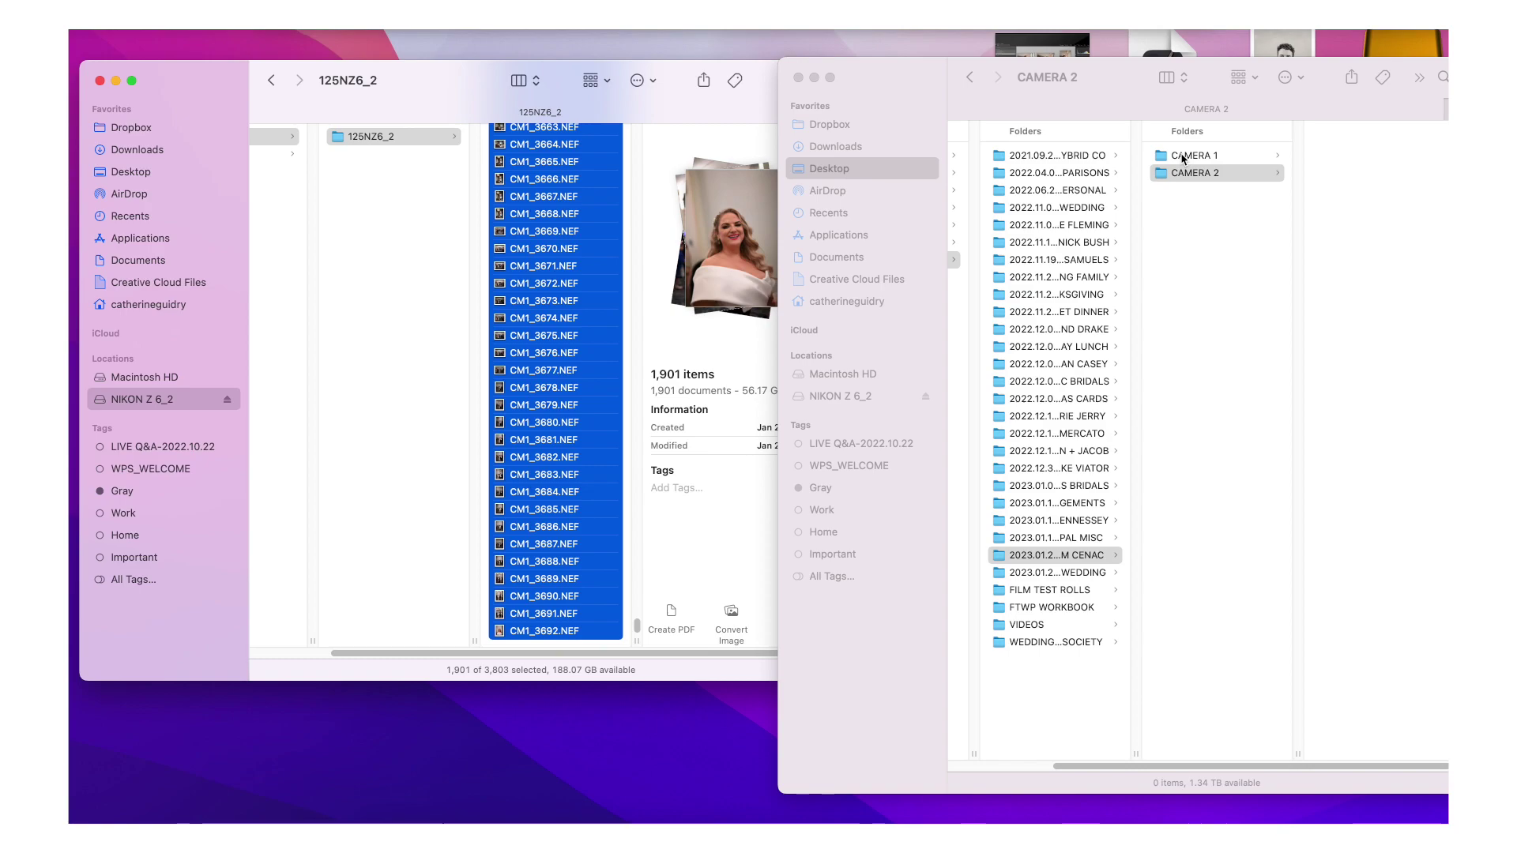
{"action": "left_click", "coordinate": [1198, 157]}
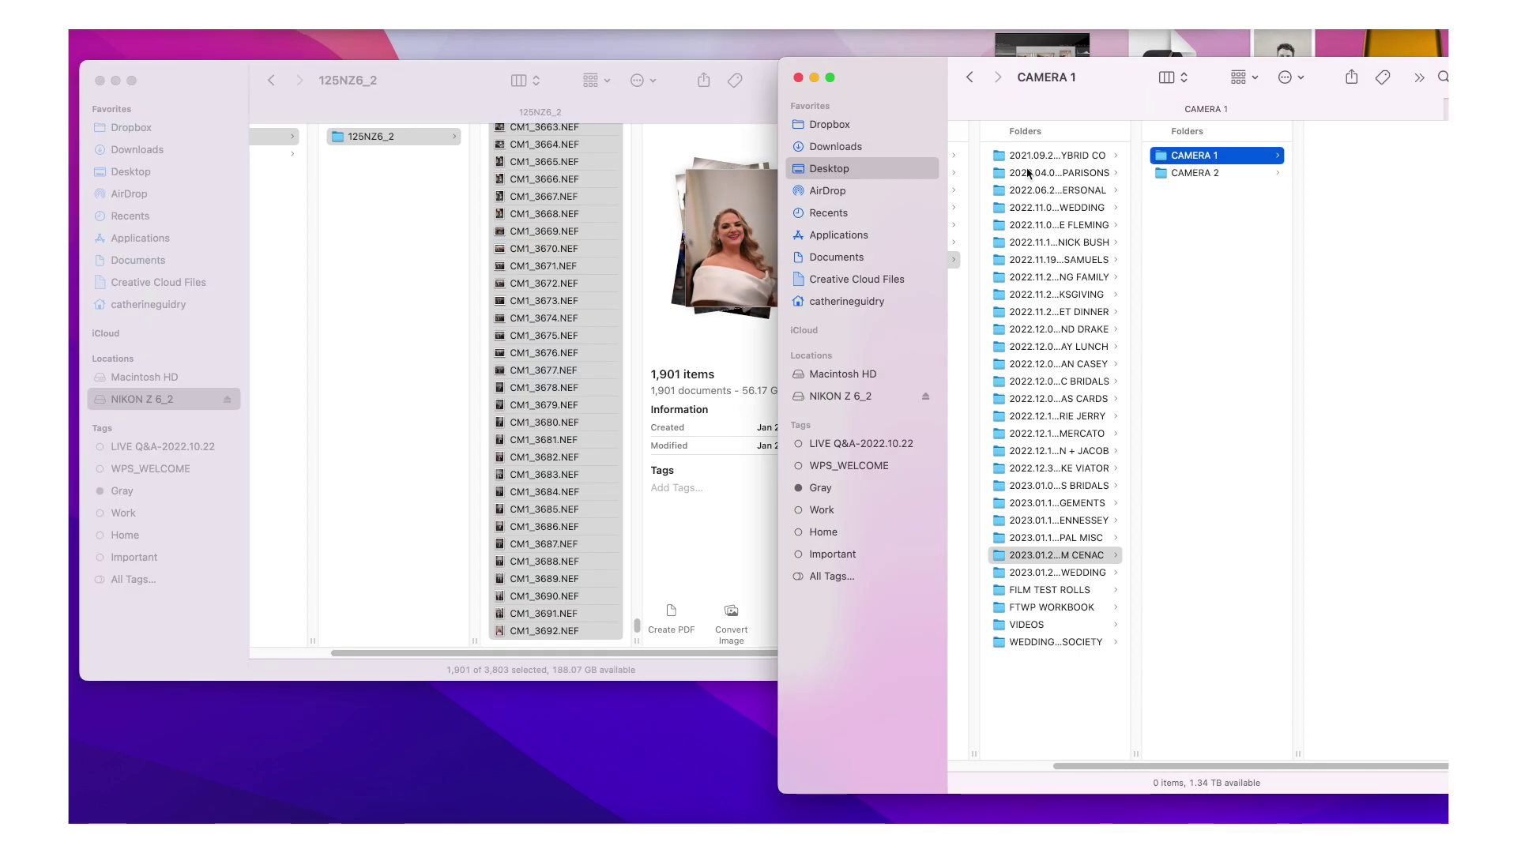
{"action": "key", "text": "Return"}
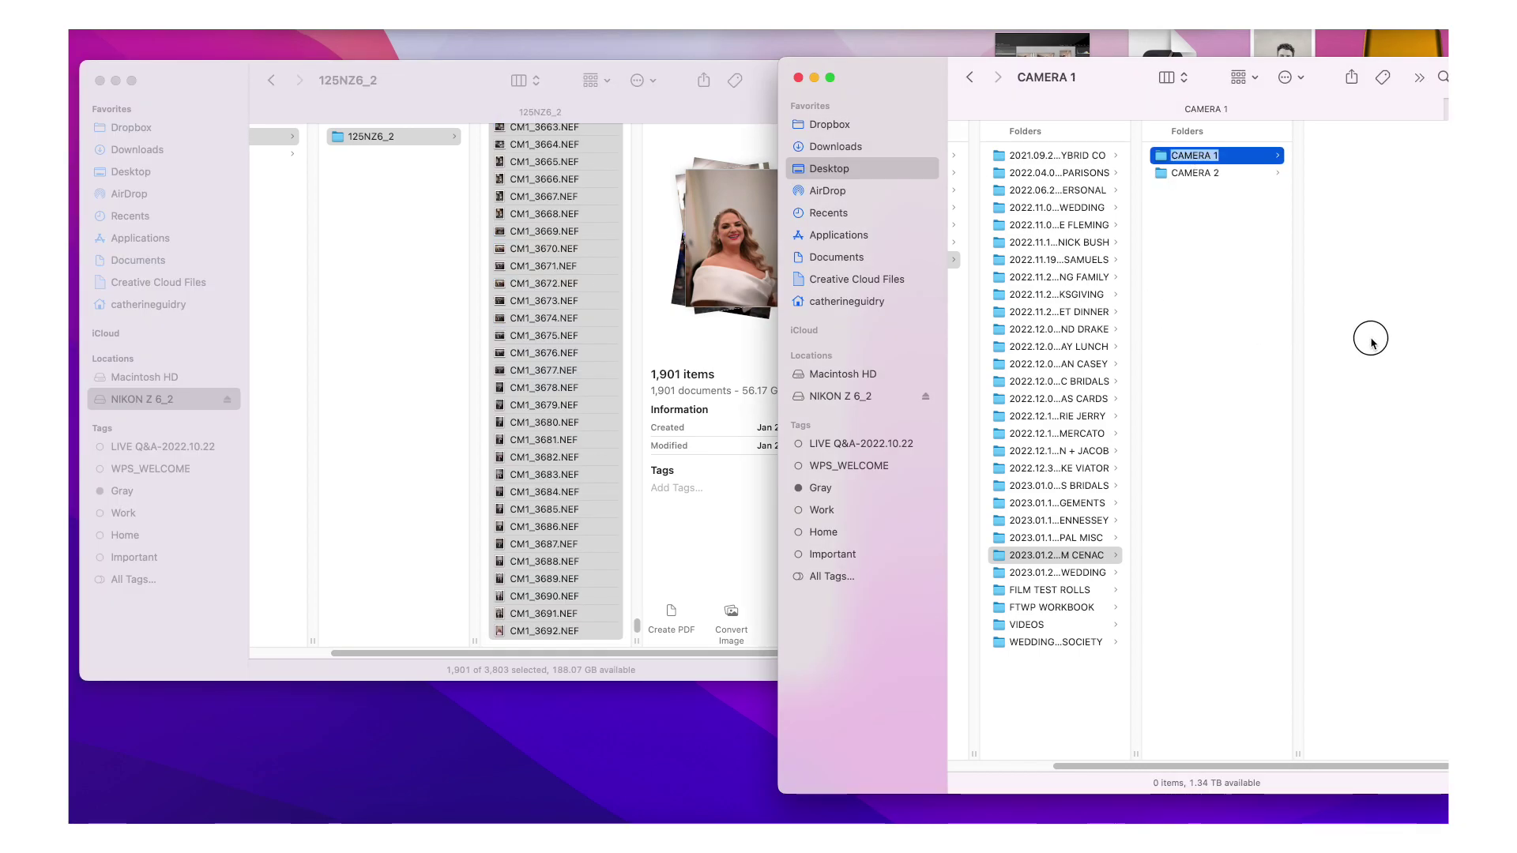
{"action": "left_click_drag", "start_coordinate": [1373, 341], "coordinate": [1351, 345]}
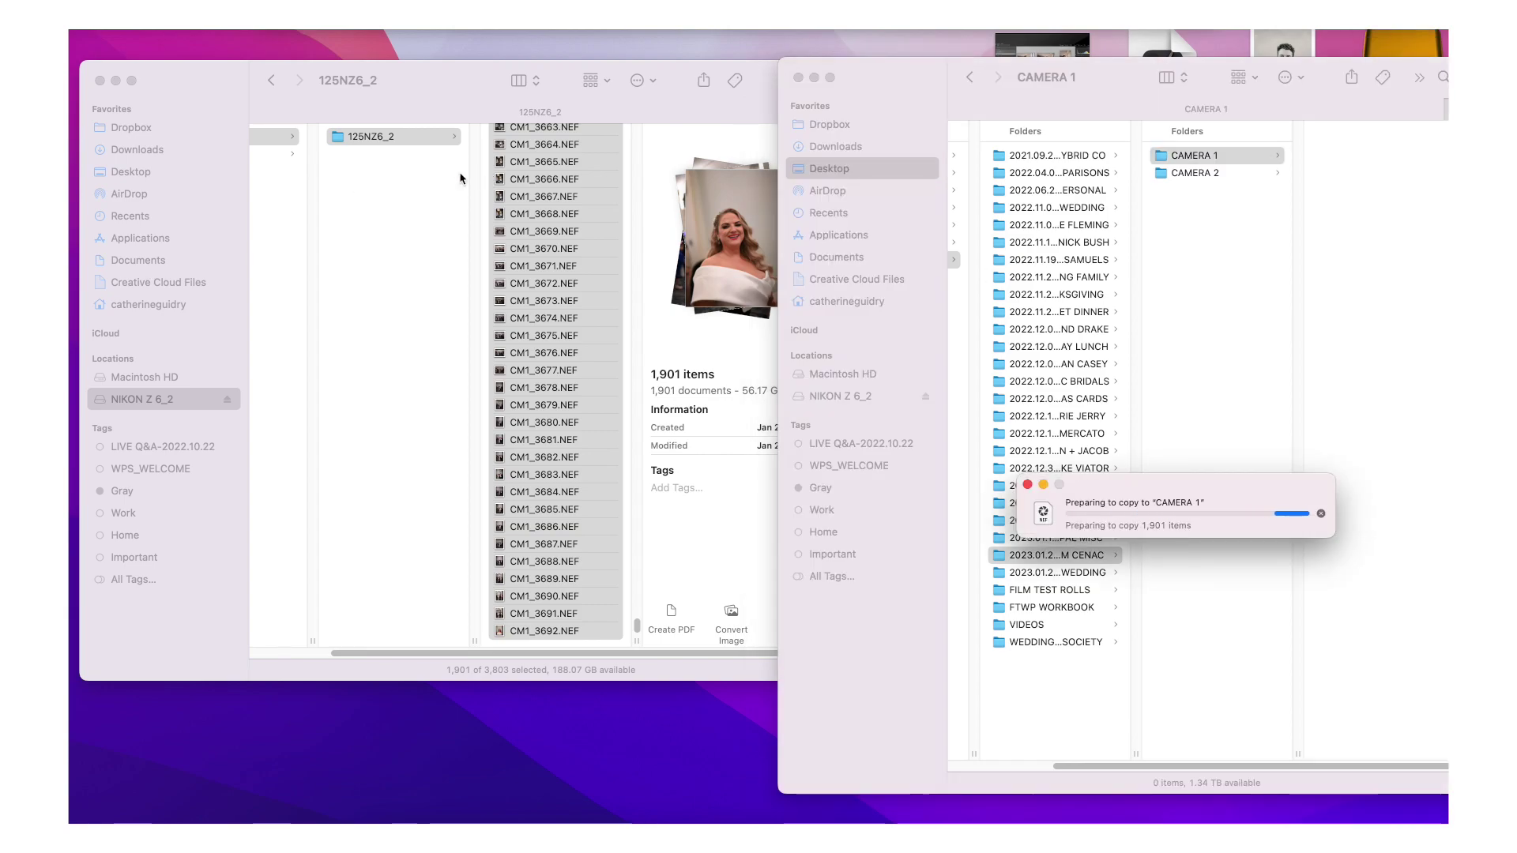
{"action": "left_click", "coordinate": [380, 139]}
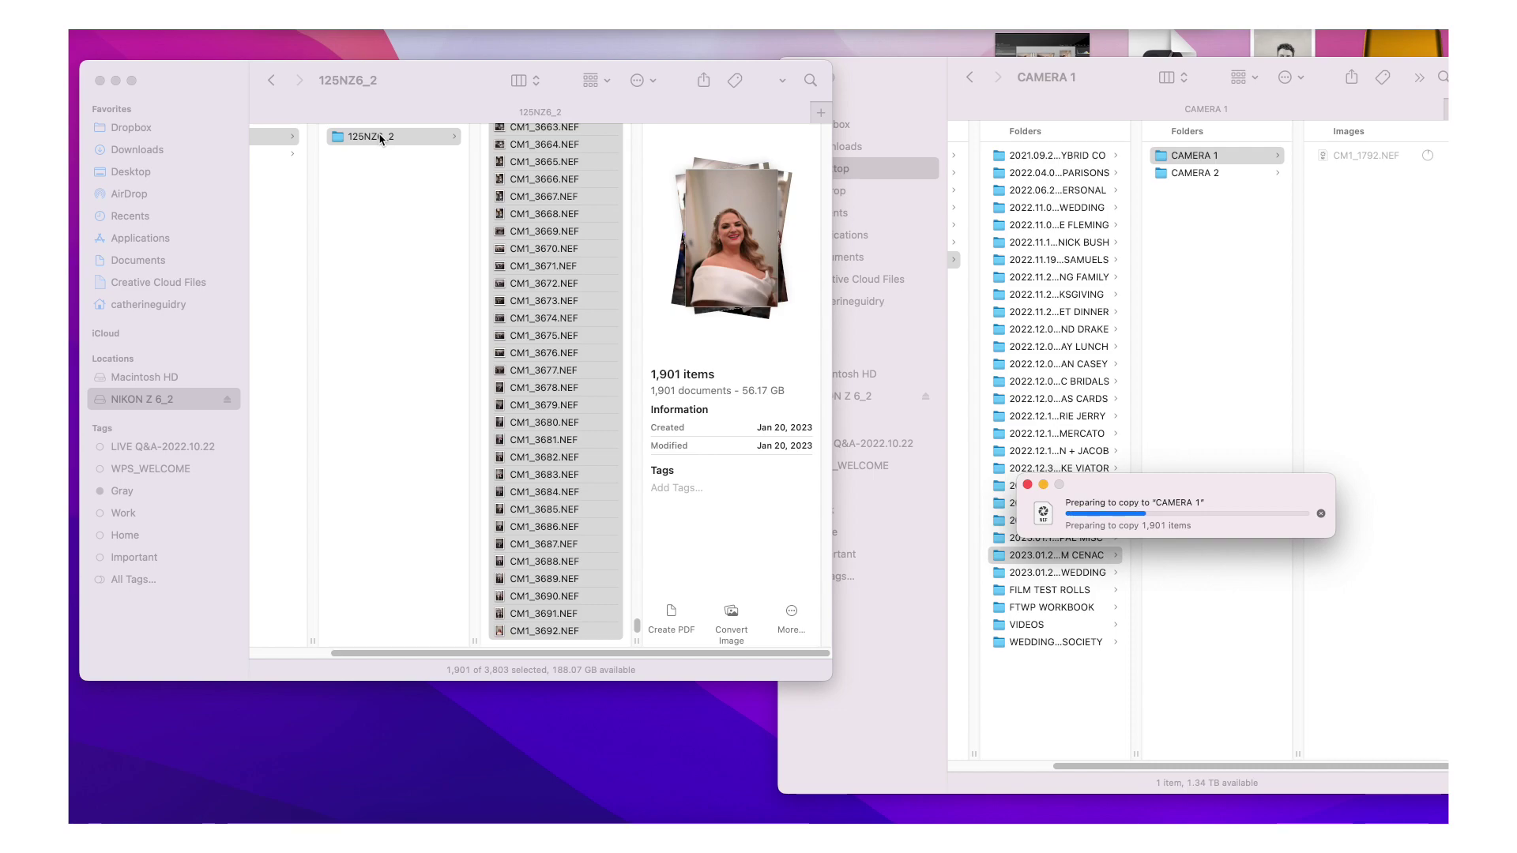
- Browse the card's NIKON and 125NZ6_2 folders, then close the card's Finder window
{"action": "left_click", "coordinate": [264, 143]}
{"action": "left_click", "coordinate": [265, 143]}
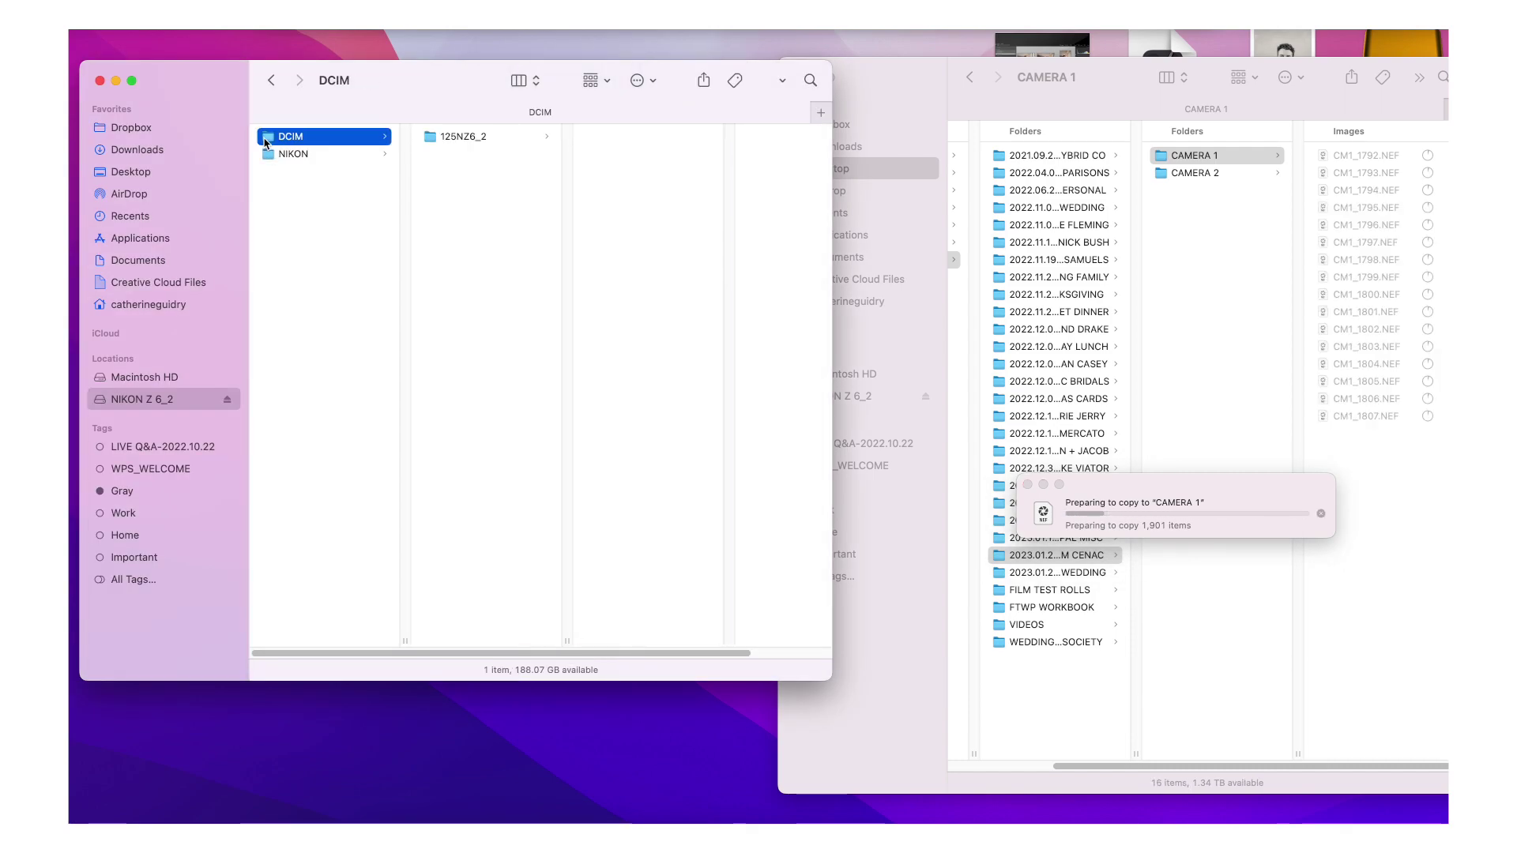
{"action": "left_click", "coordinate": [286, 155]}
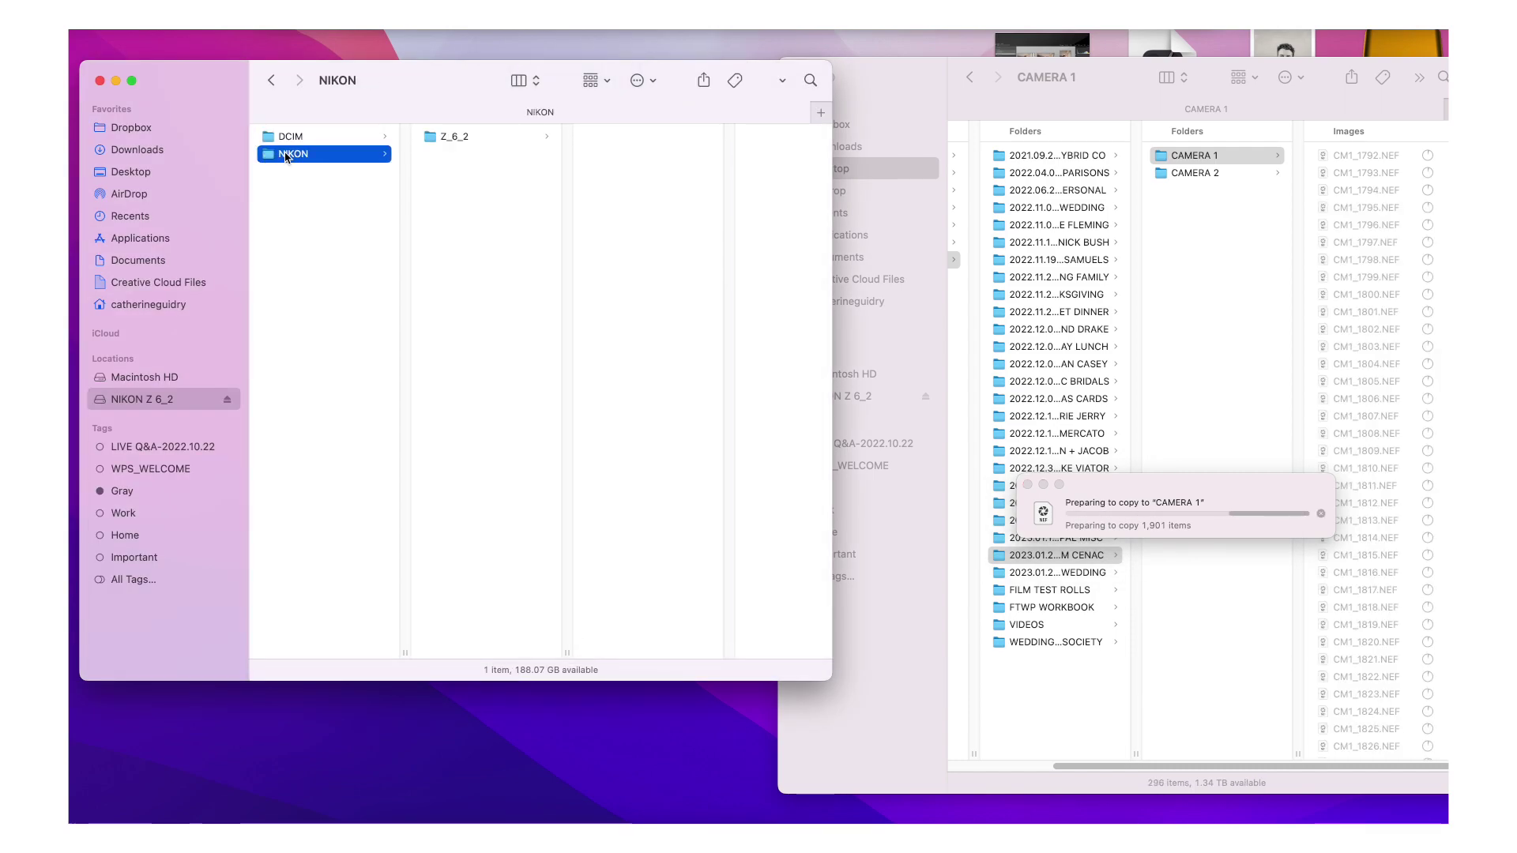
{"action": "key", "text": "Right"}
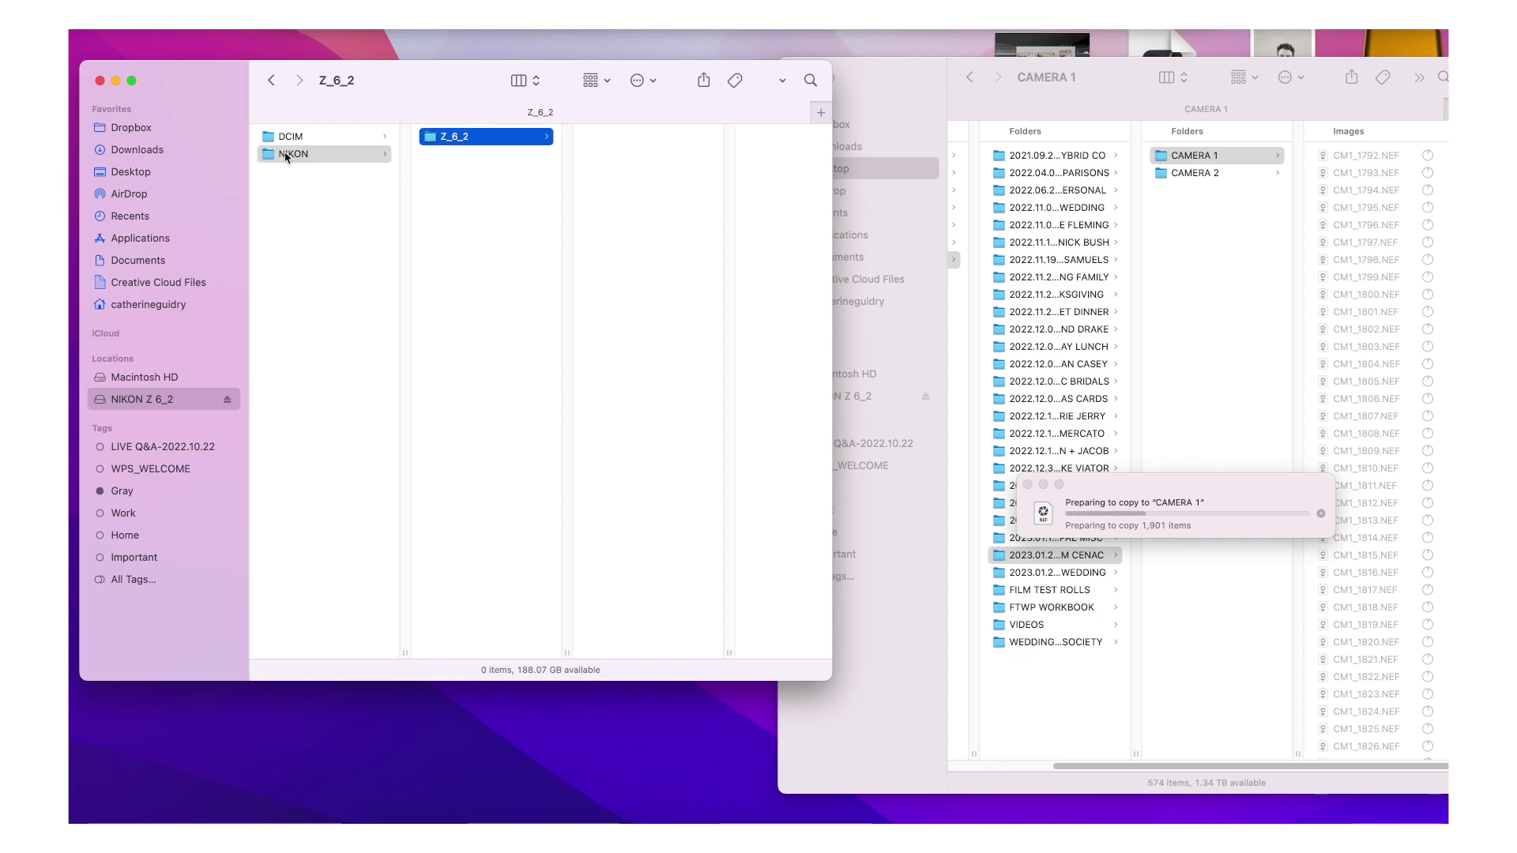
{"action": "key", "text": "Left"}
{"action": "key", "text": "Up"}
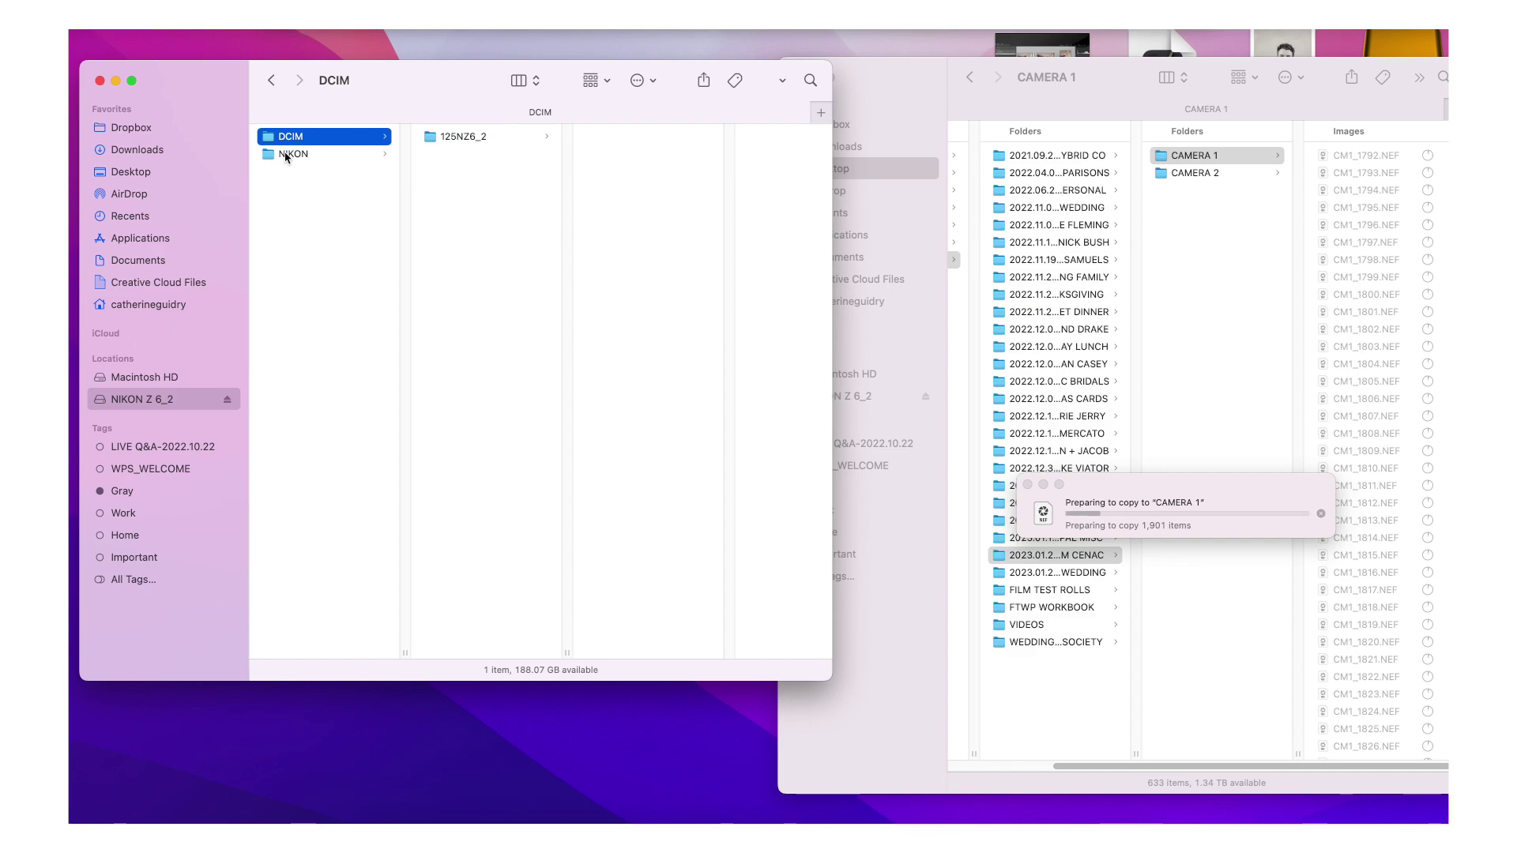
{"action": "key", "text": "Right"}
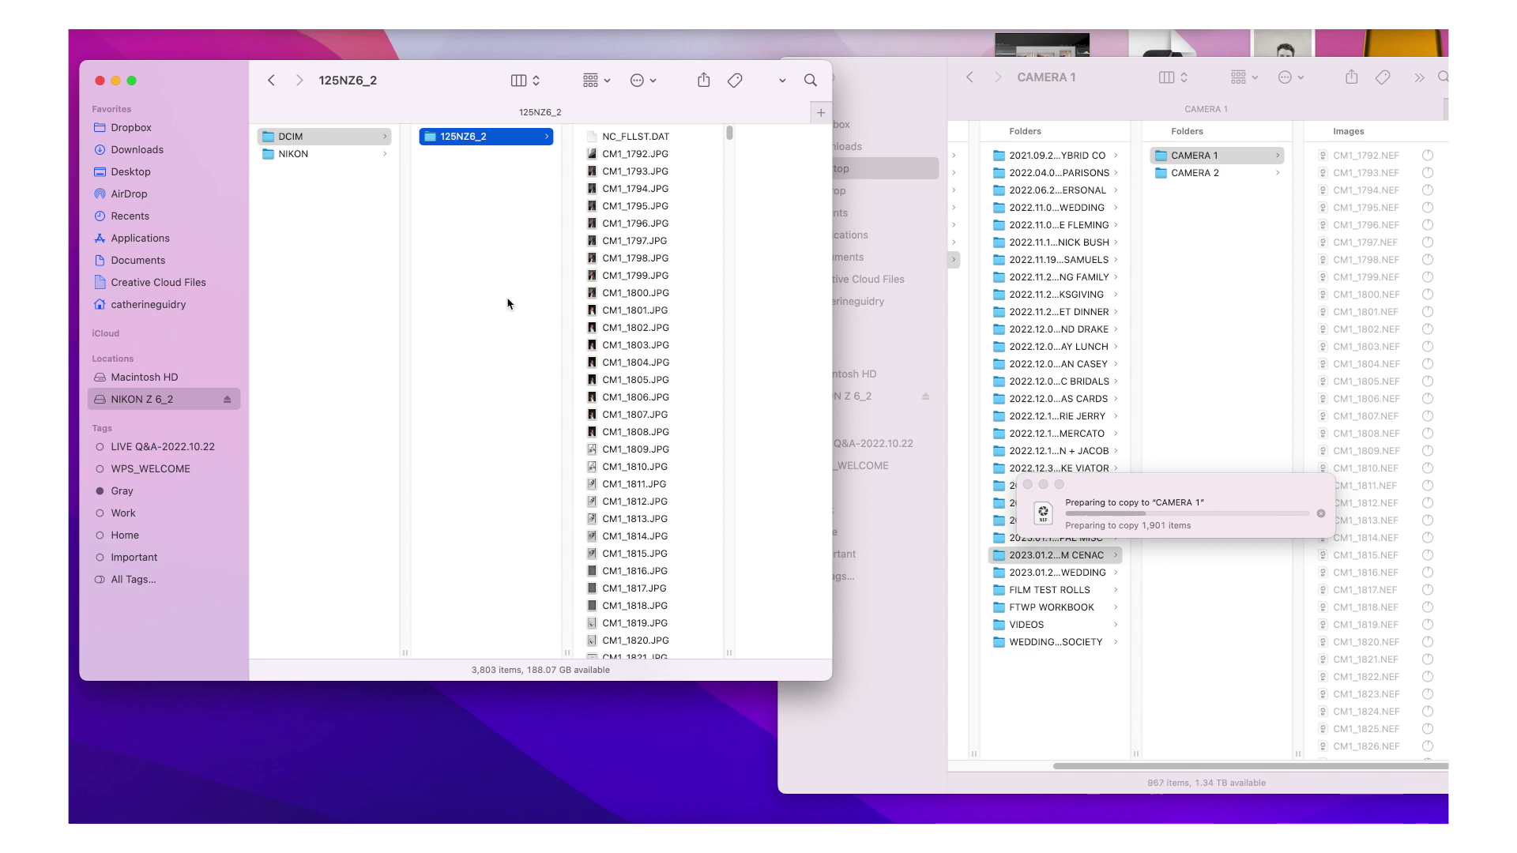
{"action": "left_click_drag", "start_coordinate": [721, 153], "coordinate": [714, 816]}
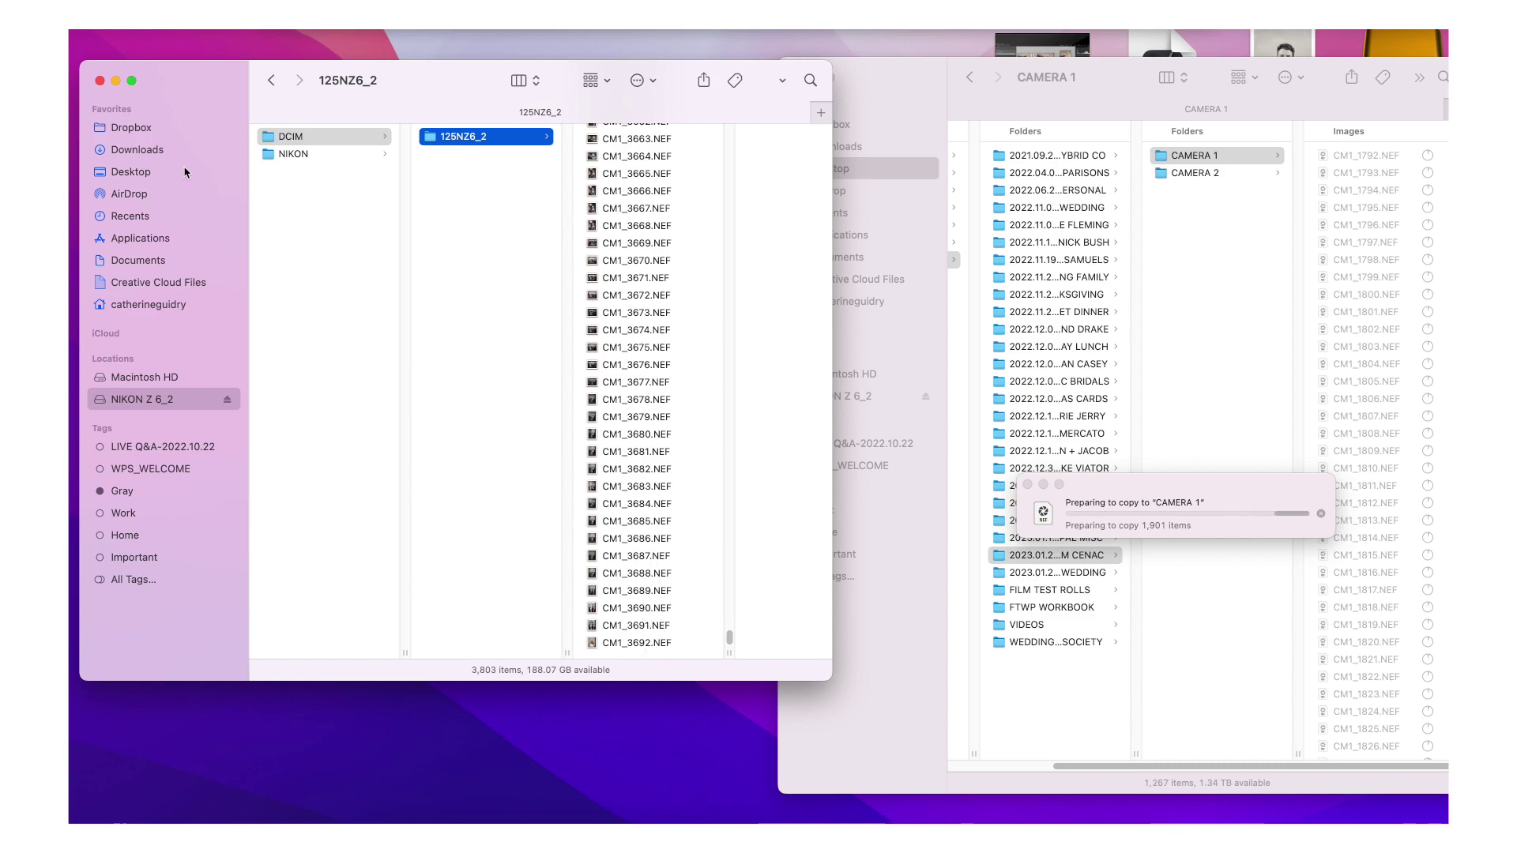
{"action": "left_click", "coordinate": [100, 81]}
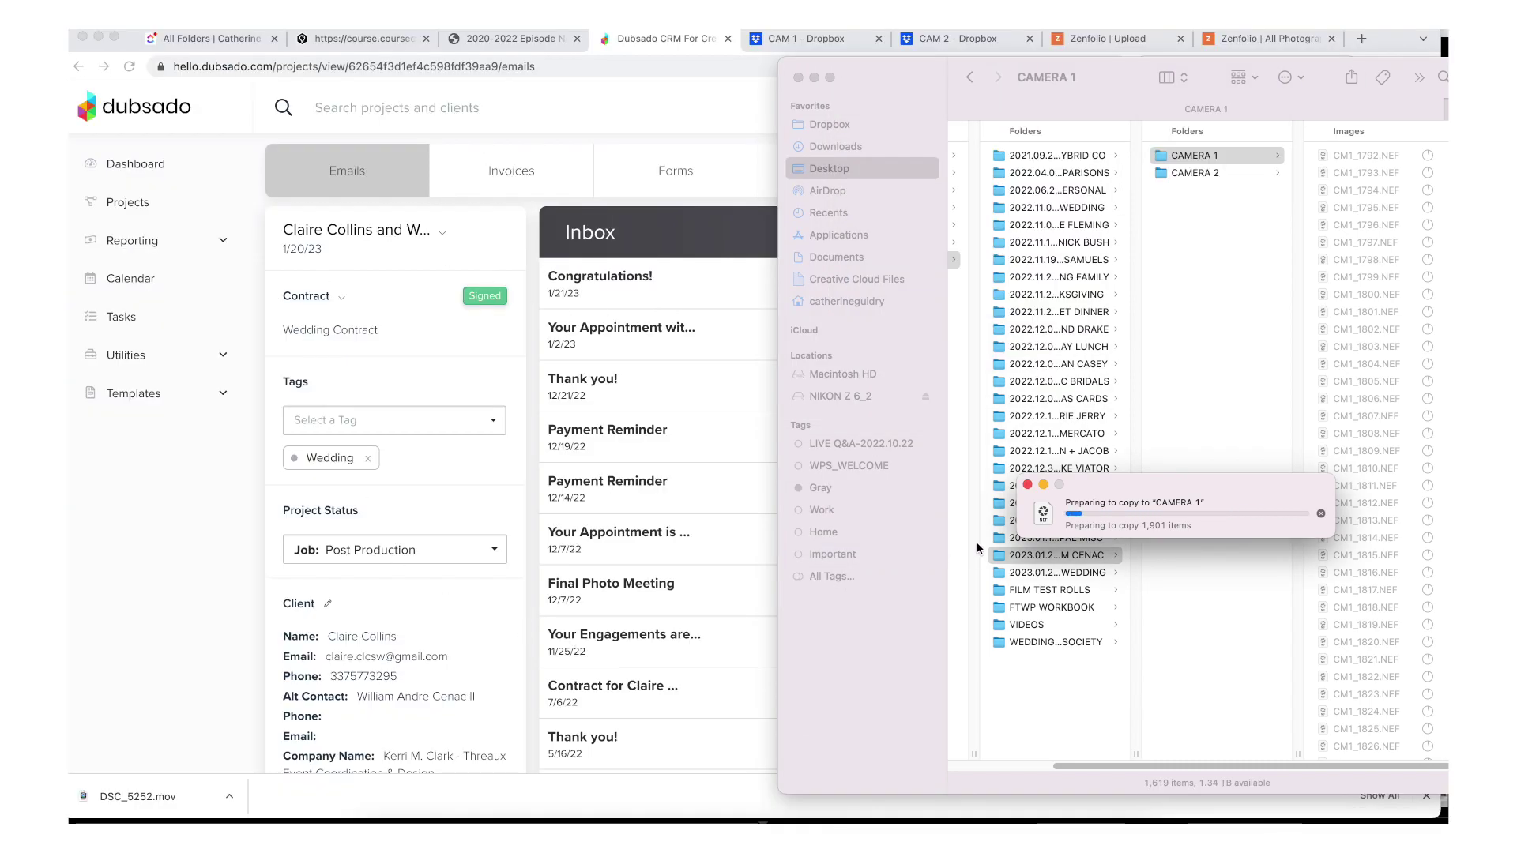
- In Lightroom, create a collection set named for the couple from the Collections + menu
{"action": "left_click", "coordinate": [805, 821]}
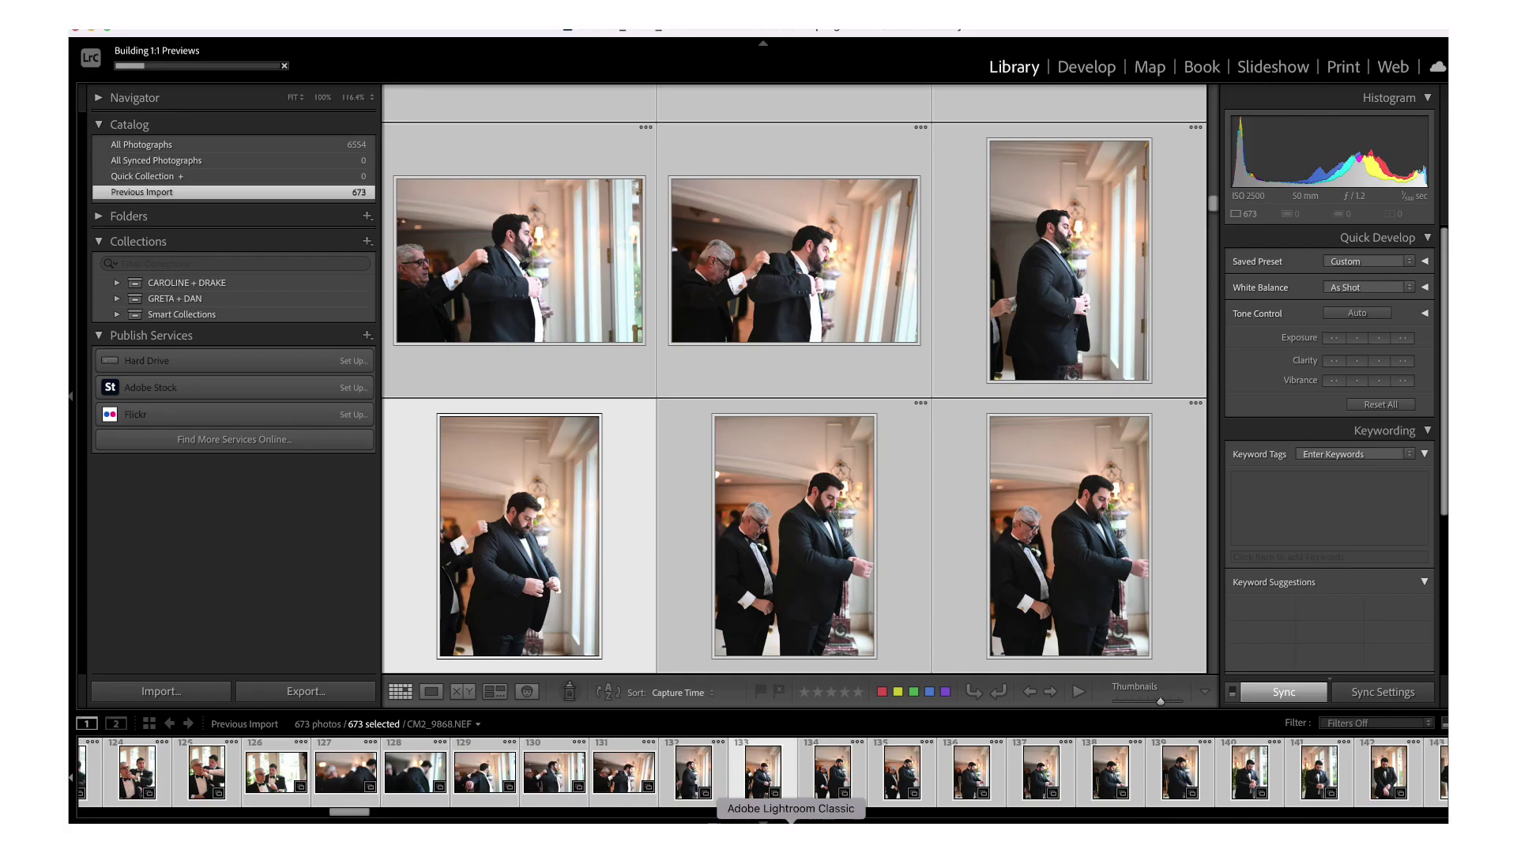
{"action": "left_click", "coordinate": [367, 241]}
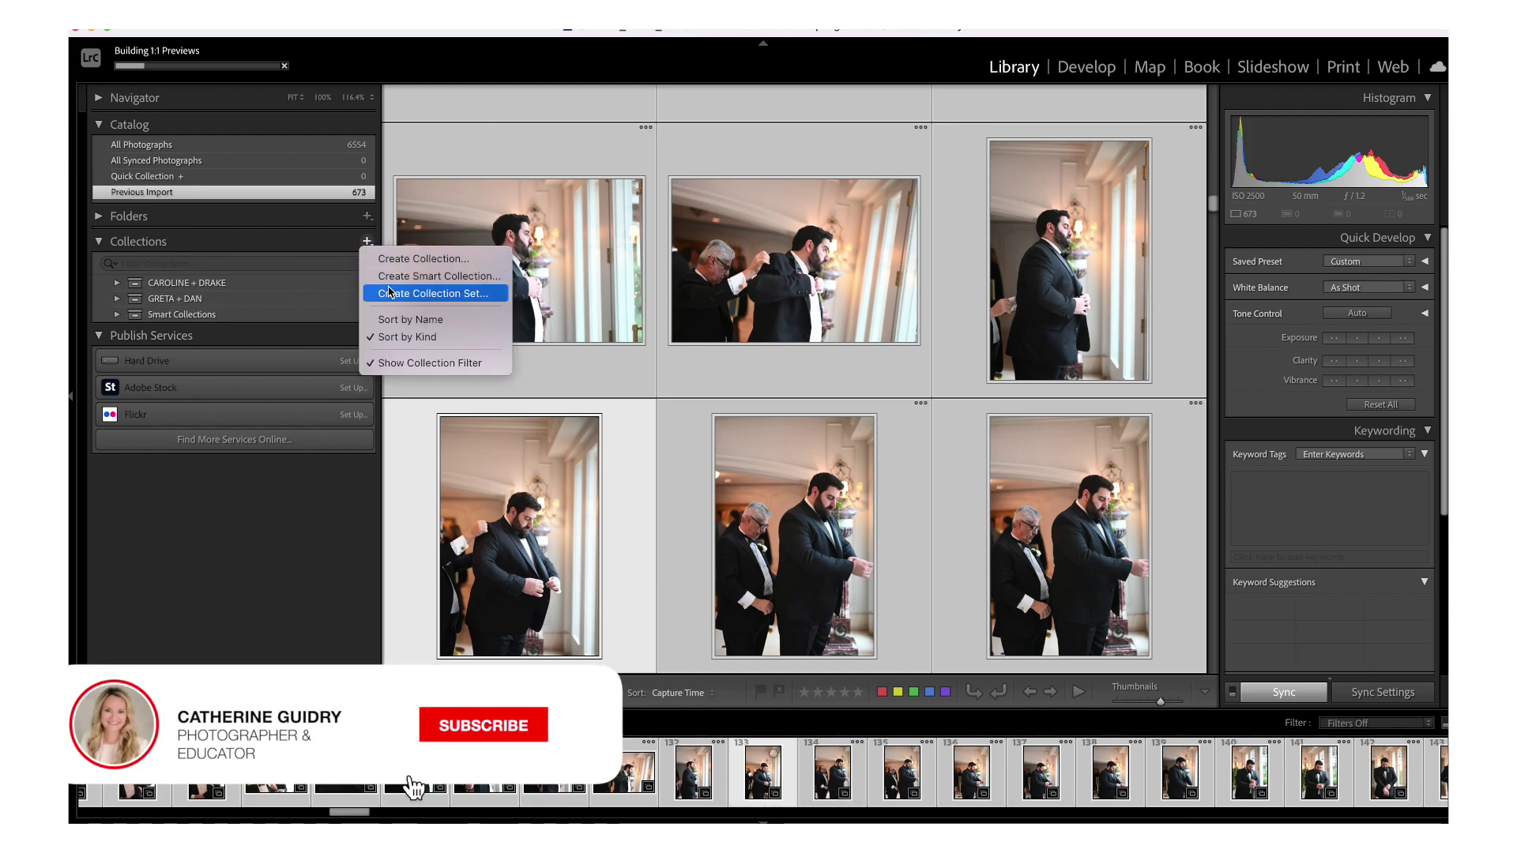
{"action": "left_click", "coordinate": [393, 294]}
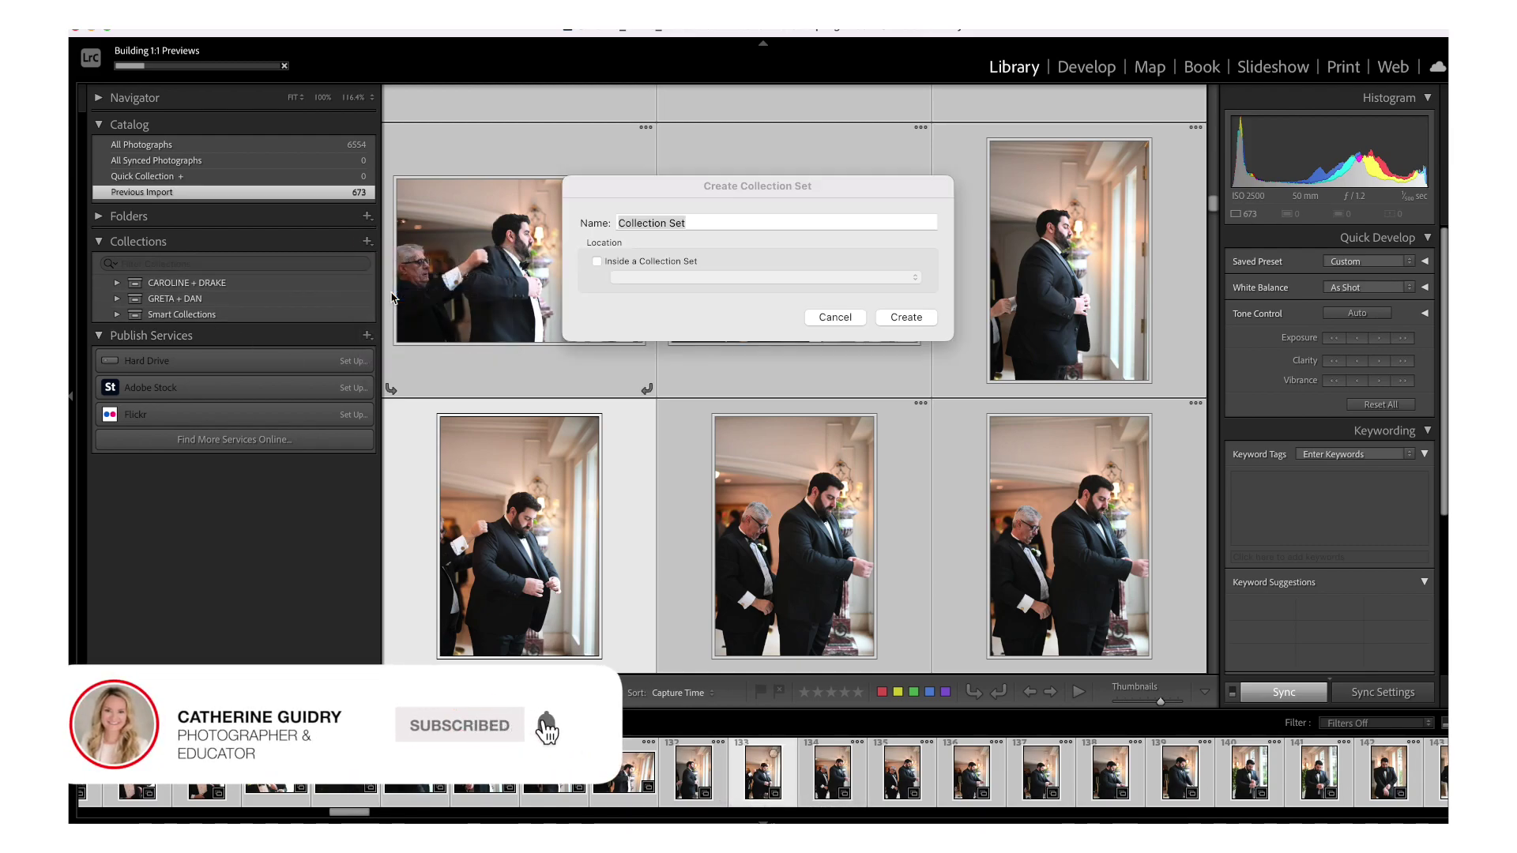
{"action": "type", "text": "CLAIRE"}
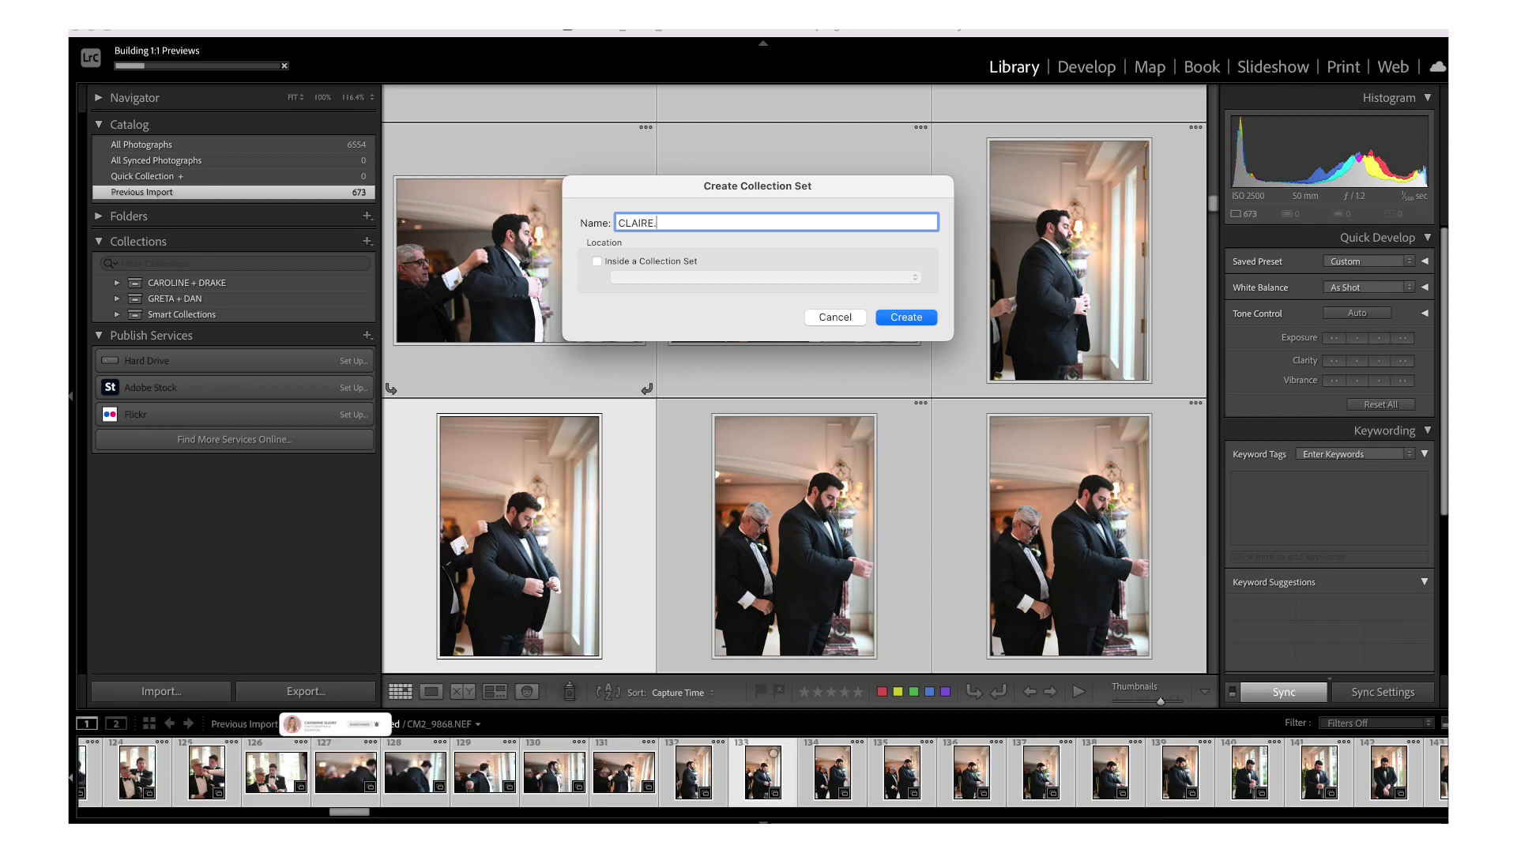
{"action": "type", "text": " + WILLIAM WEDDING"}
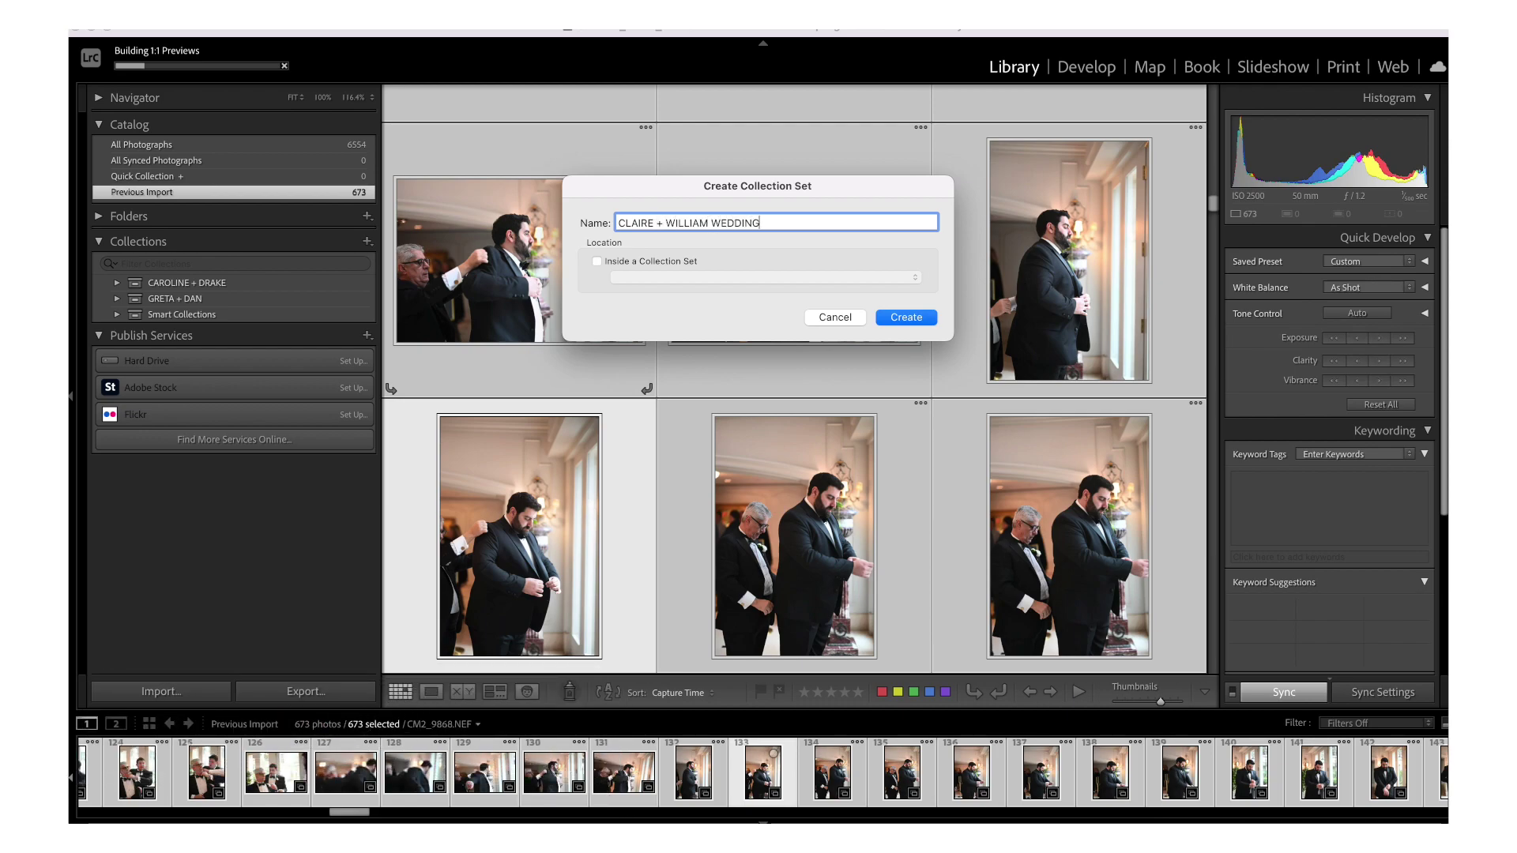
{"action": "key", "text": "Return"}
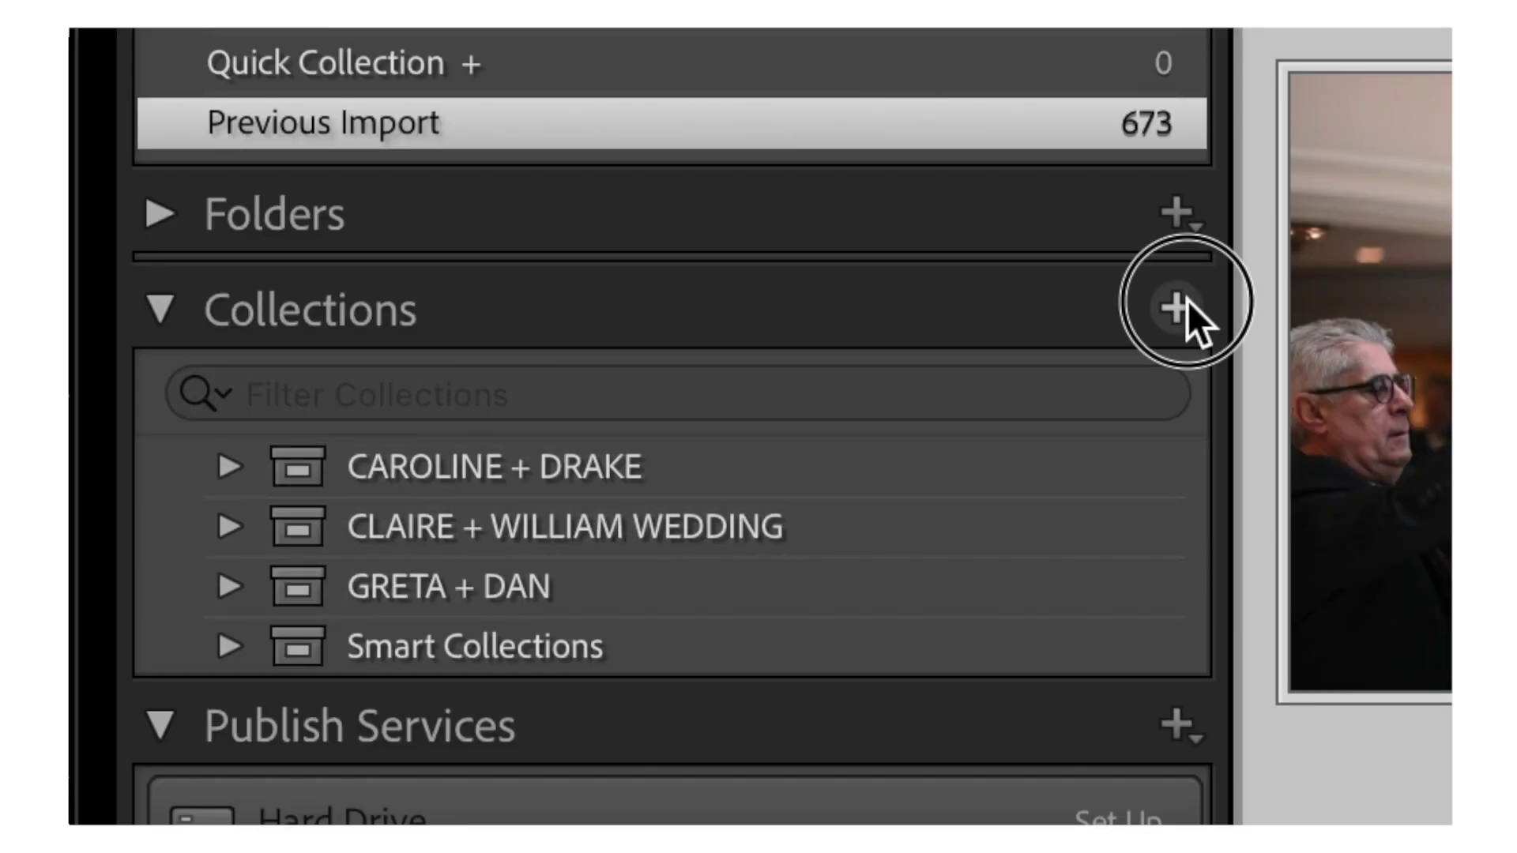
- Create a CAMERA 1 collection inside the wedding collection set
{"action": "left_click", "coordinate": [1188, 302]}
{"action": "left_click", "coordinate": [1226, 354]}
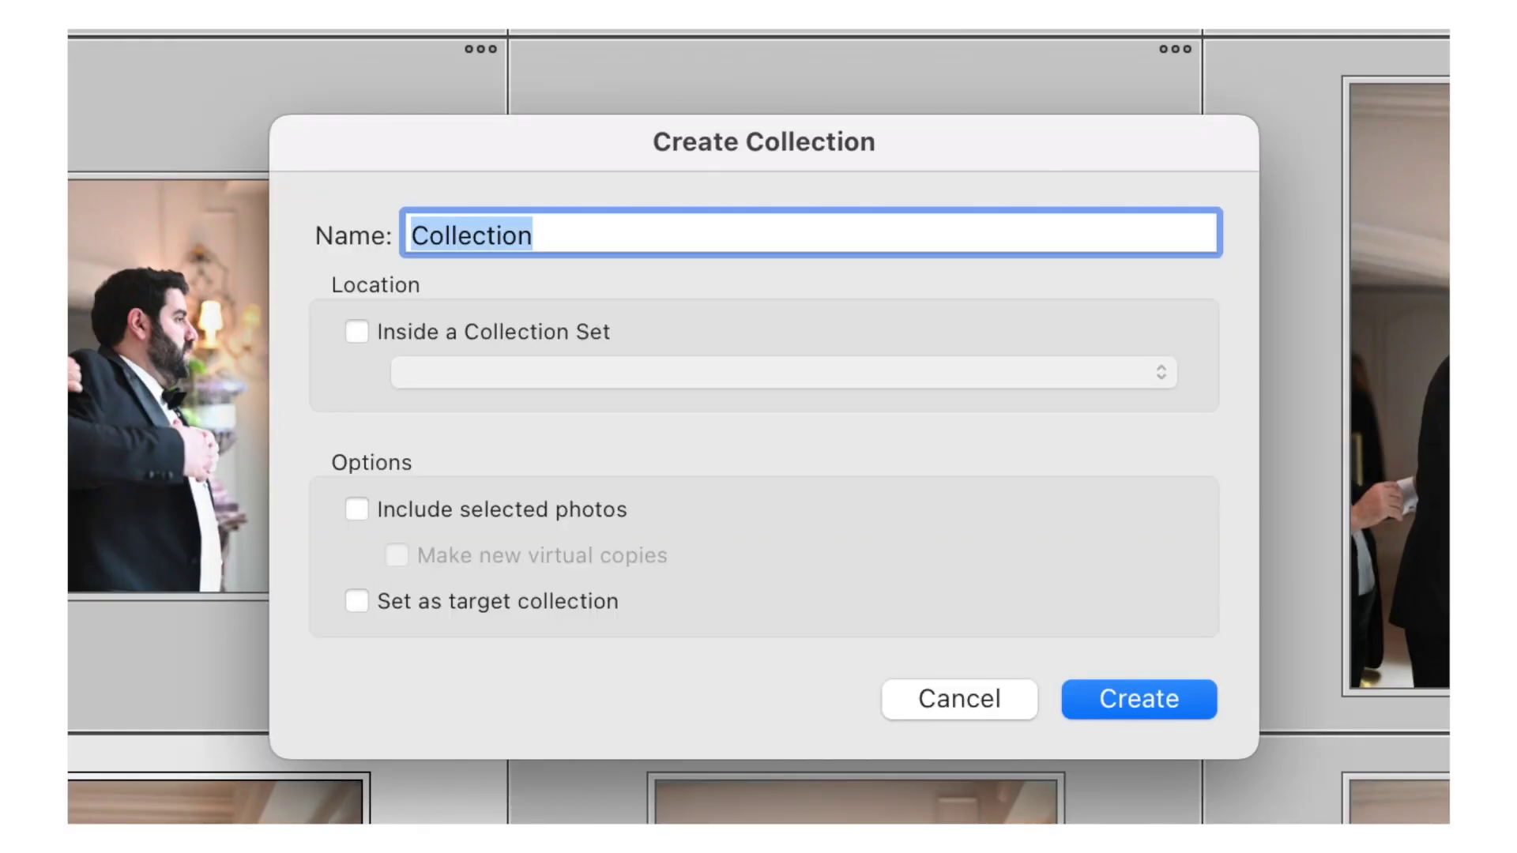
{"action": "type", "text": "CAMERA 1"}
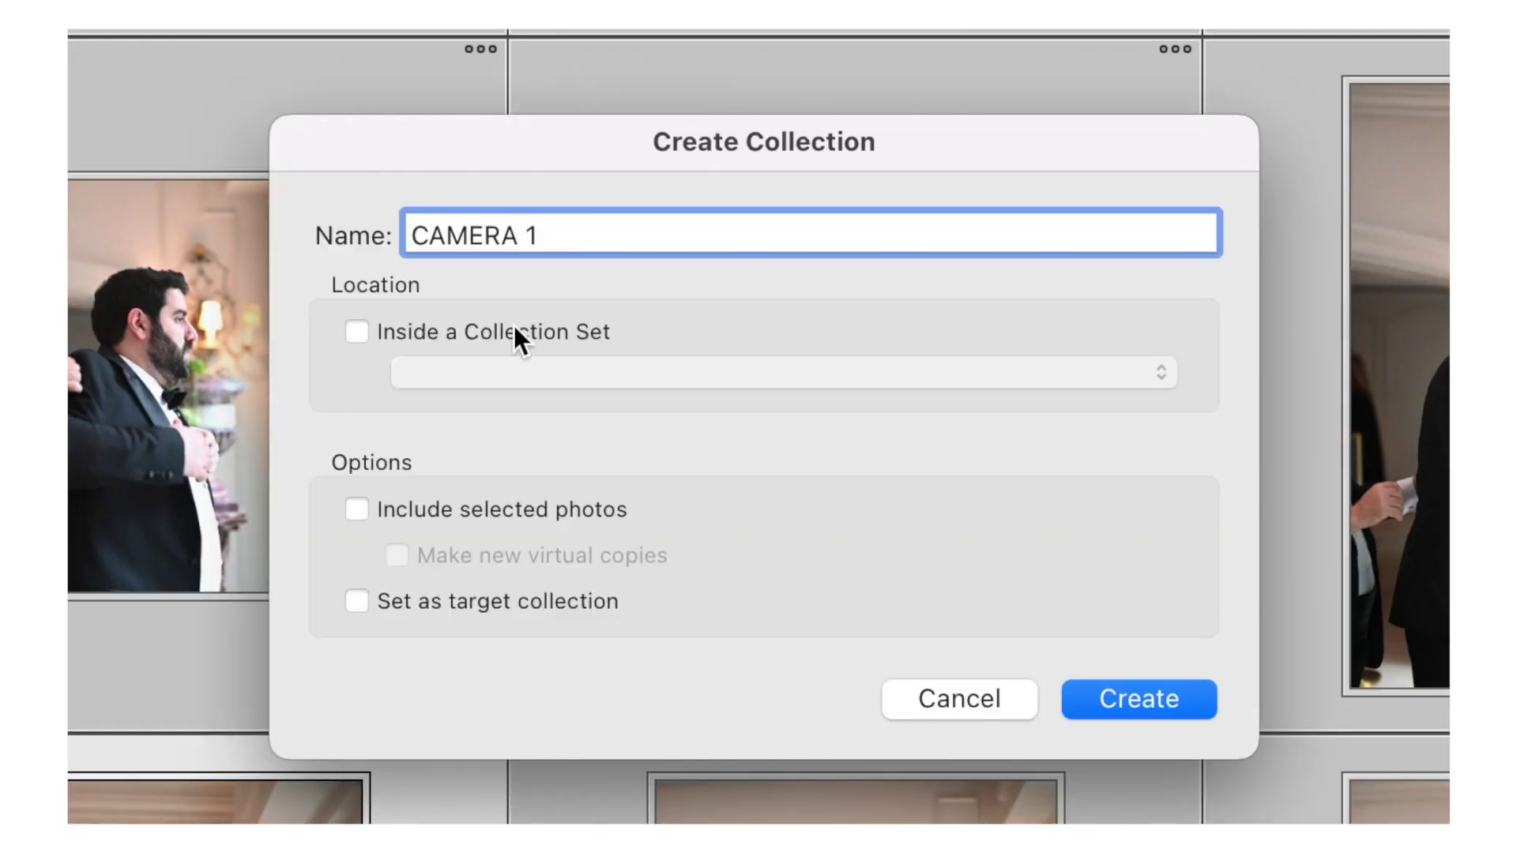
{"action": "left_click", "coordinate": [514, 332]}
{"action": "left_click", "coordinate": [512, 373]}
{"action": "left_click", "coordinate": [514, 417]}
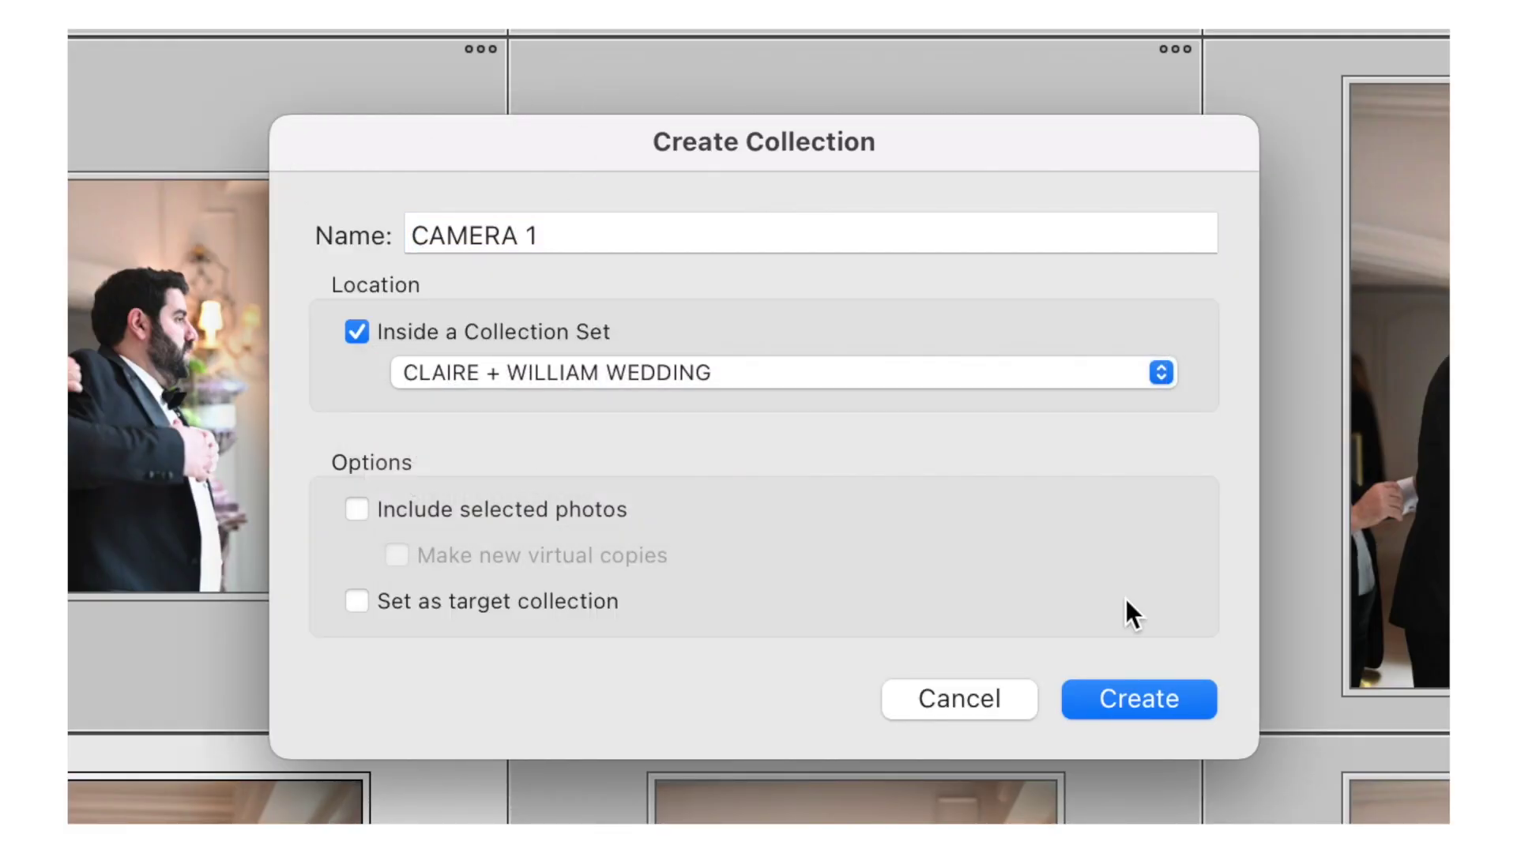
{"action": "left_click", "coordinate": [1147, 694]}
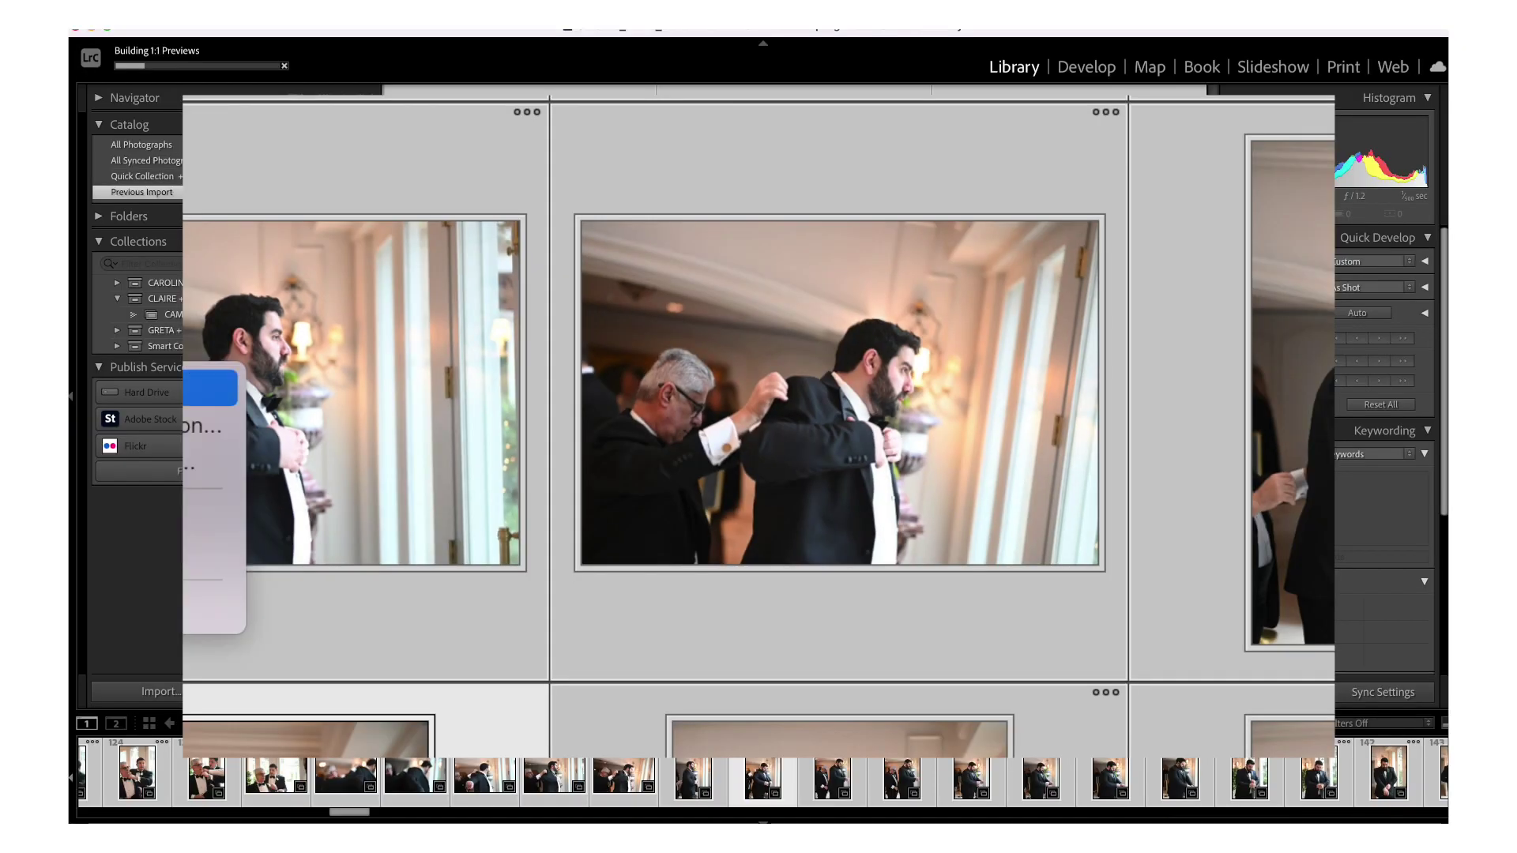
- Create a CAMERA 2 collection, move it into the wedding set, and minimise Lightroom
{"action": "key", "text": "super+n"}
{"action": "type", "text": "CAMRA"}
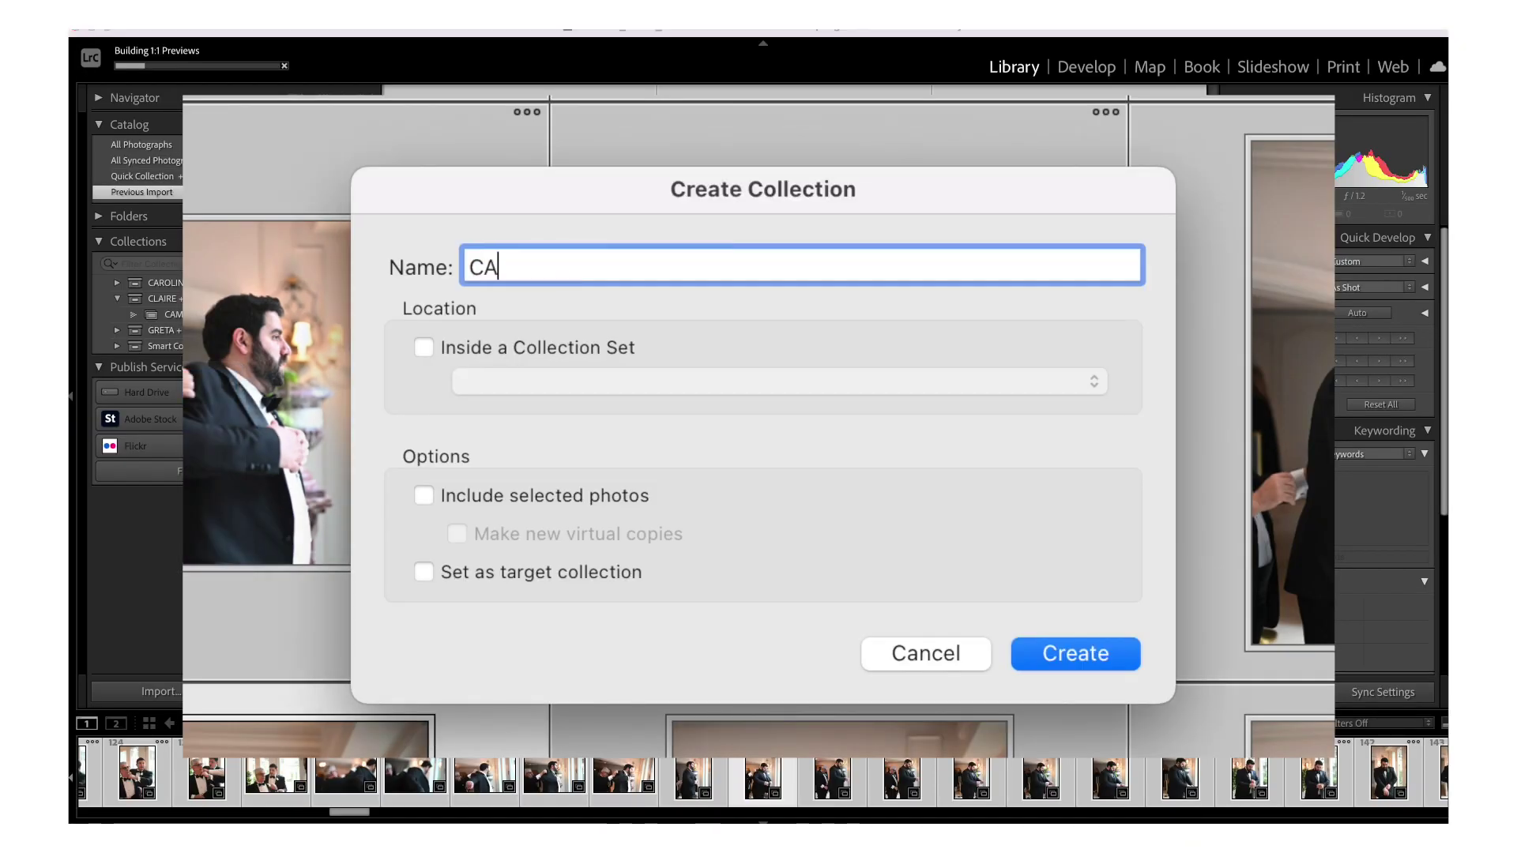
{"action": "key", "text": "BackSpace"}
{"action": "key", "text": "BackSpace"}
{"action": "key", "text": "BackSpace"}
{"action": "type", "text": "ERA 2"}
{"action": "key", "text": "Return"}
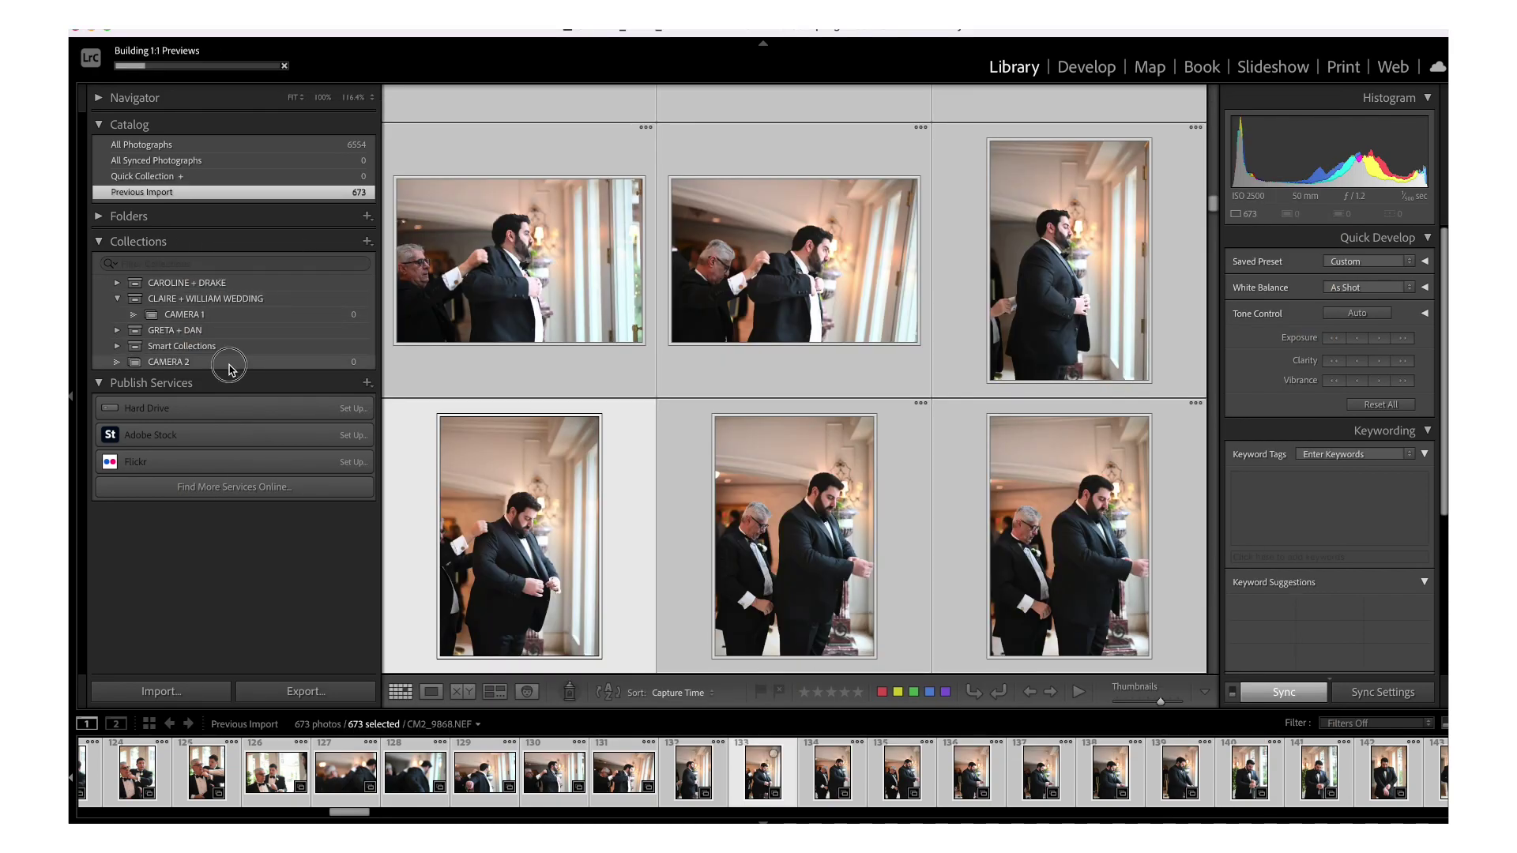
{"action": "left_click_drag", "start_coordinate": [225, 365], "coordinate": [238, 305]}
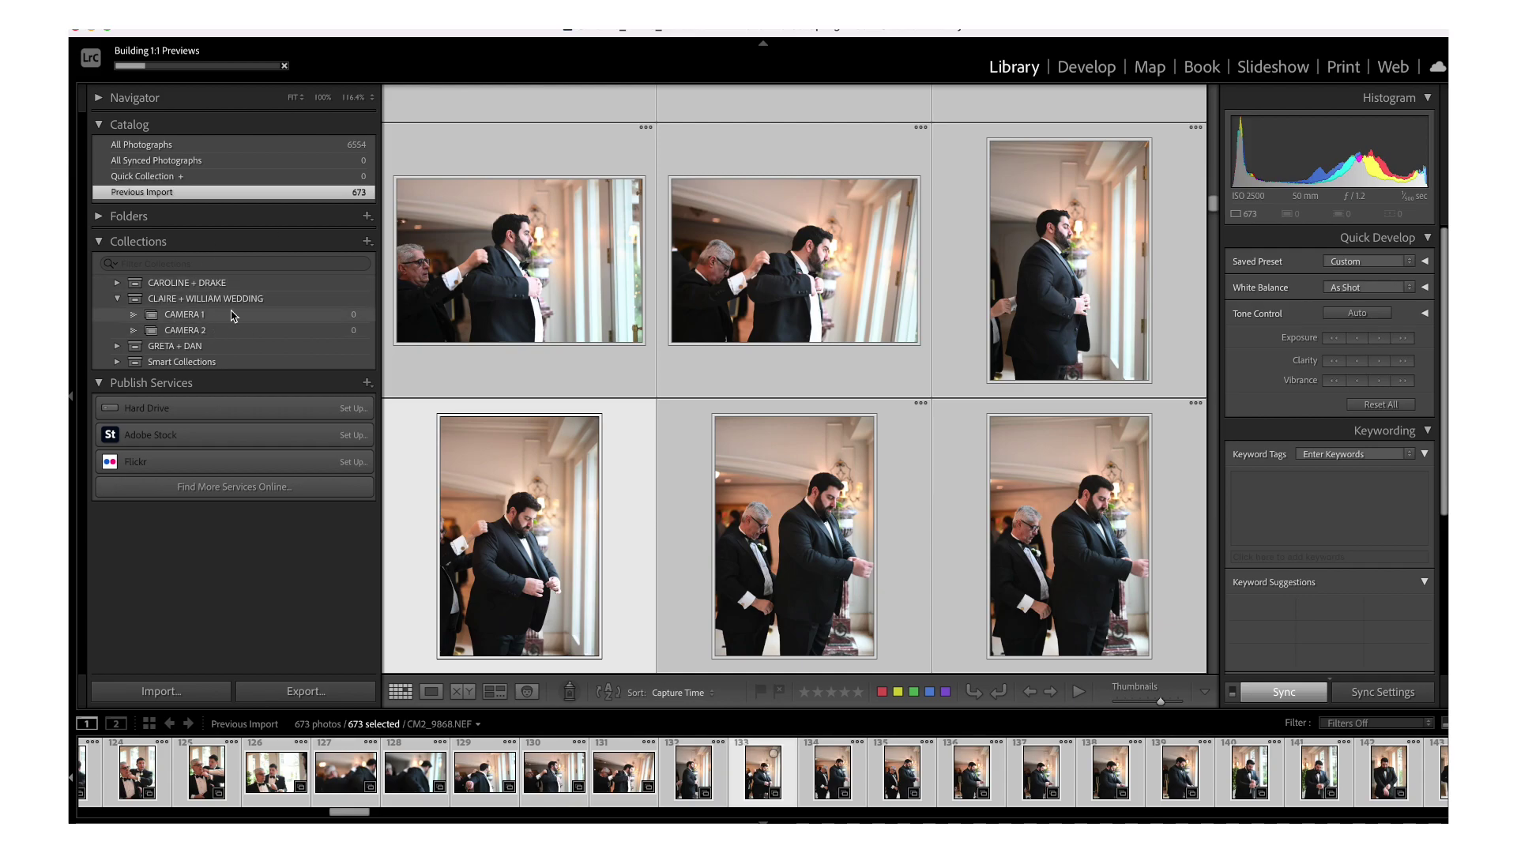
{"action": "left_click", "coordinate": [91, 30]}
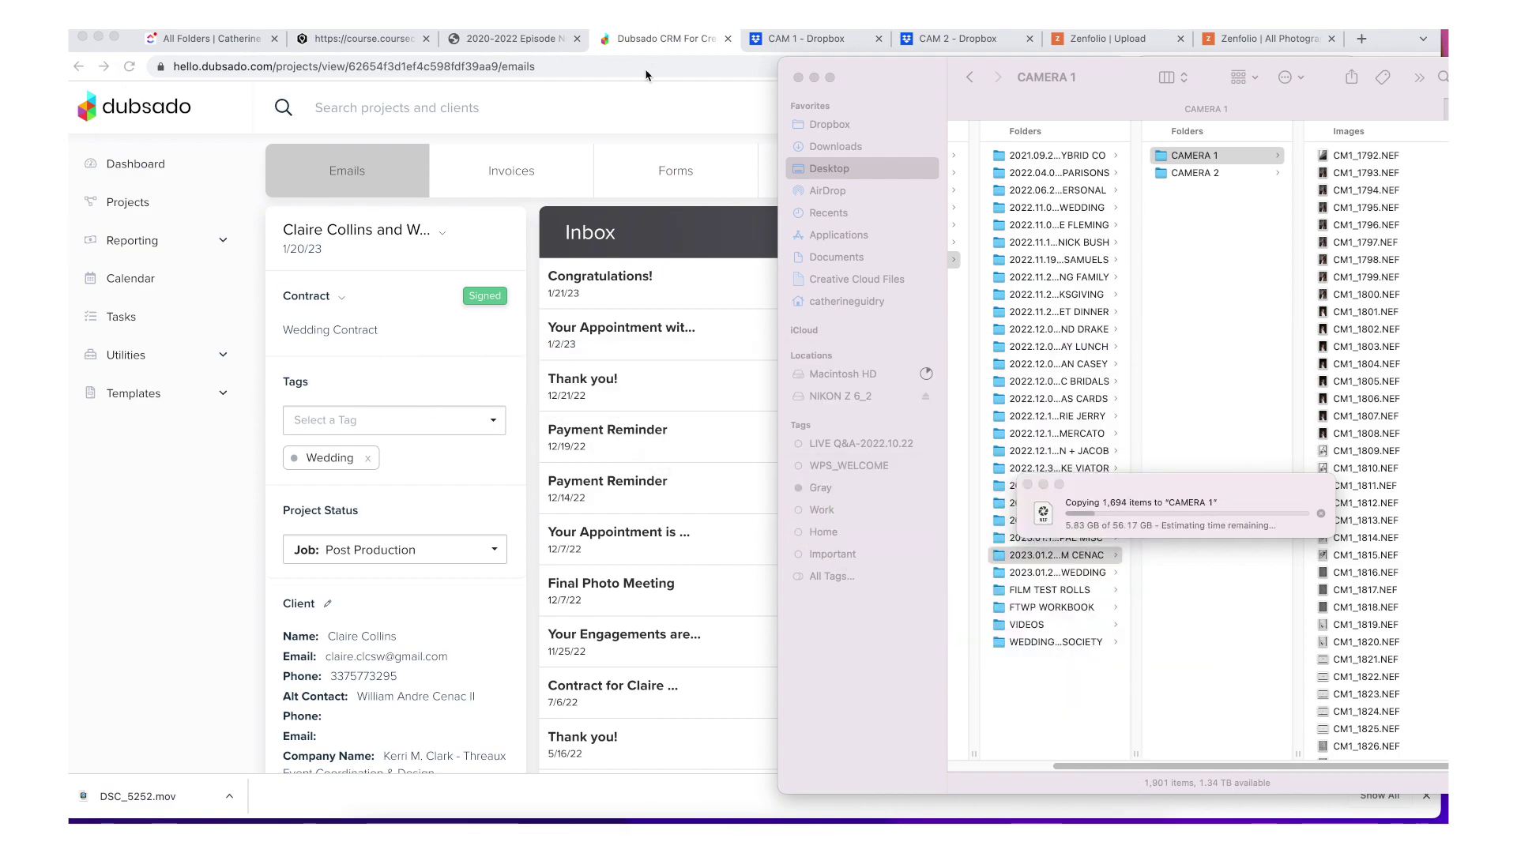
- Load dropbox.com in a new Chrome tab and open the EDITS folder
{"action": "left_click", "coordinate": [651, 106]}
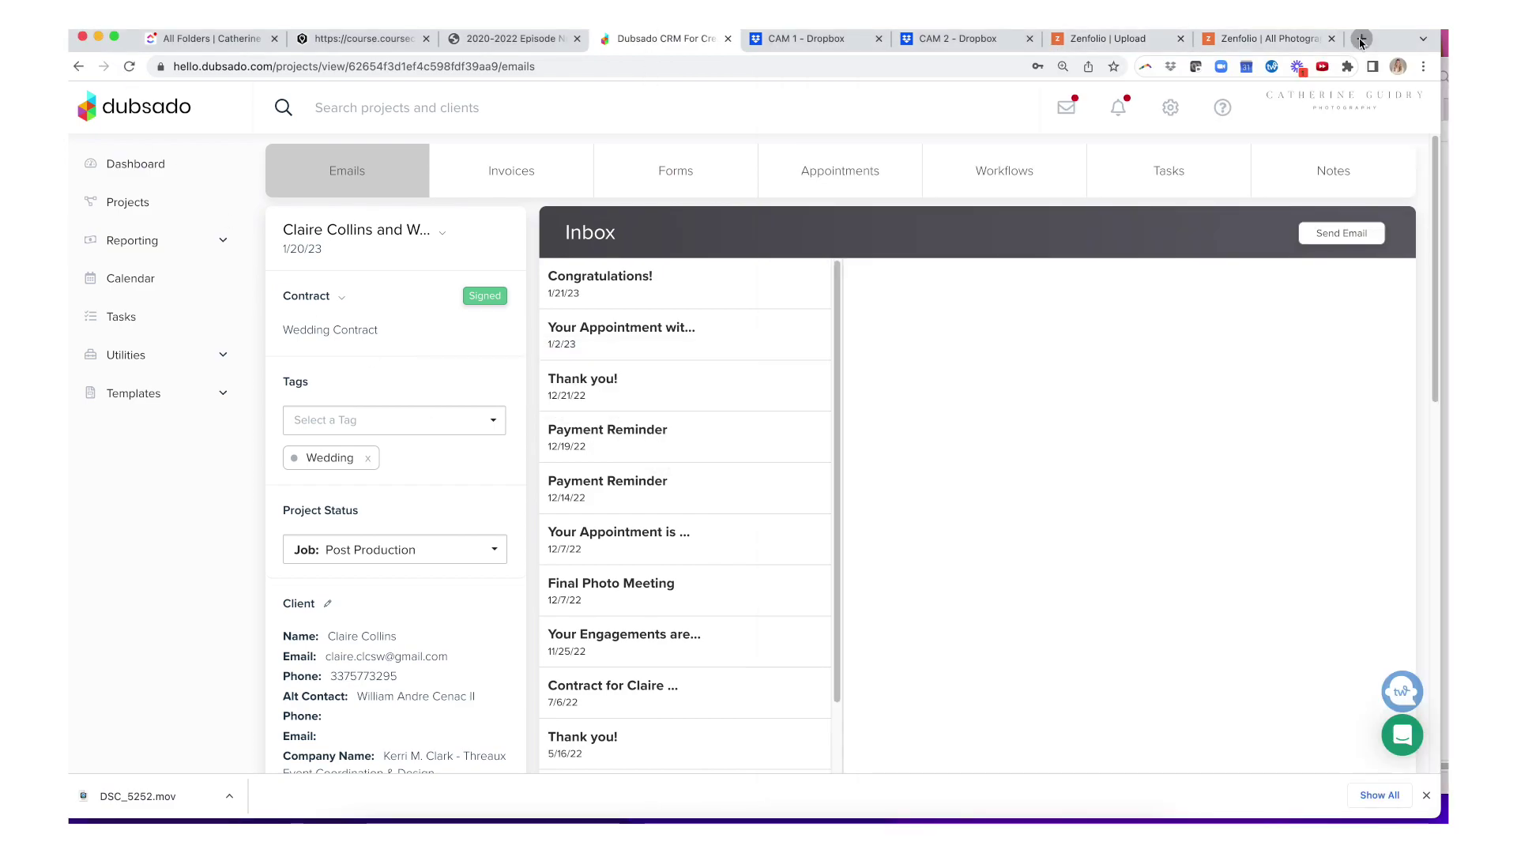
{"action": "left_click", "coordinate": [1360, 39]}
{"action": "type", "text": "DROPBOX.COM"}
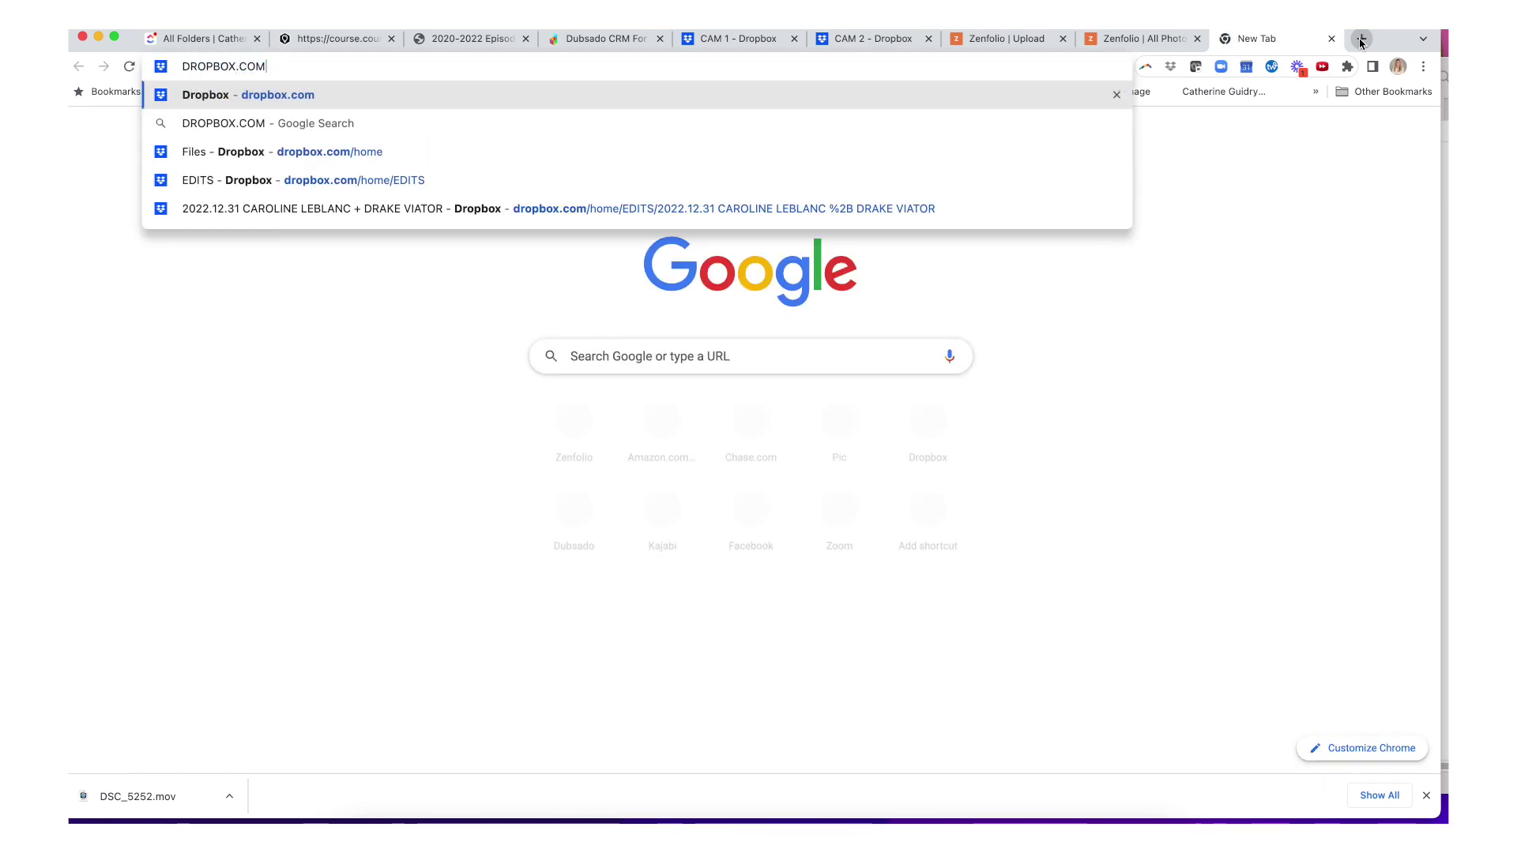
{"action": "key", "text": "Return"}
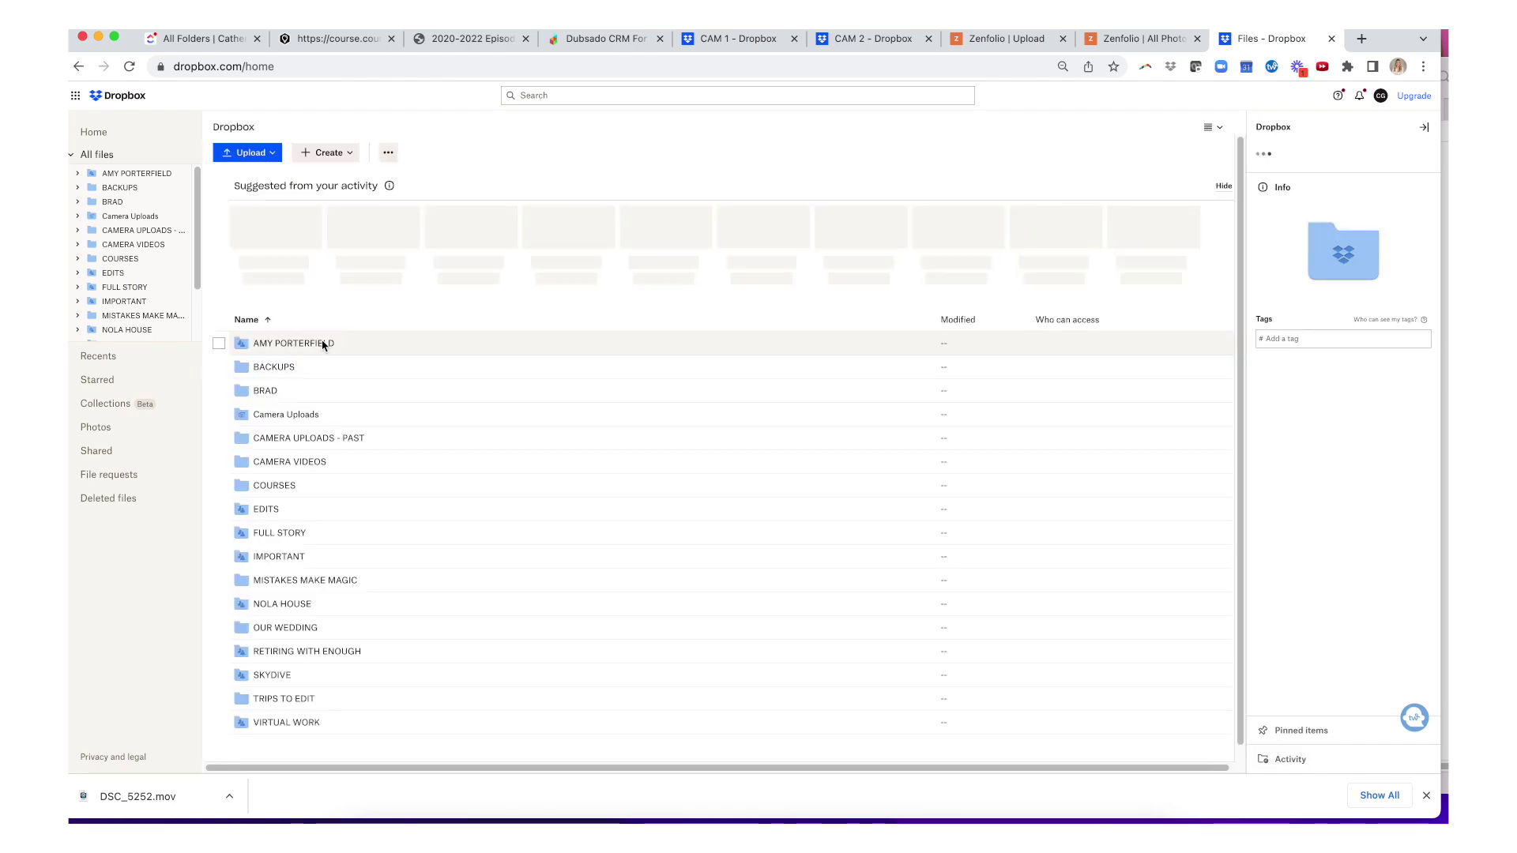
{"action": "left_click", "coordinate": [265, 510]}
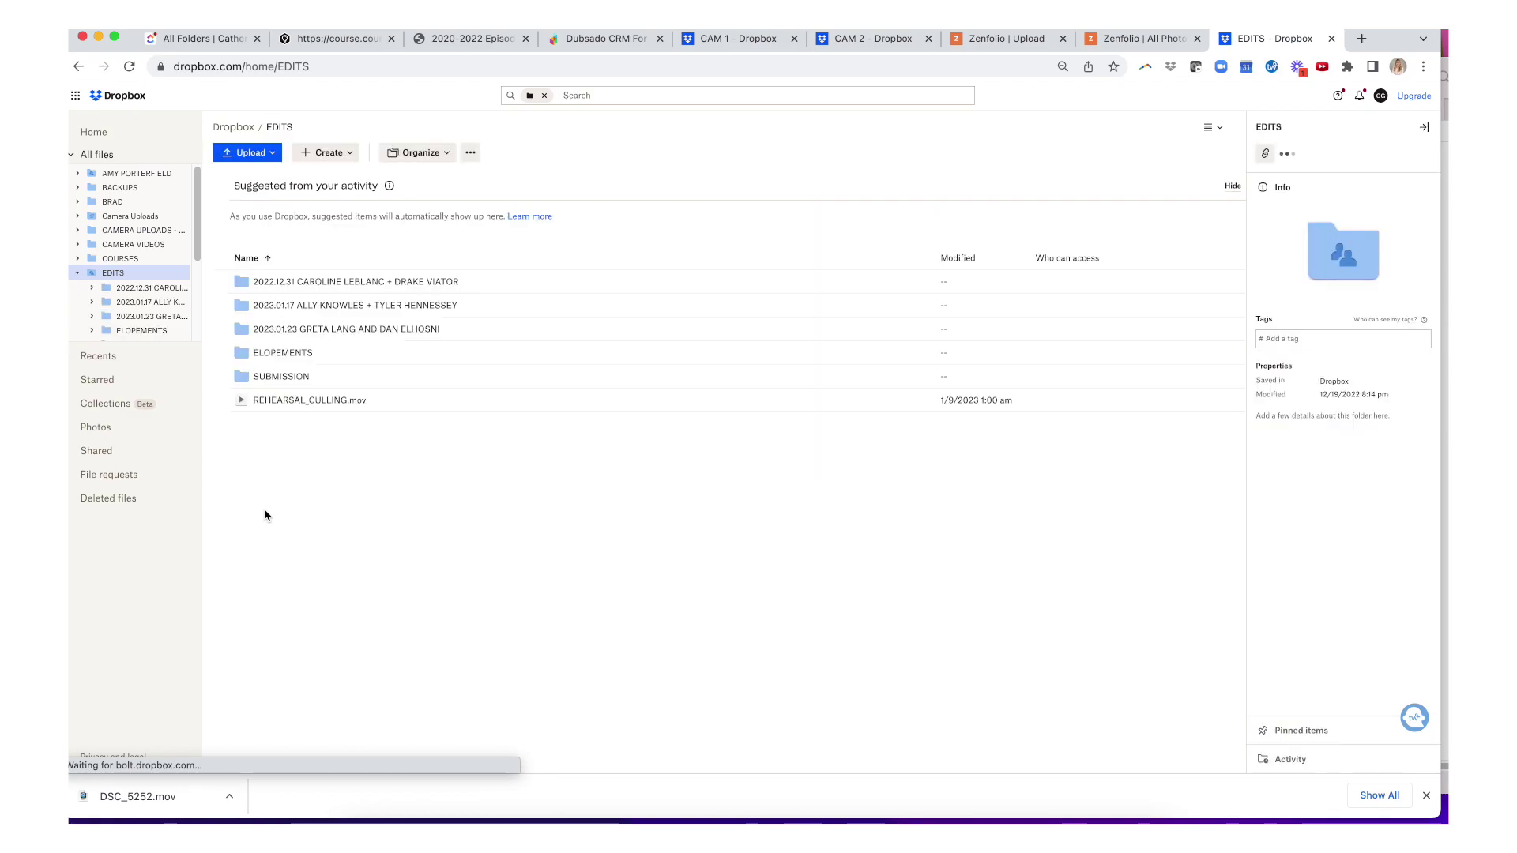
- Create a Dropbox folder in EDITS named '2023.01.20' followed by the couple's names
{"action": "left_click", "coordinate": [330, 154]}
{"action": "left_click", "coordinate": [330, 182]}
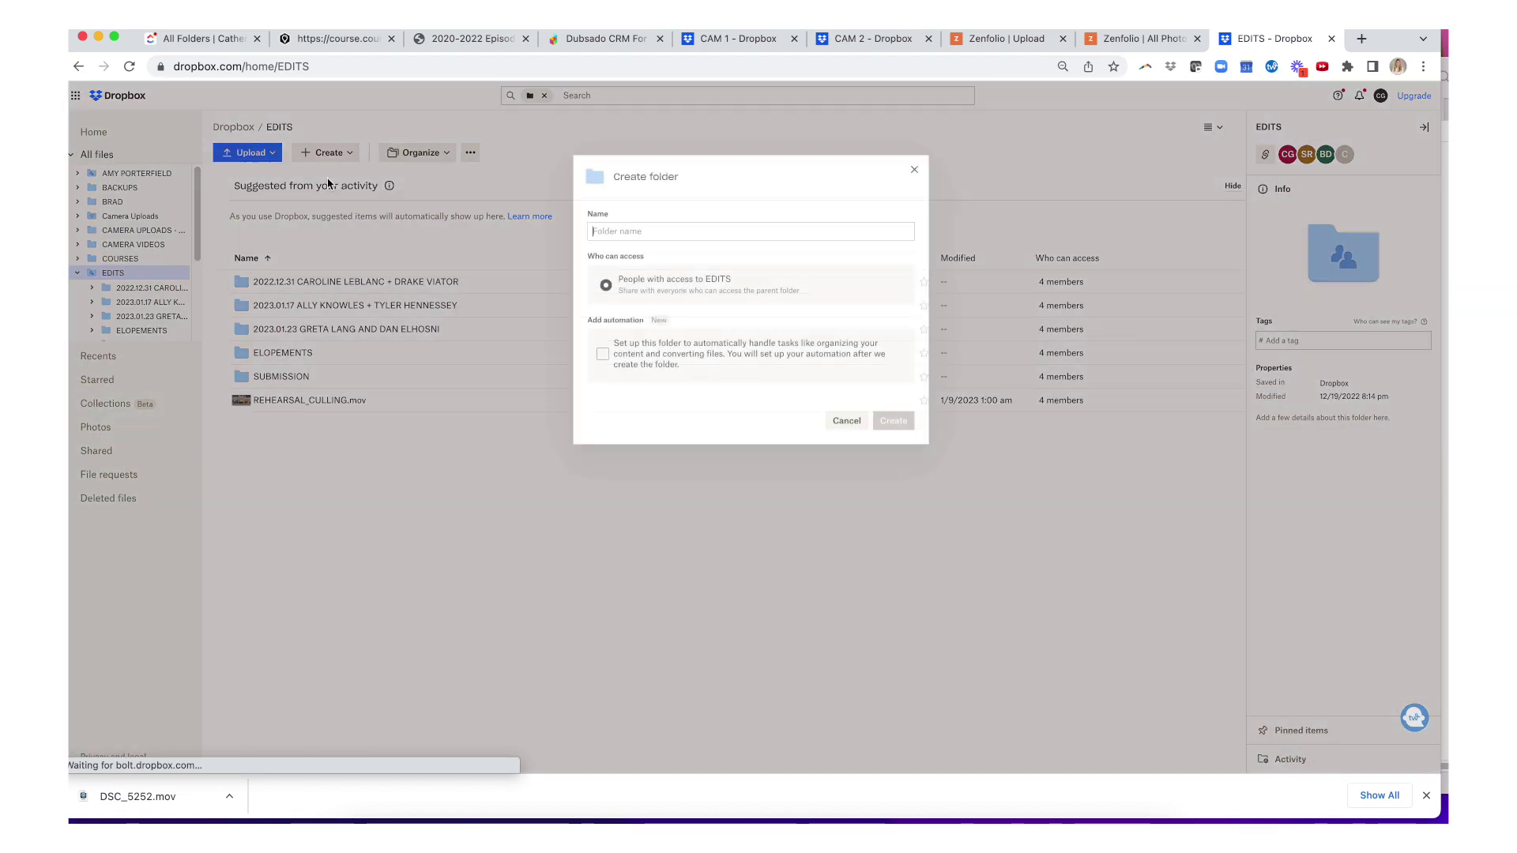
{"action": "type", "text": "2023.01"}
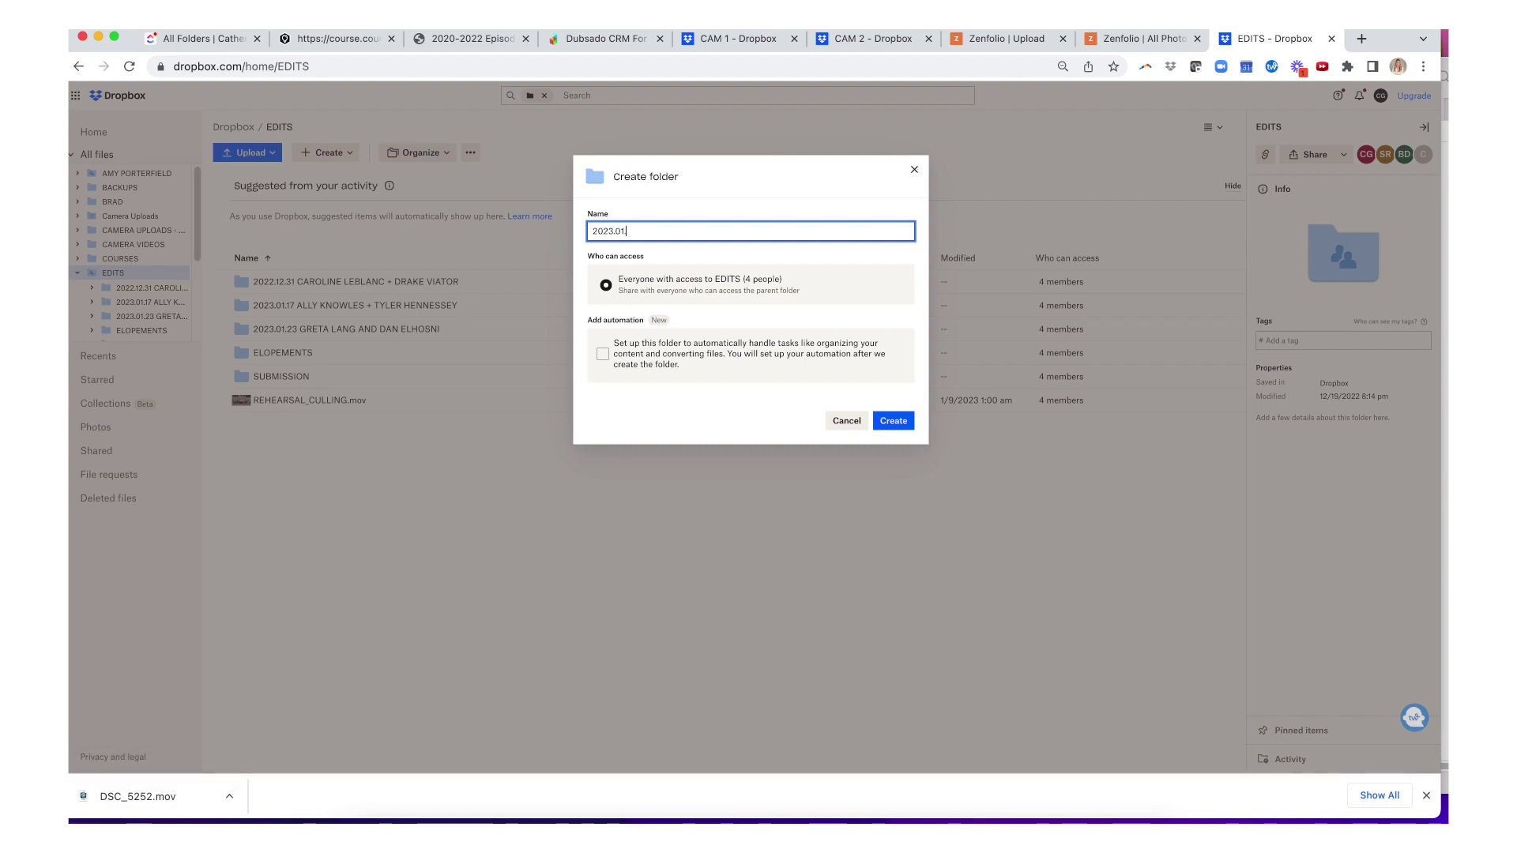
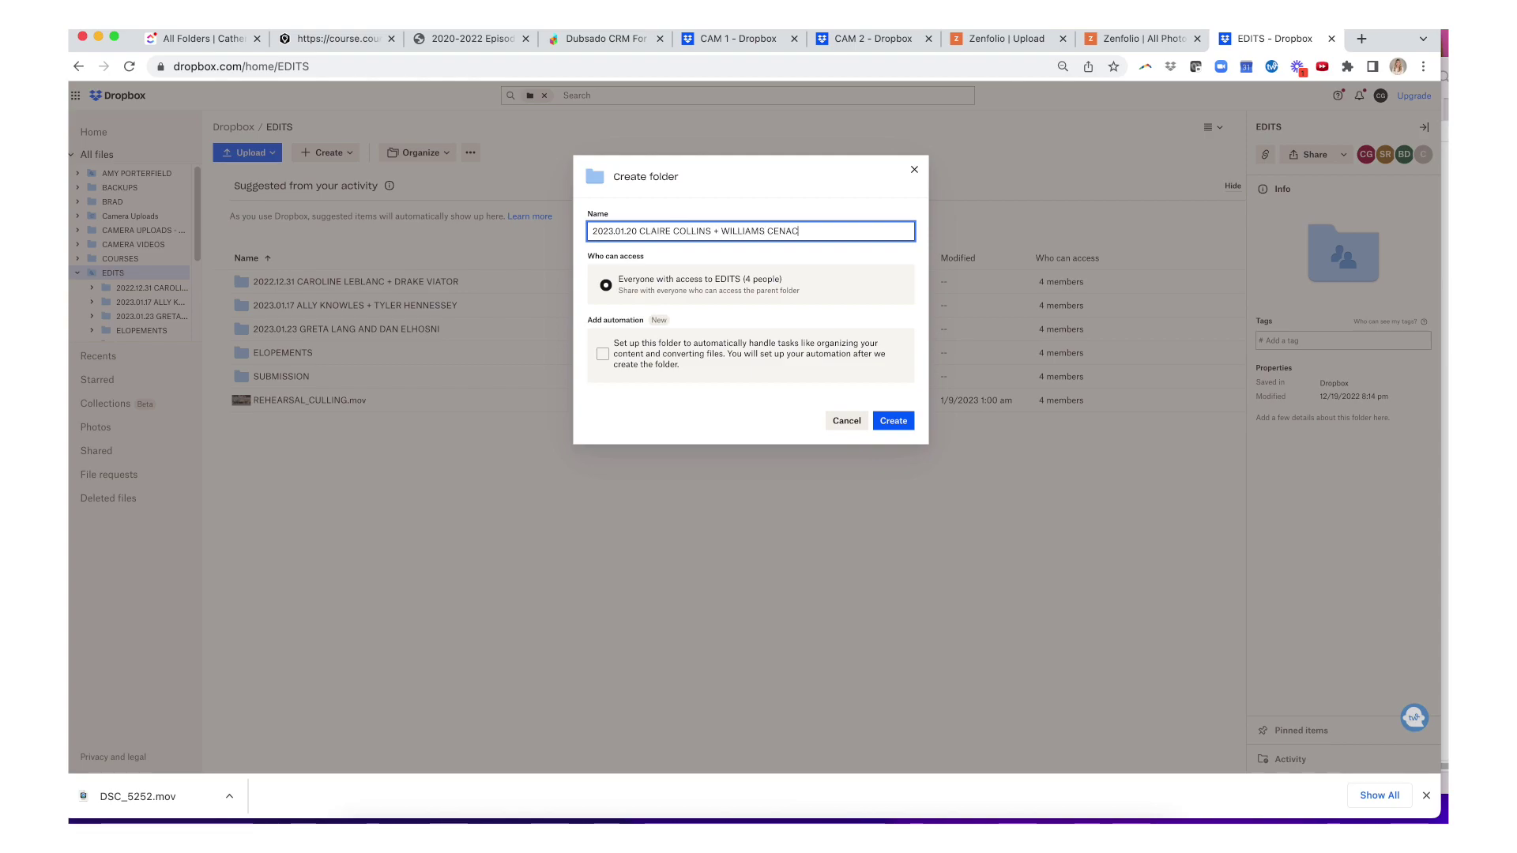
{"action": "key", "text": "Return"}
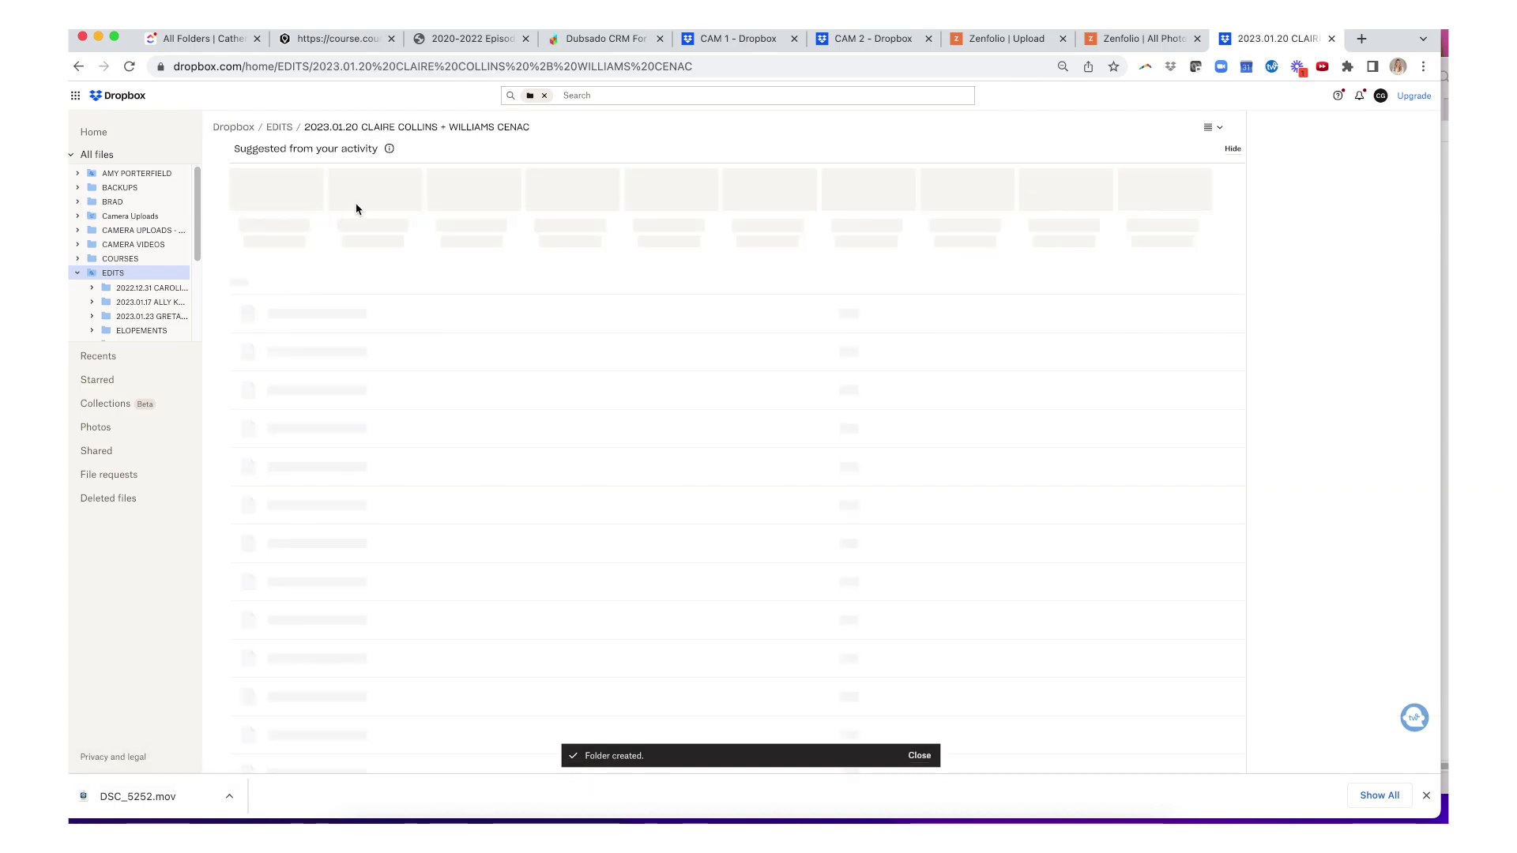
- Create CAMERA 1 and CAMERA 2 folders in the Dropbox wedding folder, then narrow the browser window
{"action": "left_click", "coordinate": [324, 153]}
{"action": "left_click", "coordinate": [361, 178]}
{"action": "type", "text": "CAMERA 1"}
{"action": "key", "text": "Return"}
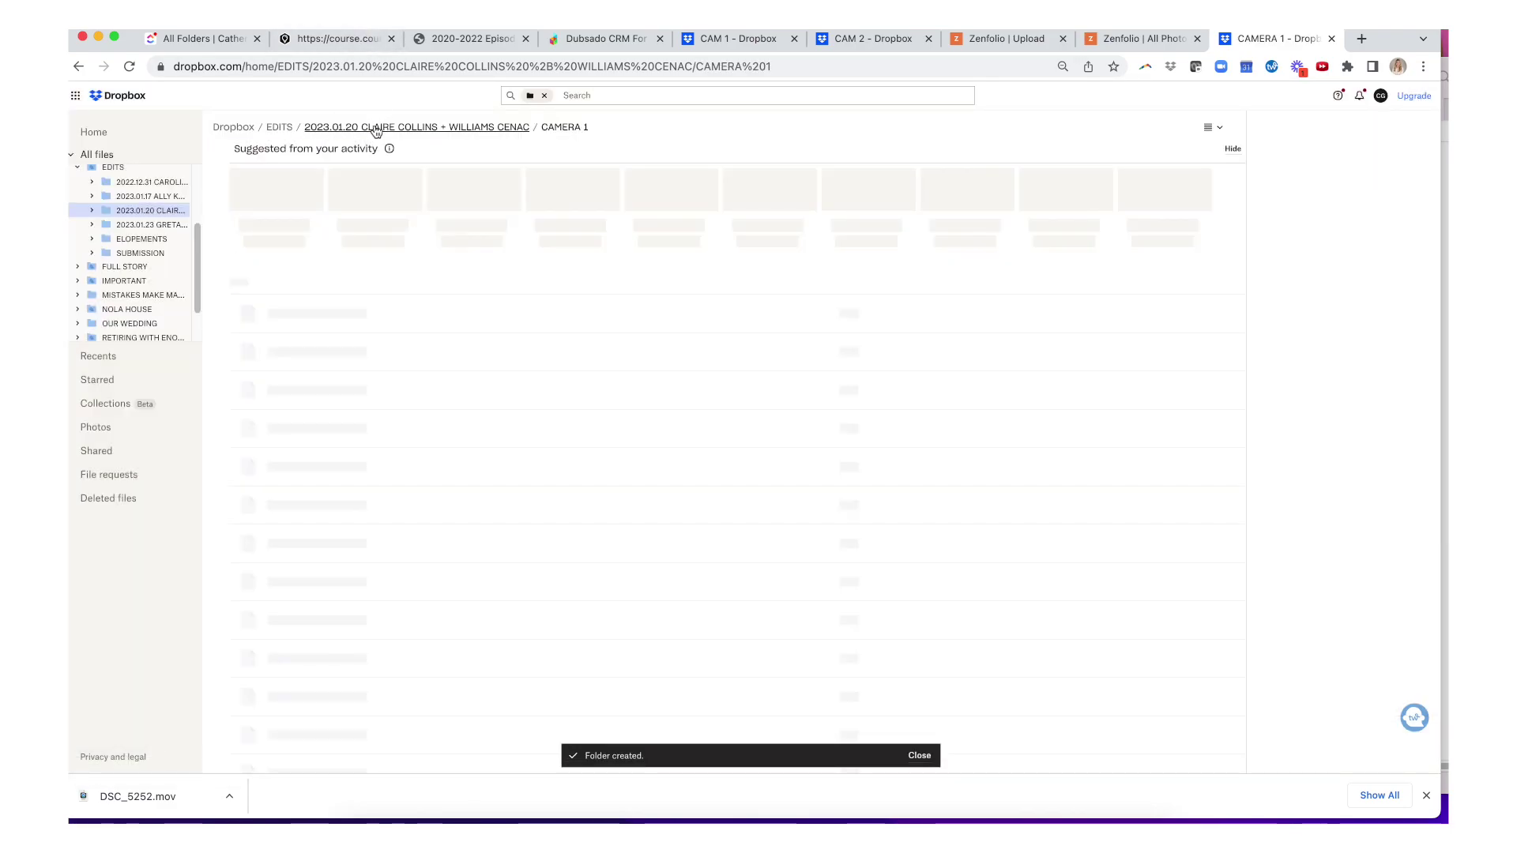
{"action": "left_click", "coordinate": [365, 133]}
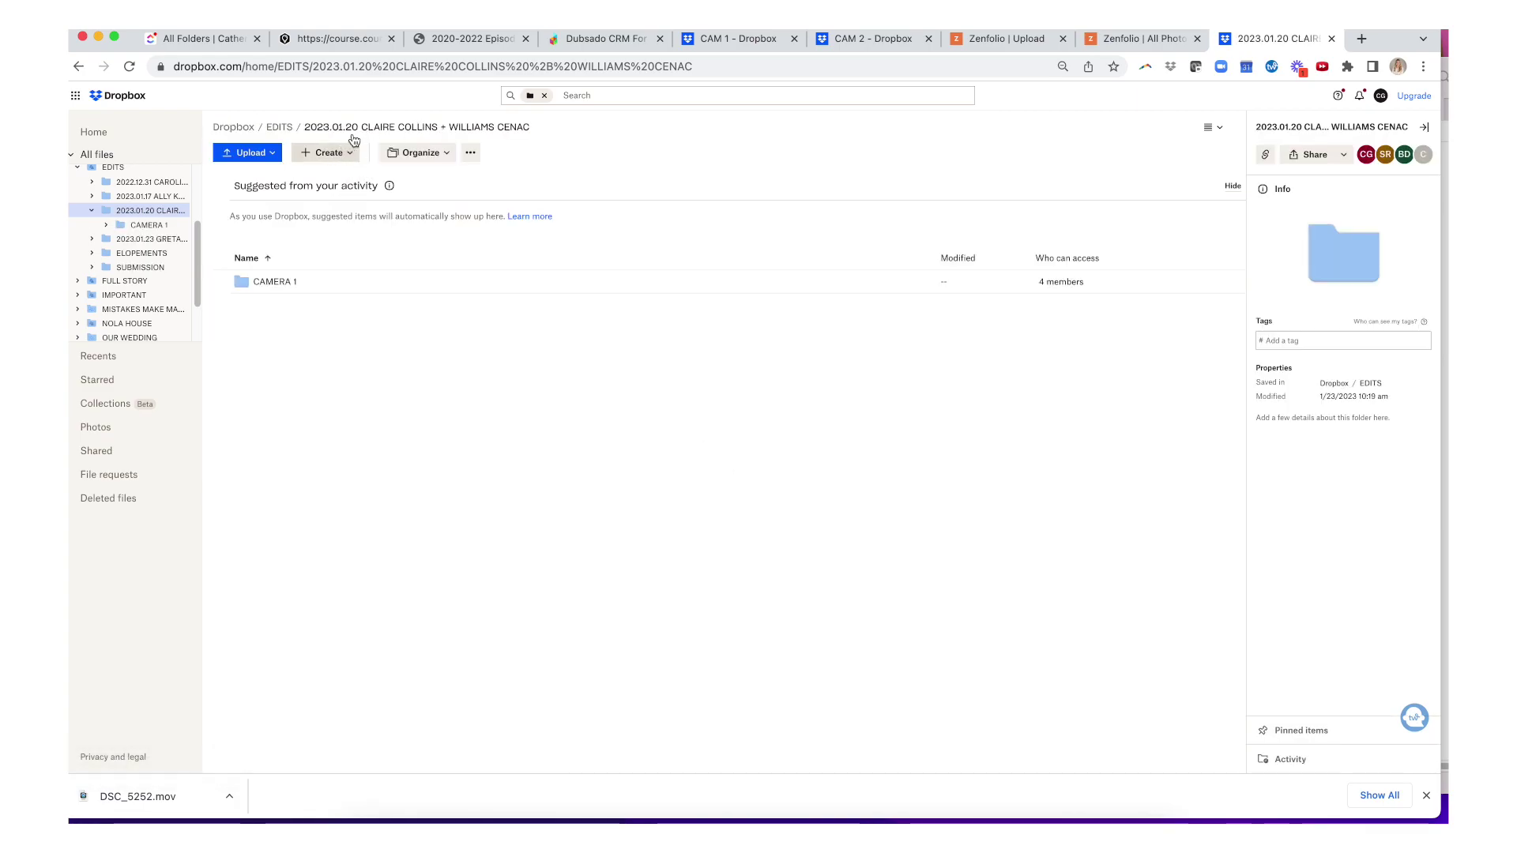
{"action": "left_click", "coordinate": [326, 153]}
{"action": "left_click", "coordinate": [335, 178]}
{"action": "type", "text": "CAMERA 2"}
{"action": "key", "text": "Return"}
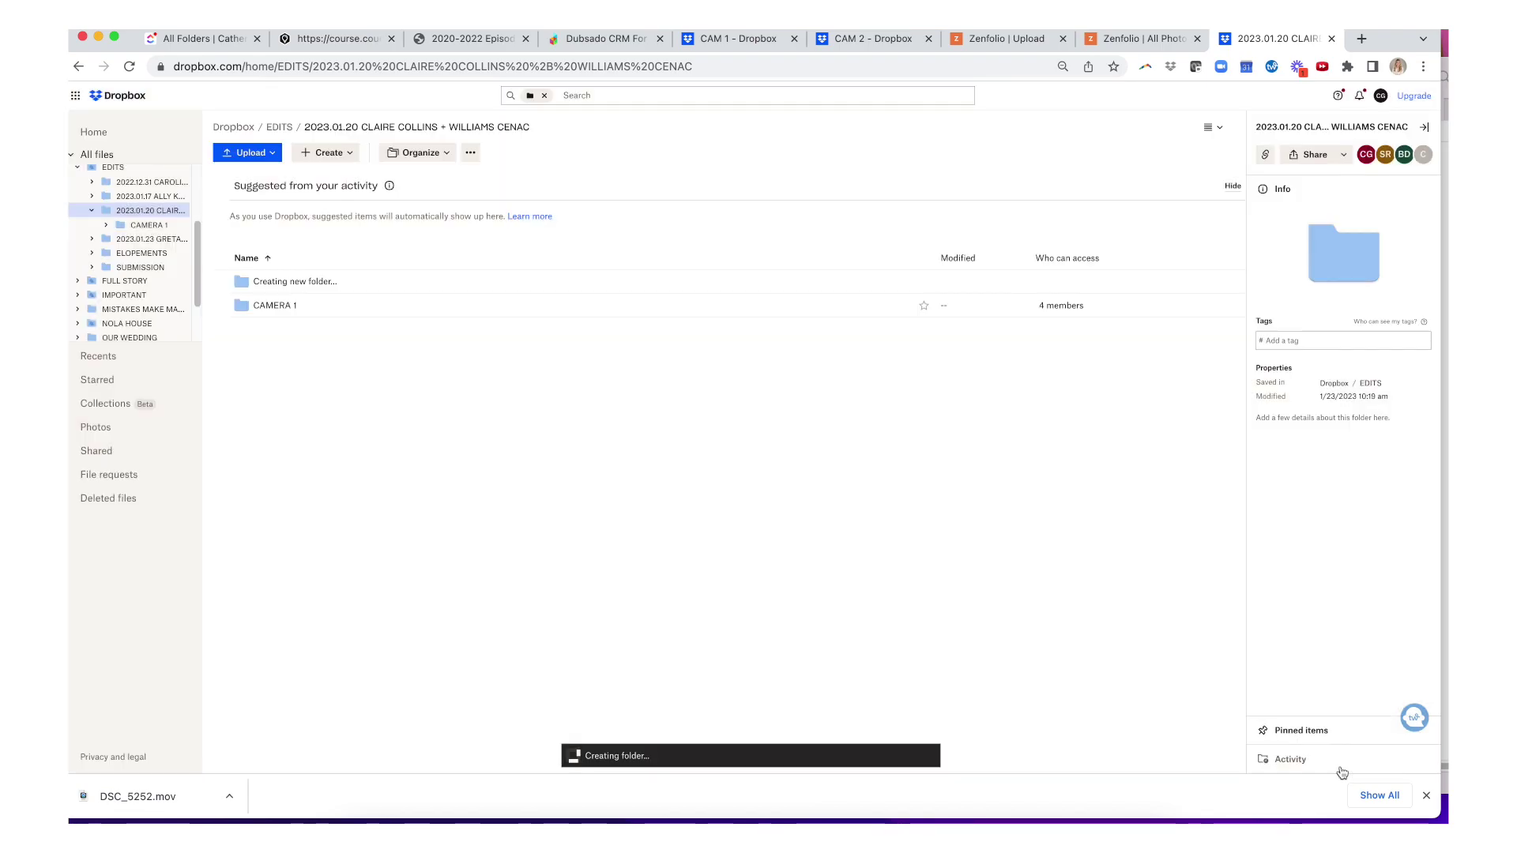
{"action": "left_click_drag", "start_coordinate": [1434, 813], "coordinate": [1125, 806]}
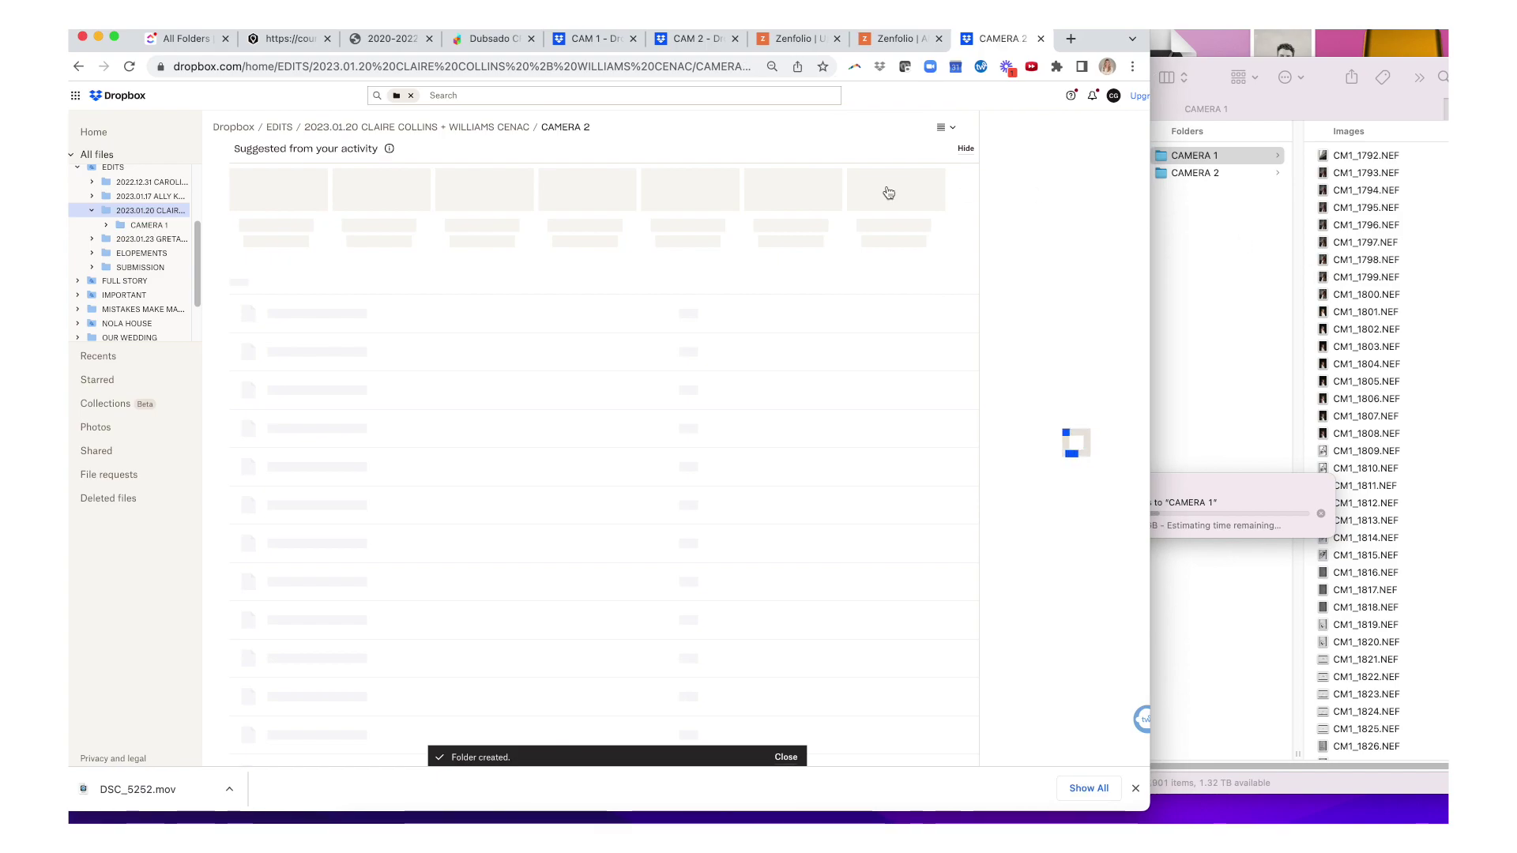
- Add a Zenfolio group under WEDDINGS named '2023.01.20' plus the couple's names
{"action": "left_click", "coordinate": [461, 127]}
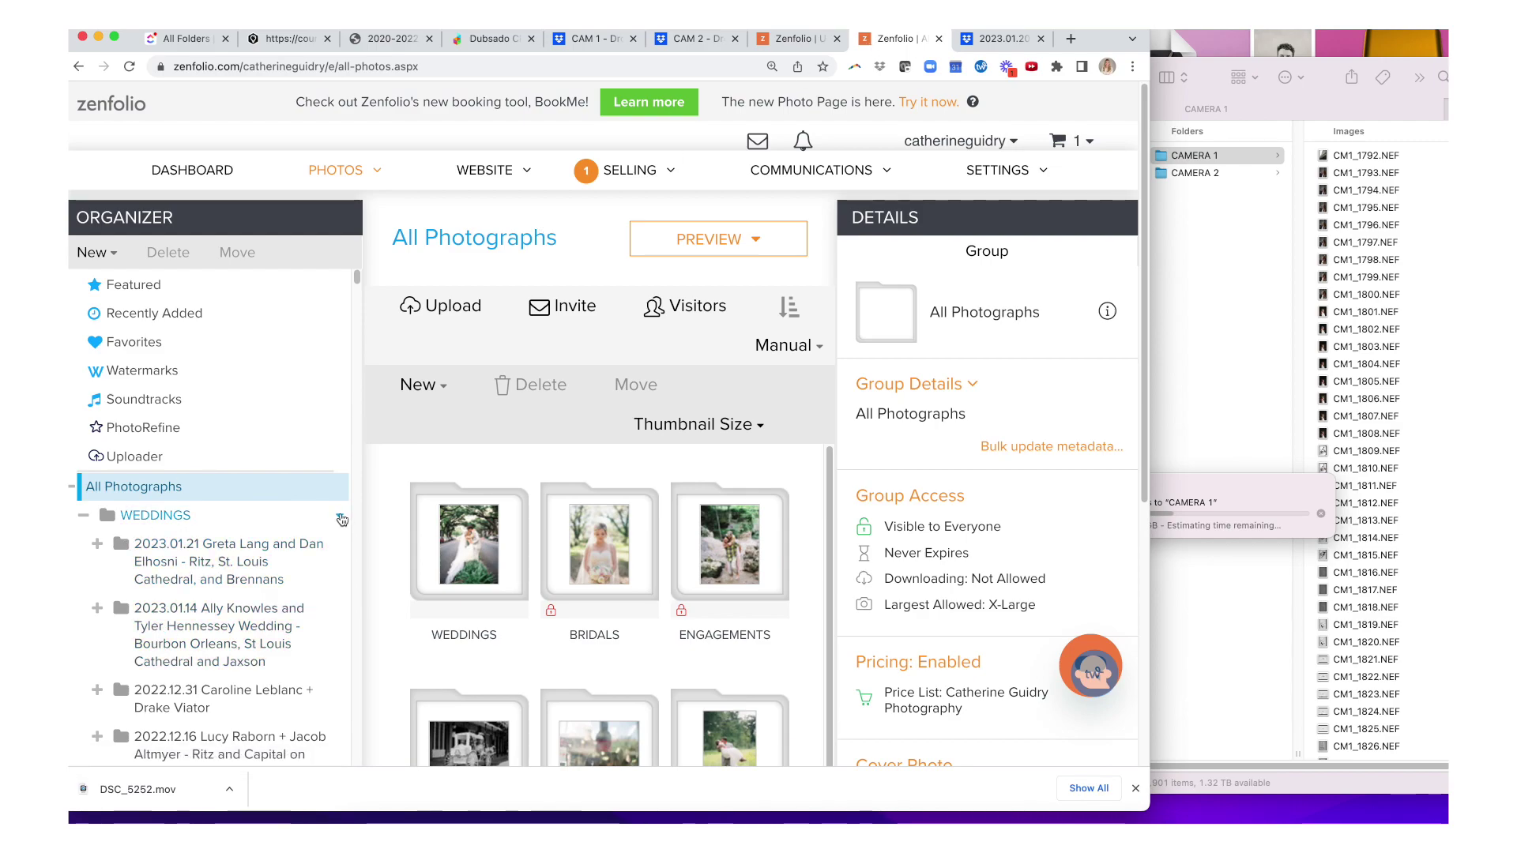
{"action": "left_click", "coordinate": [340, 518]}
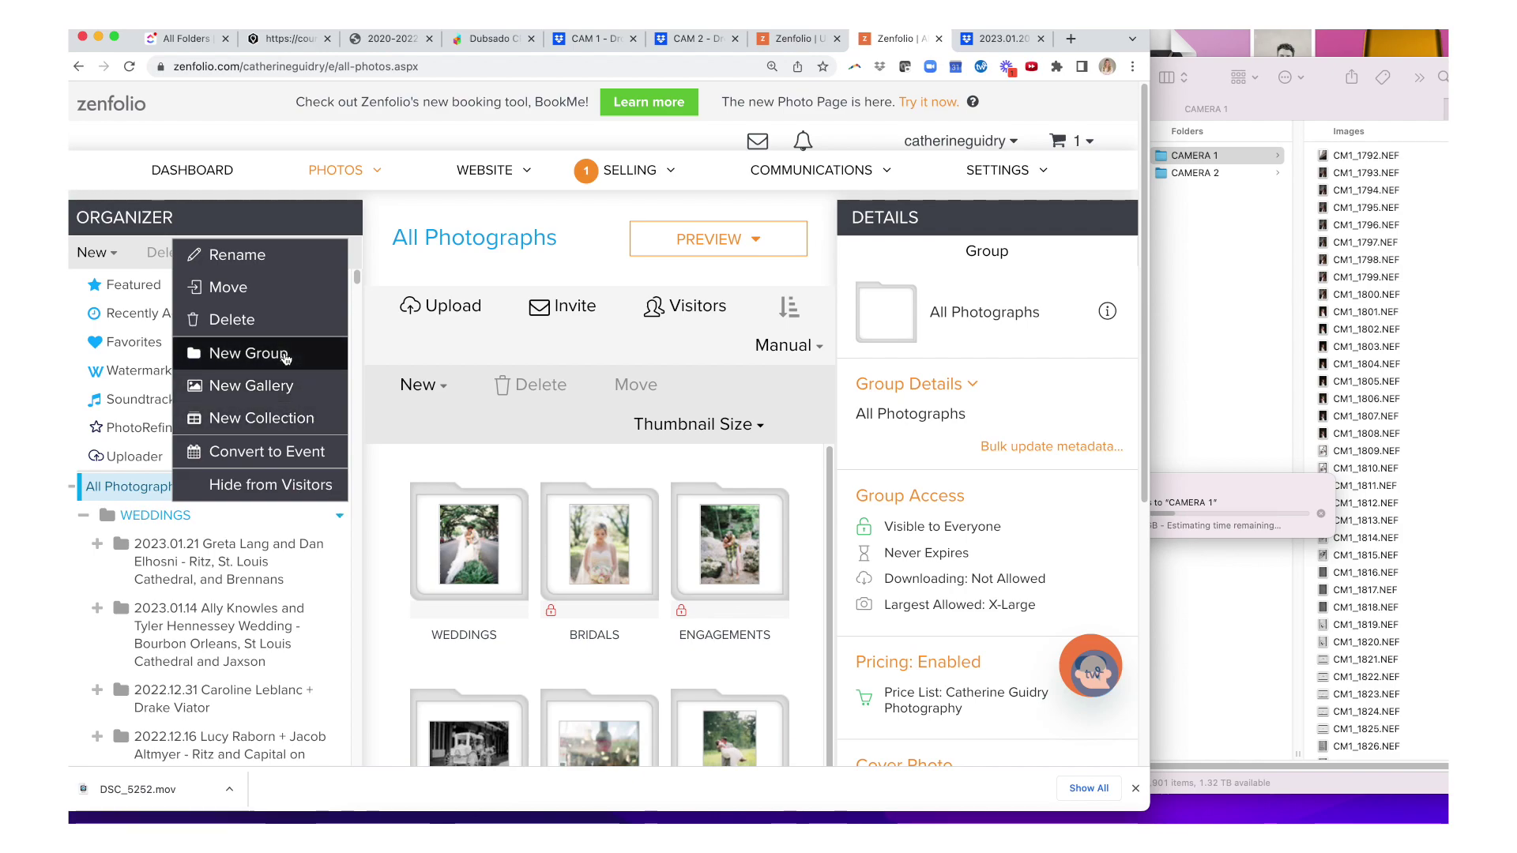
{"action": "left_click", "coordinate": [284, 357]}
{"action": "type", "text": "2023.01."}
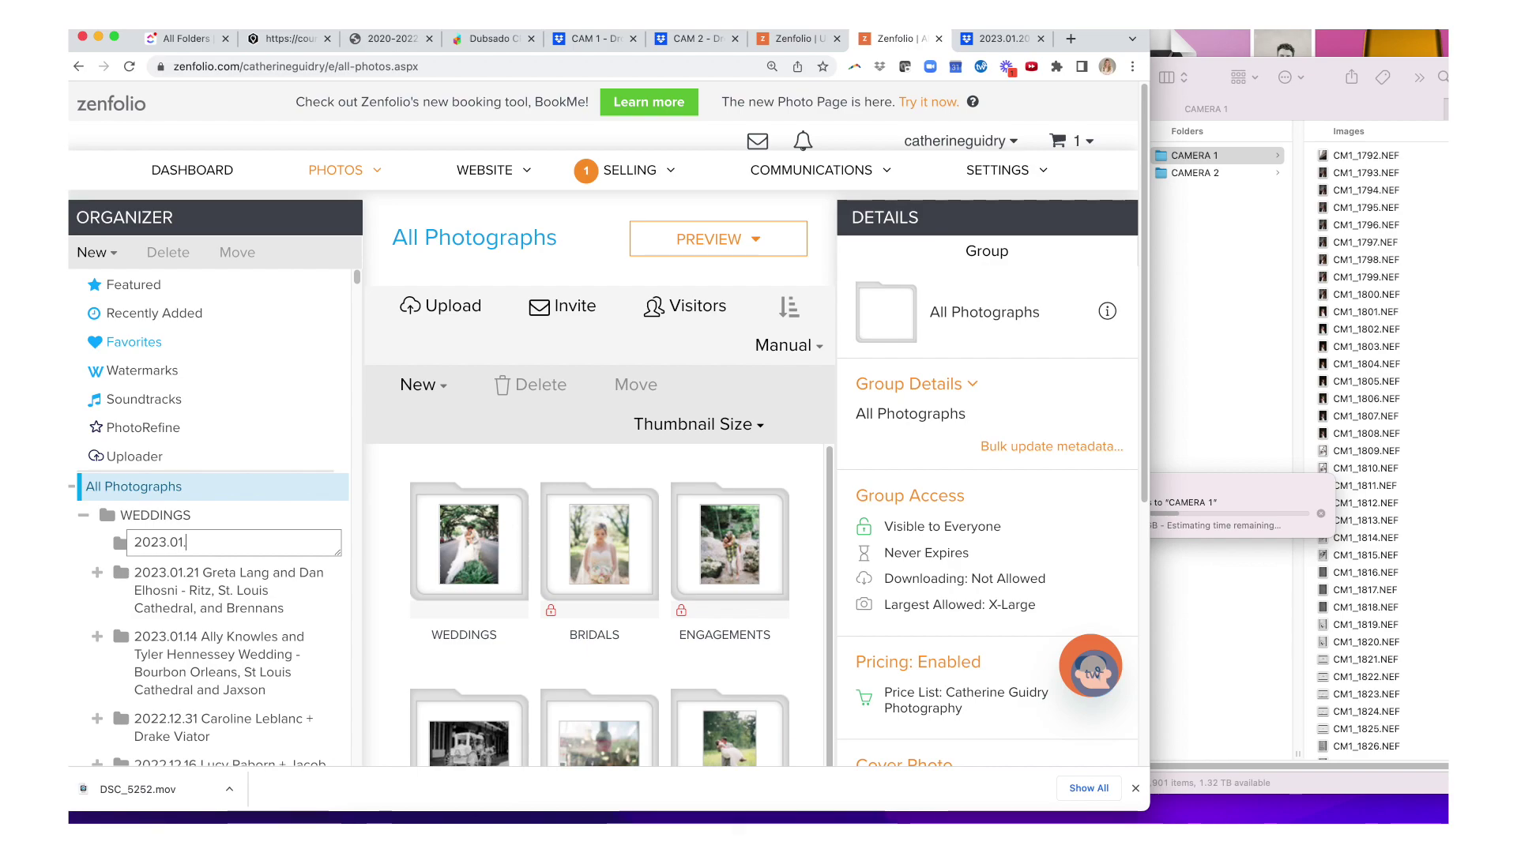
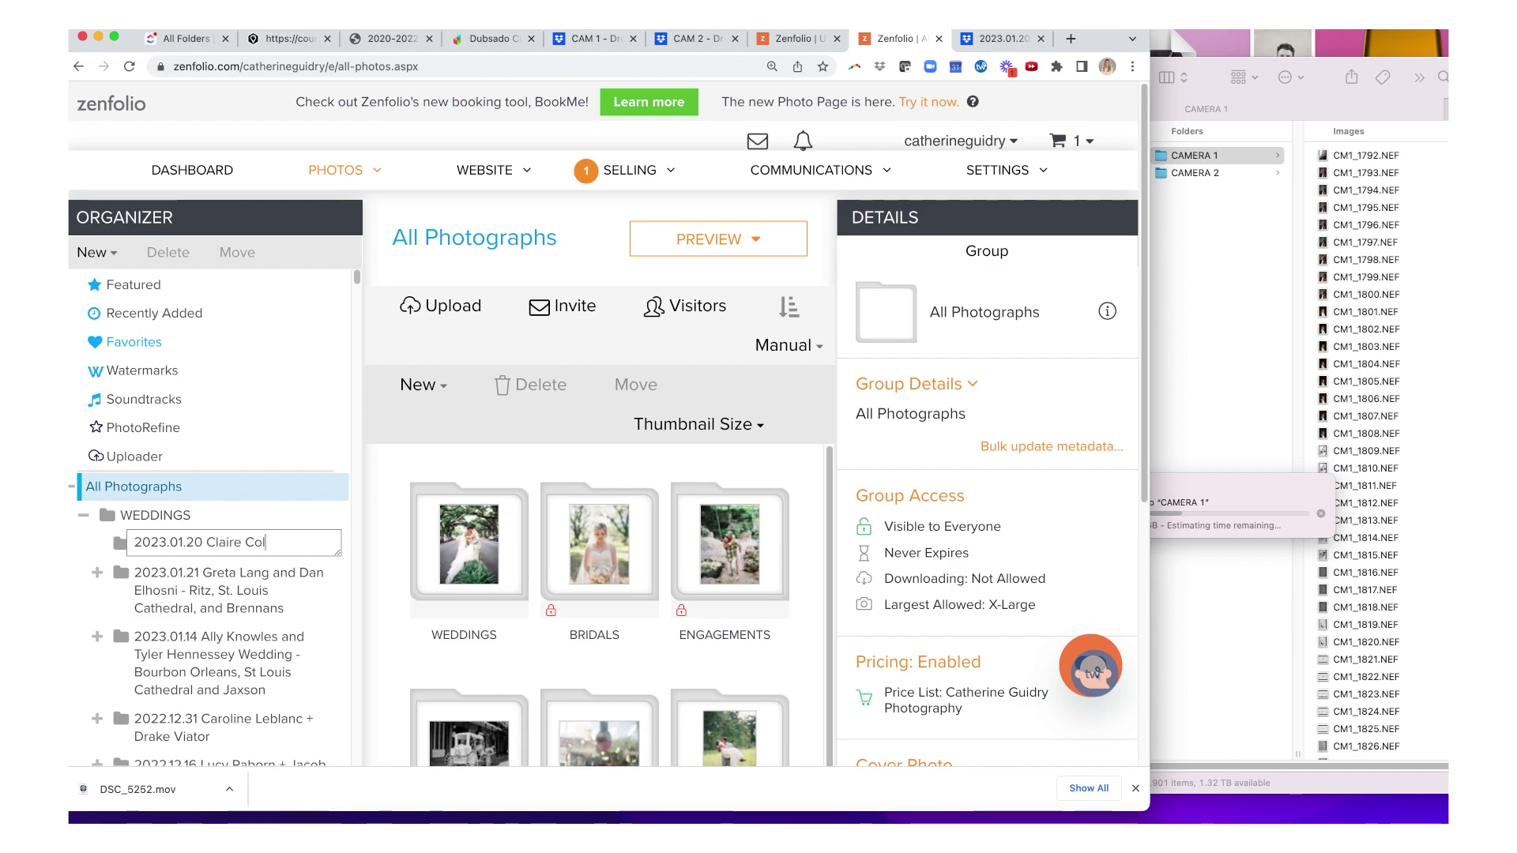
{"action": "key", "text": "Return"}
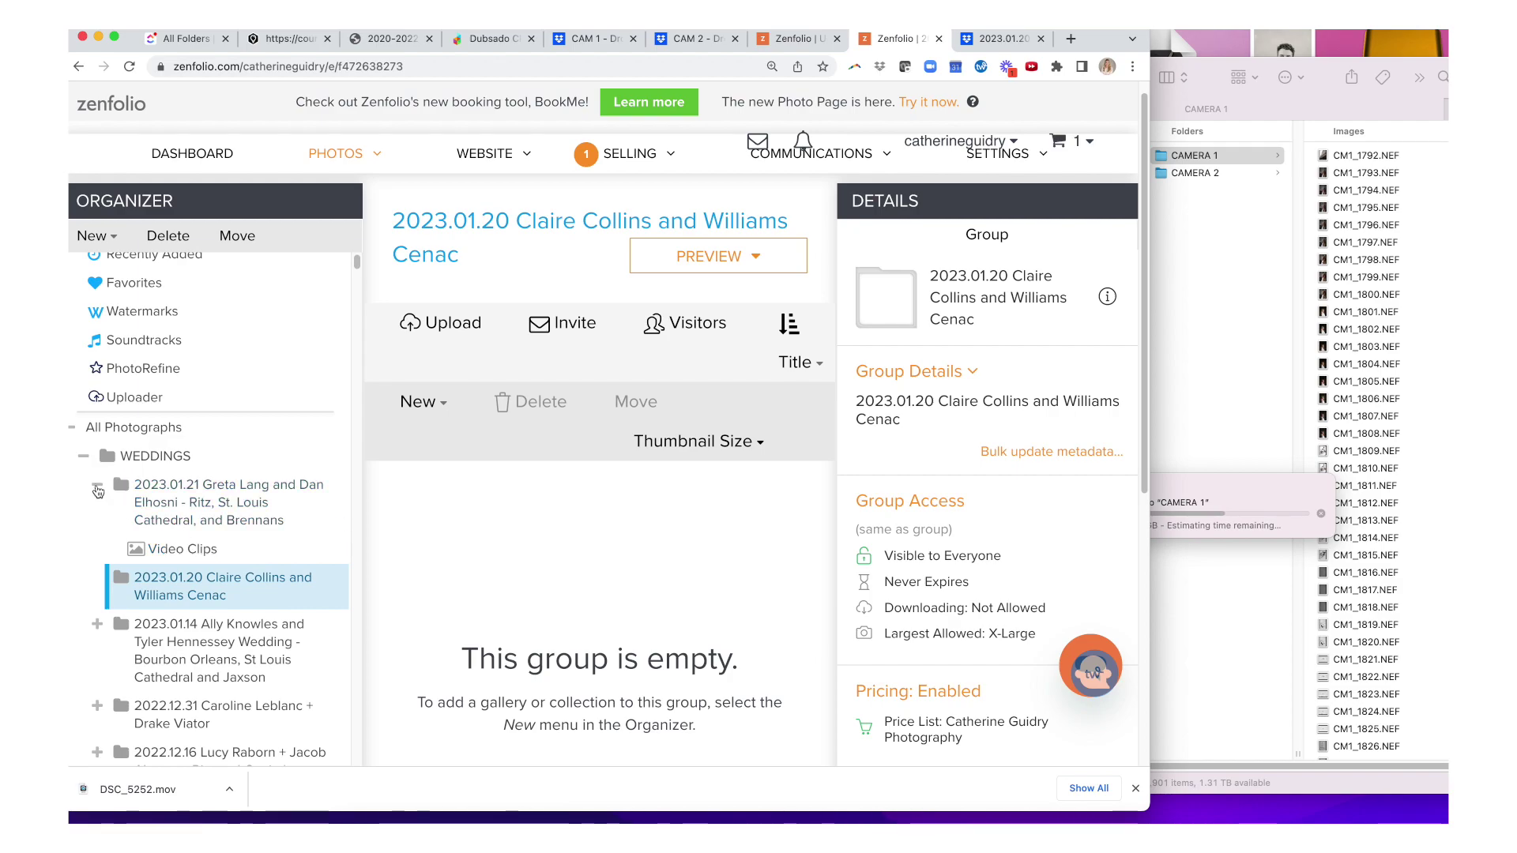
- Create a gallery named 'Previews' in the 2023.01.20 wedding group and open it
{"action": "left_click", "coordinate": [97, 488]}
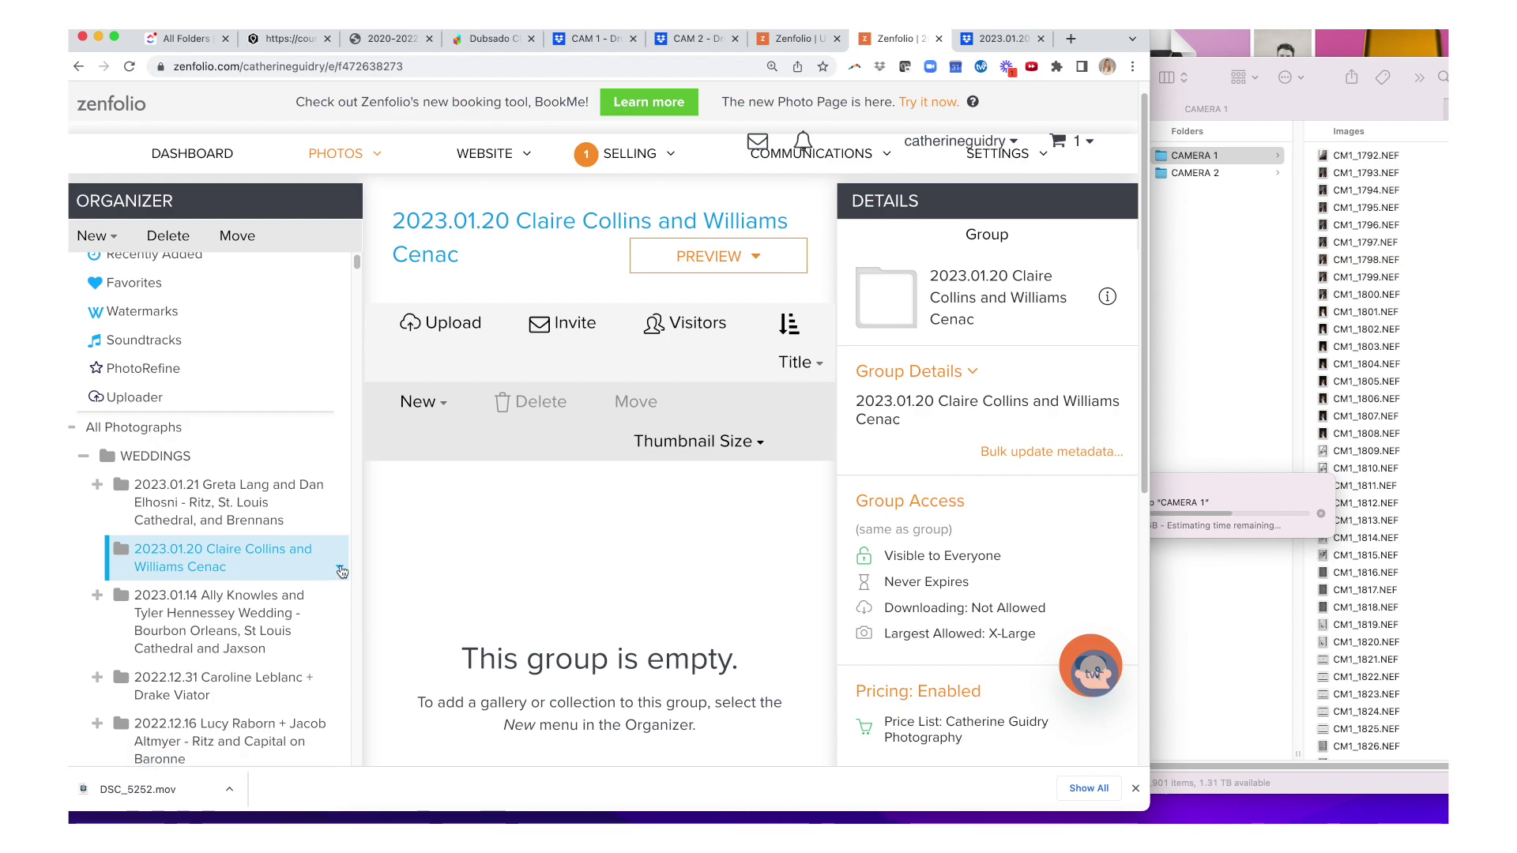
{"action": "left_click", "coordinate": [339, 568]}
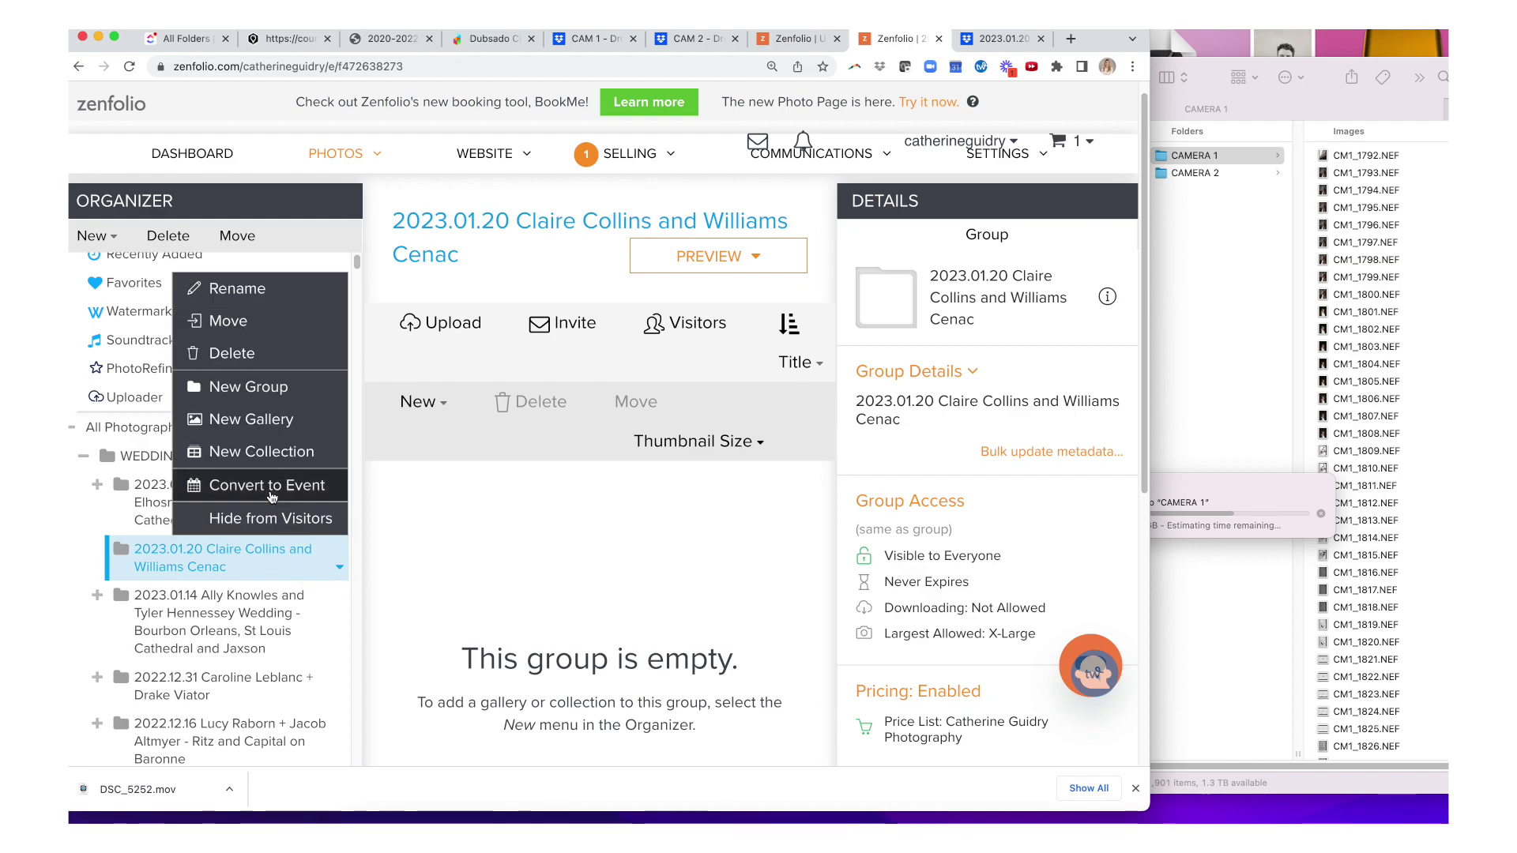
{"action": "left_click", "coordinate": [259, 430]}
{"action": "type", "text": "Previews"}
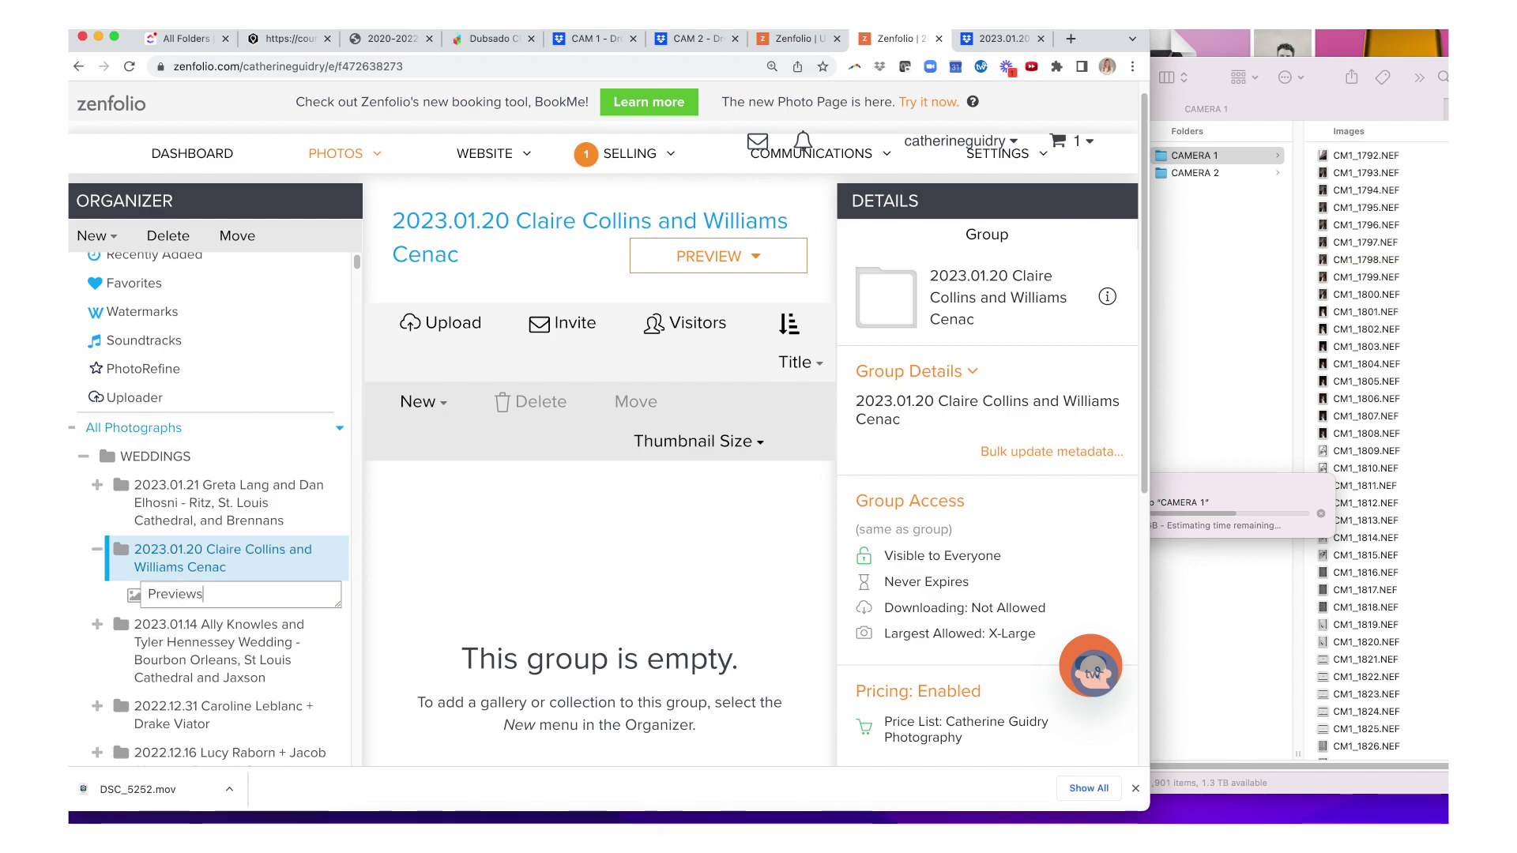
{"action": "key", "text": "Return"}
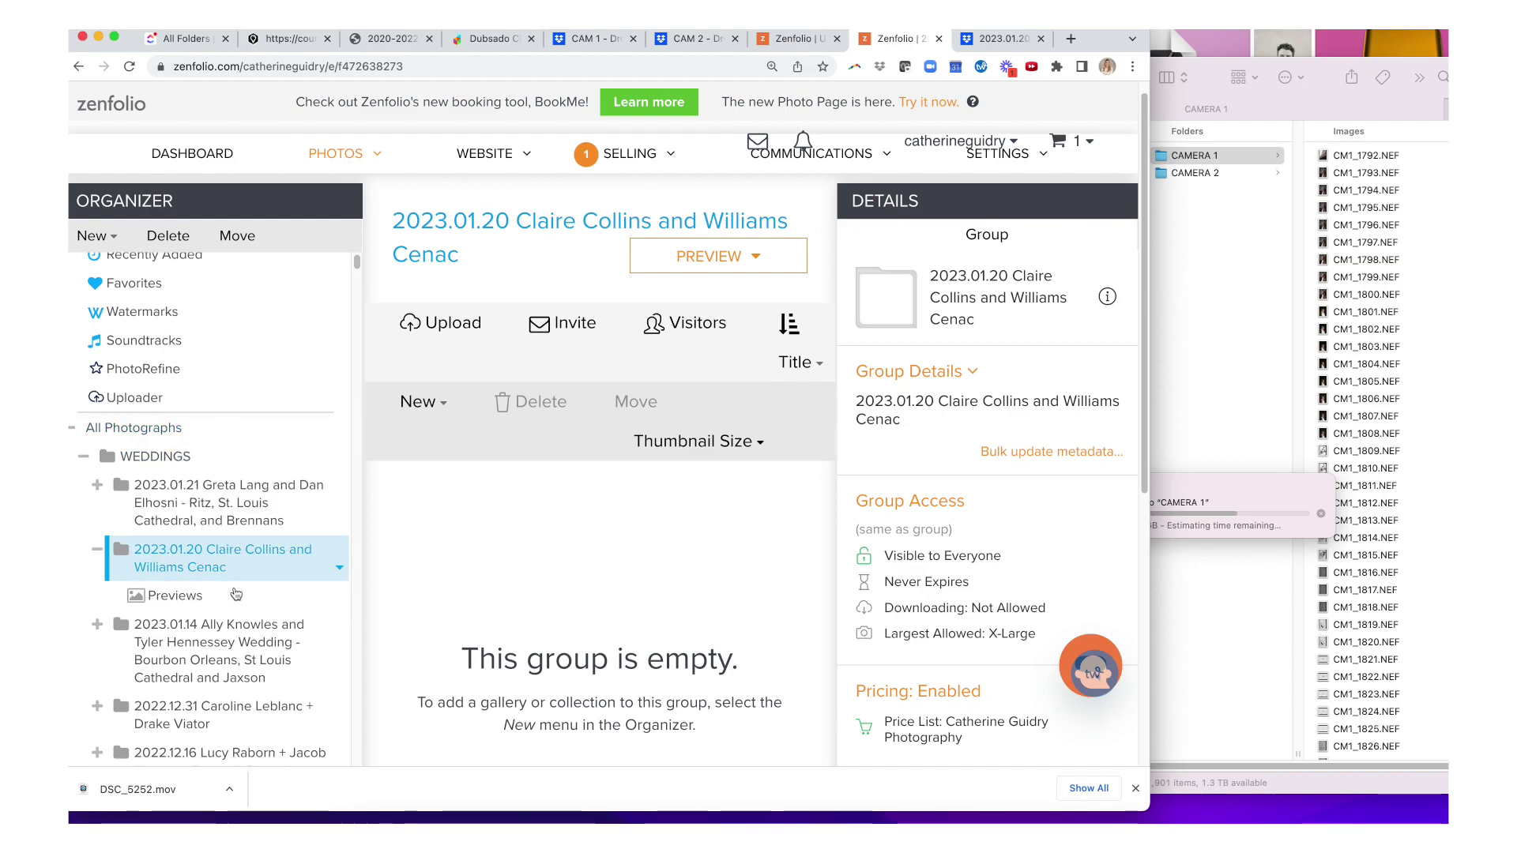
{"action": "left_click", "coordinate": [286, 605]}
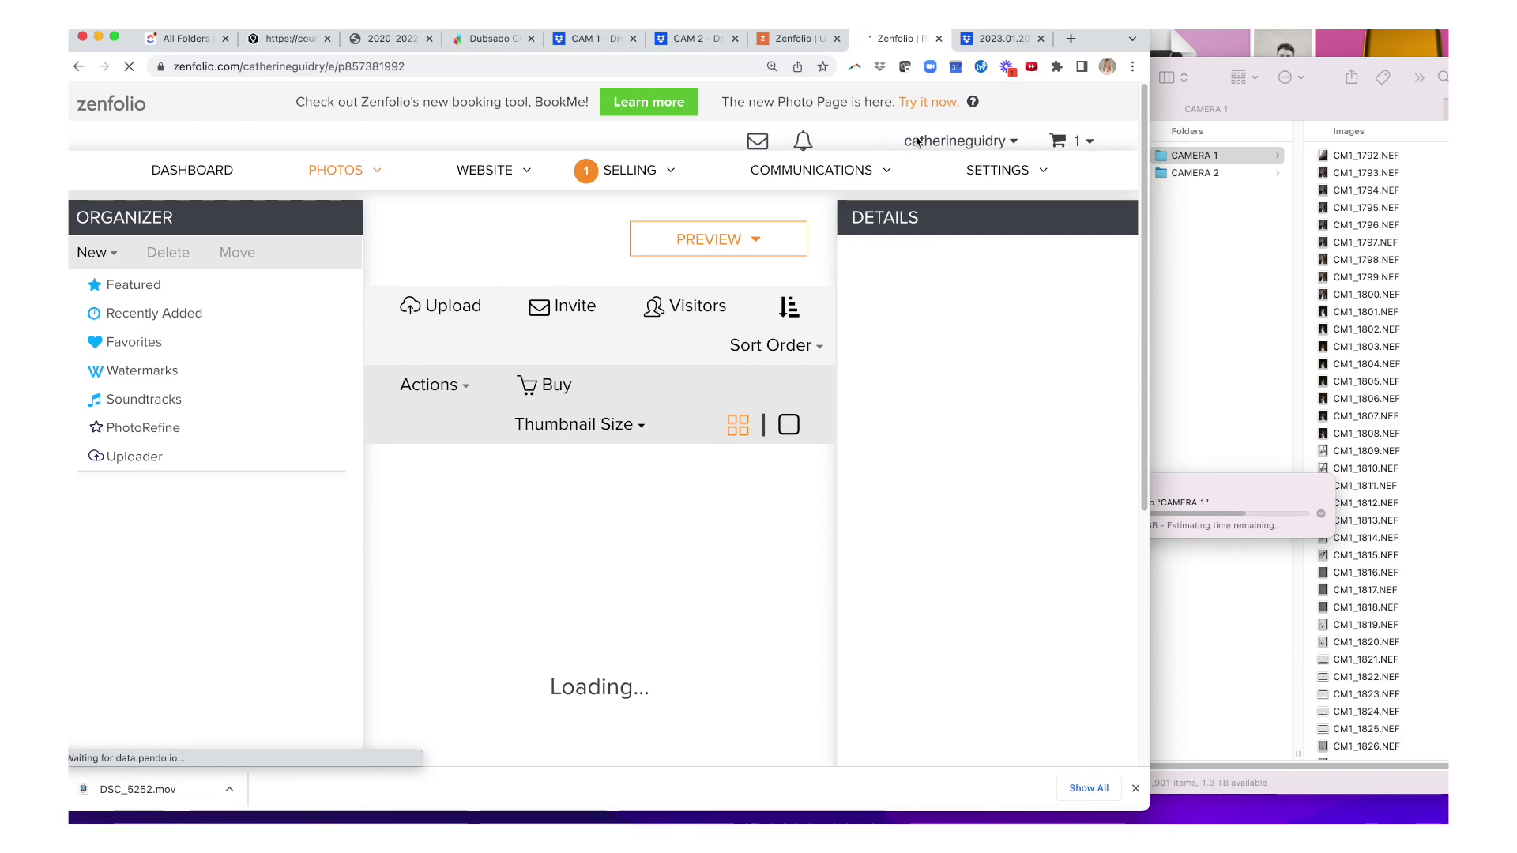
- Open the 2023.01.20 wedding's CAMERA 1 folder in Dropbox, moving the copy window aside
{"action": "left_click", "coordinate": [994, 46]}
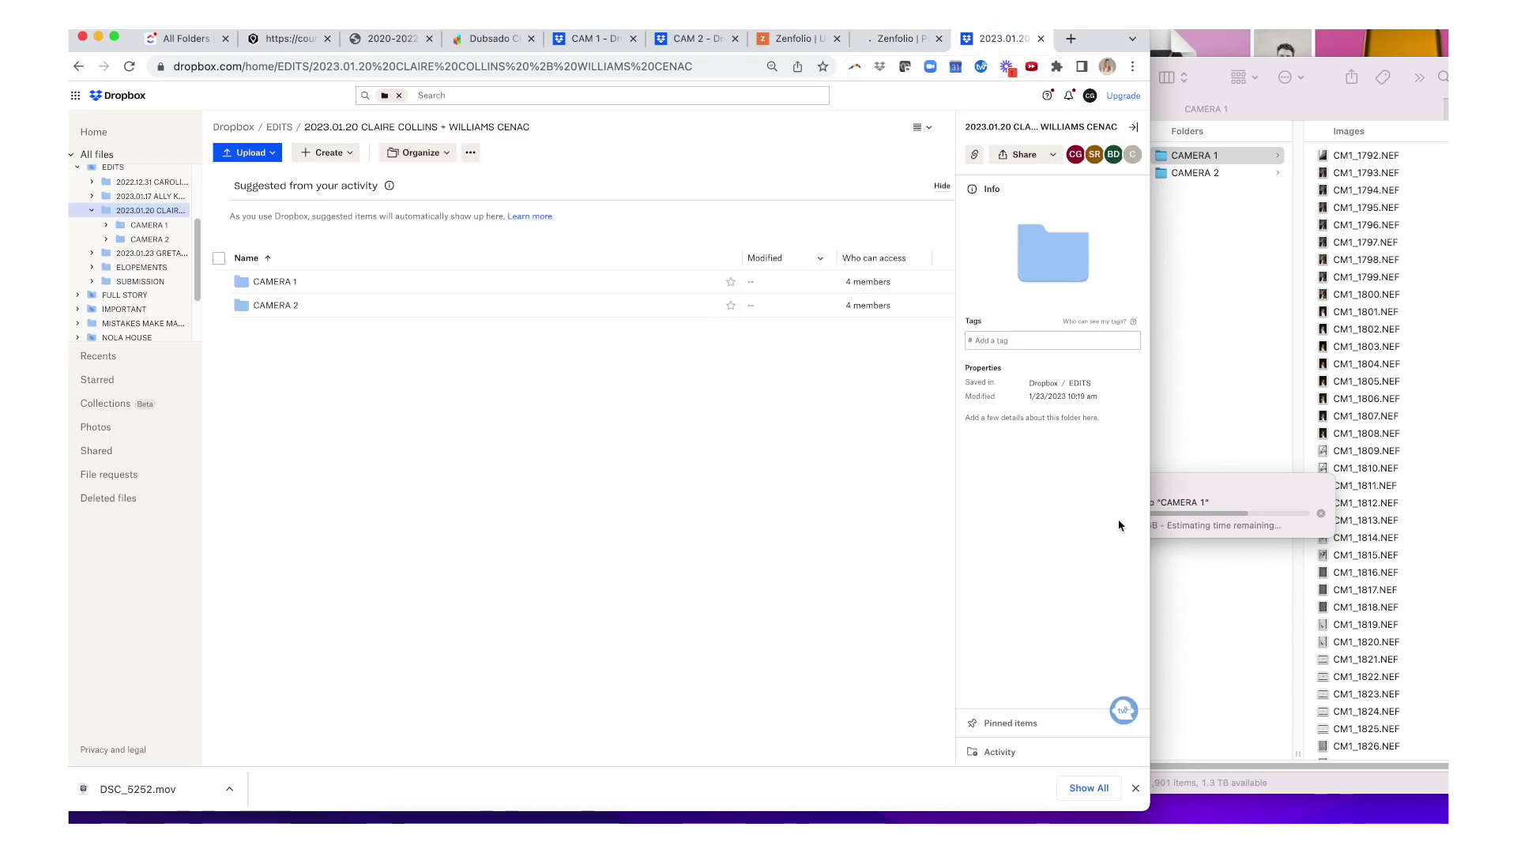
{"action": "left_click_drag", "start_coordinate": [1243, 492], "coordinate": [1210, 354]}
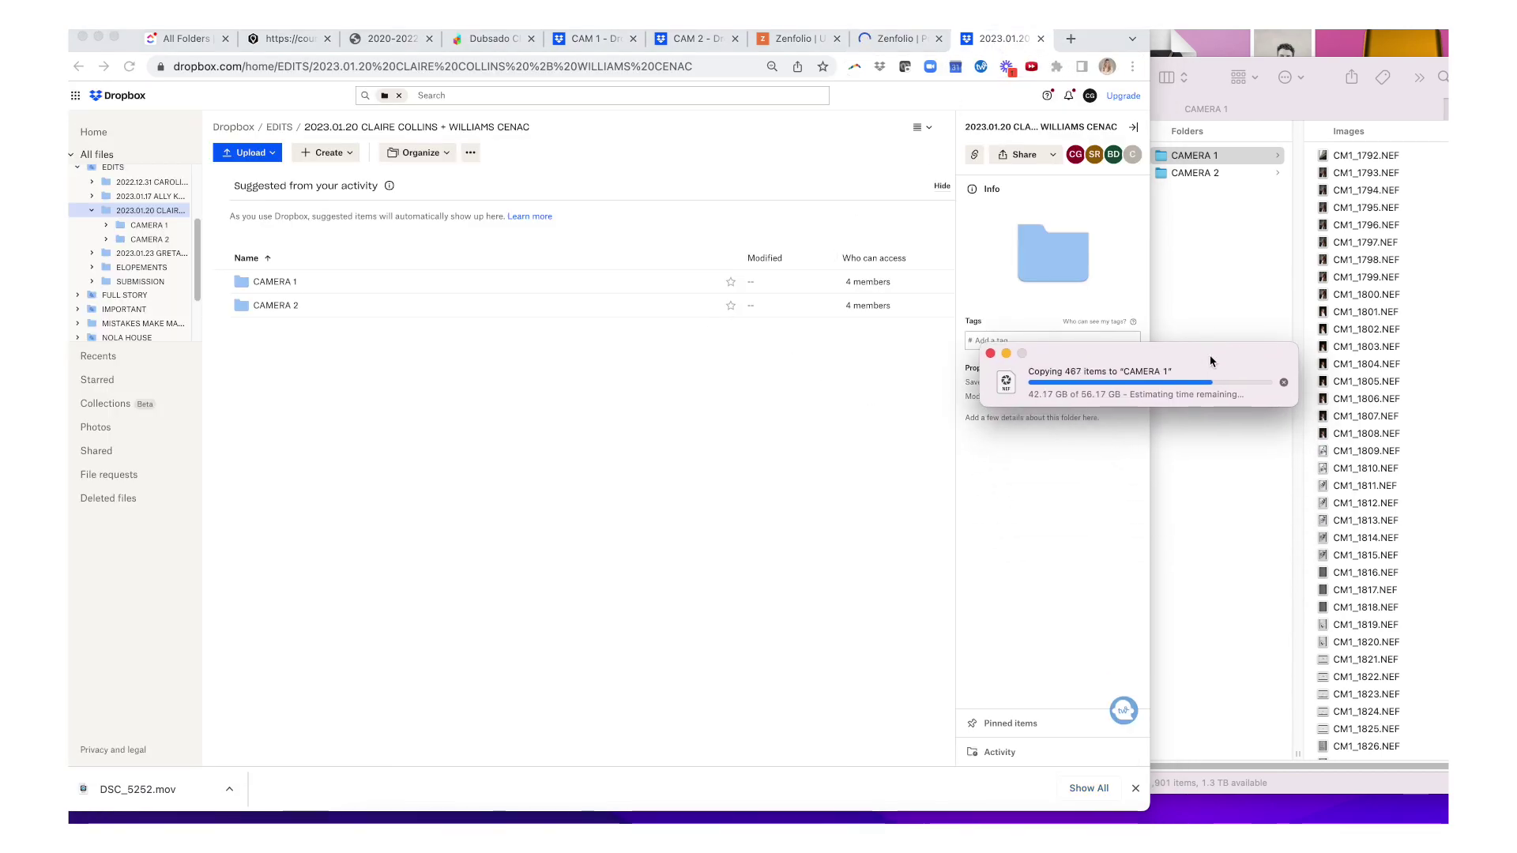
{"action": "left_click", "coordinate": [285, 385]}
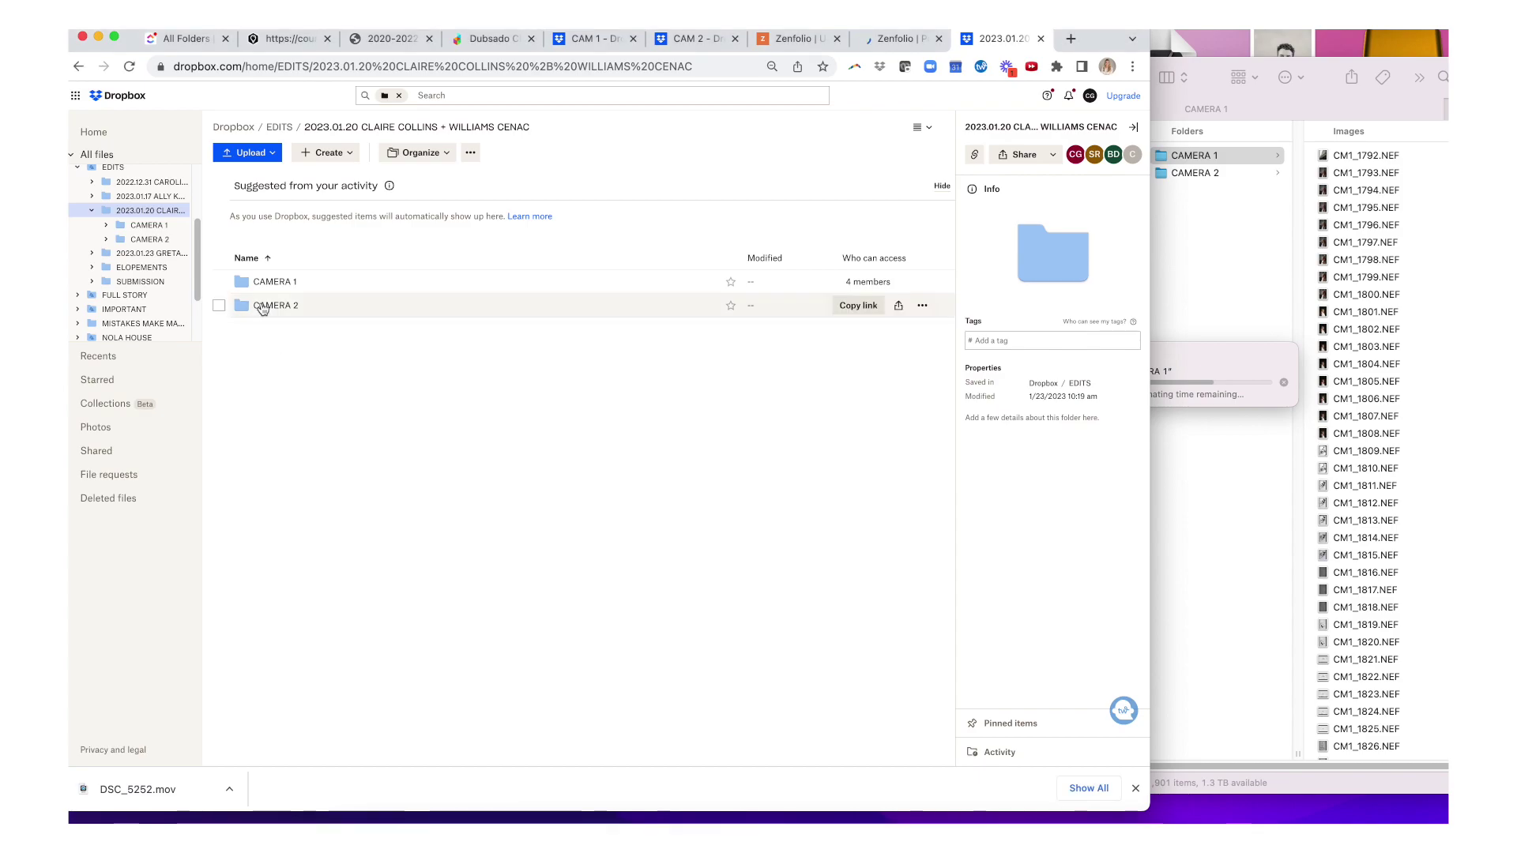
{"action": "left_click", "coordinate": [271, 282]}
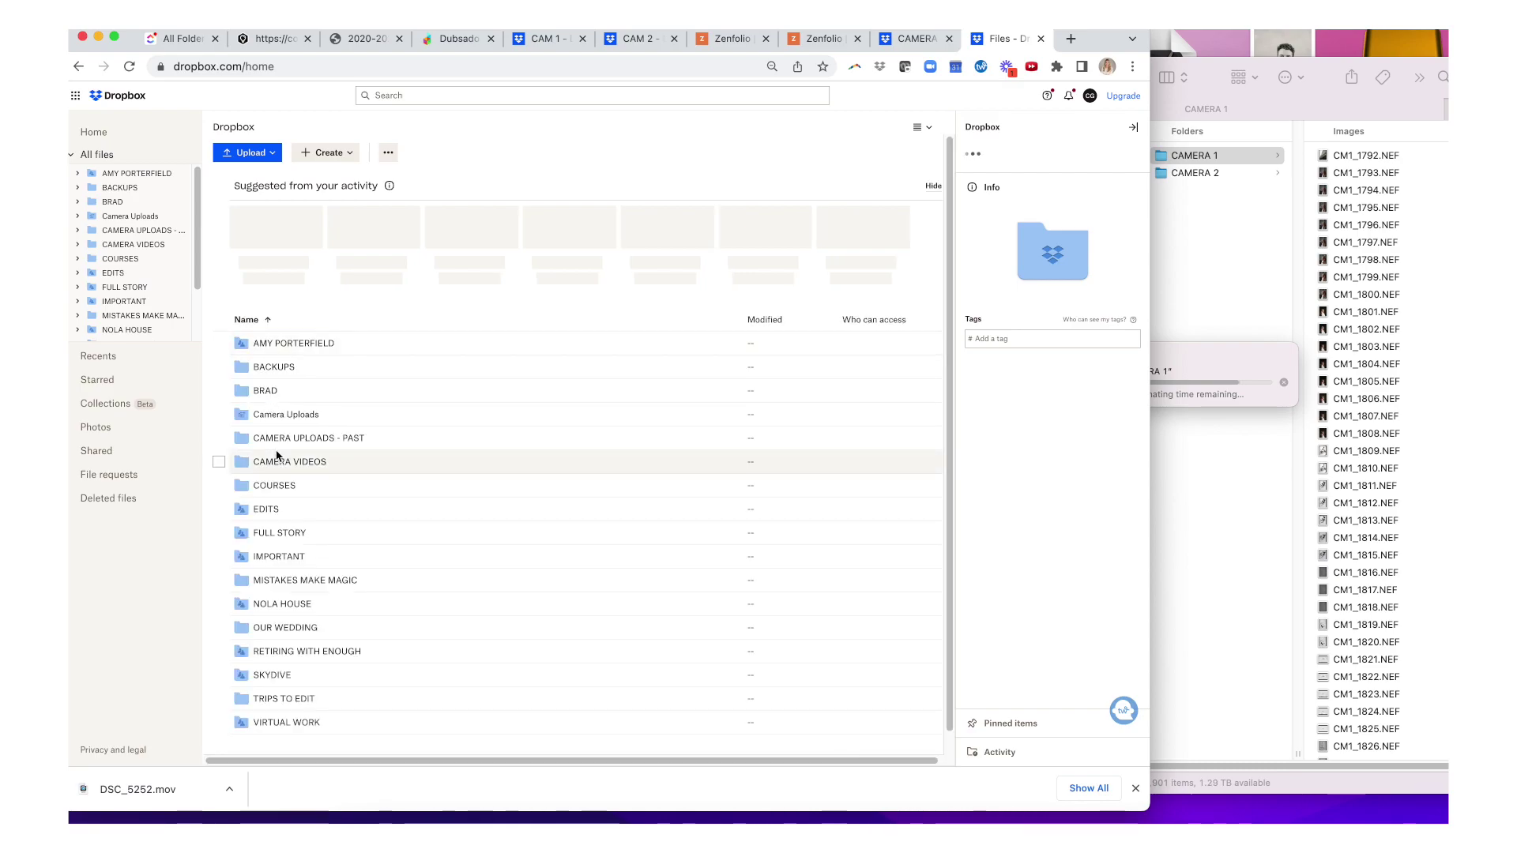
- Browse EDITS > 2023.01.20 > CAMERA 2 in the second tab, then return to CAMERA 1
{"action": "left_click", "coordinate": [263, 512]}
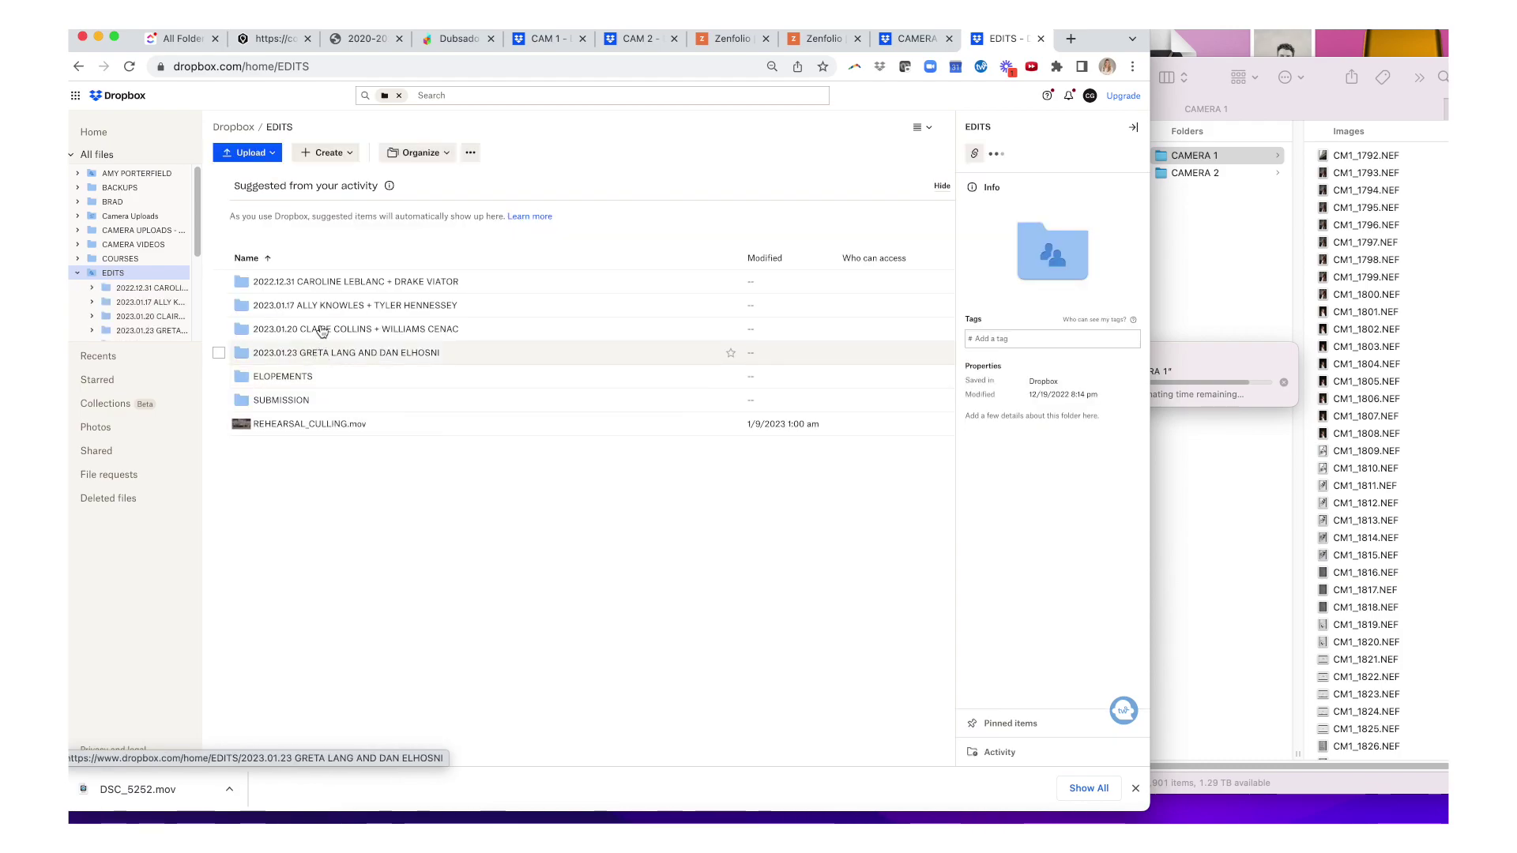
{"action": "left_click", "coordinate": [321, 331]}
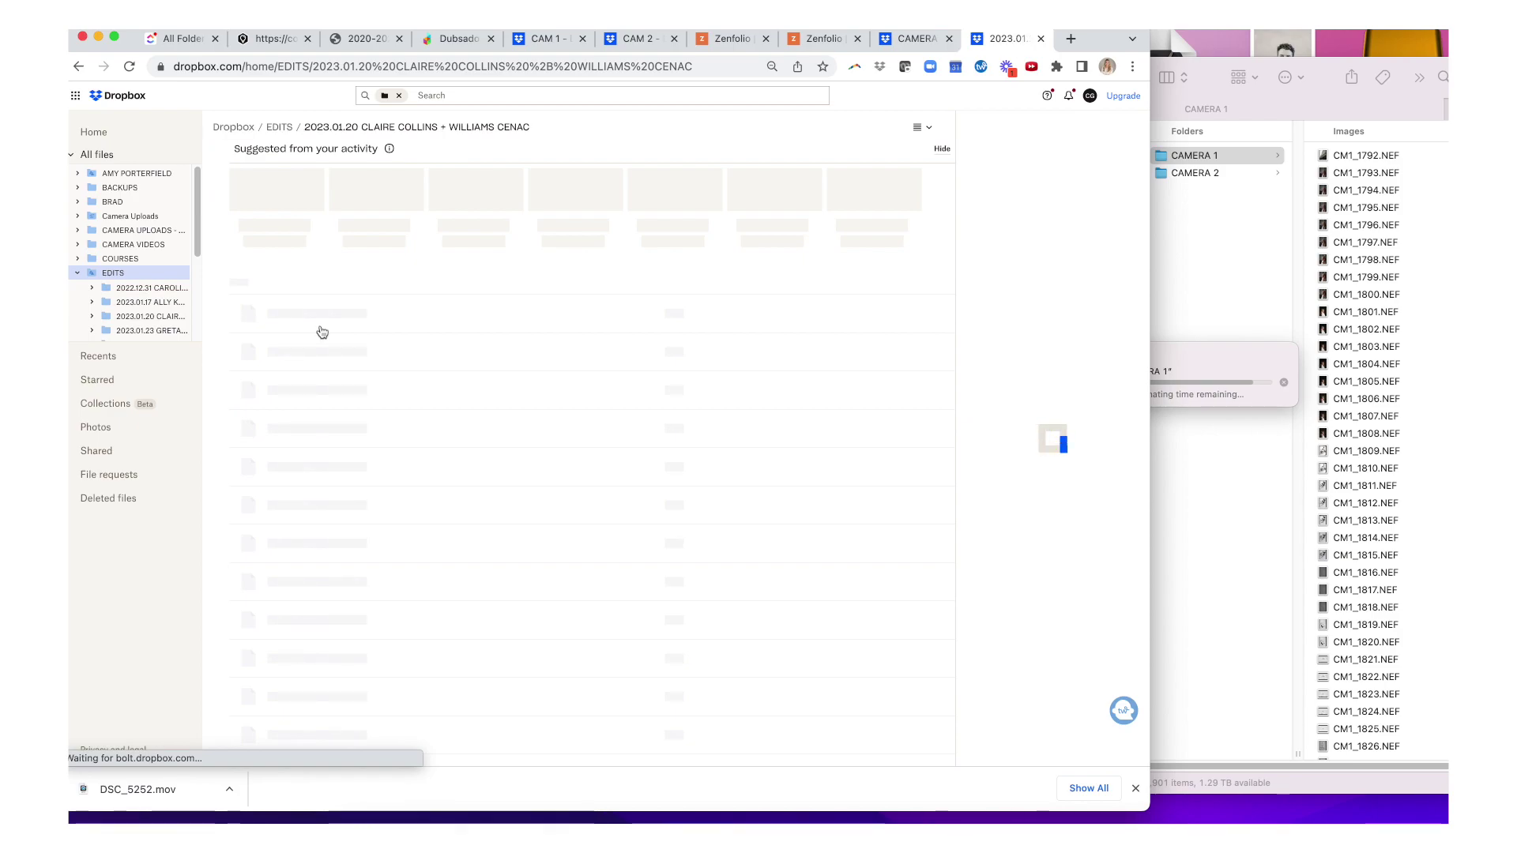
{"action": "left_click", "coordinate": [276, 308]}
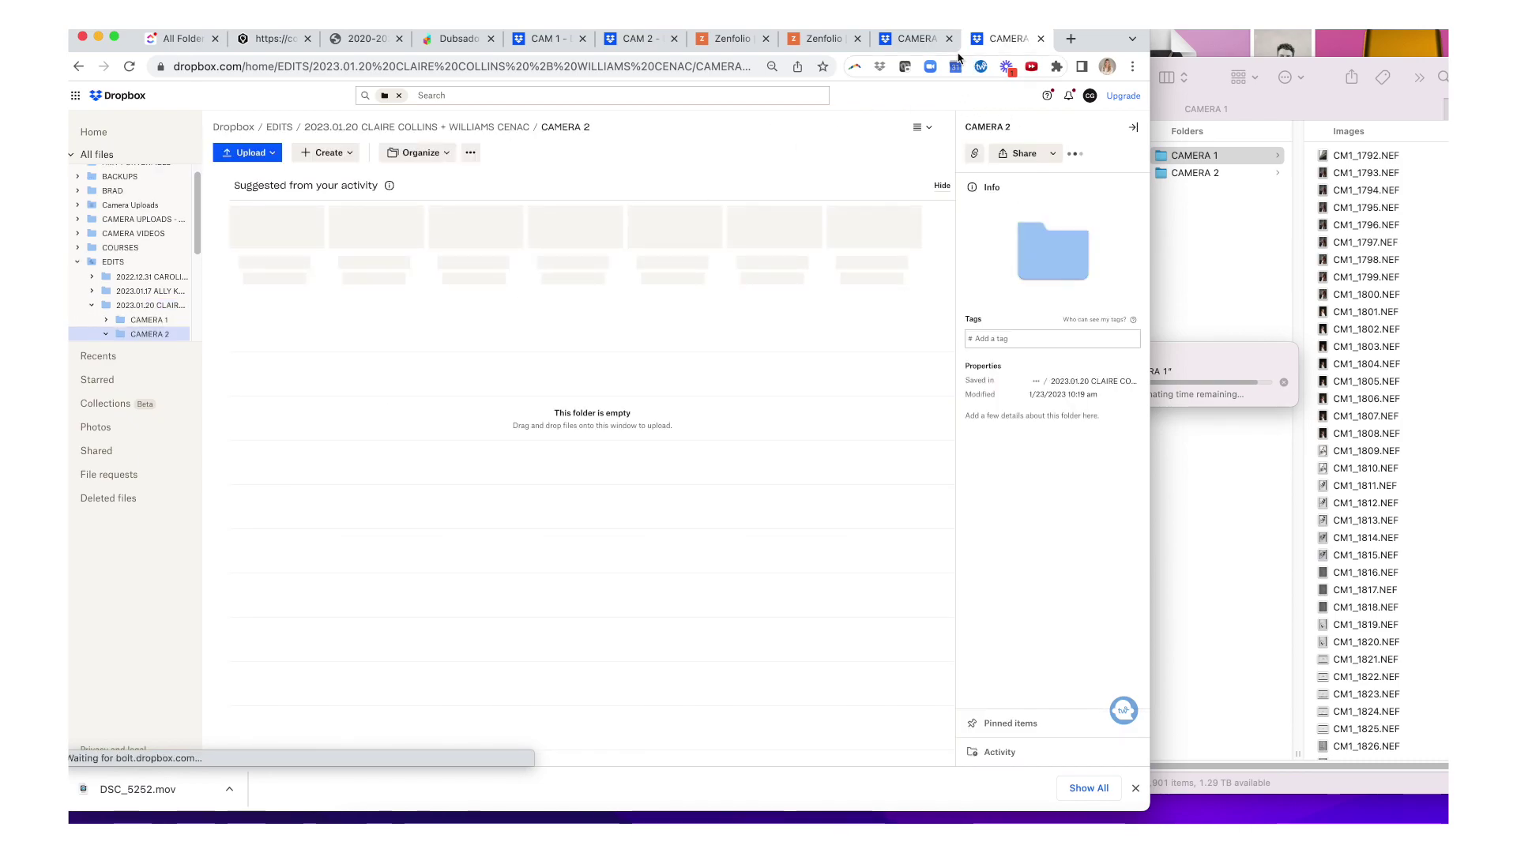
{"action": "left_click", "coordinate": [909, 40]}
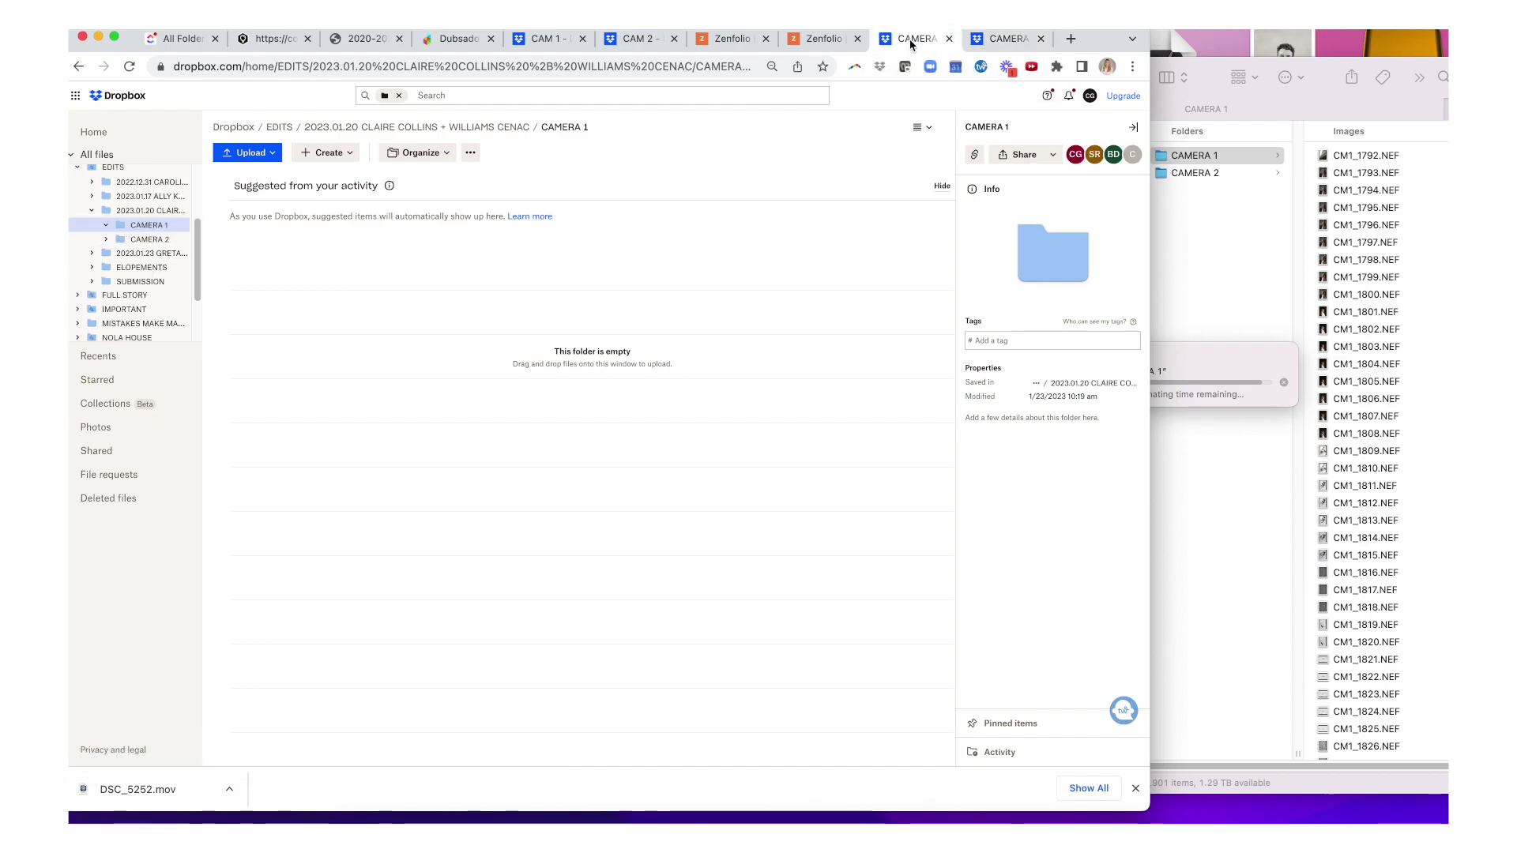
- Check the Zenfolio video-clip upload progress, then bring up the empty Previews gallery
{"action": "left_click", "coordinate": [1011, 41]}
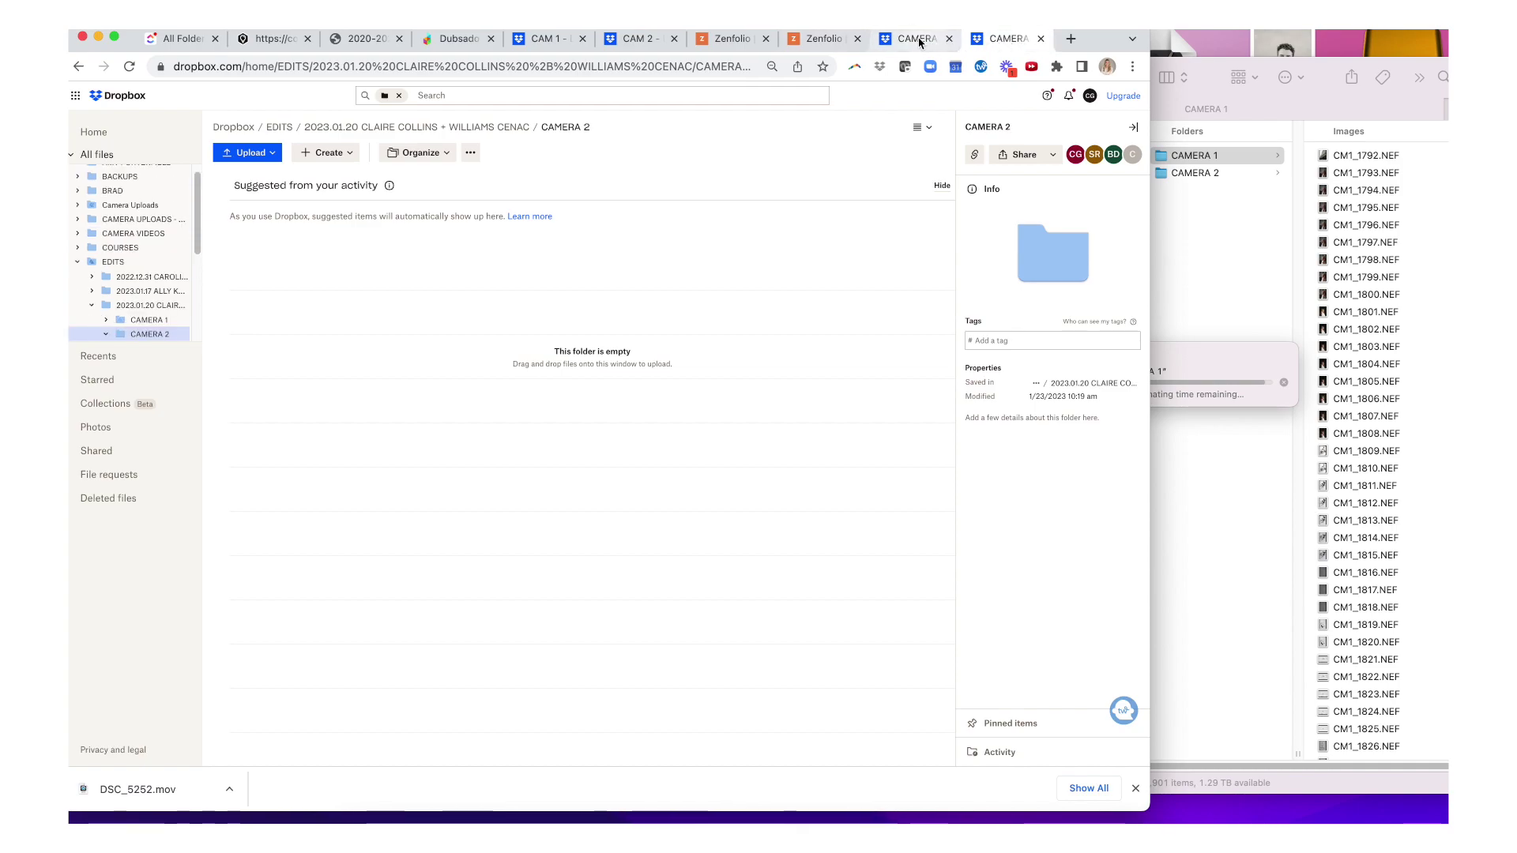
{"action": "left_click", "coordinate": [727, 40]}
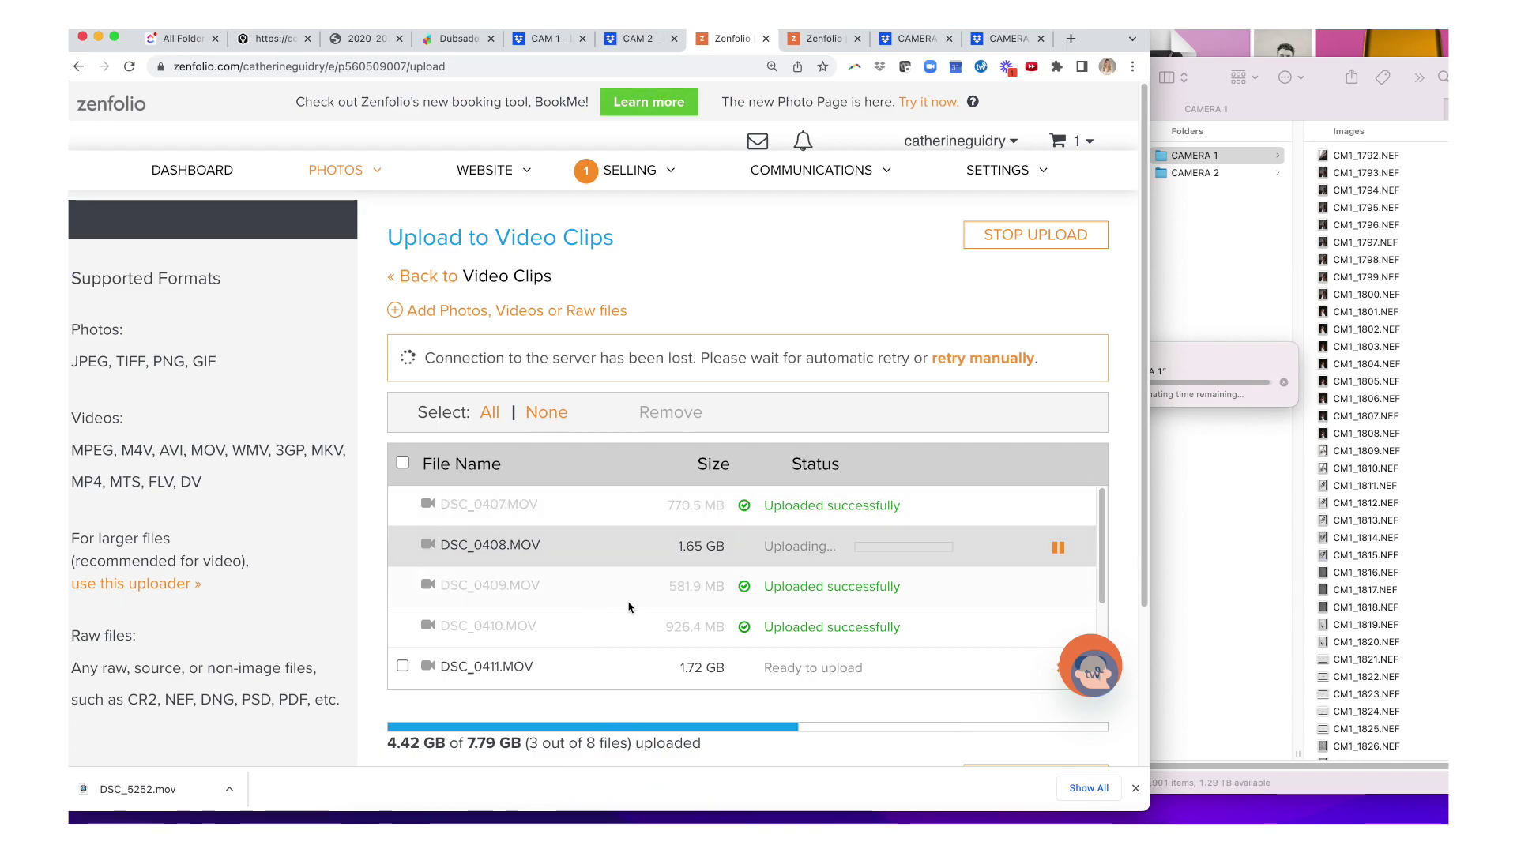
{"action": "left_click", "coordinate": [824, 38]}
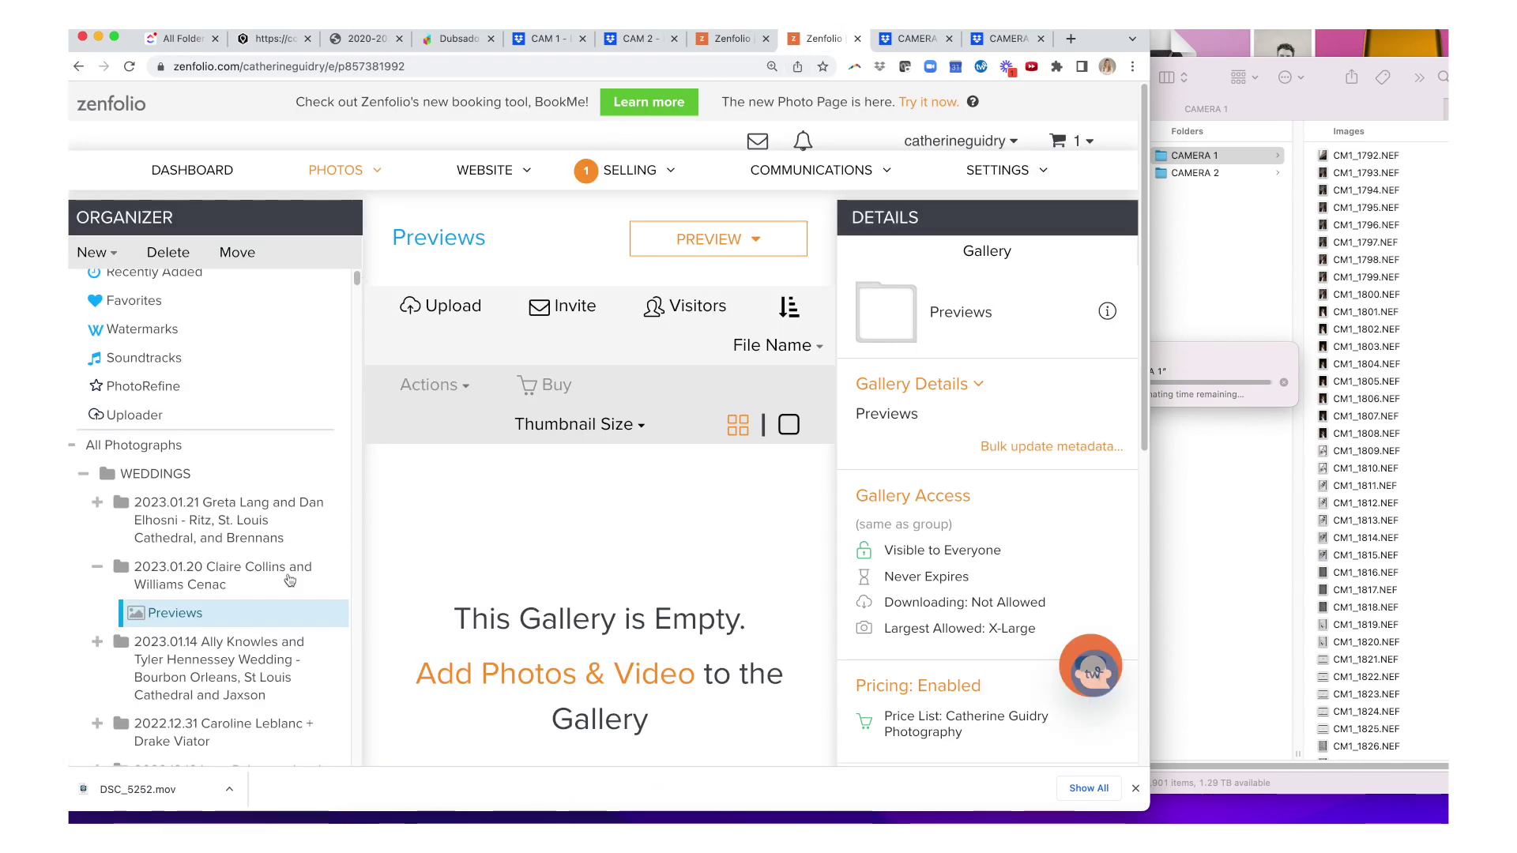
- Briefly show and hide Lightroom Classic, then move the Finder copy window aside
{"action": "left_click", "coordinate": [785, 820]}
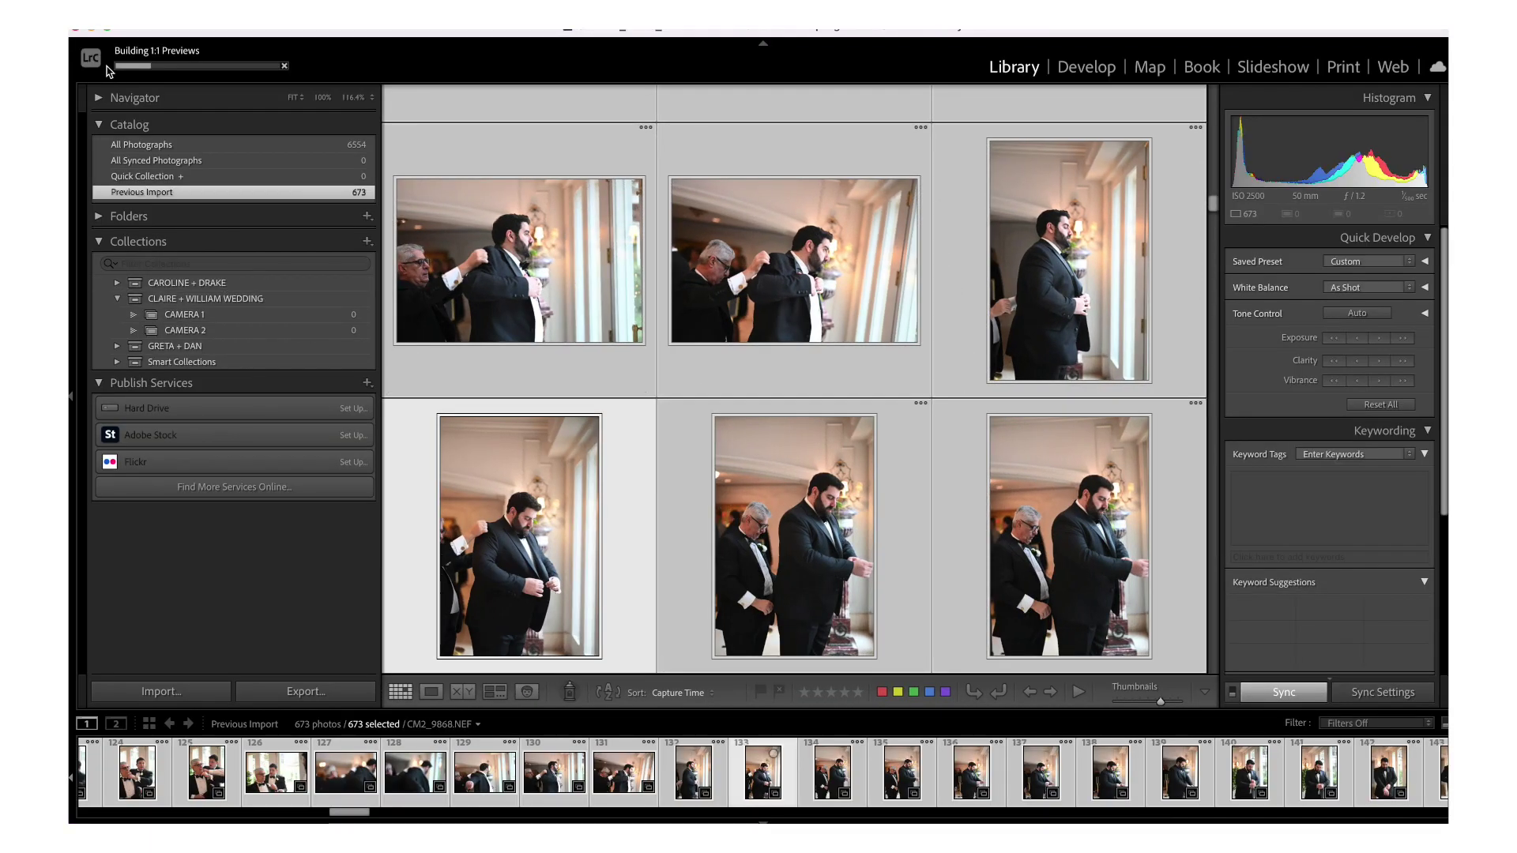
{"action": "left_click", "coordinate": [89, 30]}
{"action": "left_click", "coordinate": [1256, 353]}
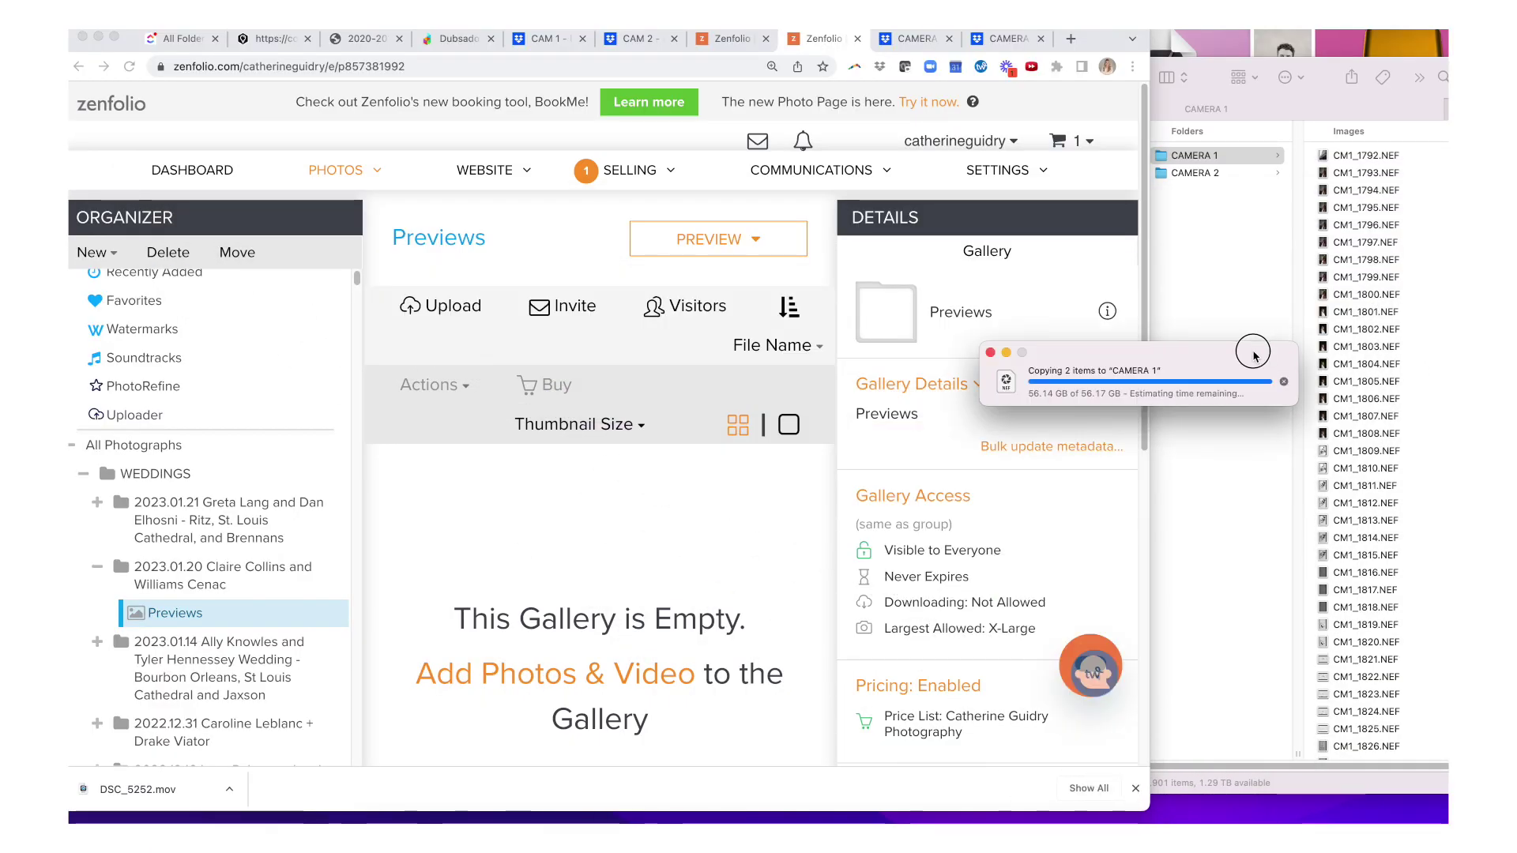
{"action": "left_click_drag", "start_coordinate": [1256, 353], "coordinate": [1027, 356]}
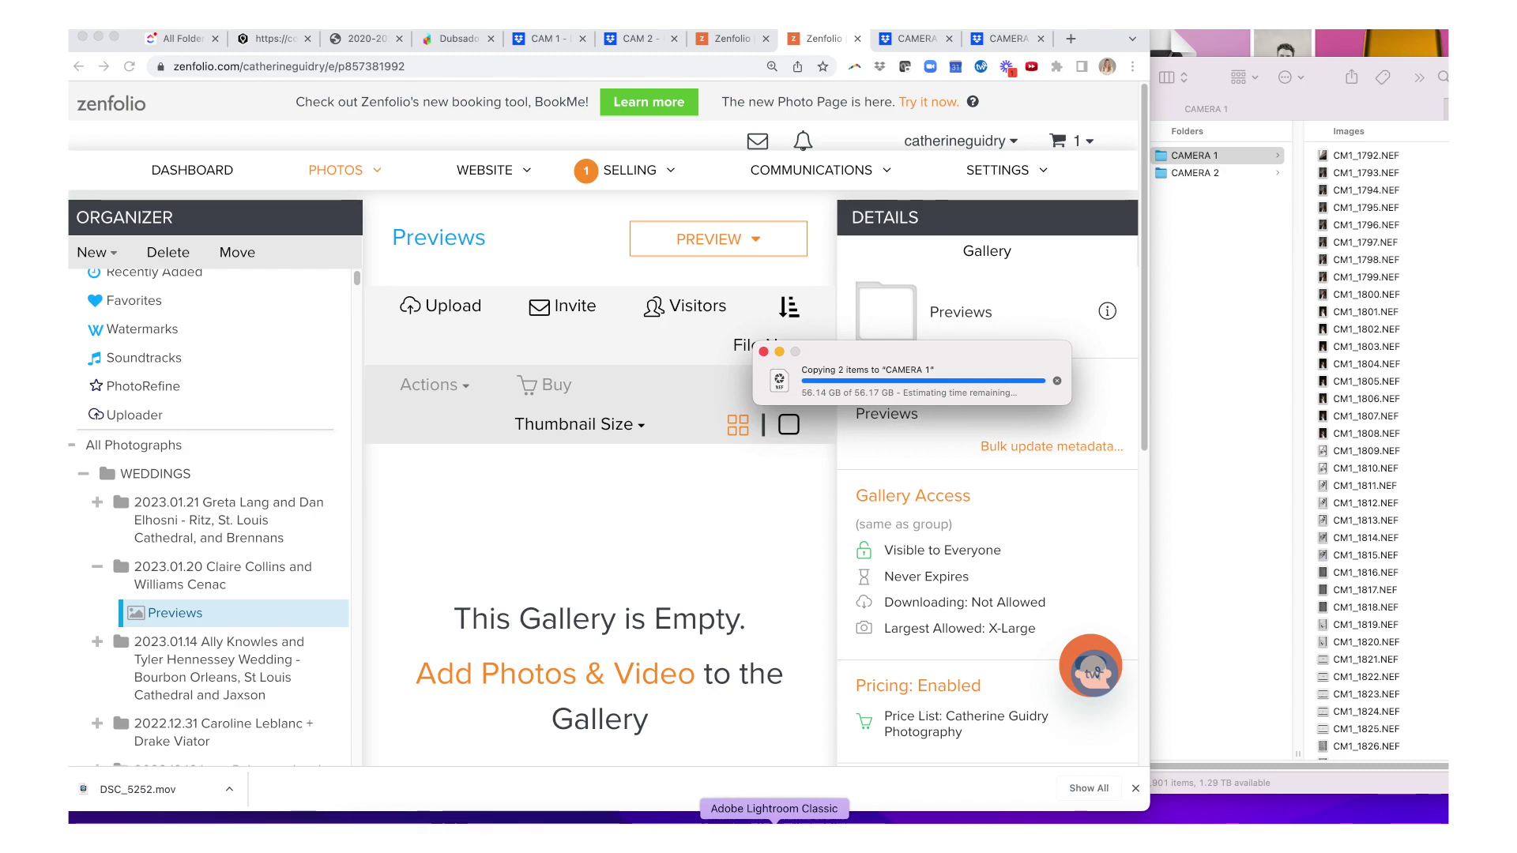
- Start an import and choose TO EDIT > 2023.01.20 > CAMERA 1 as the source
{"action": "left_click", "coordinate": [774, 821]}
{"action": "left_click", "coordinate": [207, 12]}
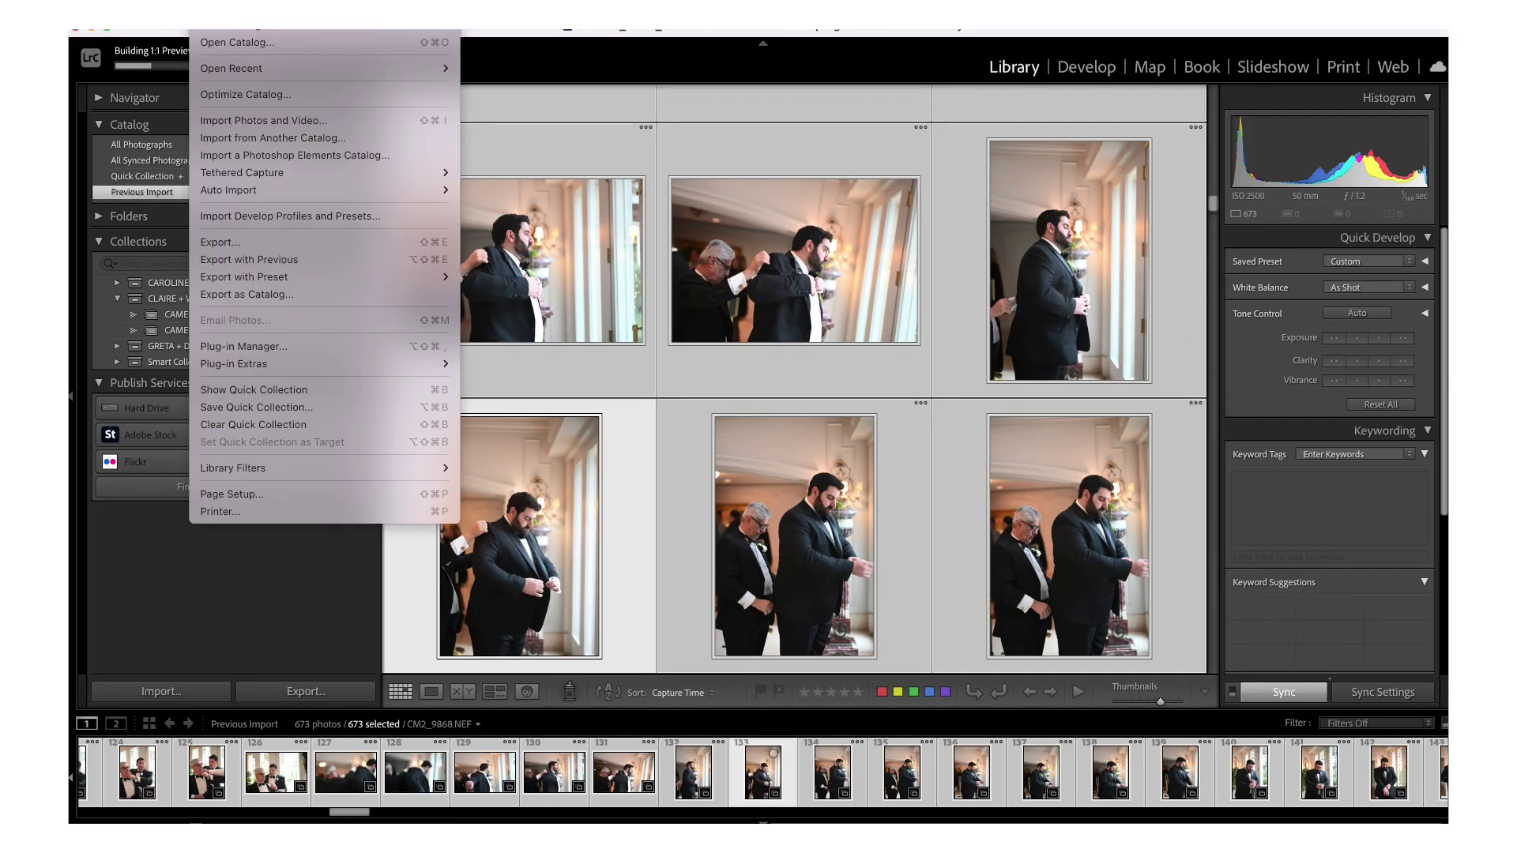
{"action": "left_click", "coordinate": [237, 122]}
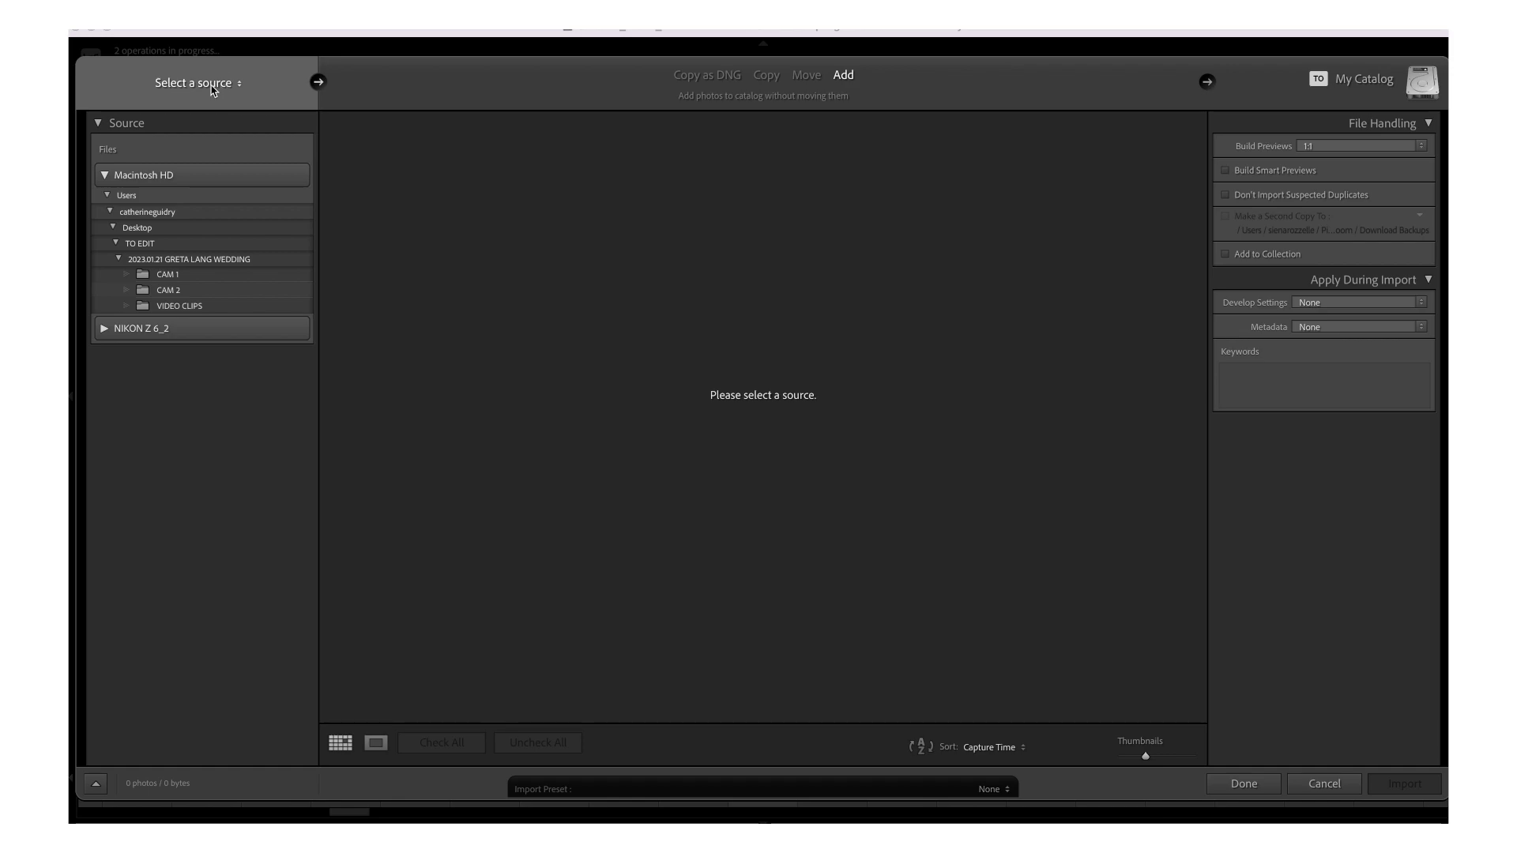
{"action": "left_click", "coordinate": [212, 87]}
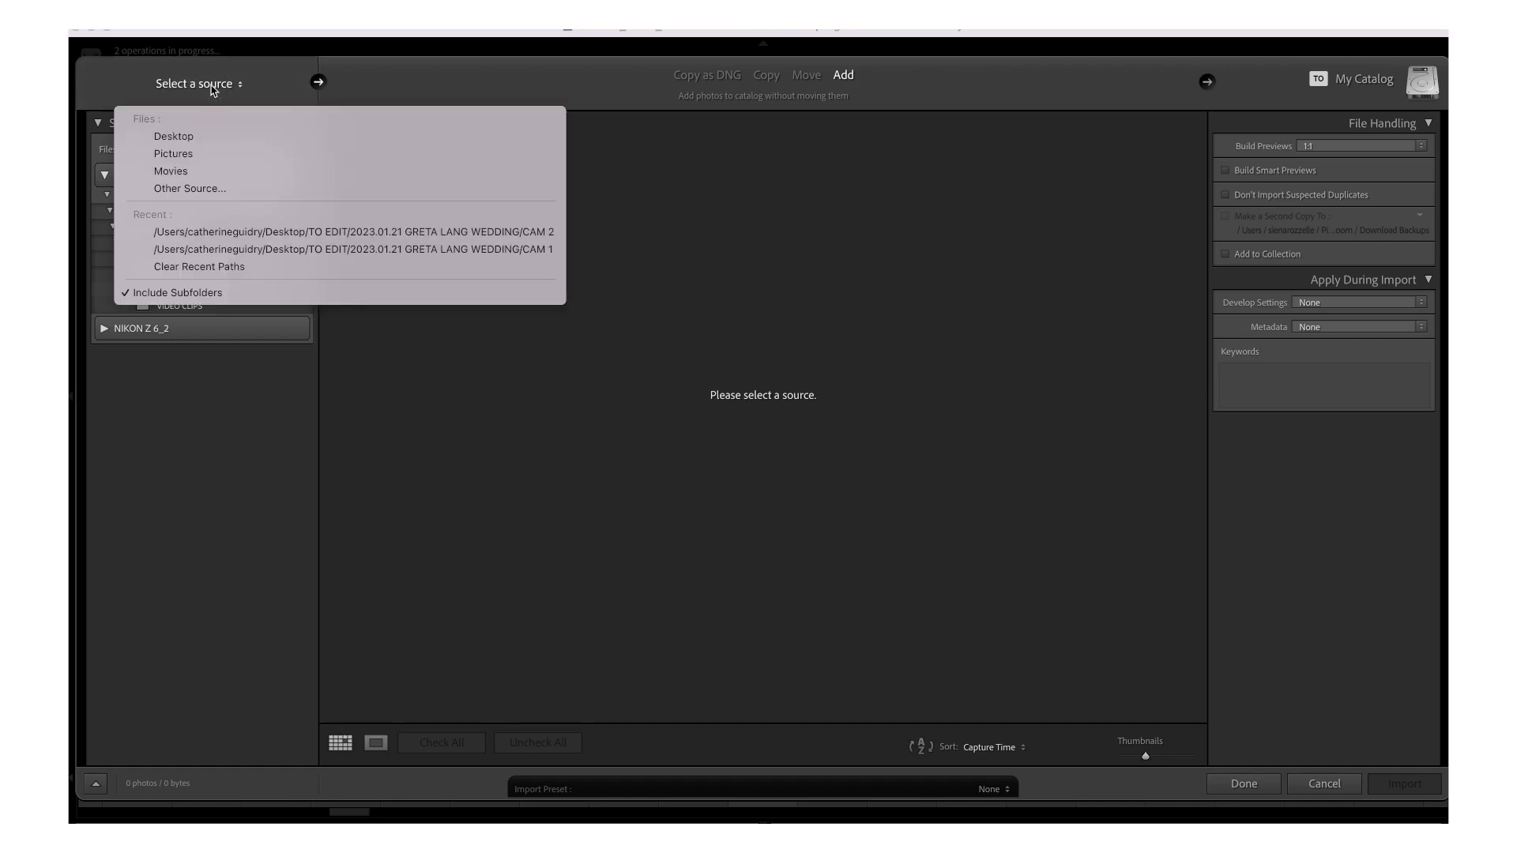
{"action": "left_click", "coordinate": [224, 194]}
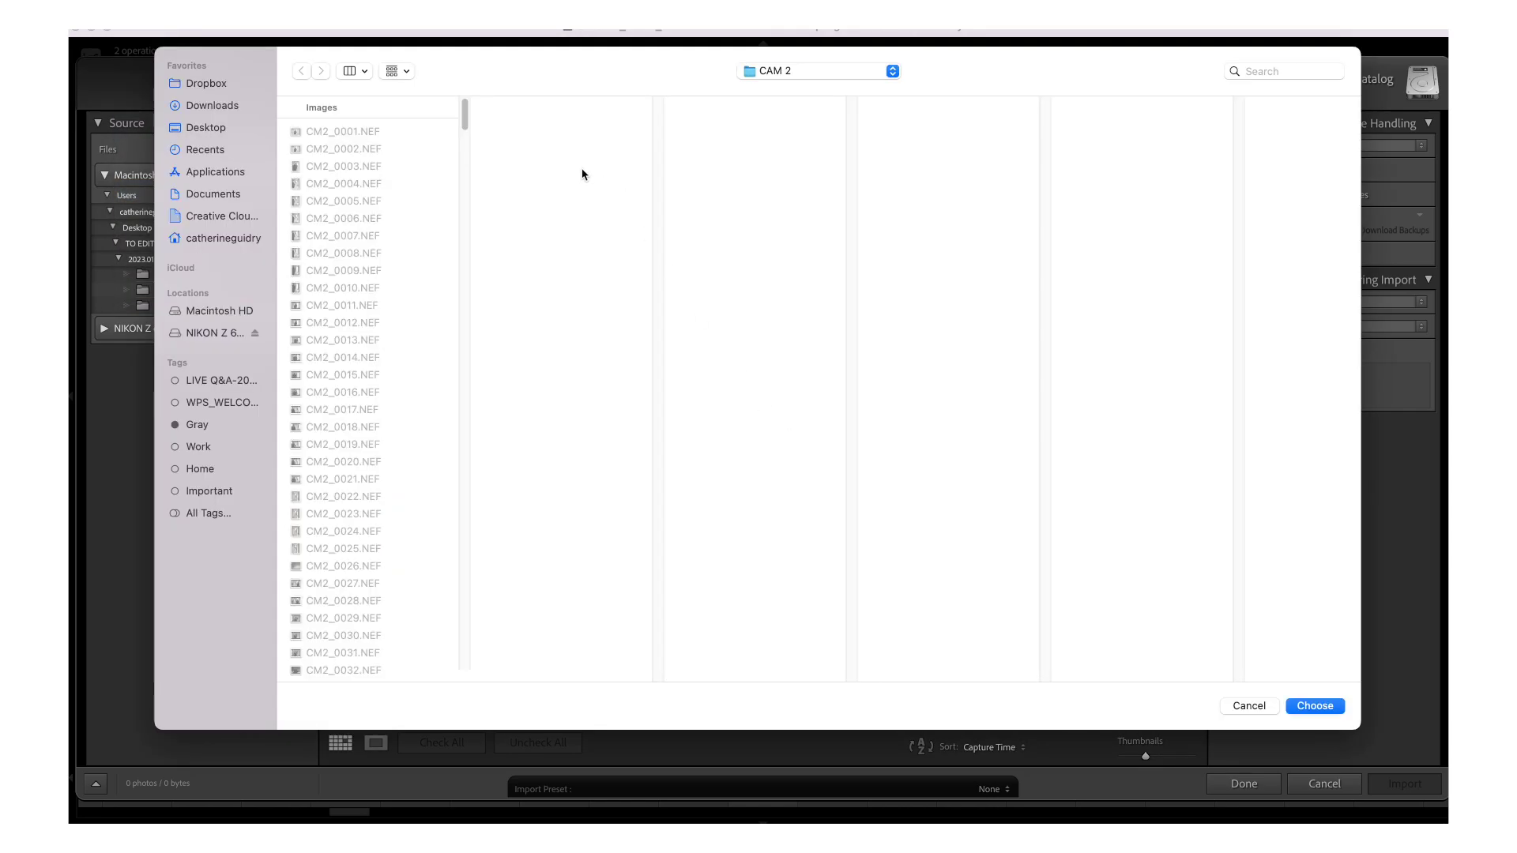
{"action": "left_click", "coordinate": [792, 77]}
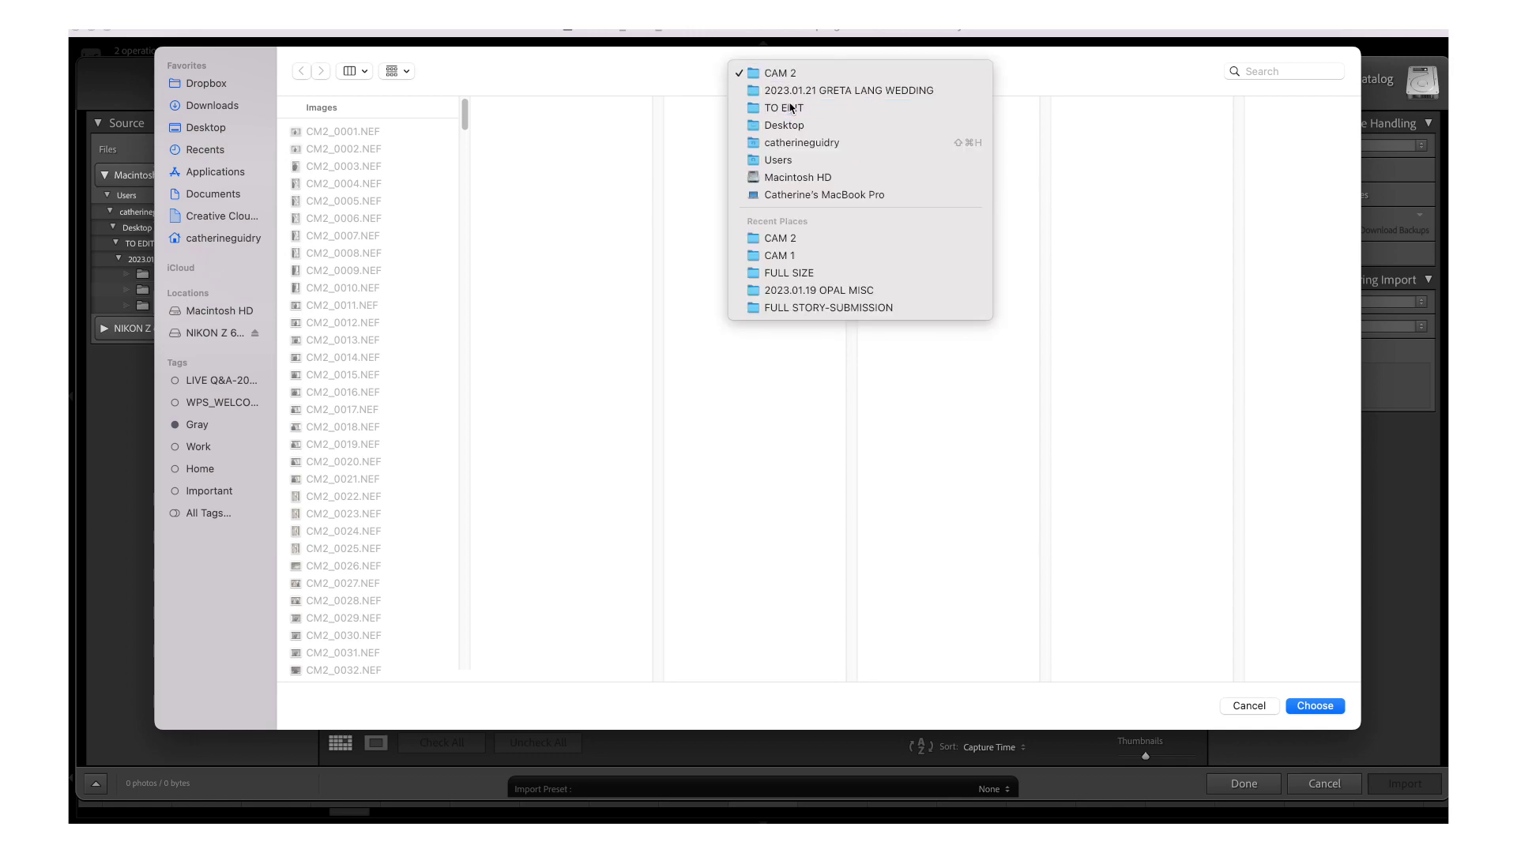
{"action": "left_click", "coordinate": [782, 108]}
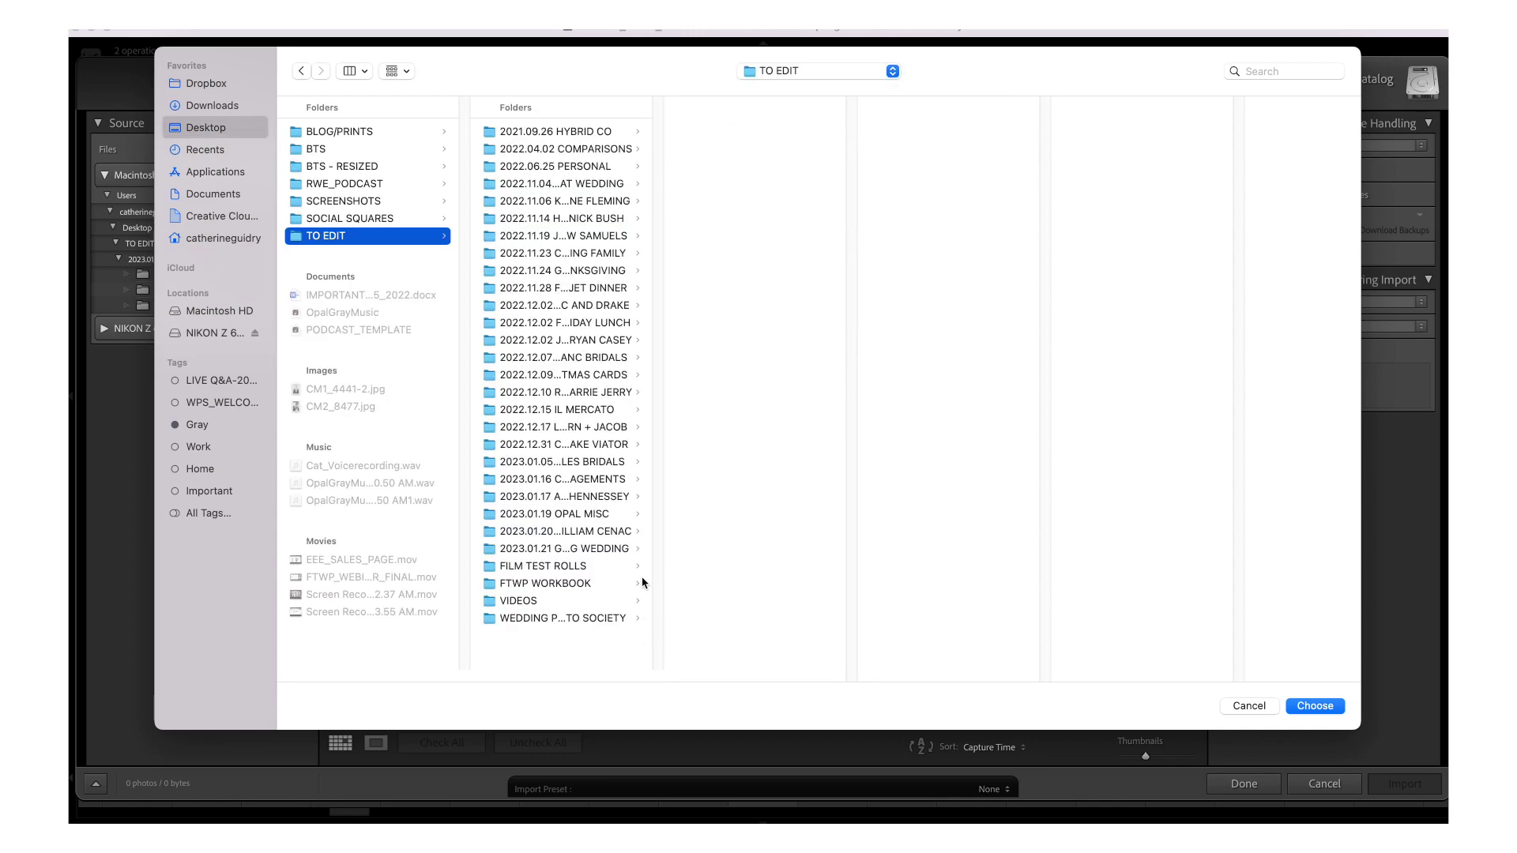
{"action": "left_click", "coordinate": [586, 536]}
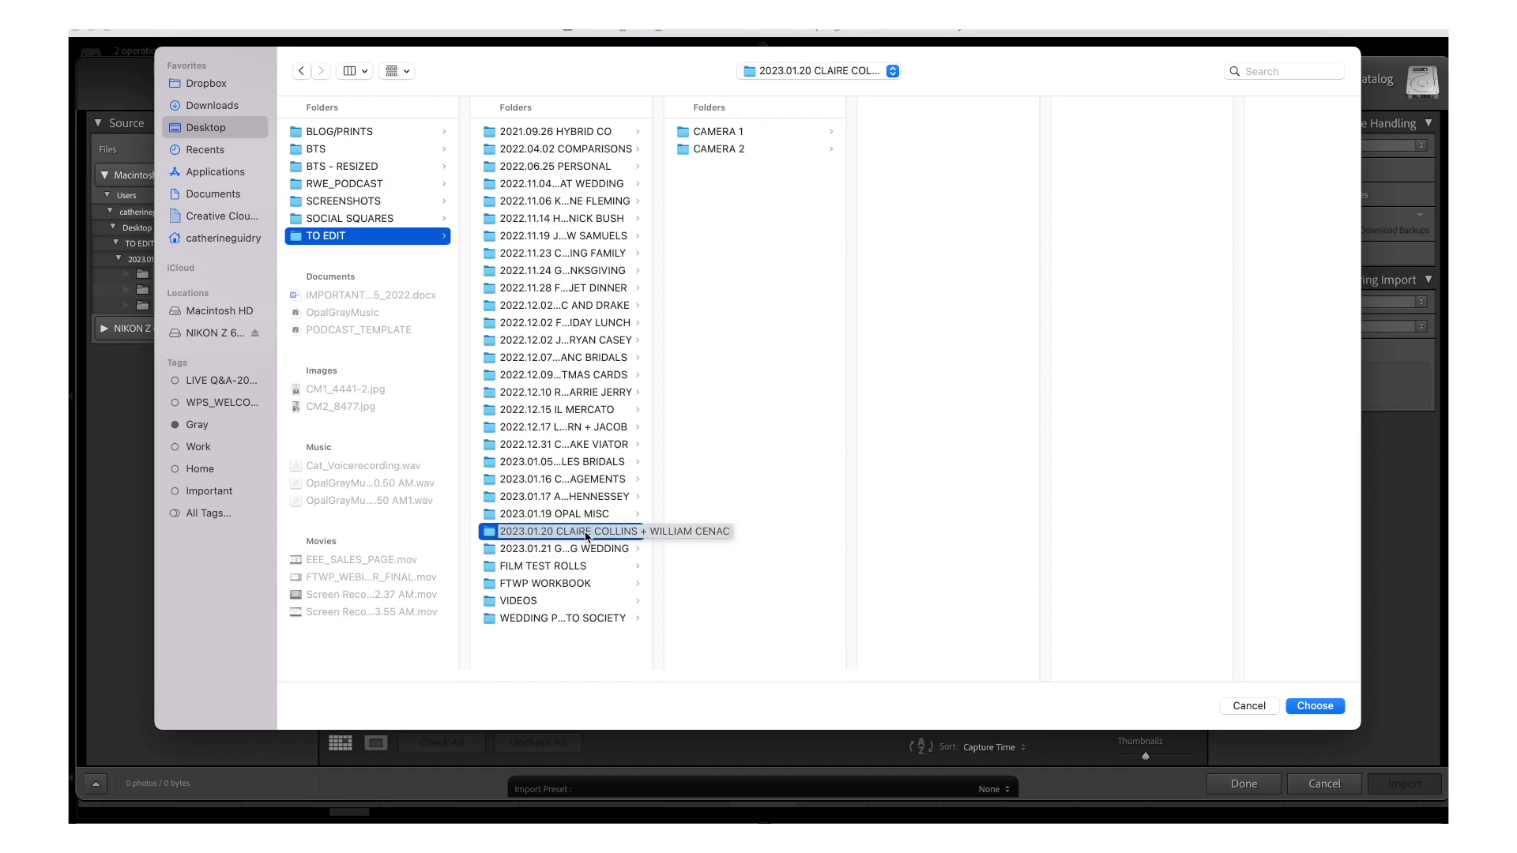
{"action": "key", "text": "Right"}
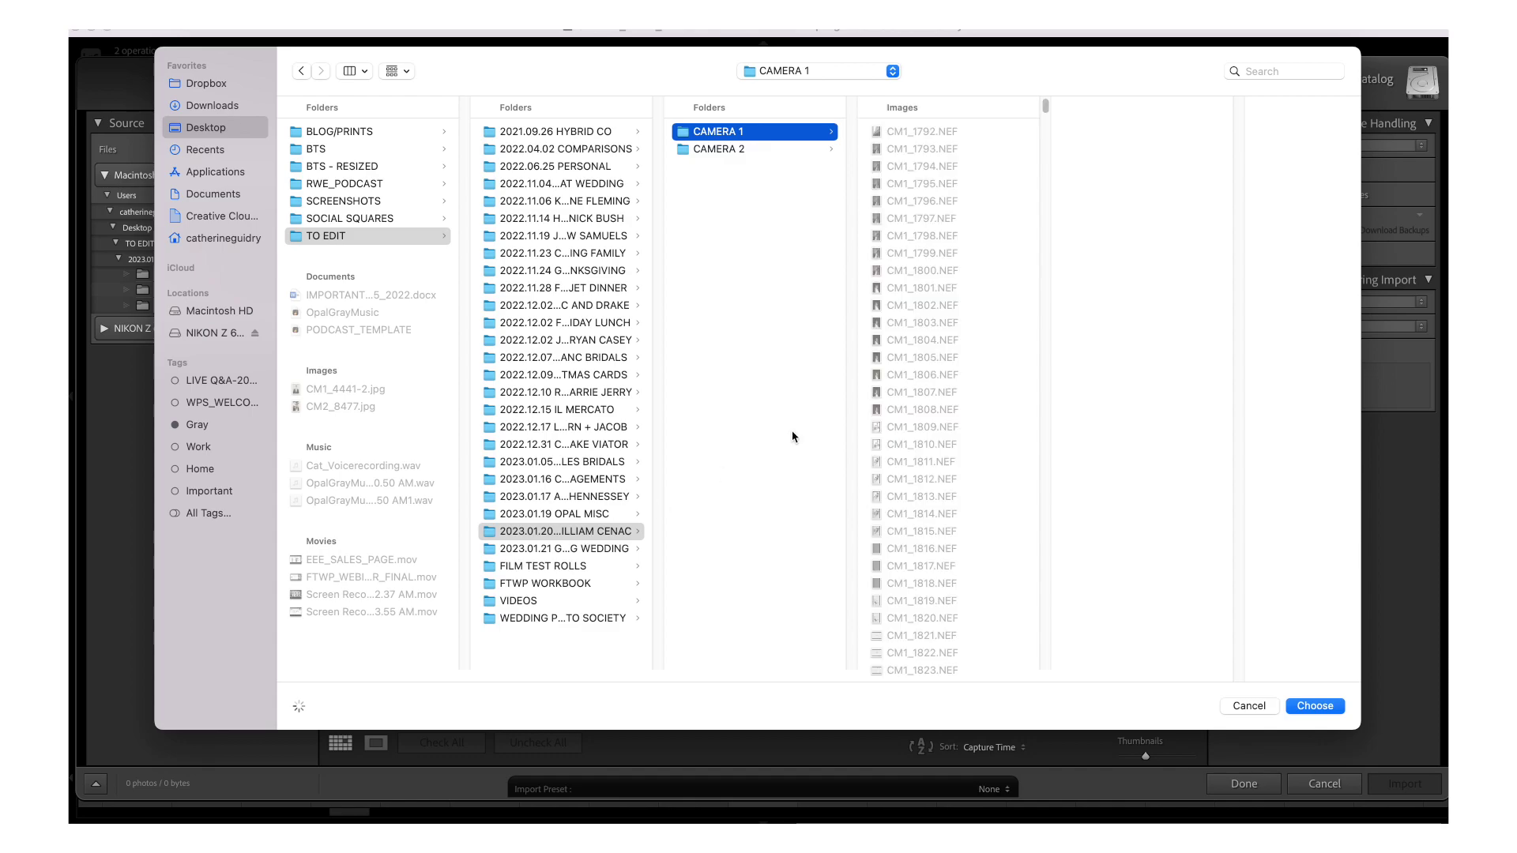
{"action": "left_click", "coordinate": [1315, 706]}
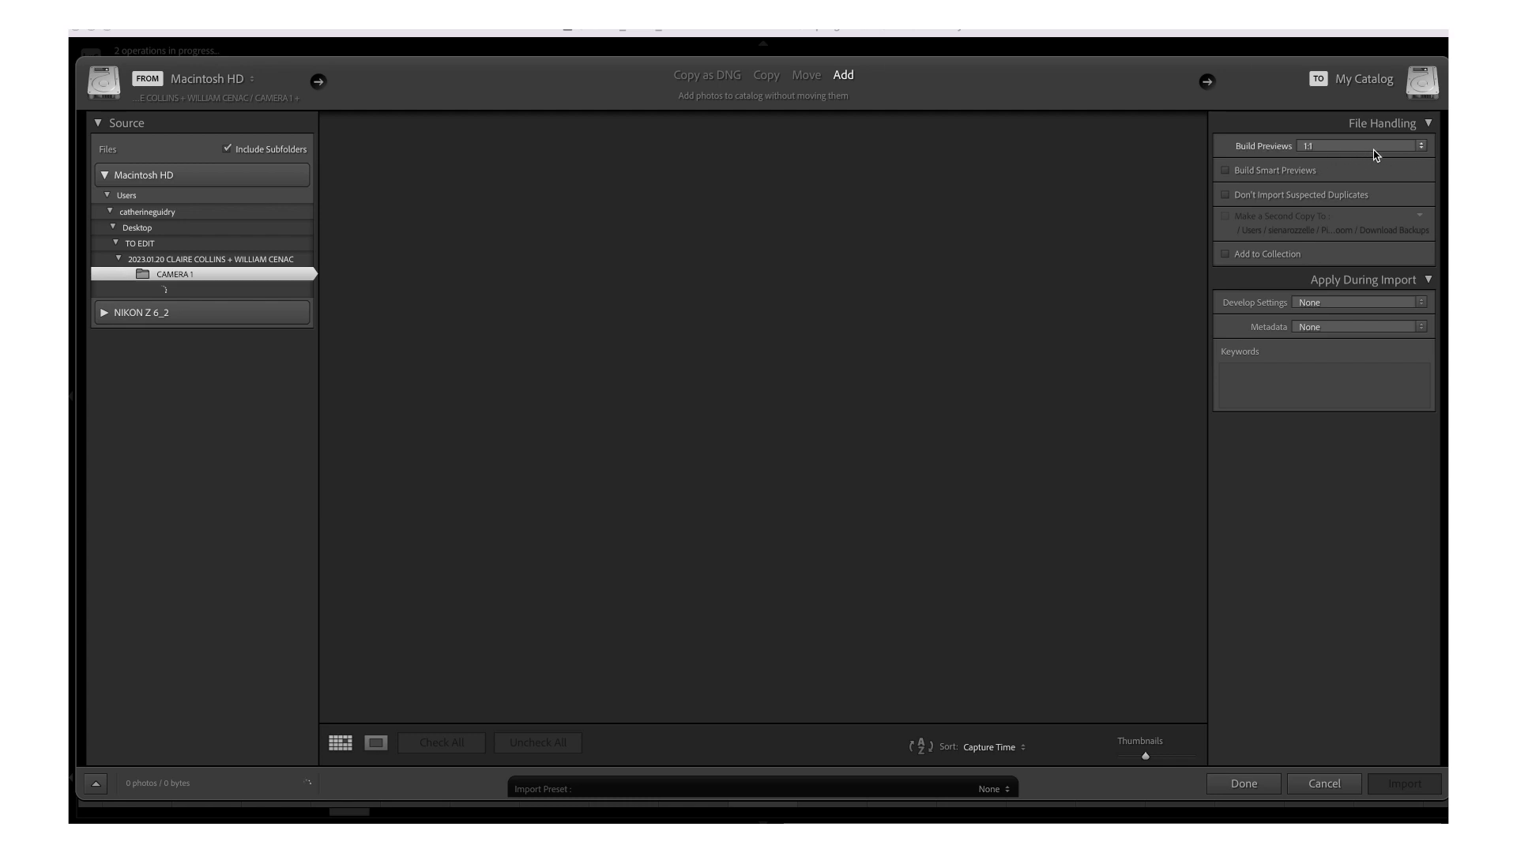
- Turn on Build Smart Previews and import the 1,901 CAMERA 1 photos
{"action": "left_click", "coordinate": [1226, 173]}
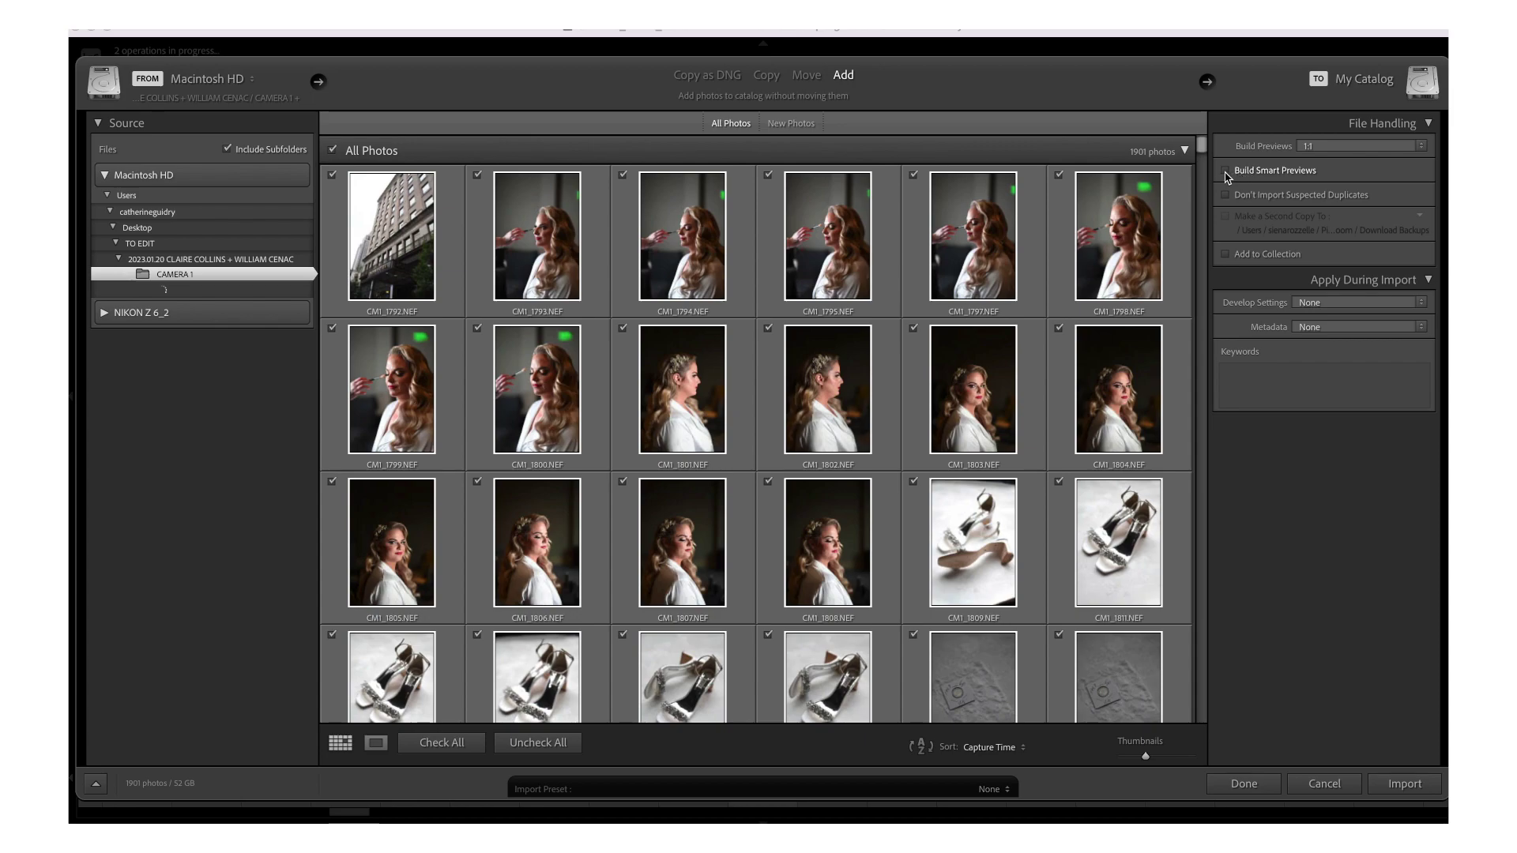
{"action": "left_click", "coordinate": [1225, 171]}
{"action": "left_click", "coordinate": [1399, 789]}
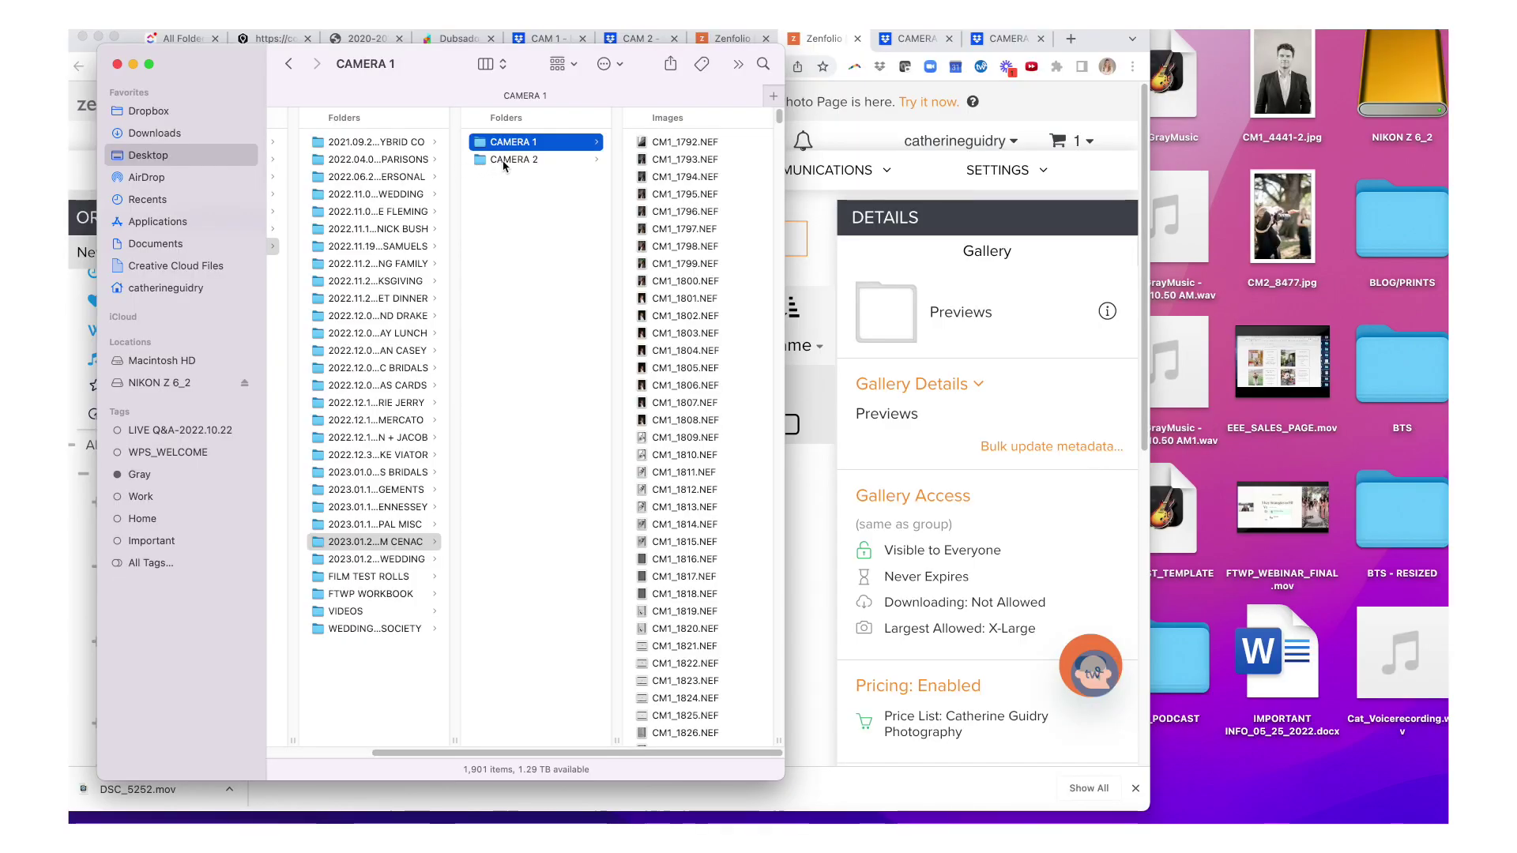
- Copy the 755 NEF files from NIKON Z 6_2 DCIM > 105NZ6_2 into CAMERA 2
{"action": "left_click", "coordinate": [507, 158]}
{"action": "double_click", "coordinate": [1442, 79]}
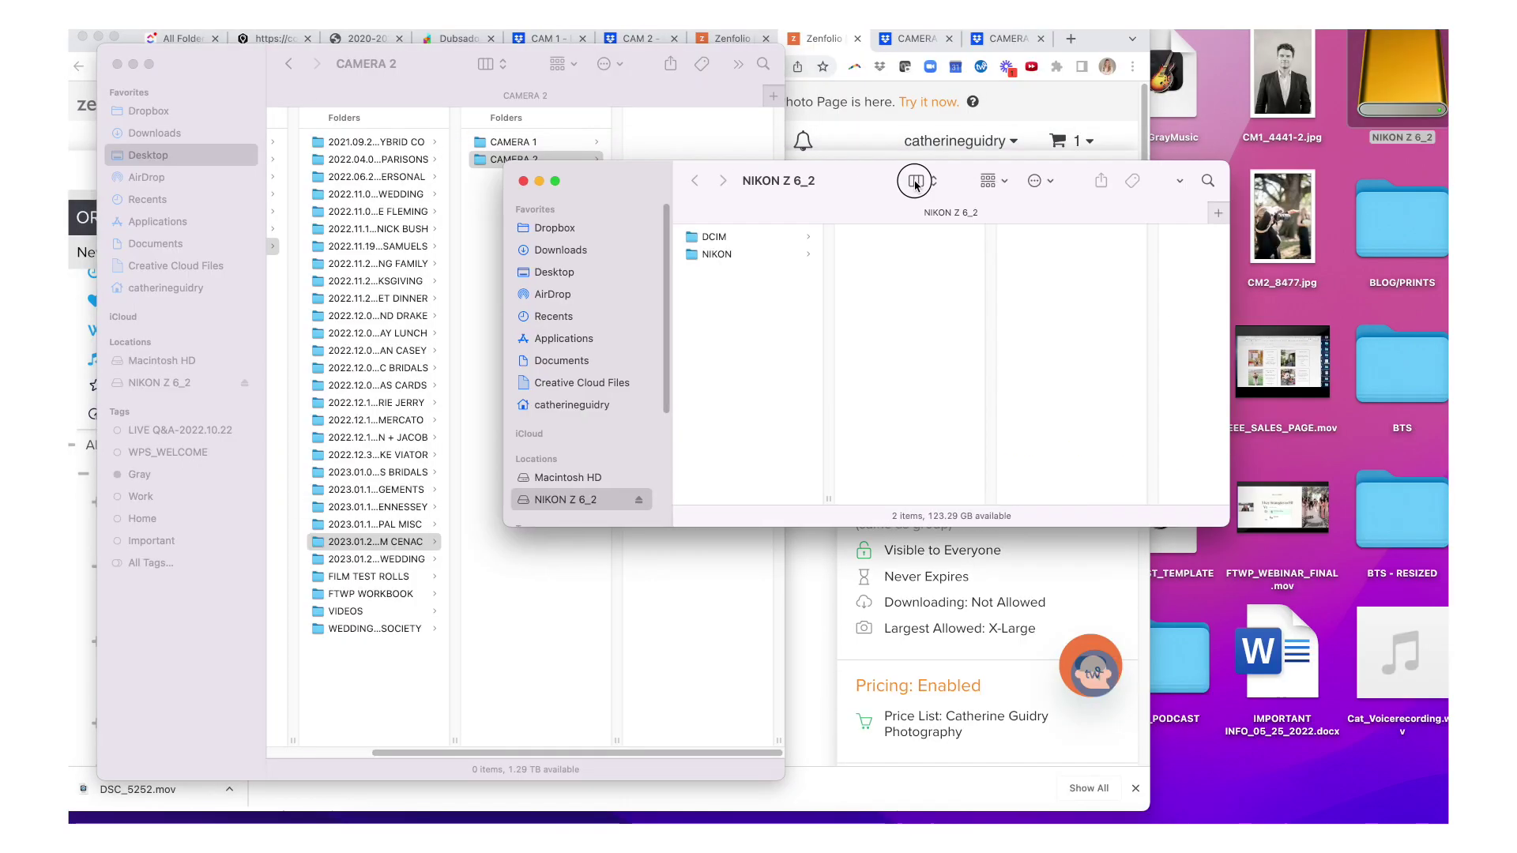
{"action": "left_click_drag", "start_coordinate": [875, 185], "coordinate": [1114, 164]}
{"action": "left_click", "coordinate": [1049, 210]}
{"action": "key", "text": "Right"}
{"action": "key", "text": "Right"}
{"action": "key", "text": "Down"}
{"action": "key", "text": "Down"}
{"action": "key", "text": "Down"}
{"action": "key", "text": "Down"}
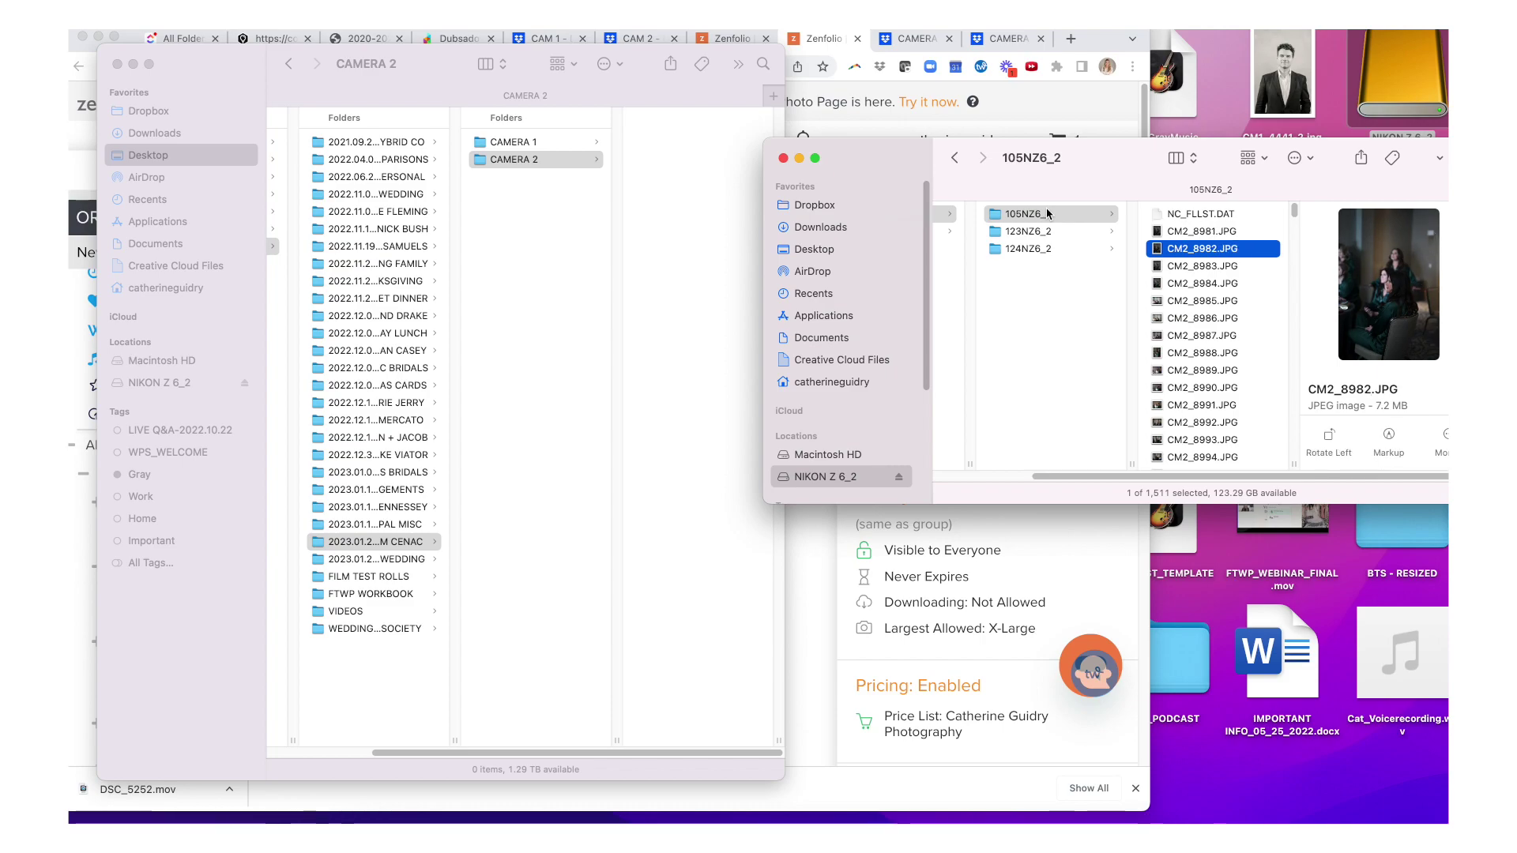
{"action": "key", "text": "Down"}
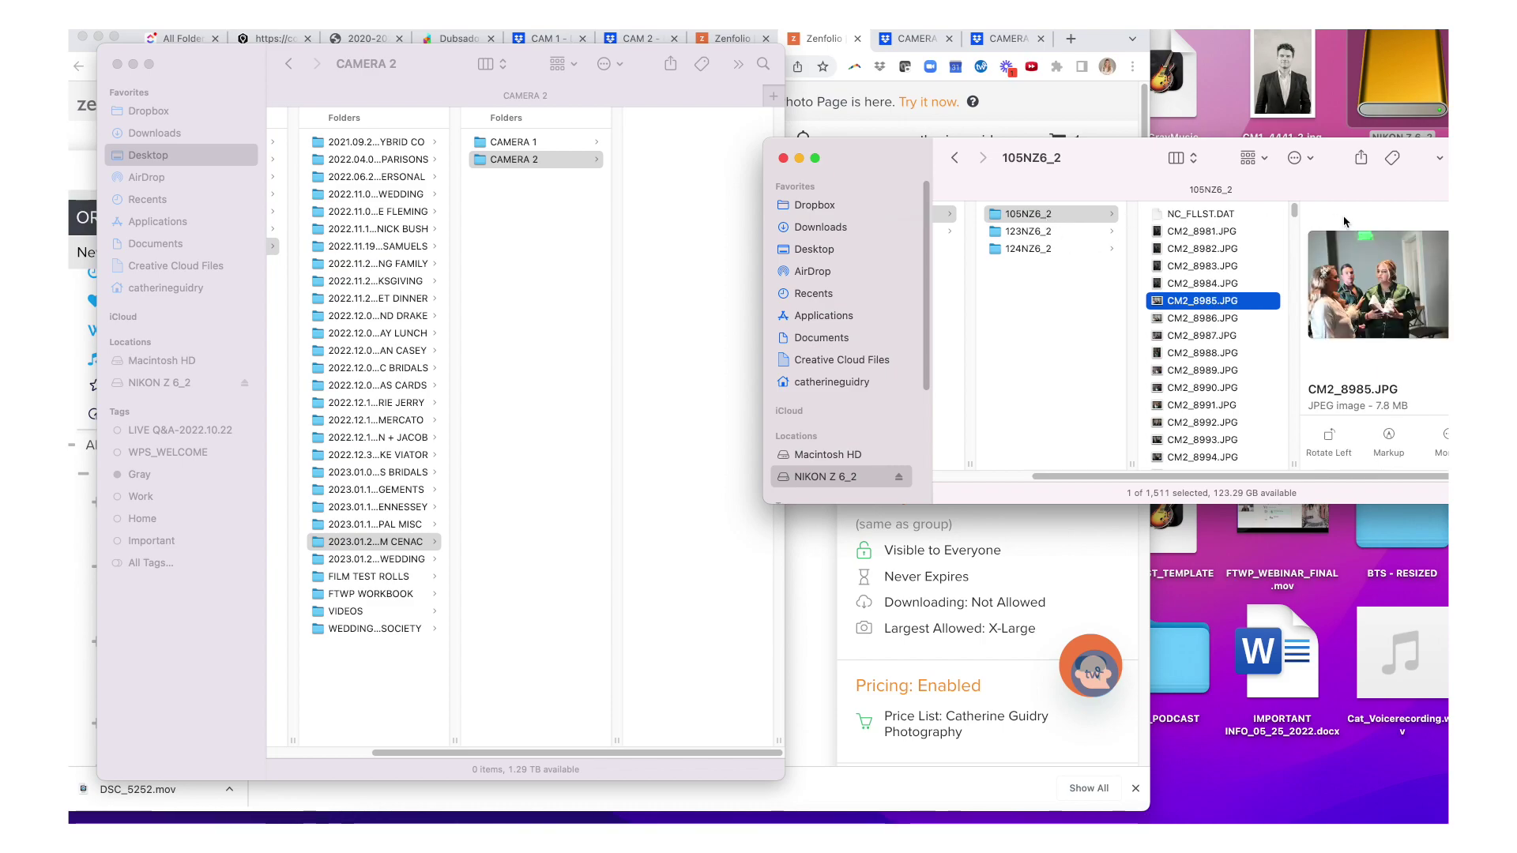
{"action": "left_click_drag", "start_coordinate": [1294, 223], "coordinate": [1292, 325]}
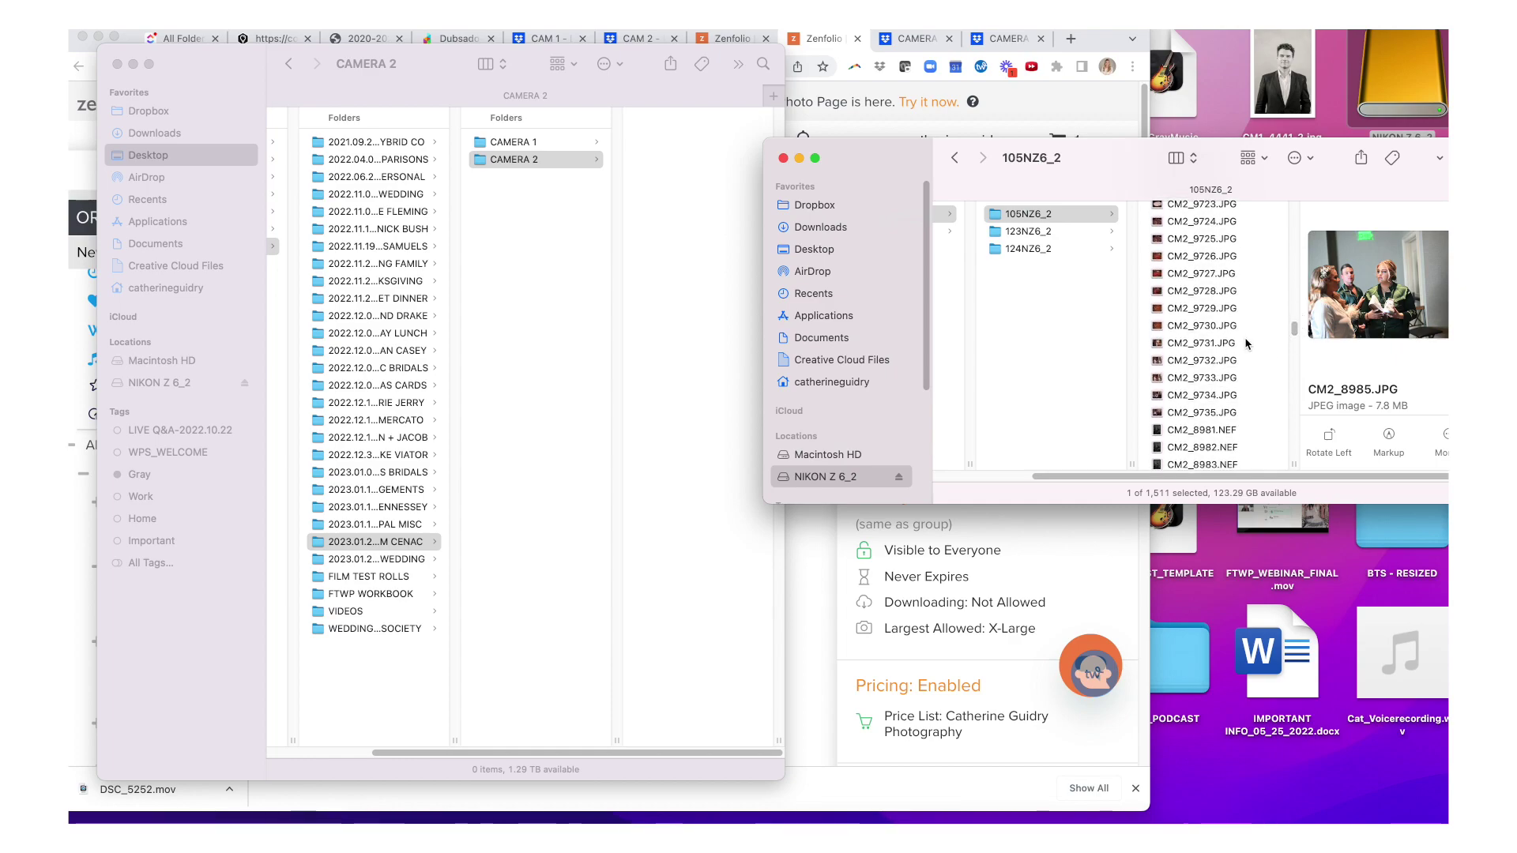
{"action": "left_click", "coordinate": [1246, 344], "text": "shift"}
{"action": "left_click_drag", "start_coordinate": [688, 213], "coordinate": [674, 220]}
{"action": "key", "text": "cmd+Tab"}
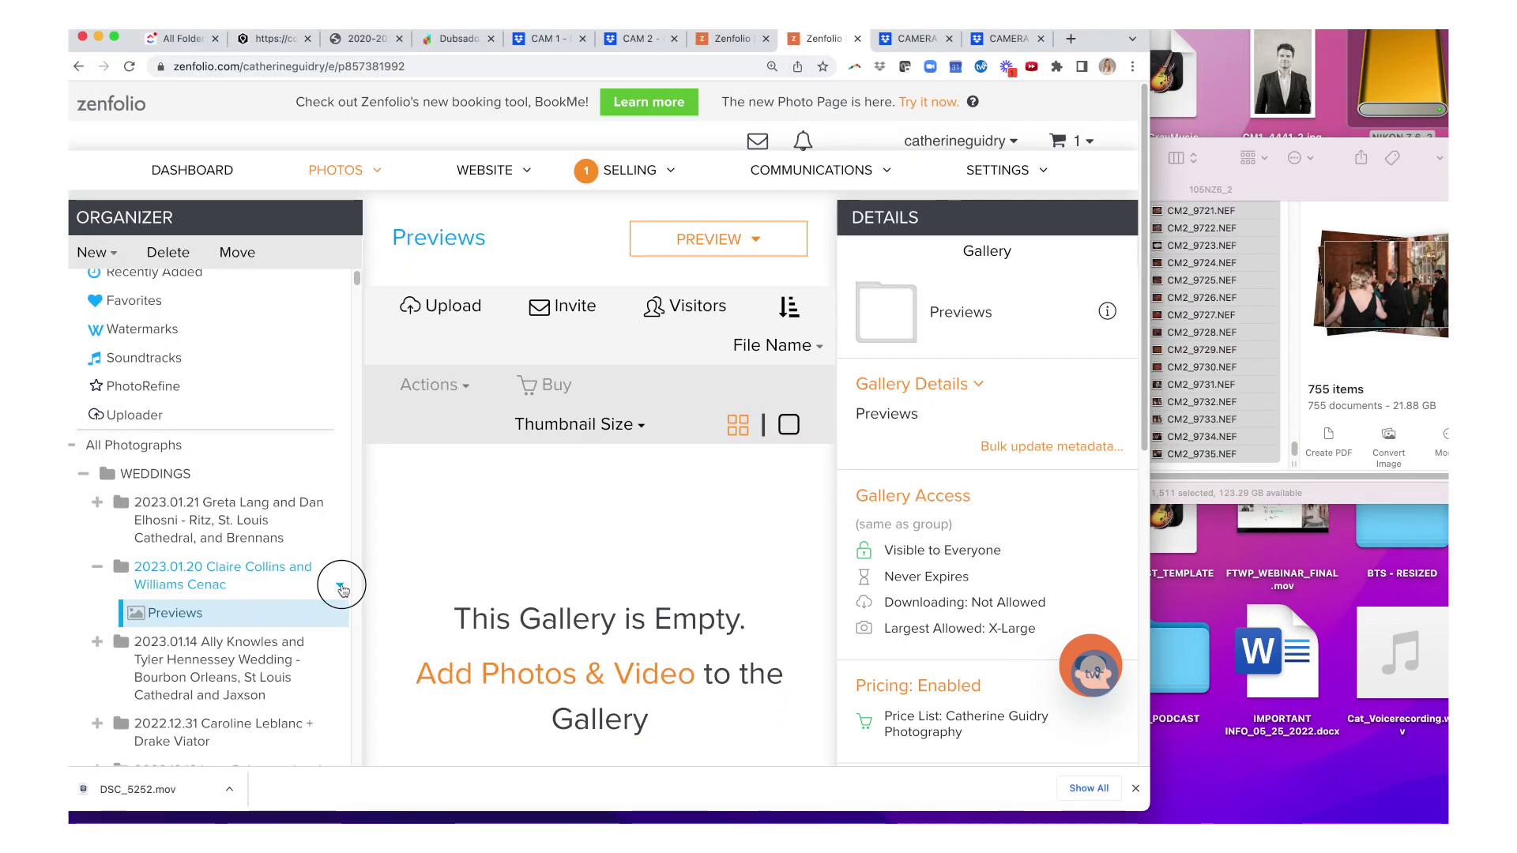
- Add a new gallery to the wedding group, then delete it again
{"action": "left_click", "coordinate": [340, 586]}
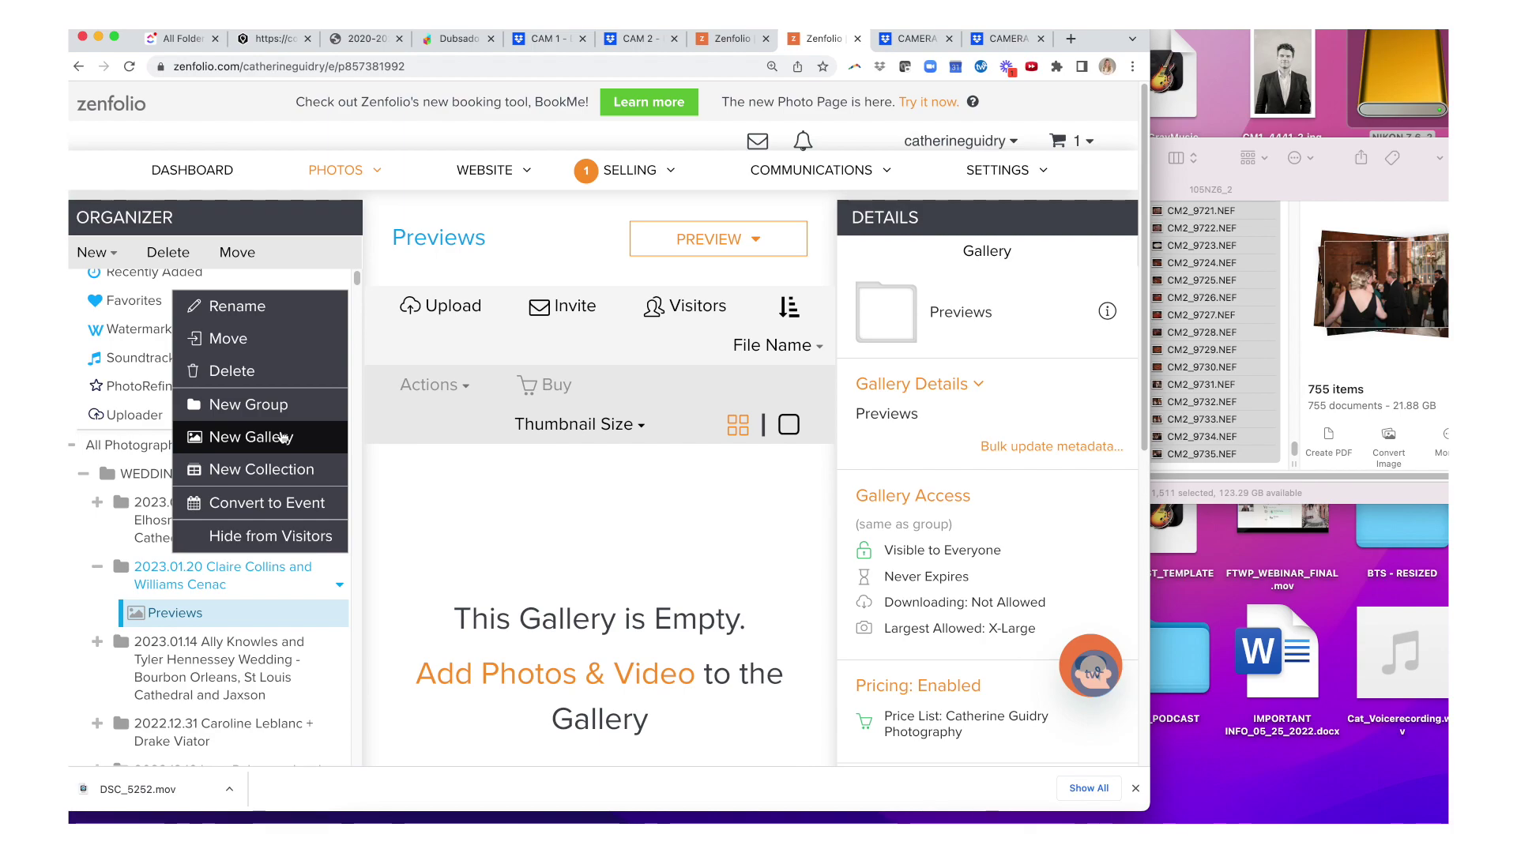
{"action": "left_click", "coordinate": [283, 436]}
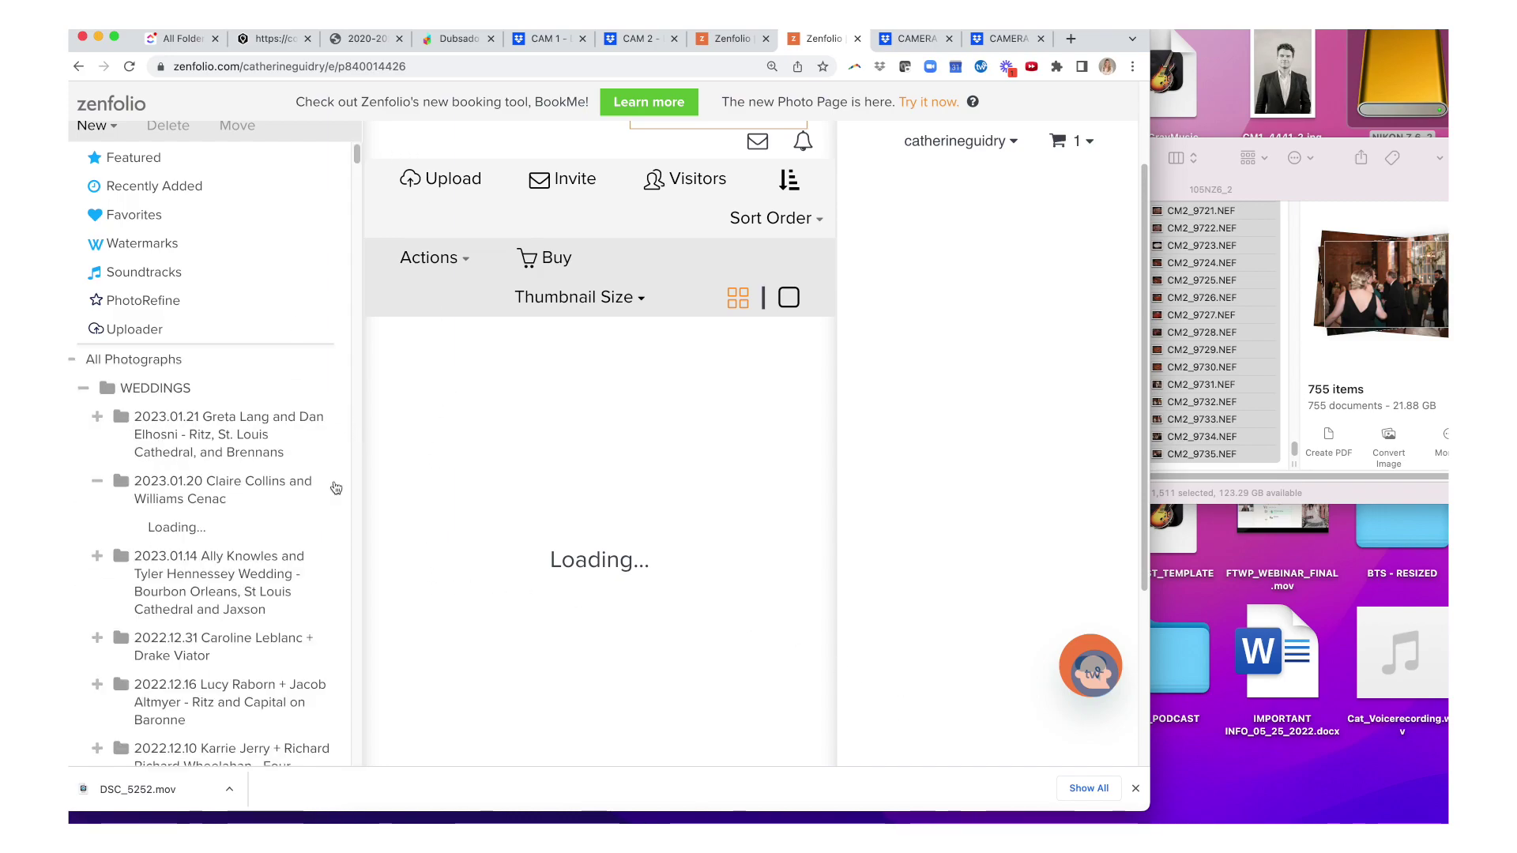
{"action": "left_click", "coordinate": [340, 488]}
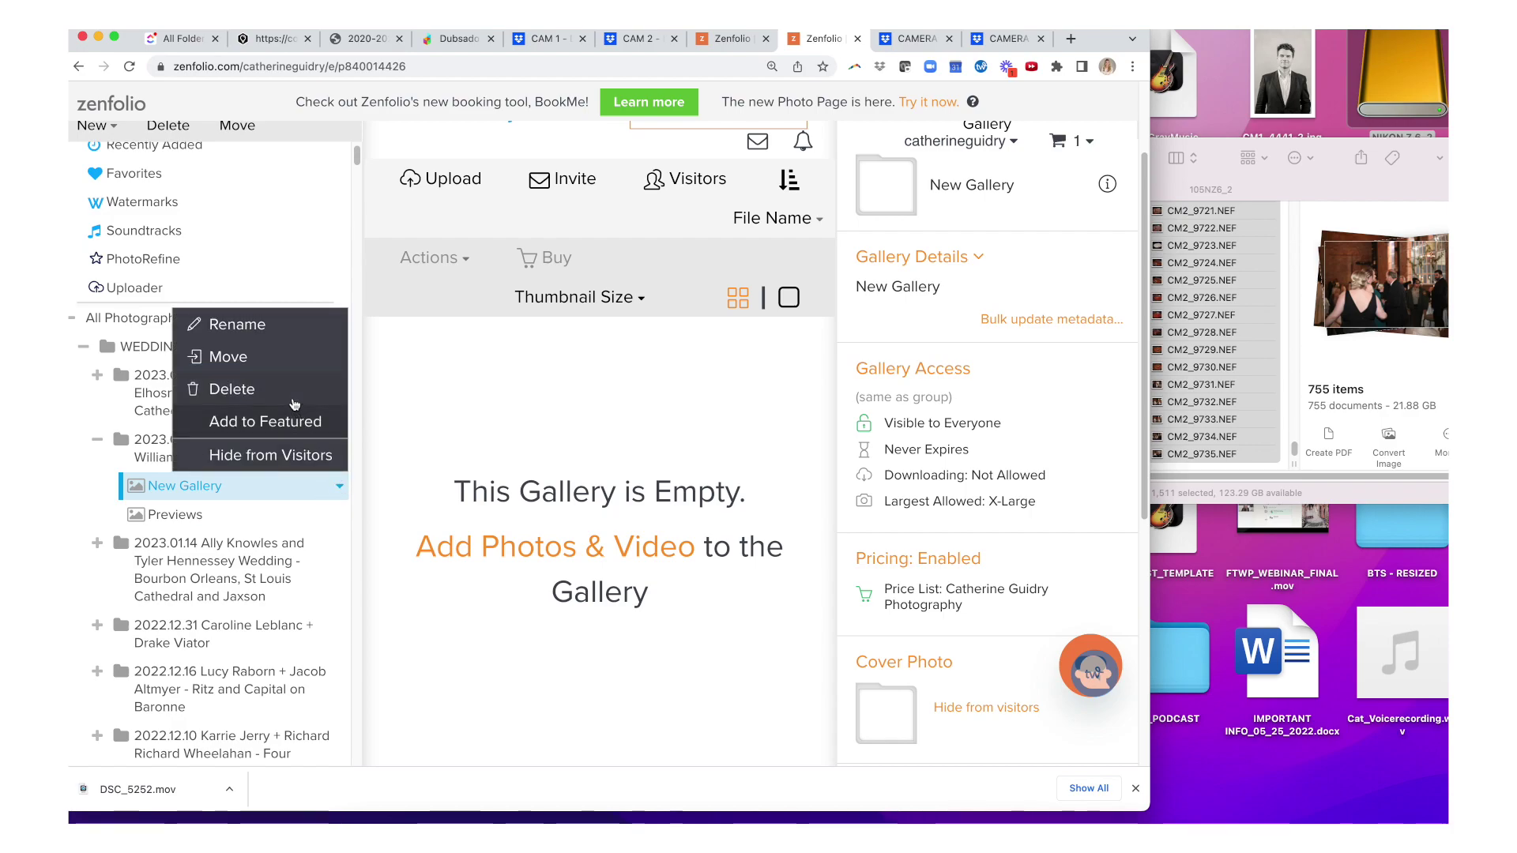
{"action": "left_click", "coordinate": [292, 390]}
{"action": "left_click", "coordinate": [514, 478]}
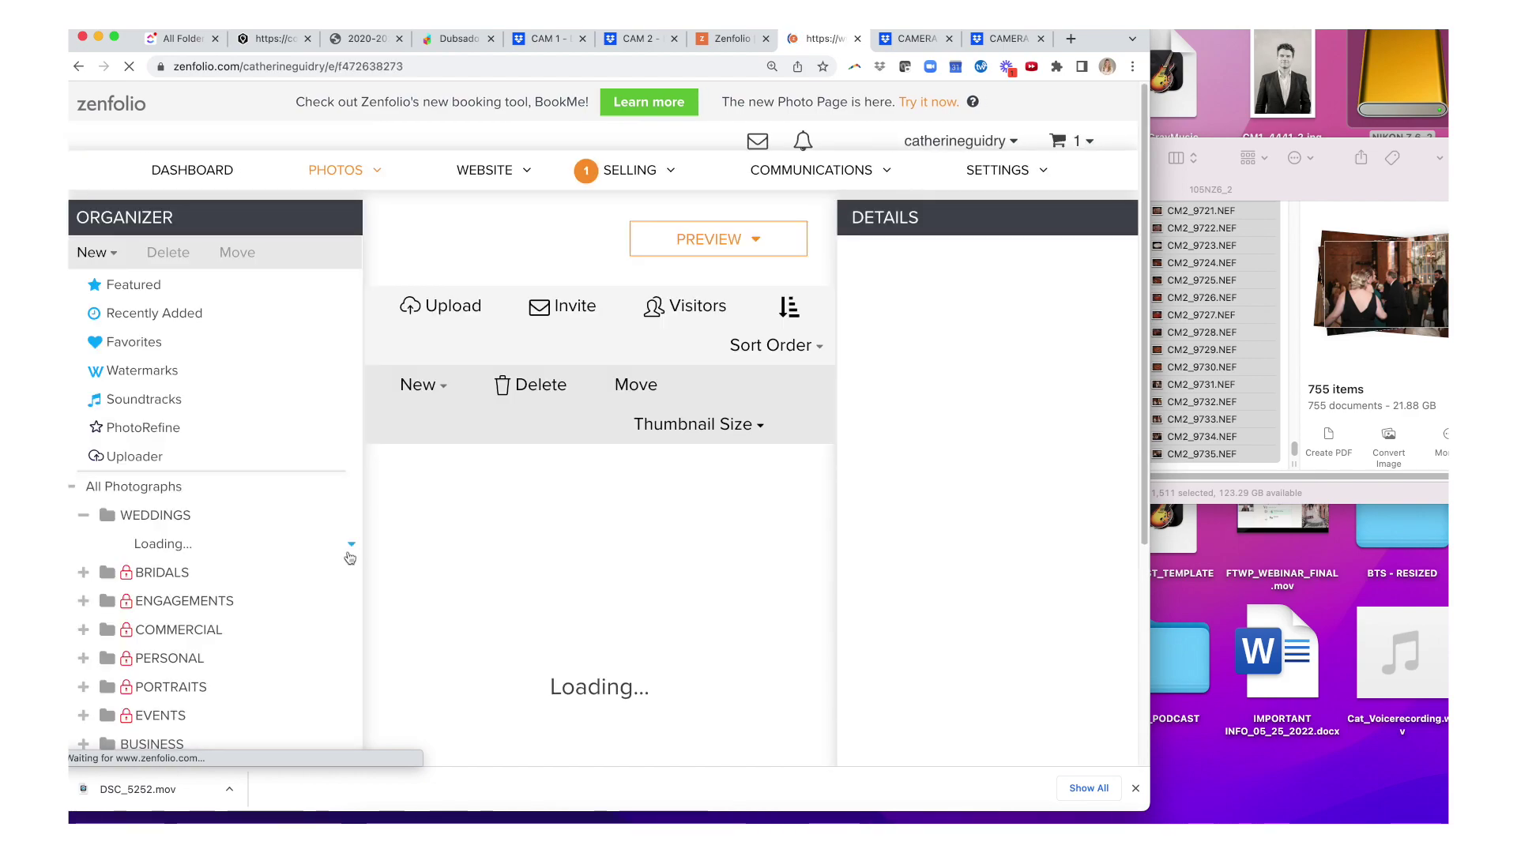
- Rename the wedding group by appending '- Roosevelt and NOPSI'
{"action": "scroll", "coordinate": [350, 553], "scroll_direction": "down", "scroll_amount": 1}
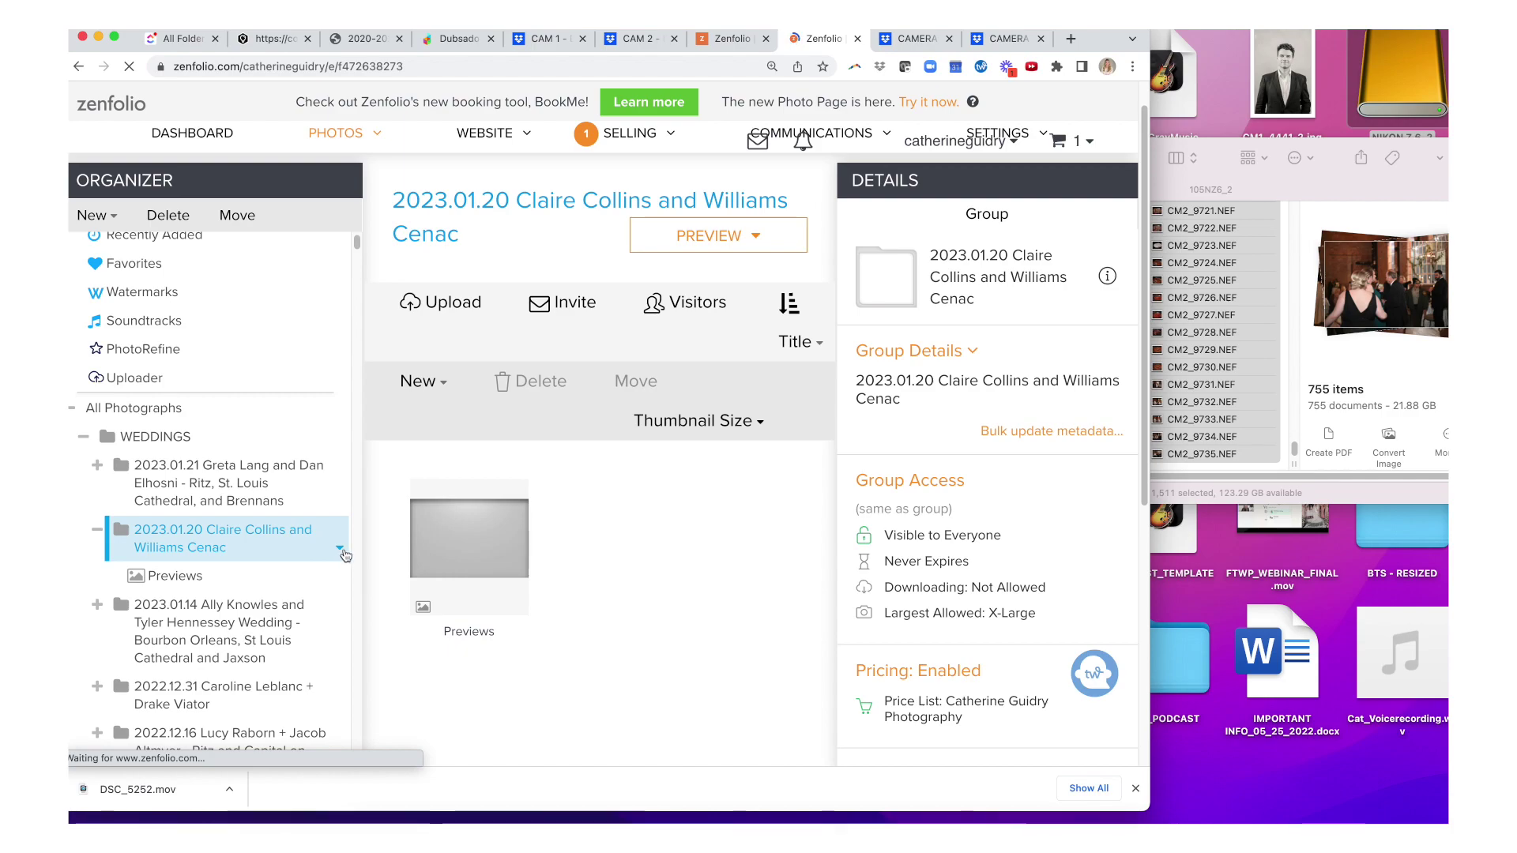
{"action": "left_click", "coordinate": [339, 549]}
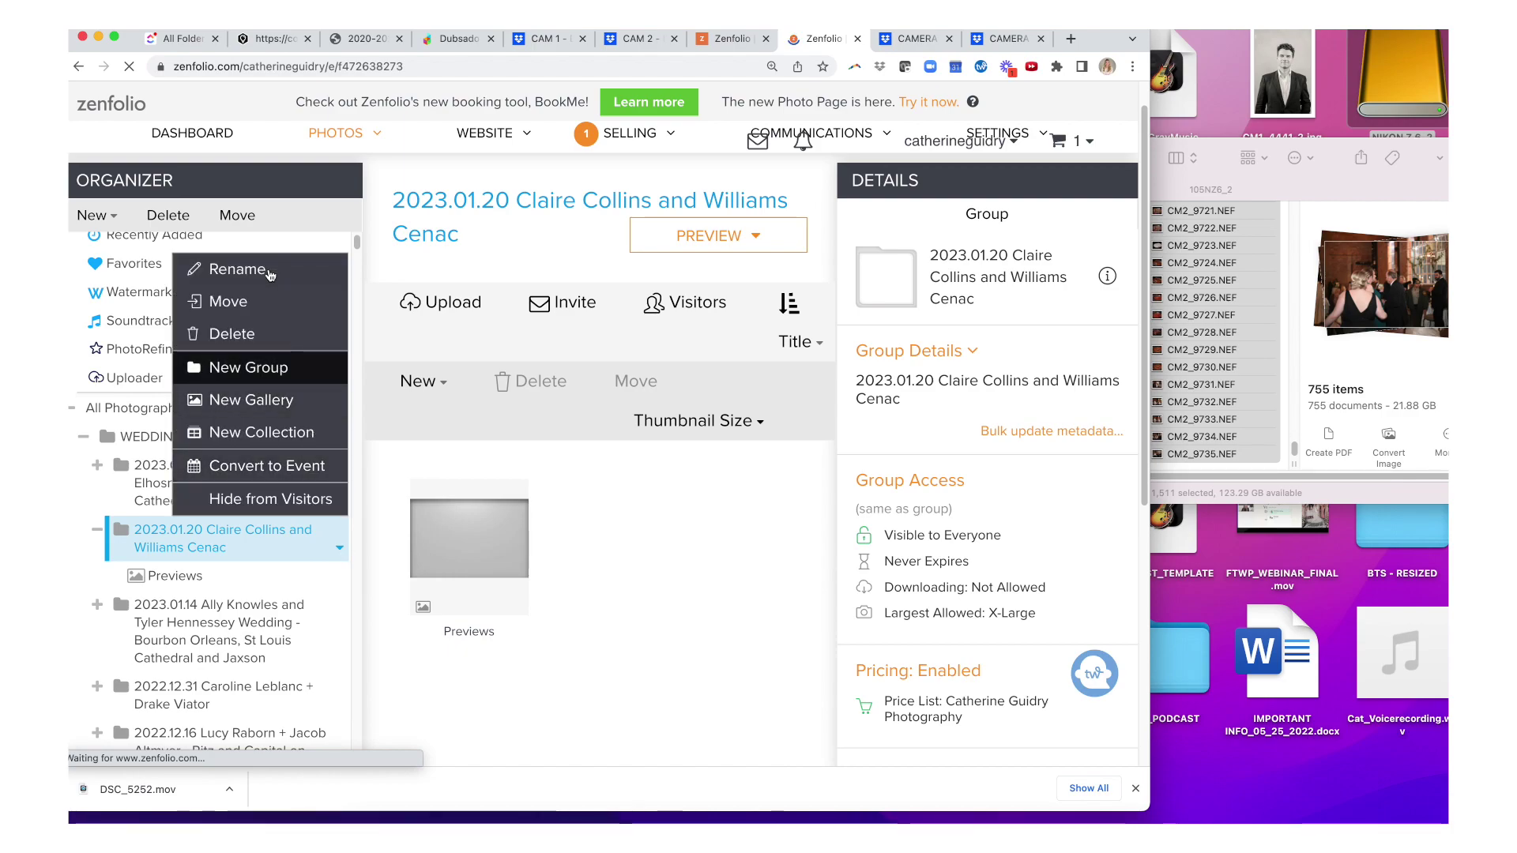
{"action": "left_click", "coordinate": [237, 269]}
{"action": "type", "text": "- Roosevelt"}
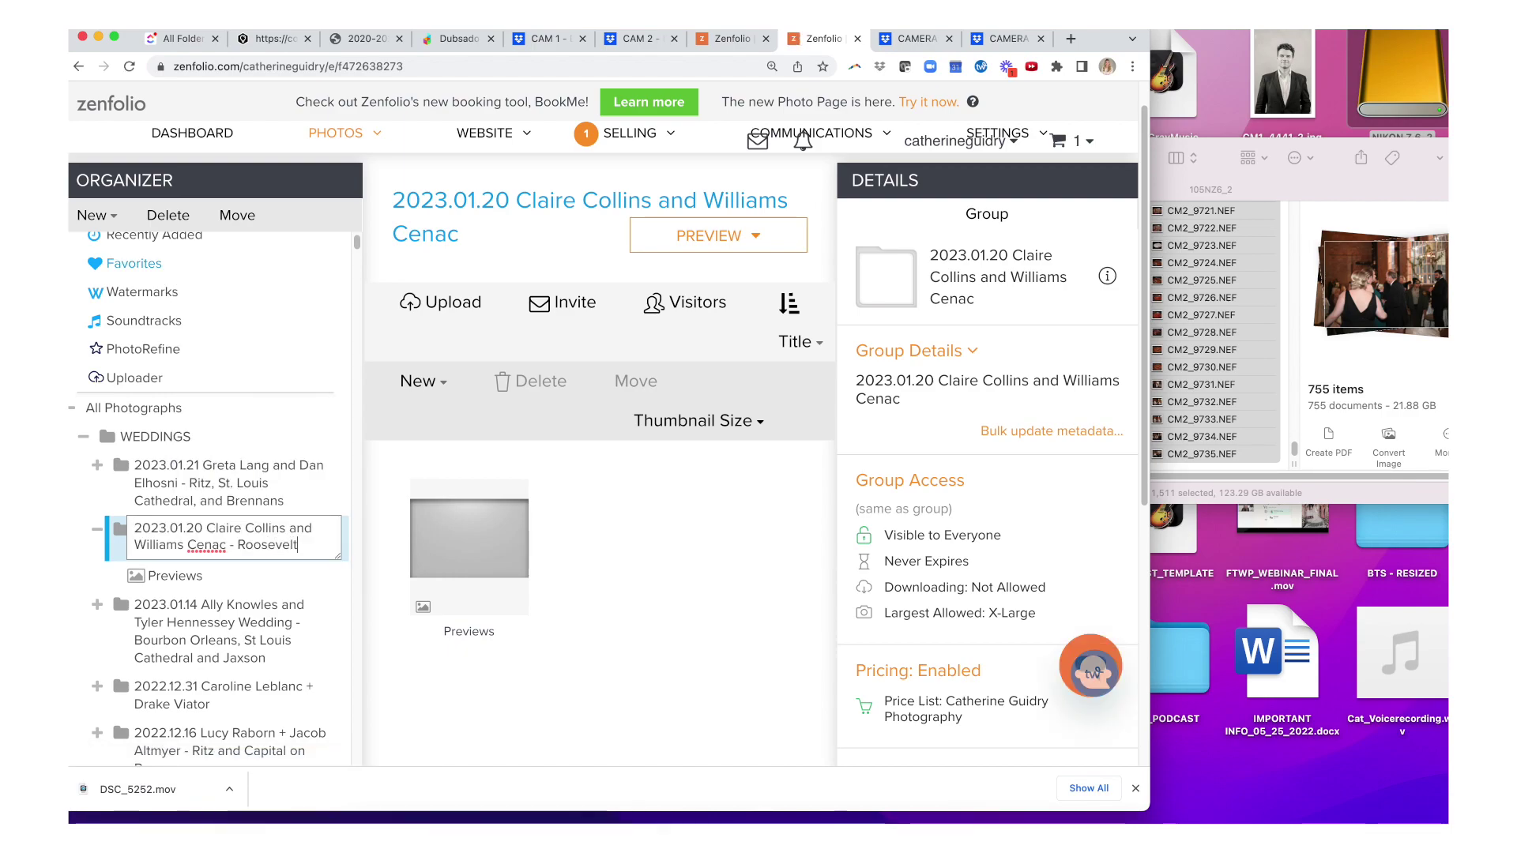
{"action": "type", "text": " and NOPSI"}
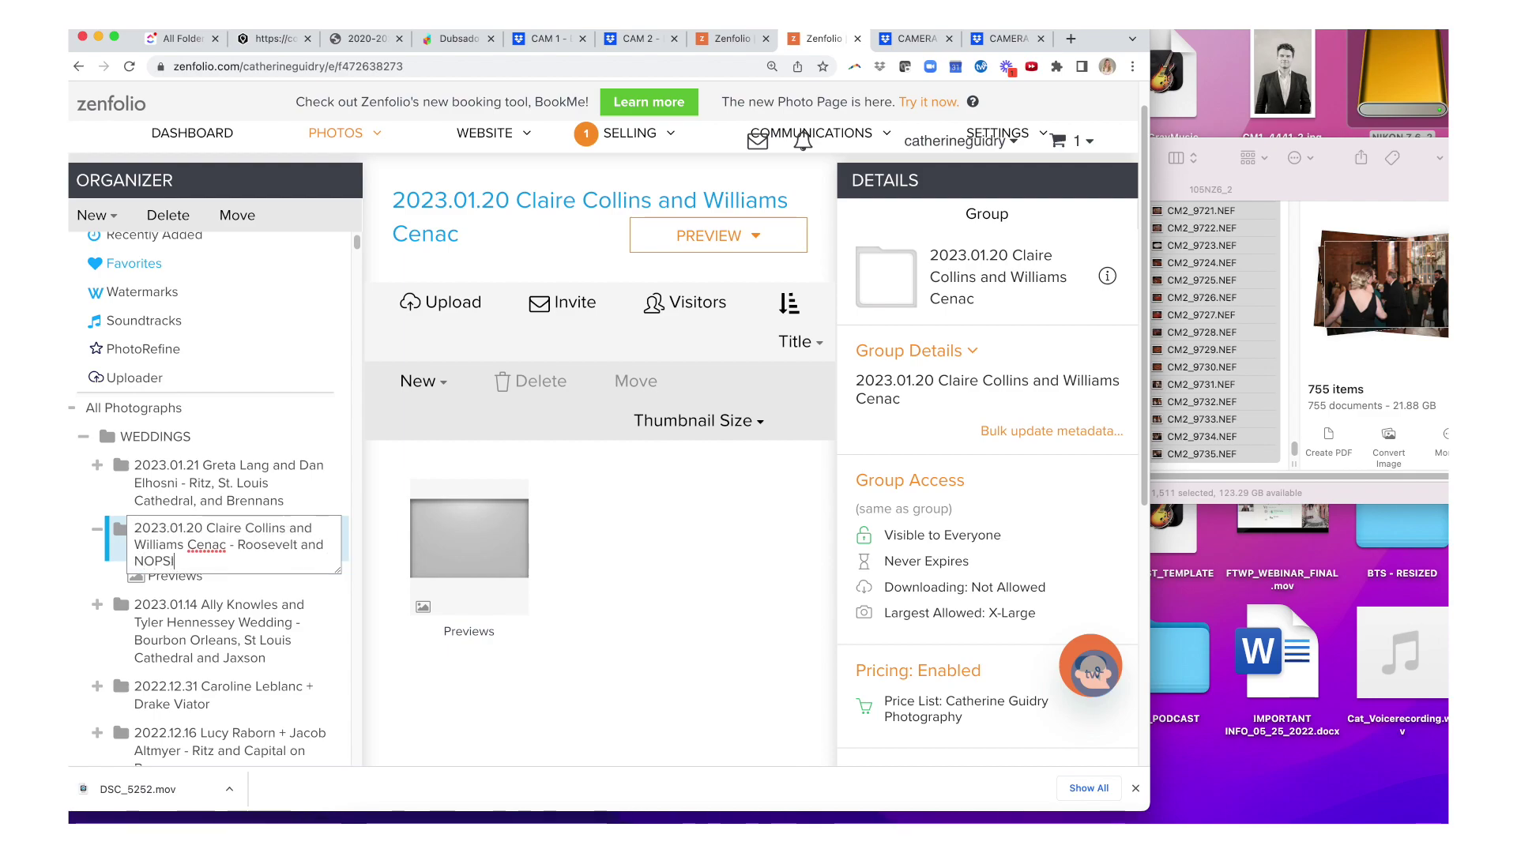
{"action": "key", "text": "Return"}
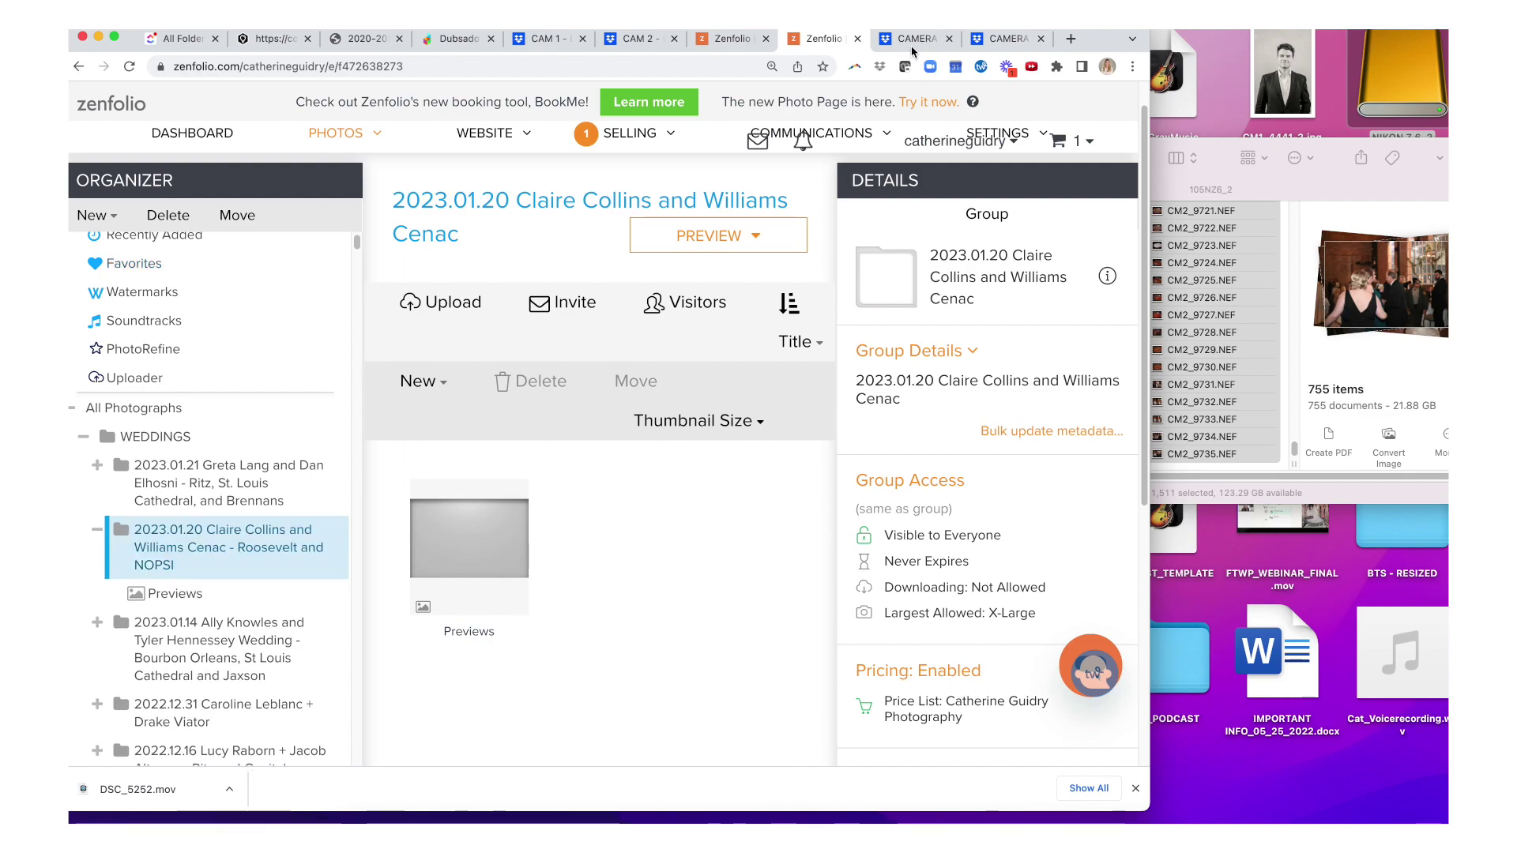
{"action": "left_click", "coordinate": [913, 41]}
- Move the card's 123NZ6_2 folder to the Trash
{"action": "key", "text": "super+Tab"}
{"action": "left_click", "coordinate": [1027, 230]}
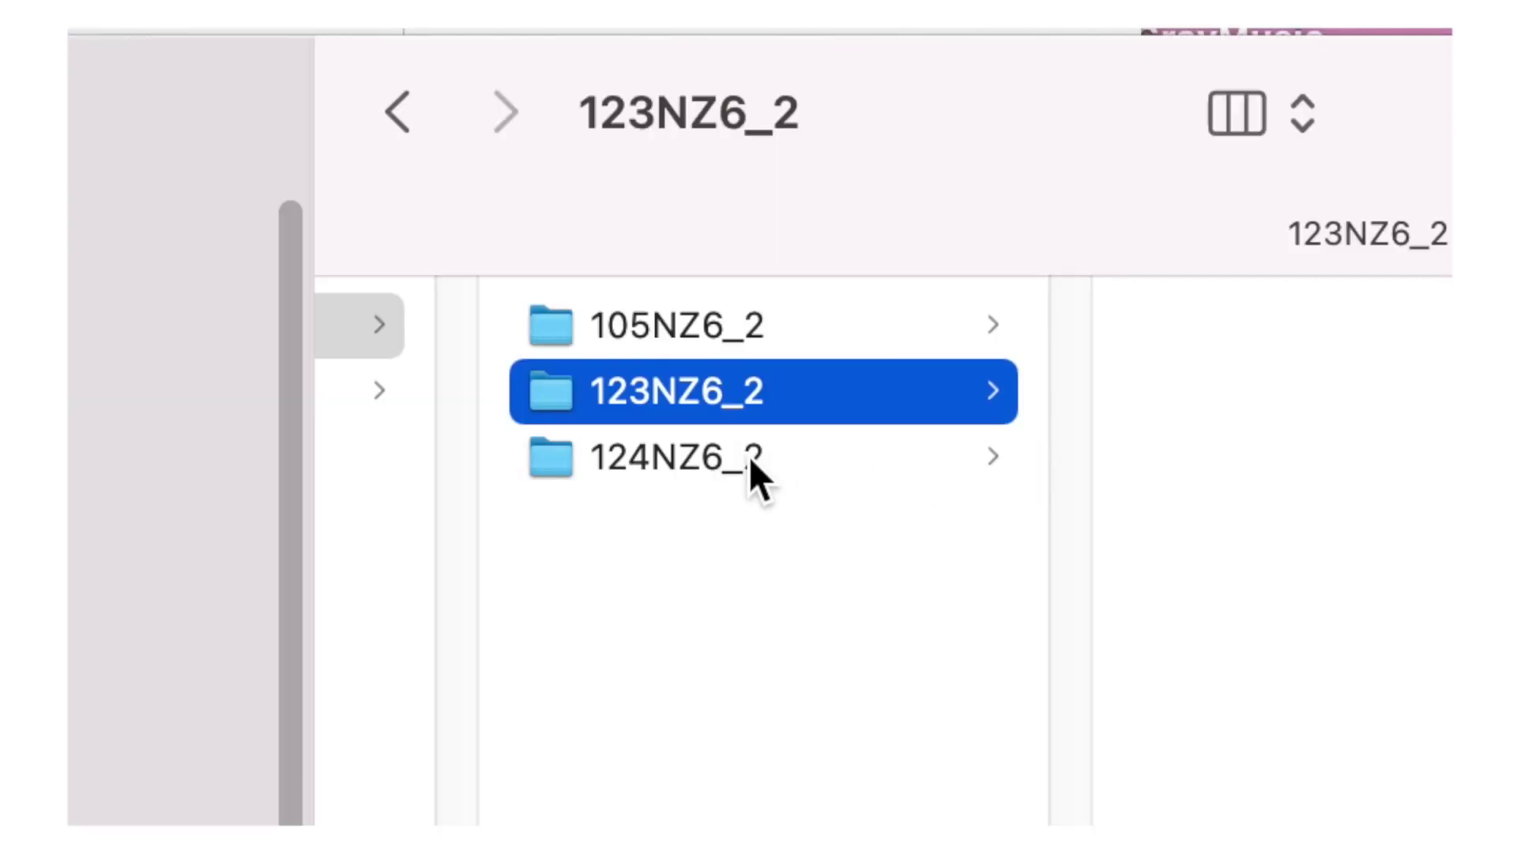
{"action": "left_click", "coordinate": [668, 153]}
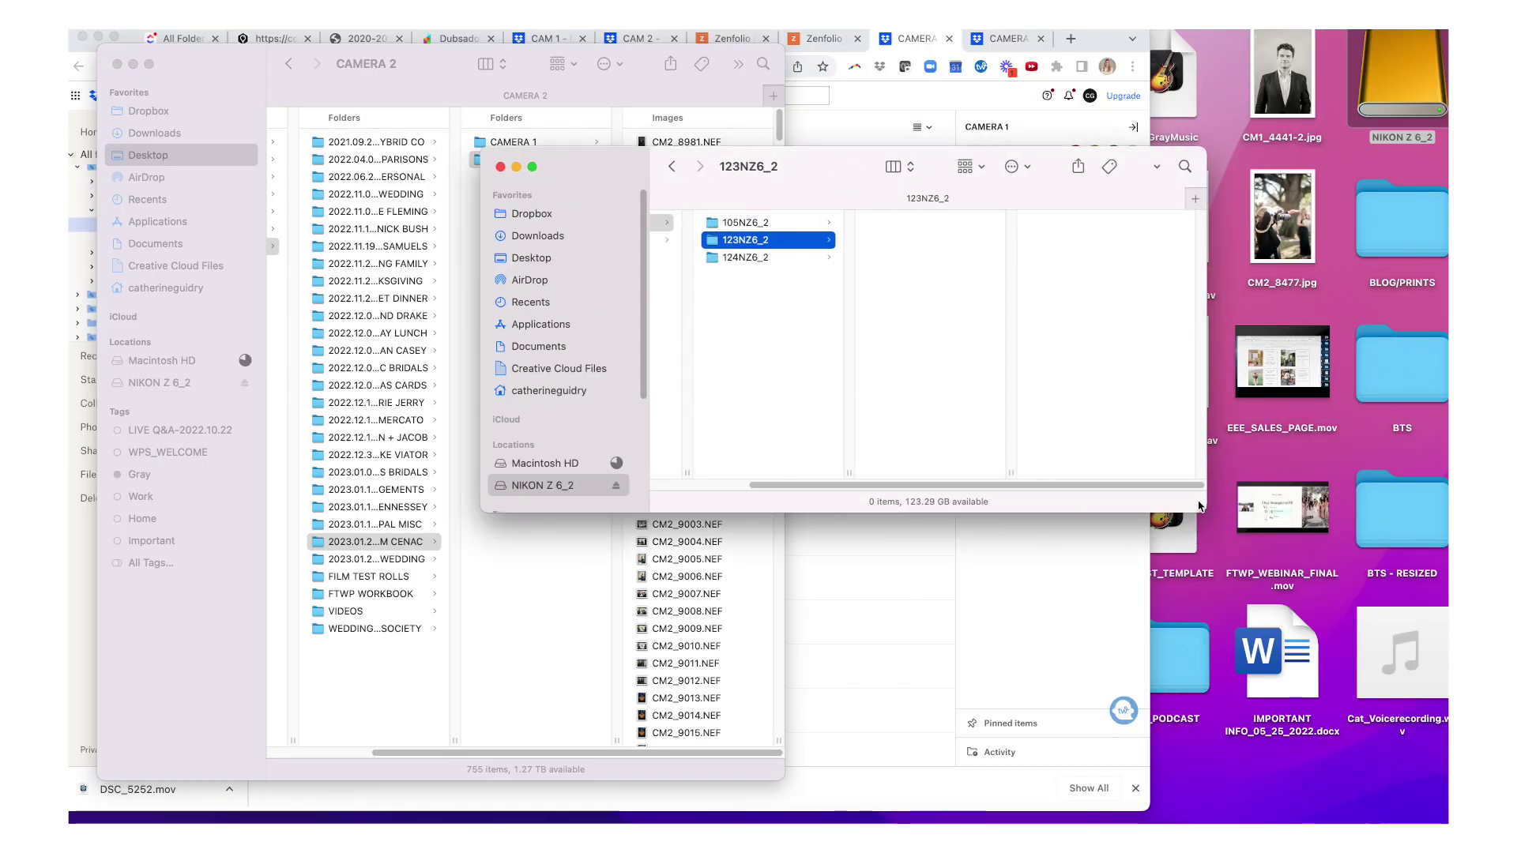
{"action": "double_click", "coordinate": [1205, 511]}
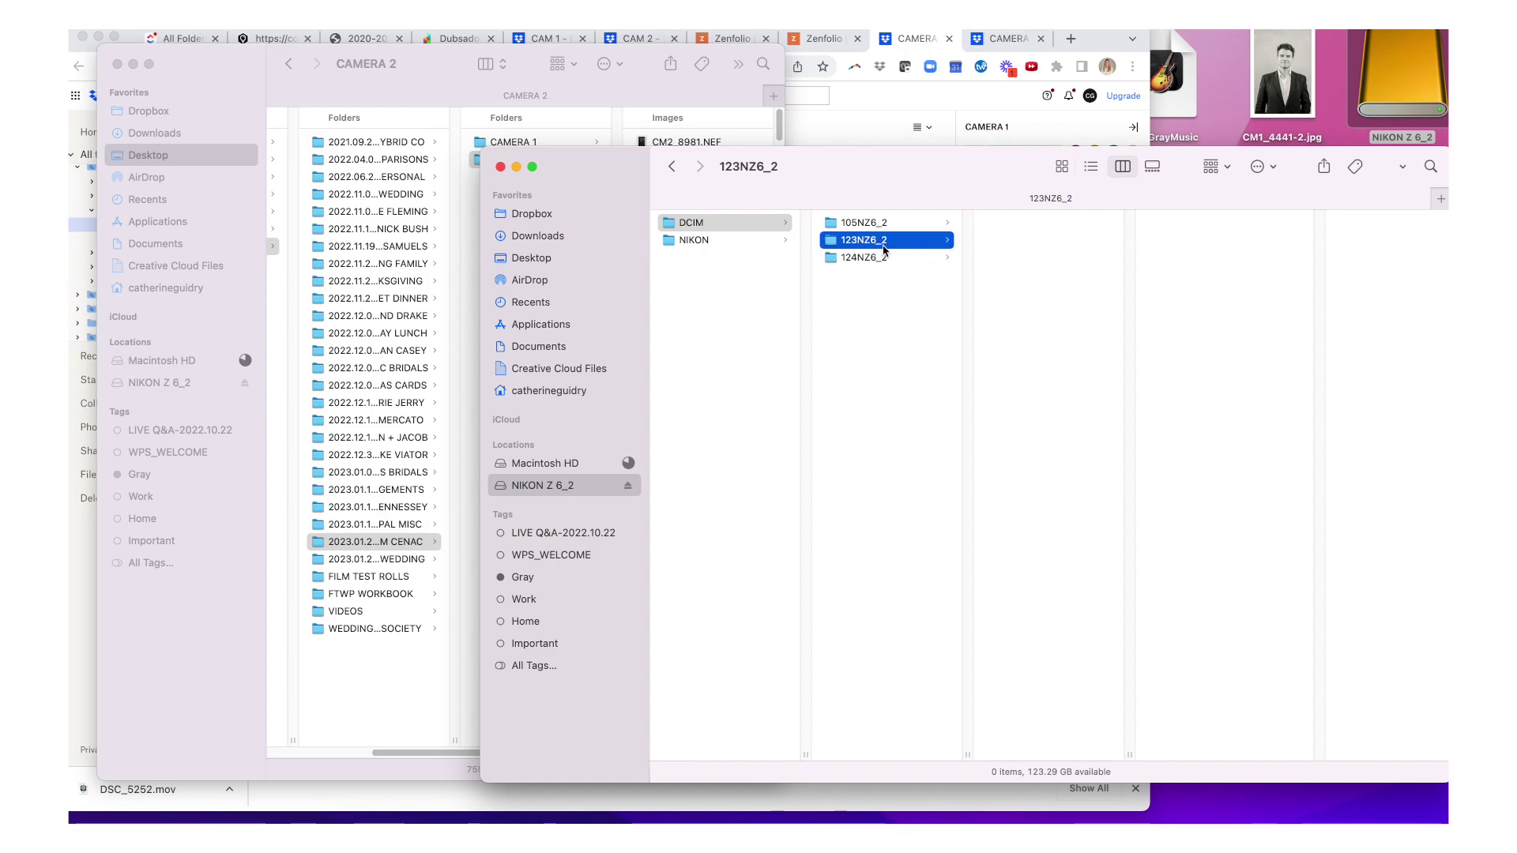
{"action": "right_click", "coordinate": [859, 247]}
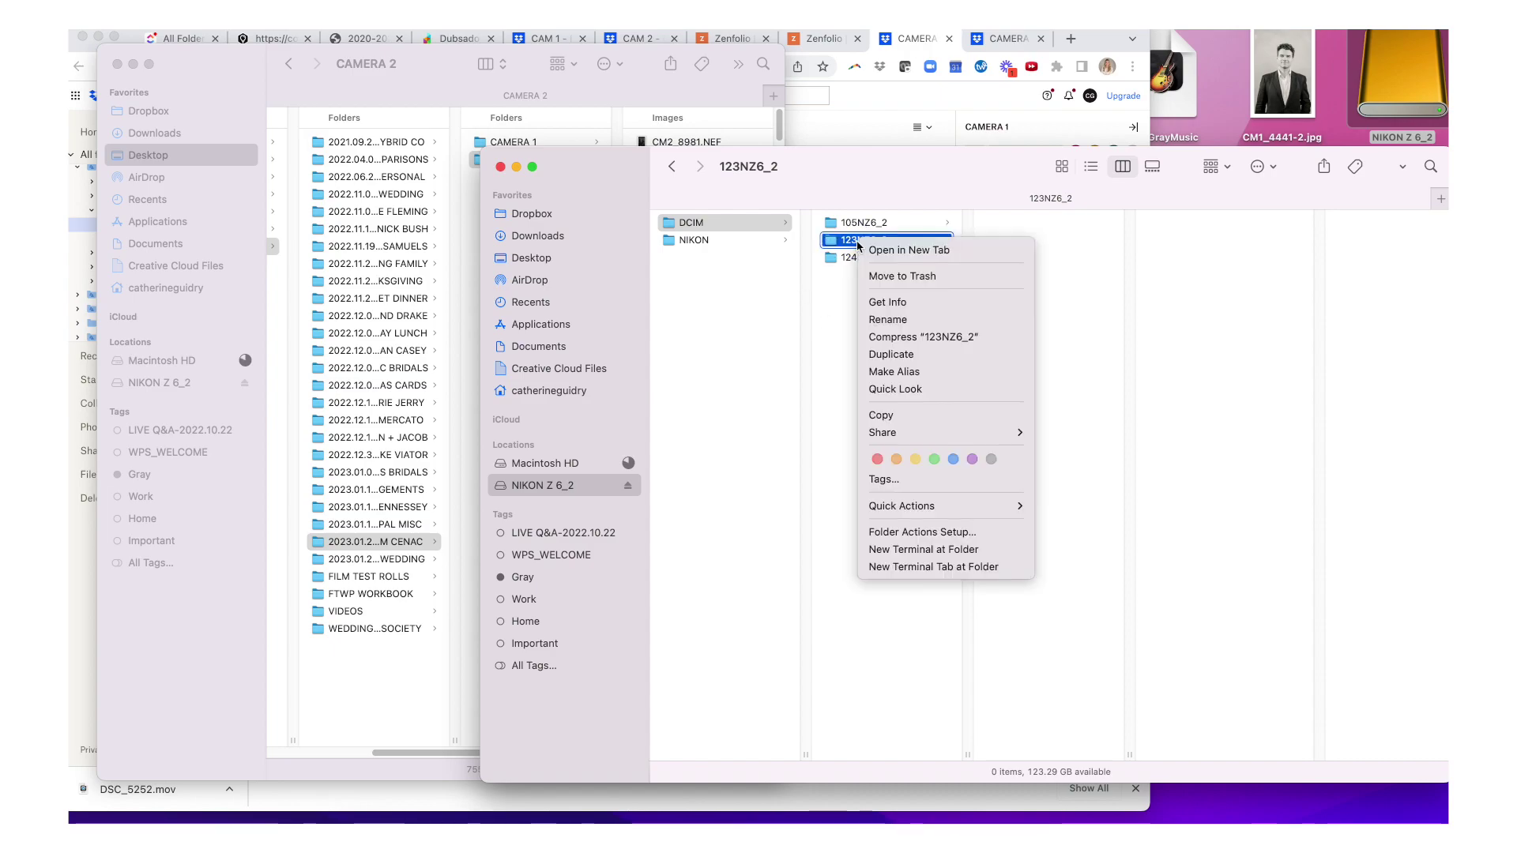
{"action": "left_click", "coordinate": [885, 284]}
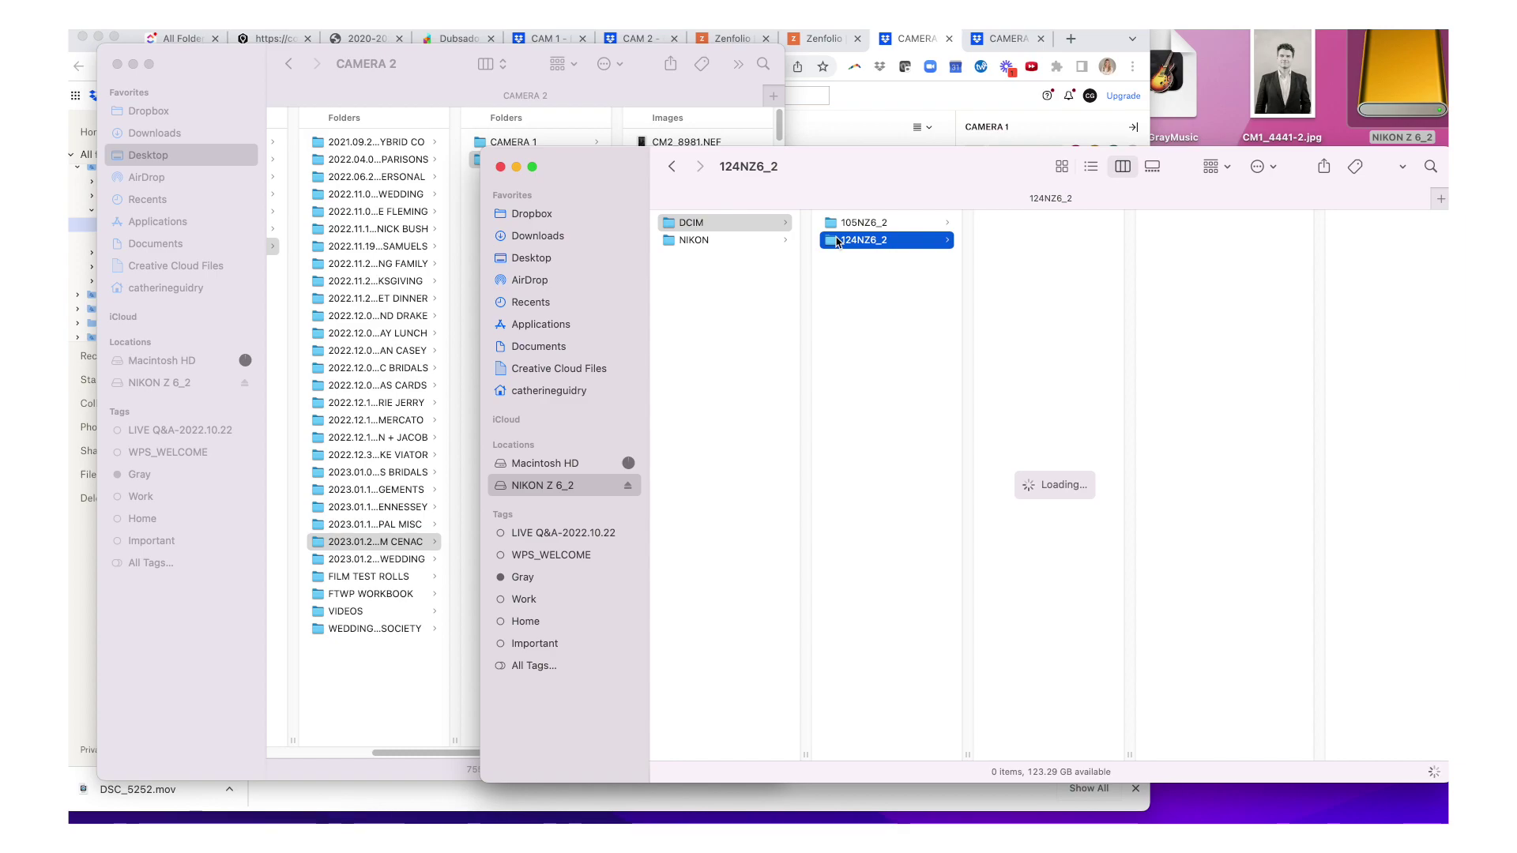
- Preview images in 124NZ6_2 such as DSC_6352.JPG, then close the card's window
{"action": "key", "text": "Right"}
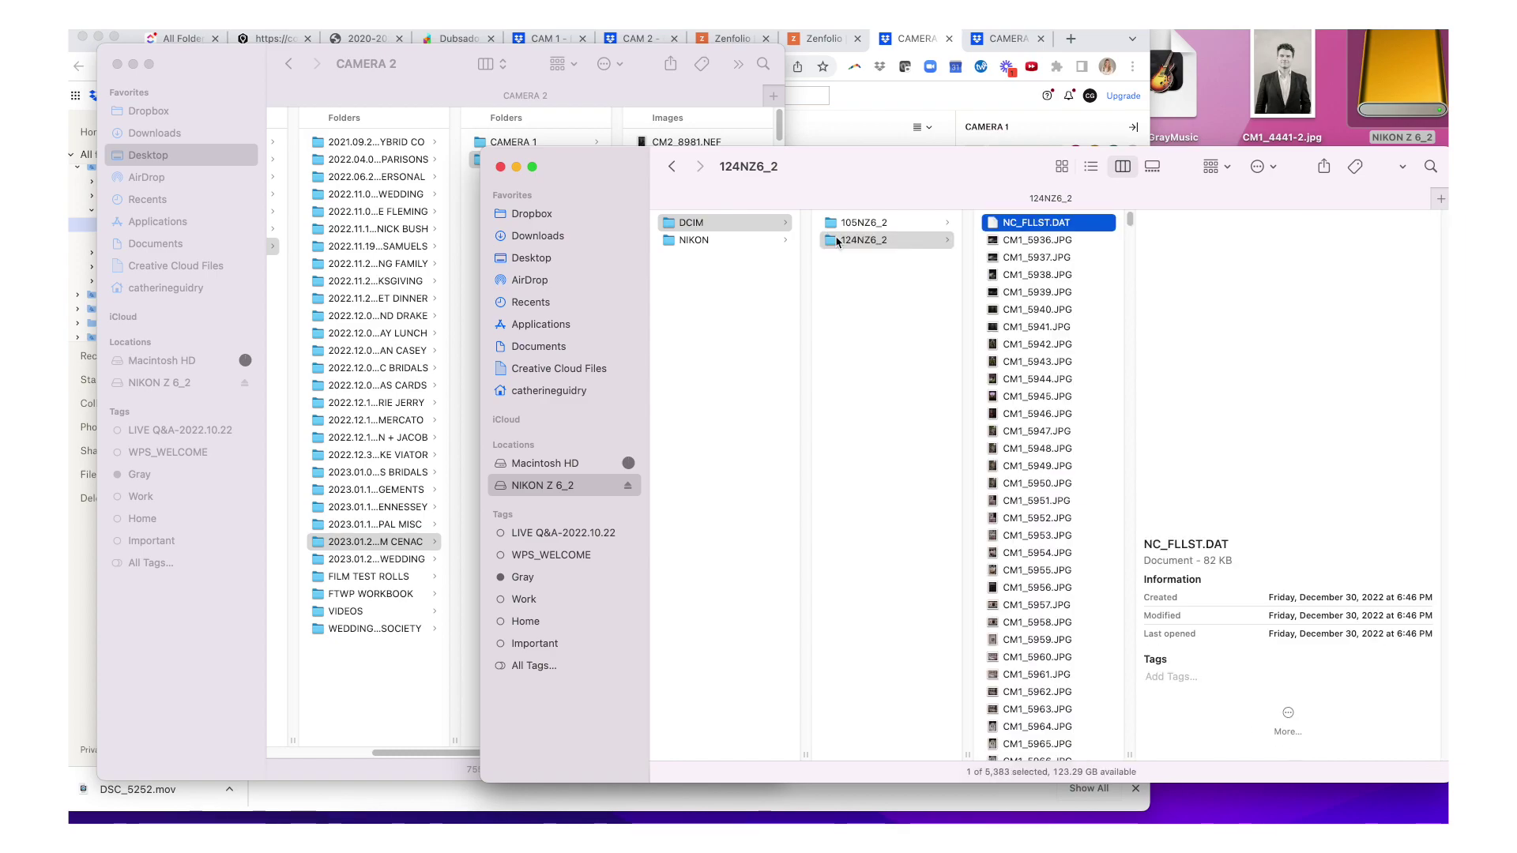
{"action": "key", "text": "Down"}
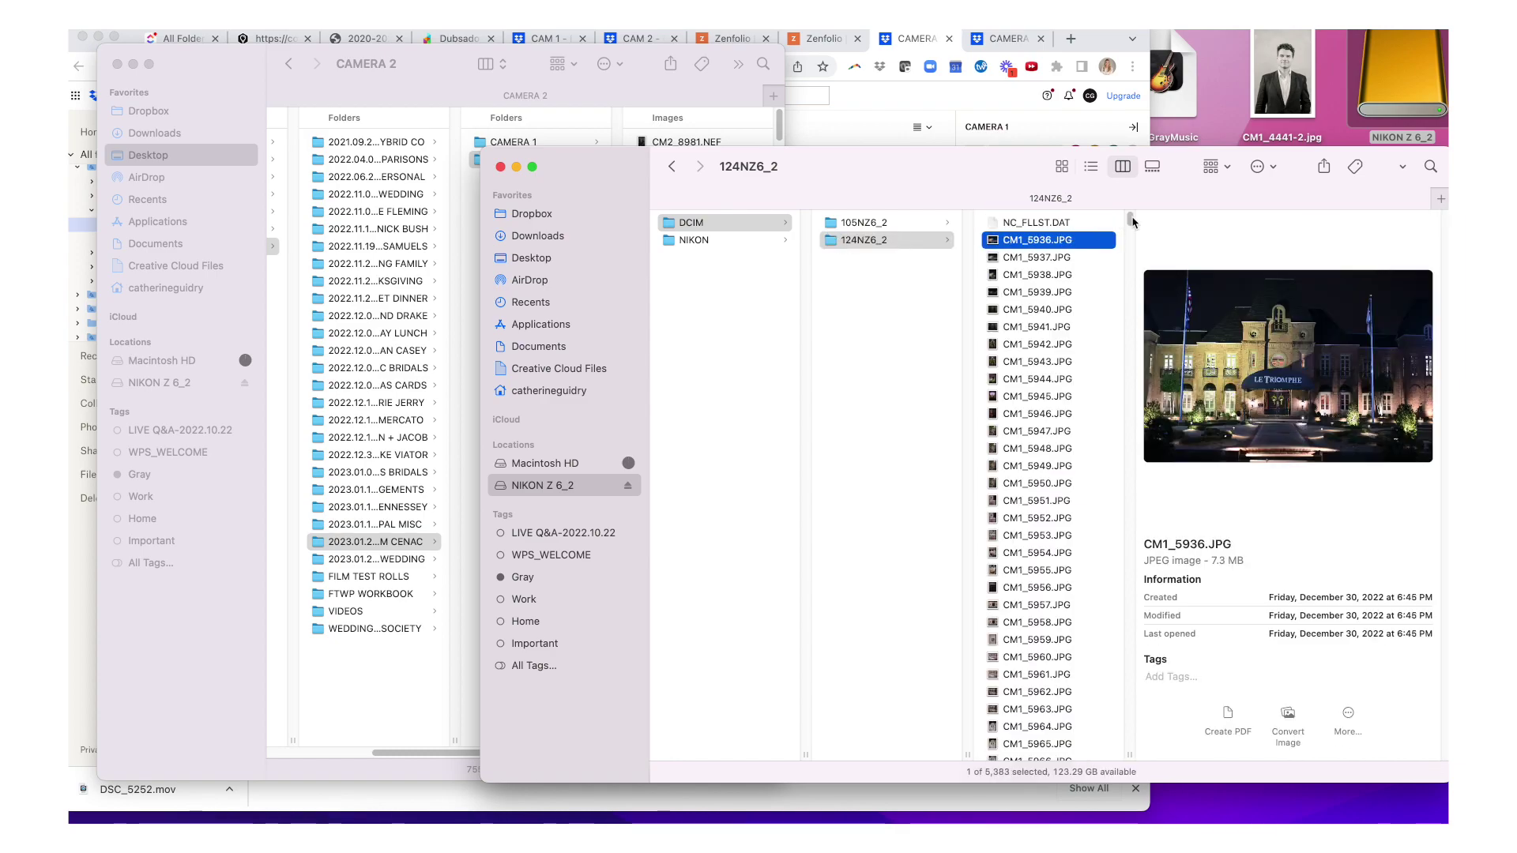
{"action": "left_click_drag", "start_coordinate": [1130, 222], "coordinate": [1128, 423]}
{"action": "left_click", "coordinate": [1057, 361]}
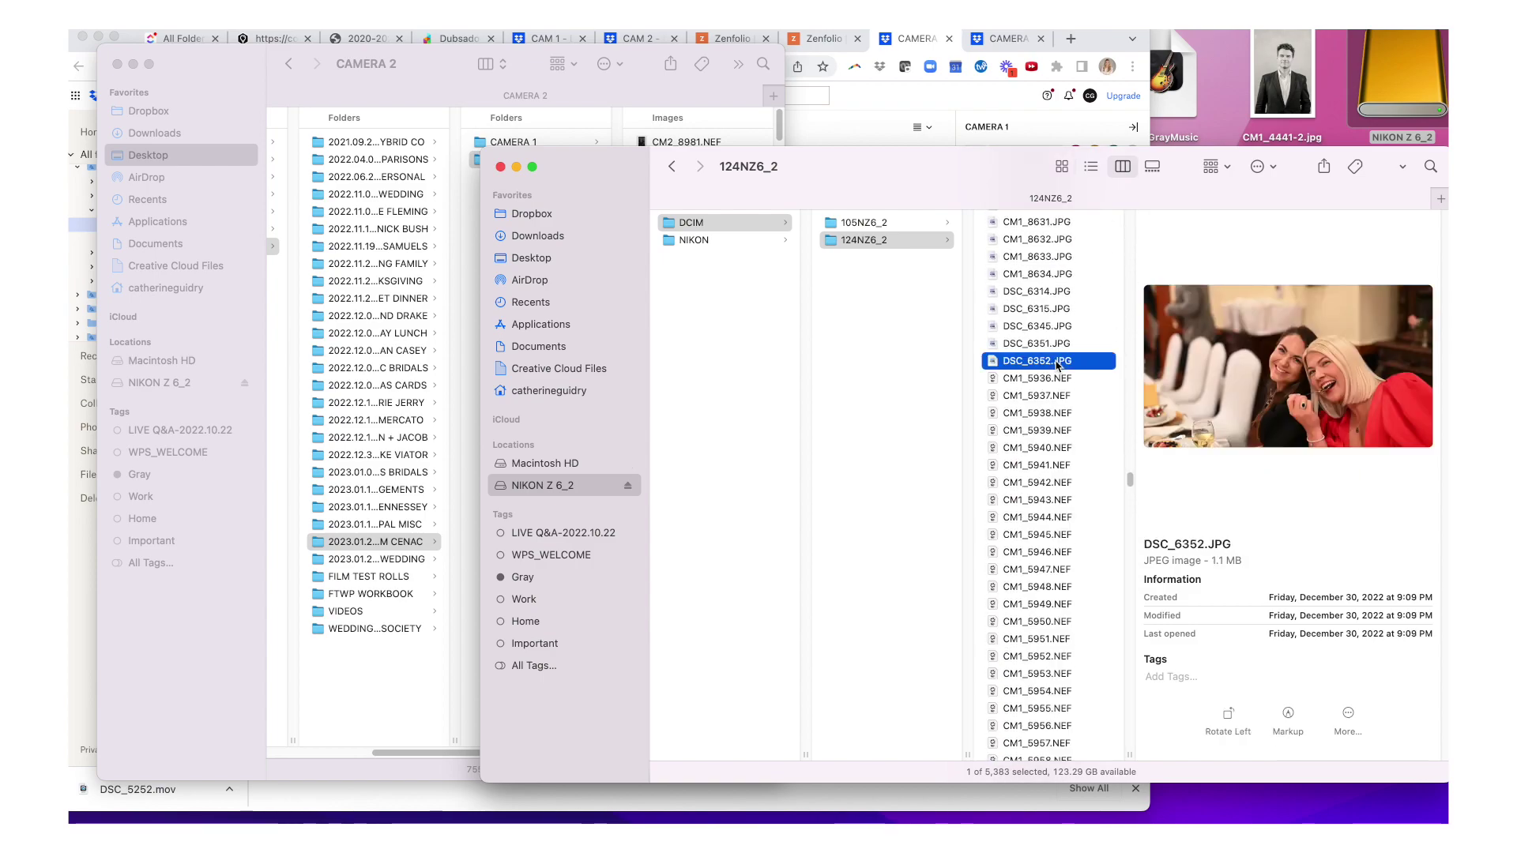
{"action": "left_click", "coordinate": [500, 166]}
{"action": "key", "text": "ctrl+Up"}
{"action": "left_click", "coordinate": [582, 229]}
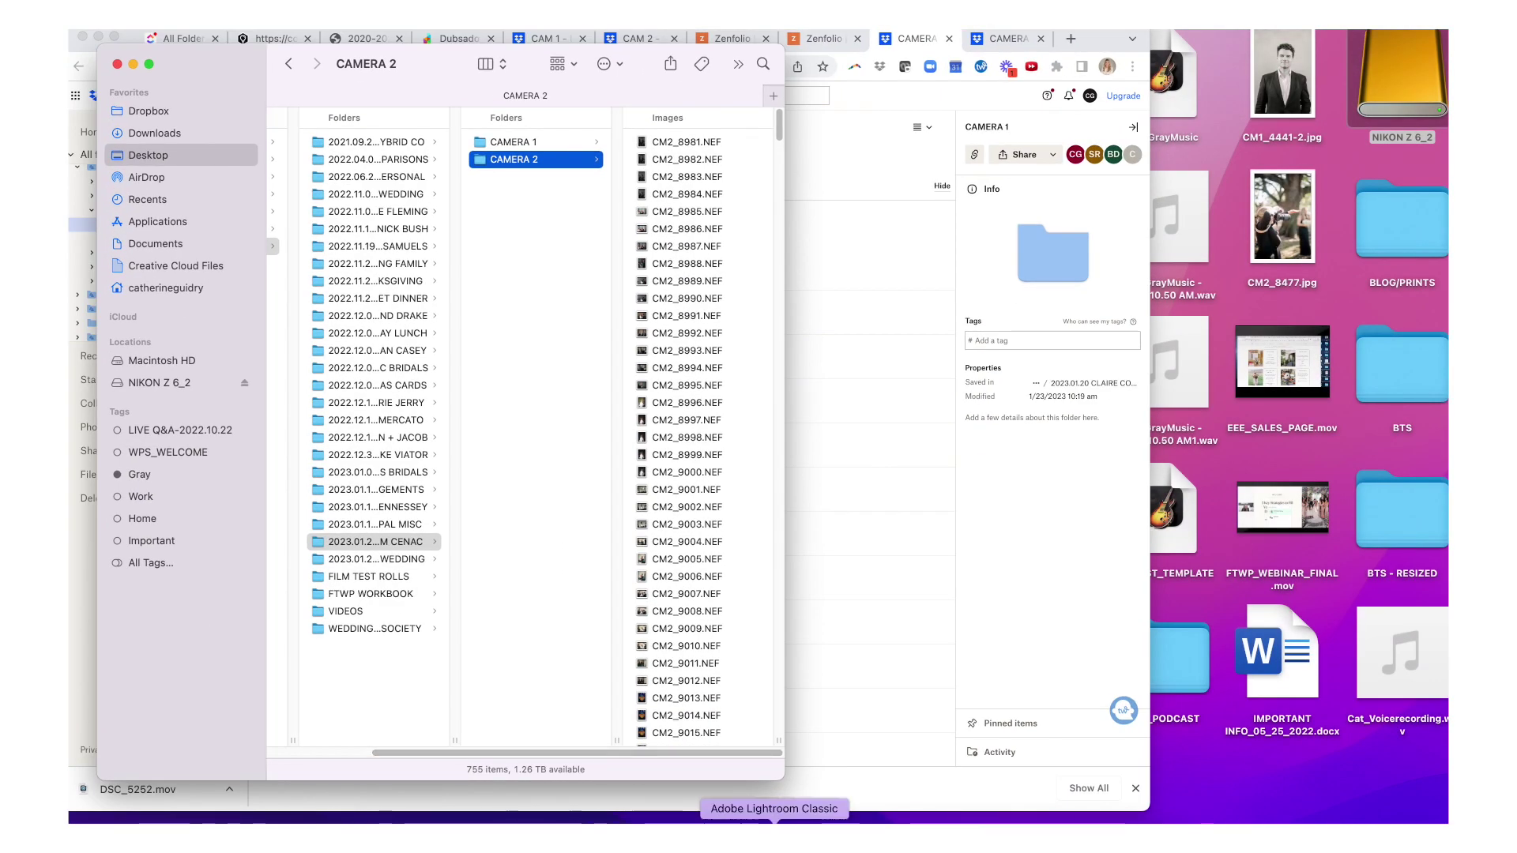
- Select all 1,901 imported photos, add them to CAMERA 1, and check background activity
{"action": "left_click", "coordinate": [761, 819]}
{"action": "left_click", "coordinate": [513, 213]}
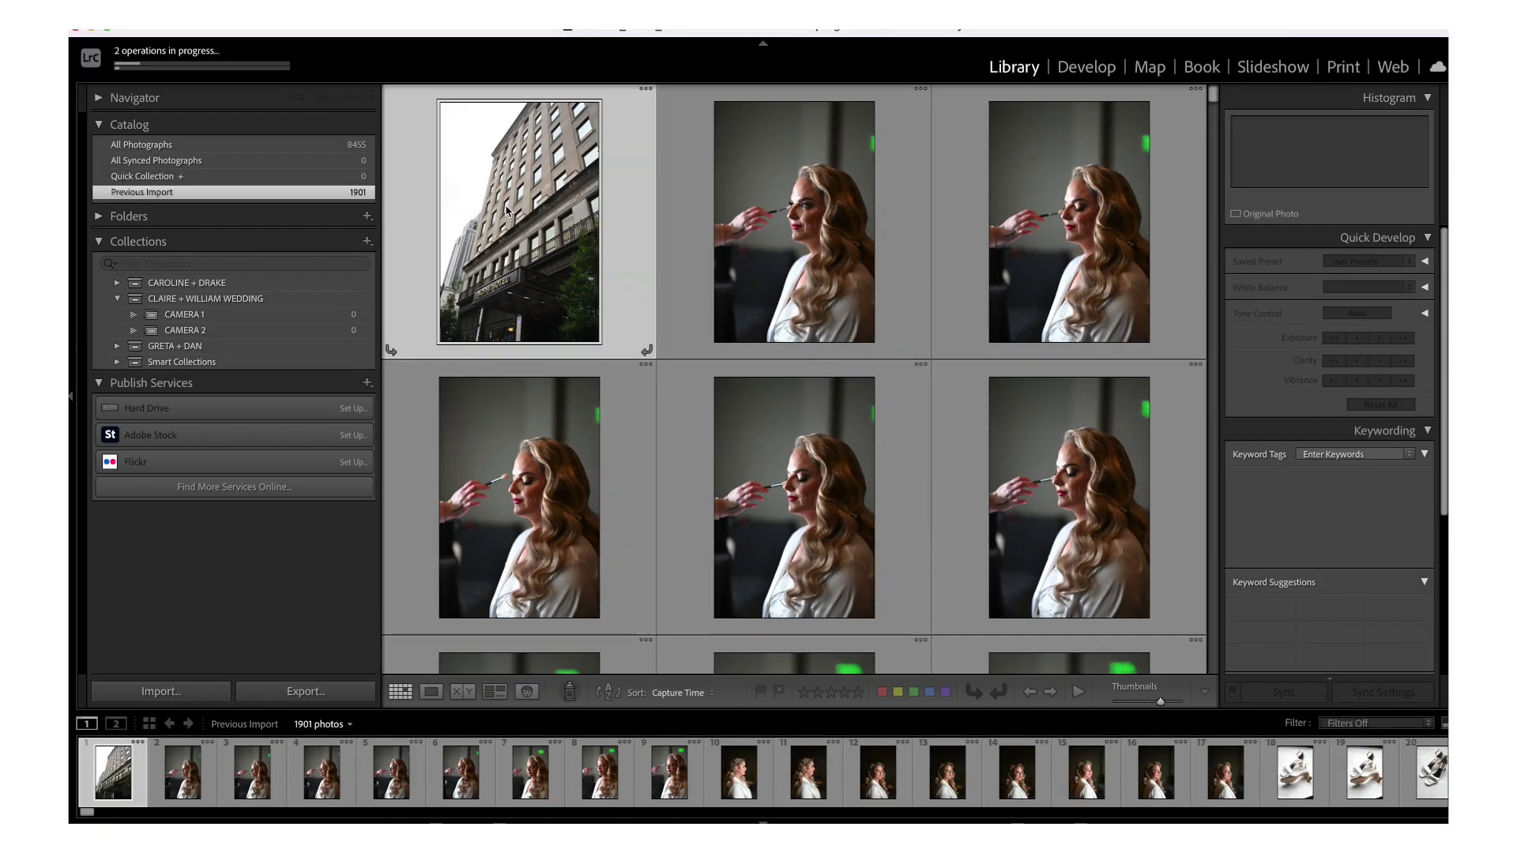
{"action": "key", "text": "super+a"}
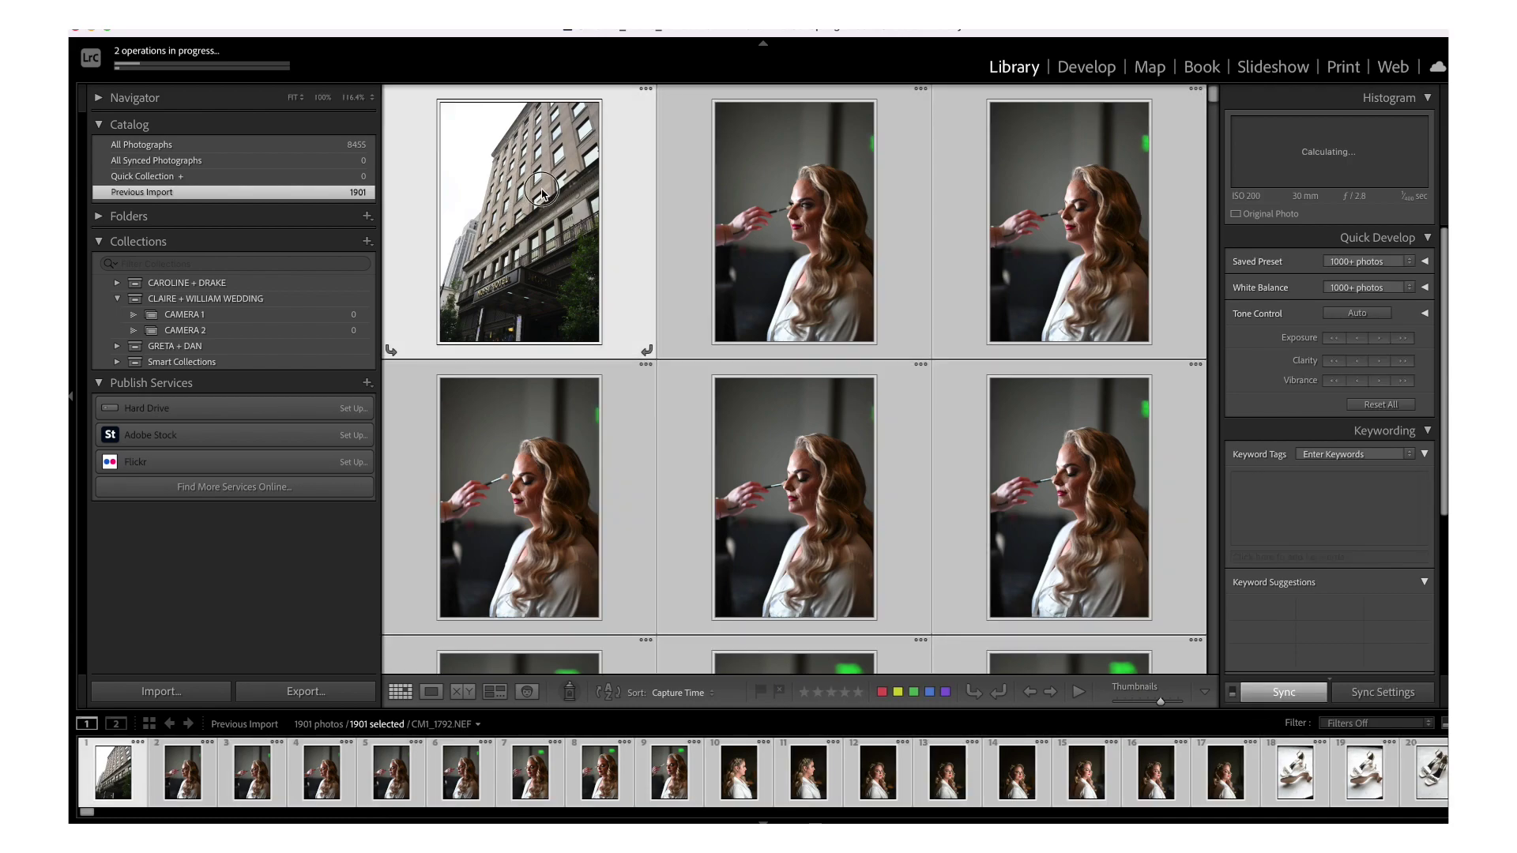
{"action": "left_click_drag", "start_coordinate": [250, 316], "coordinate": [217, 319]}
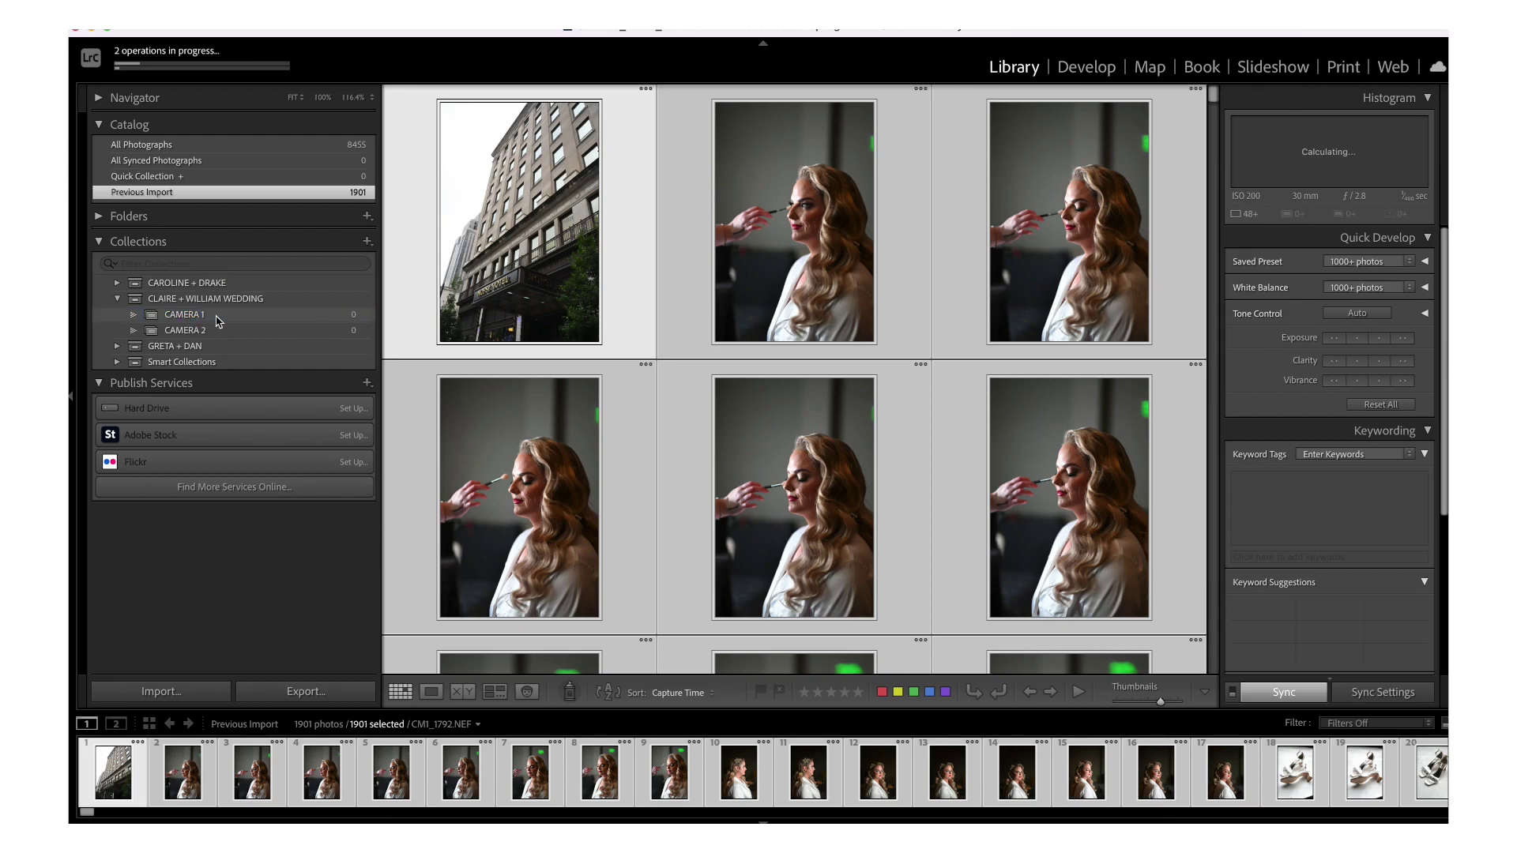
{"action": "left_click", "coordinate": [182, 71]}
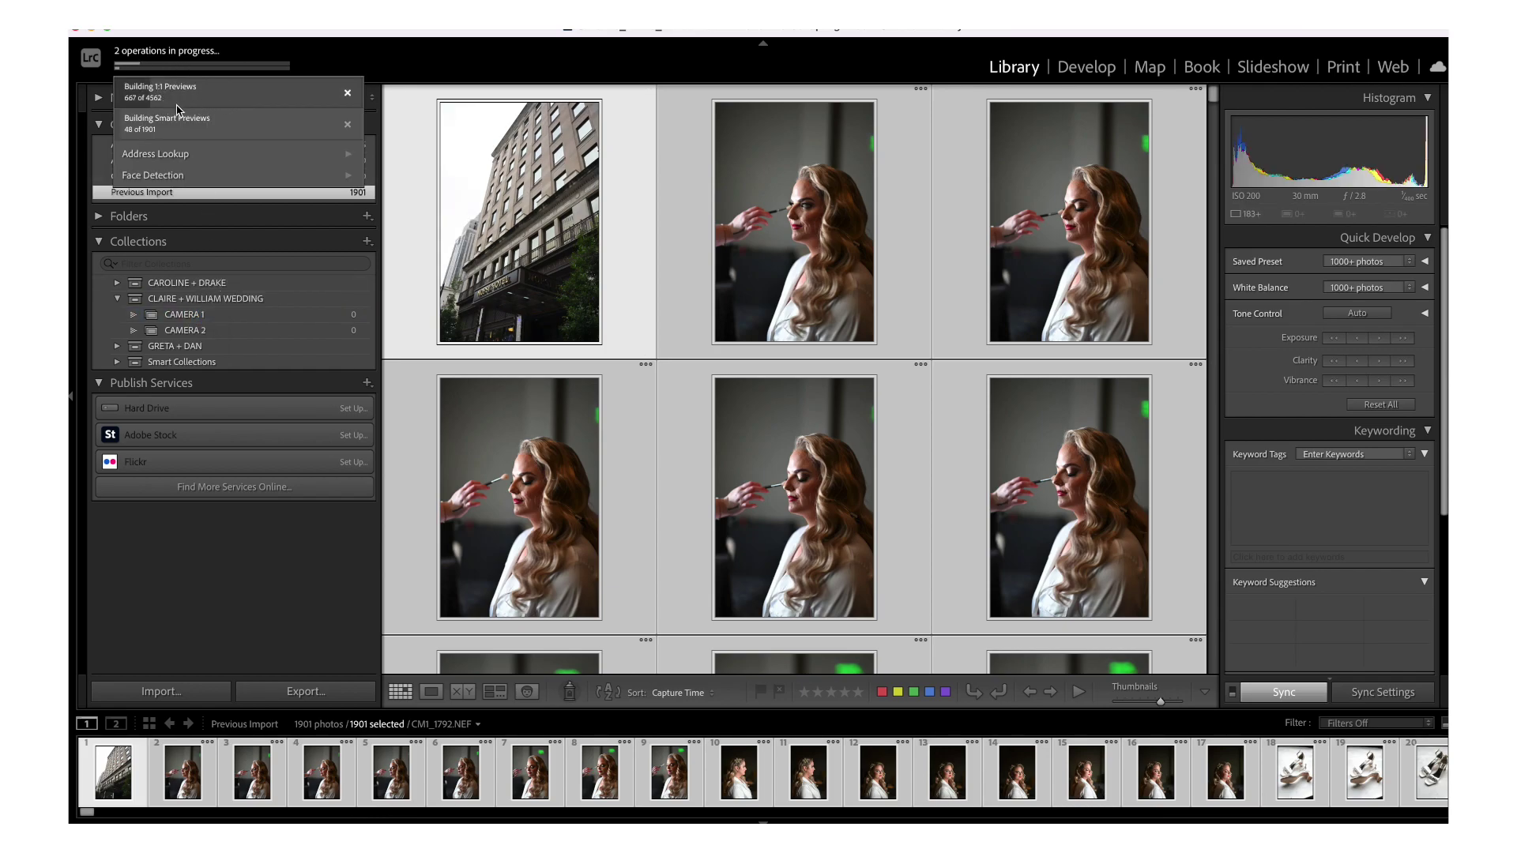
{"action": "left_click", "coordinate": [234, 54]}
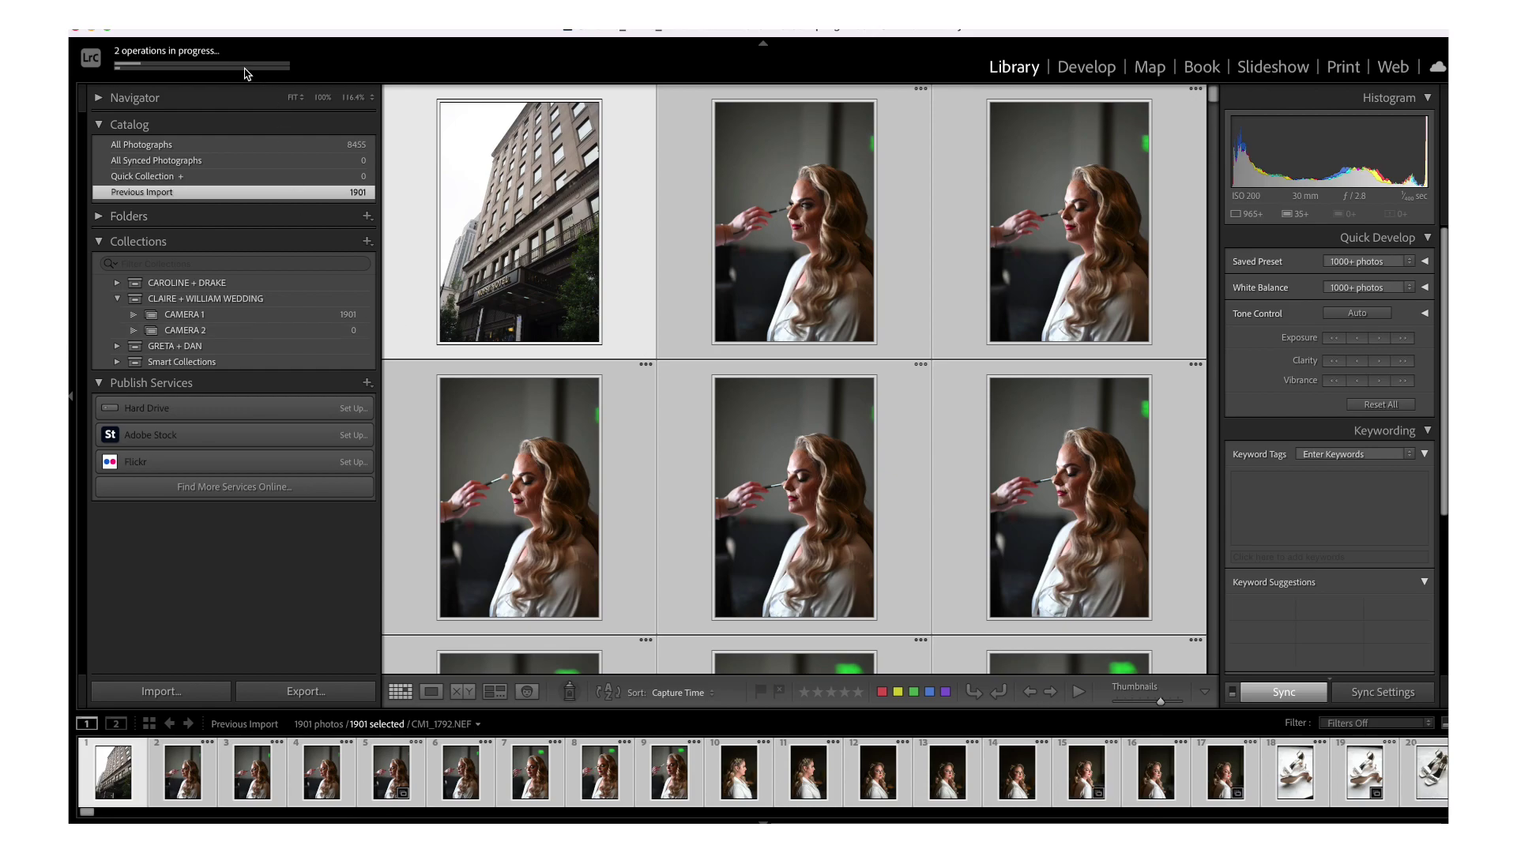
- Import the 755 CAMERA 2 raw photos from the 2023.01.20 wedding folder into the catalog
{"action": "left_click", "coordinate": [240, 28]}
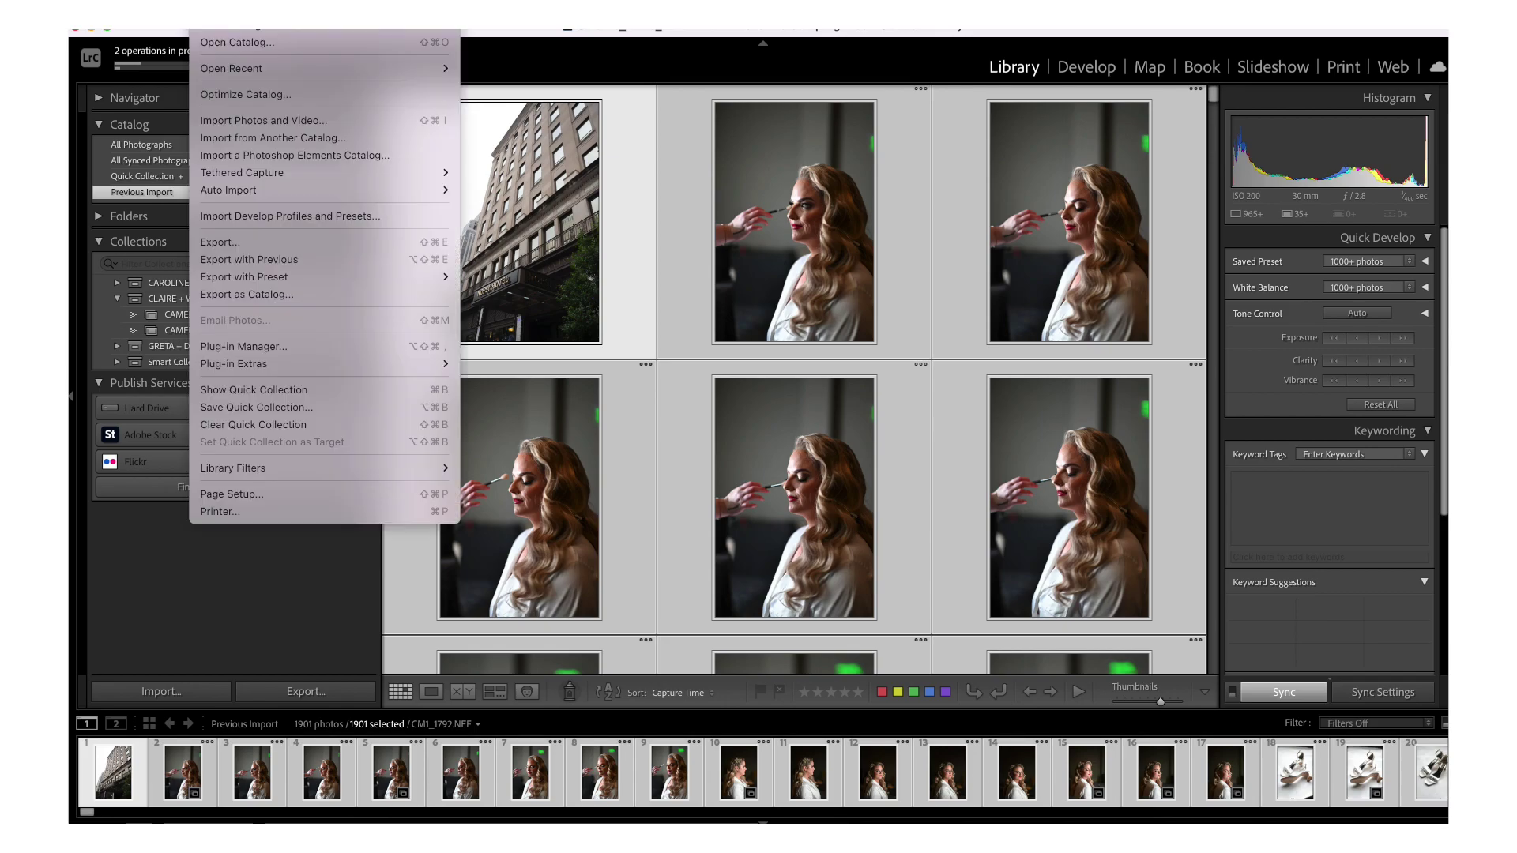
{"action": "left_click", "coordinate": [265, 122]}
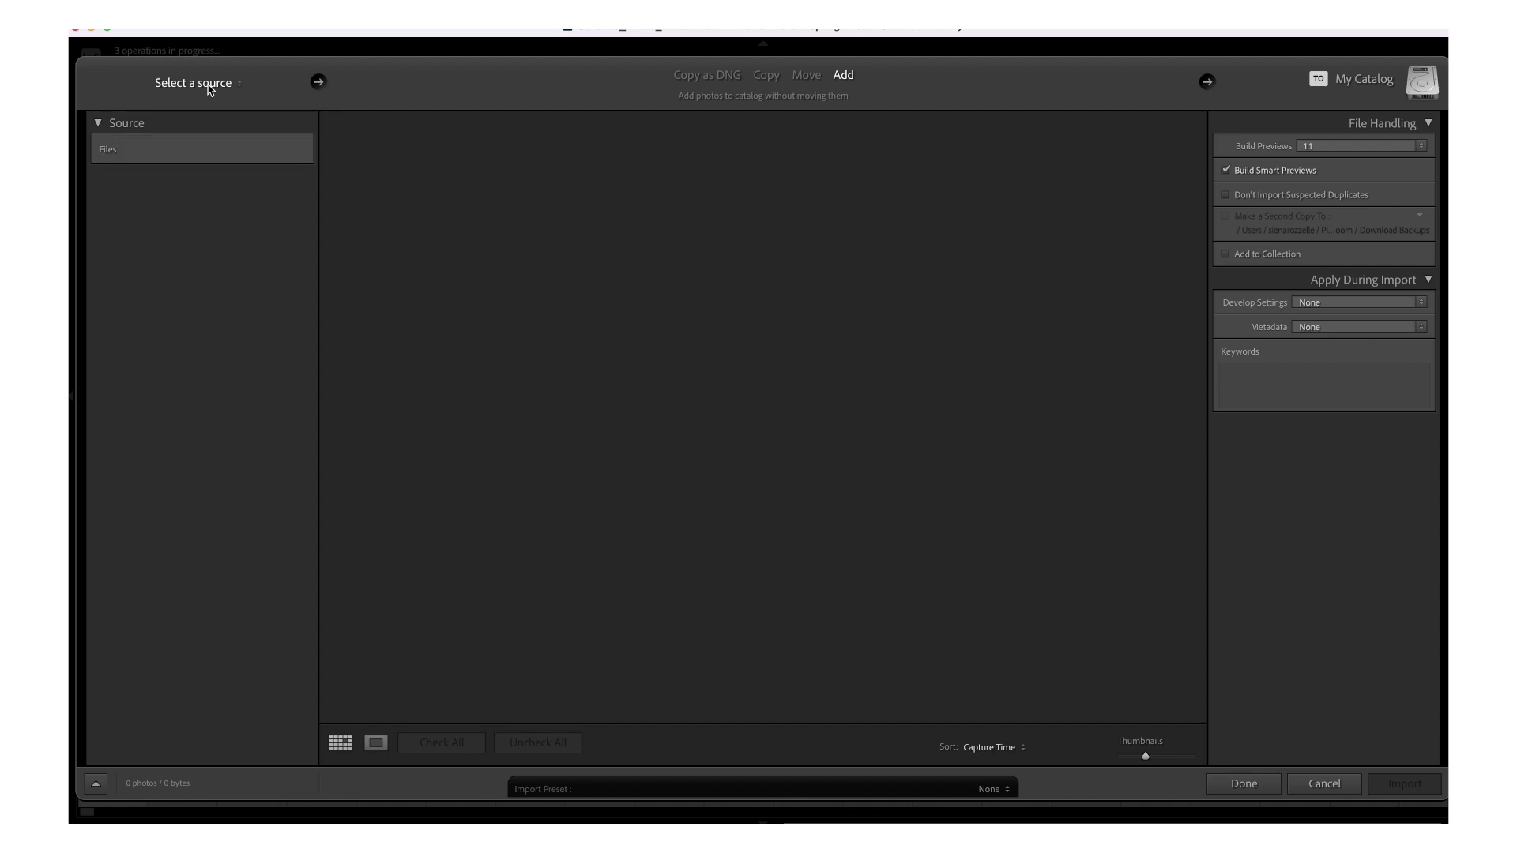
{"action": "left_click", "coordinate": [222, 85]}
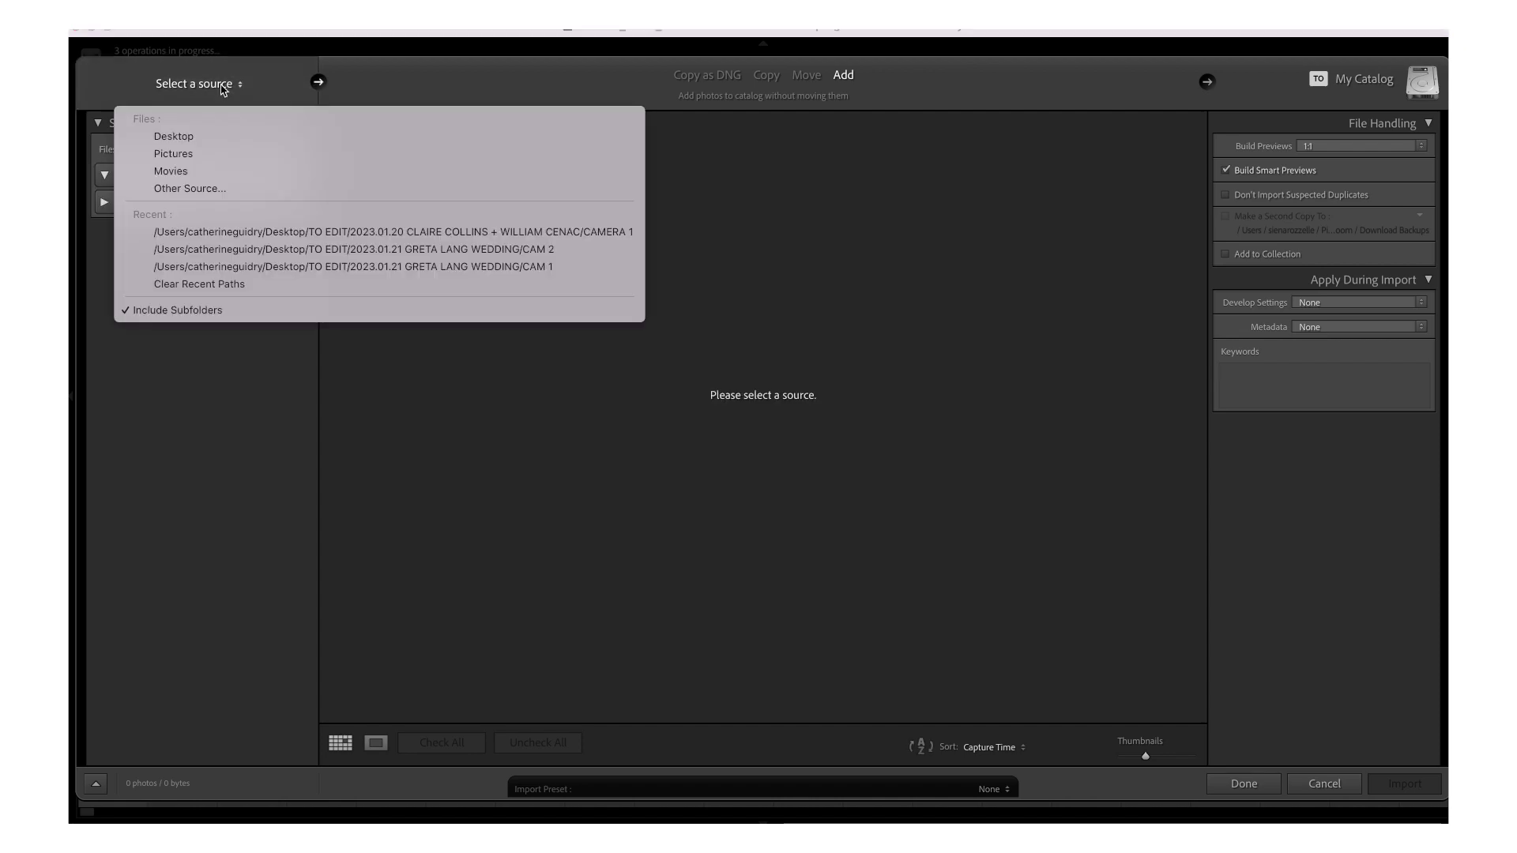
{"action": "left_click", "coordinate": [215, 190]}
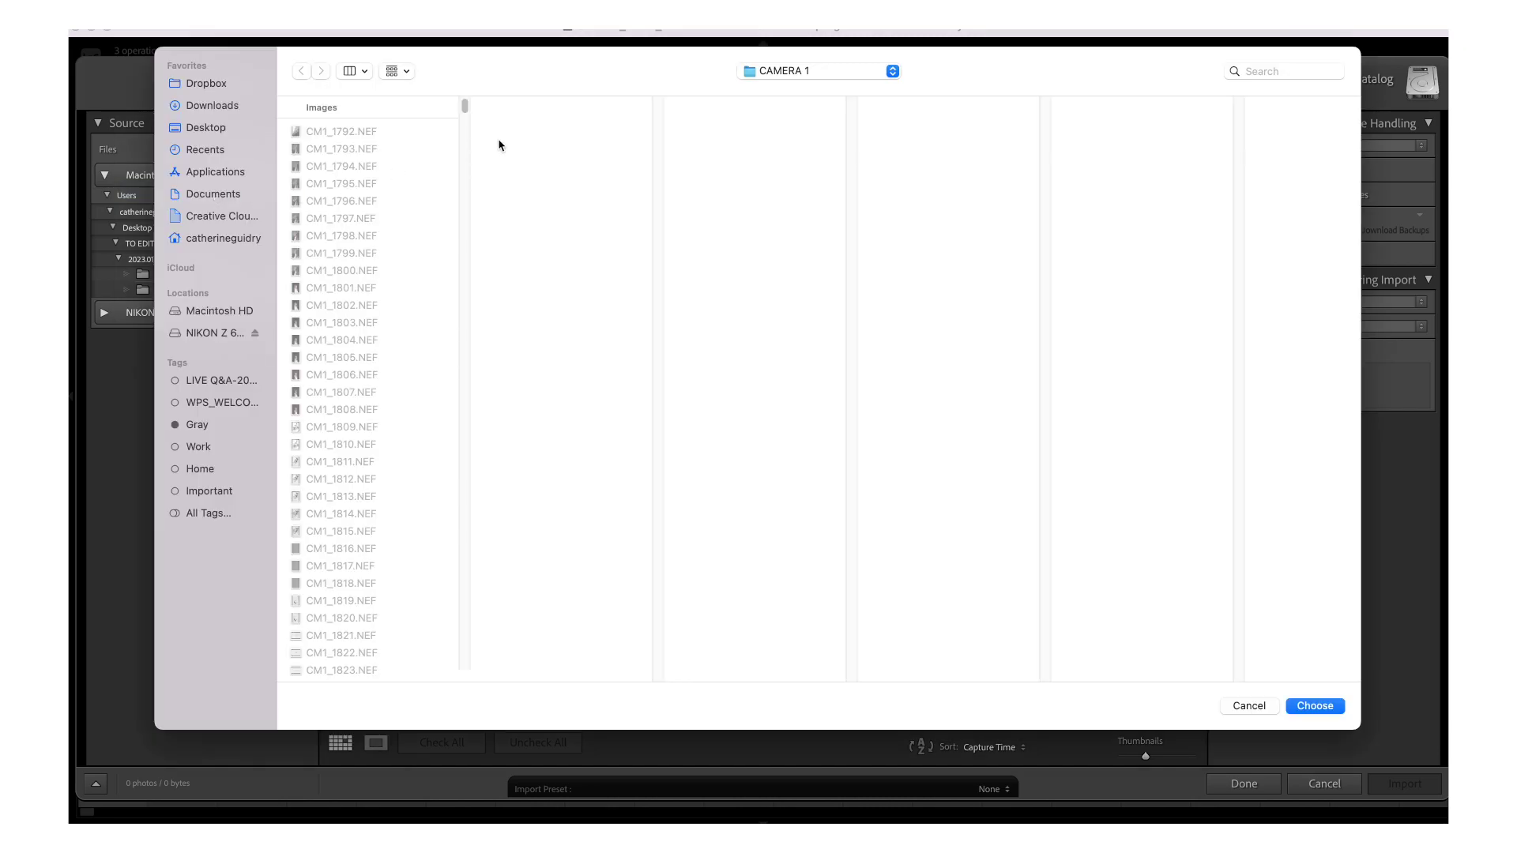
{"action": "left_click", "coordinate": [817, 70]}
{"action": "left_click", "coordinate": [819, 93]}
{"action": "left_click", "coordinate": [1315, 705]}
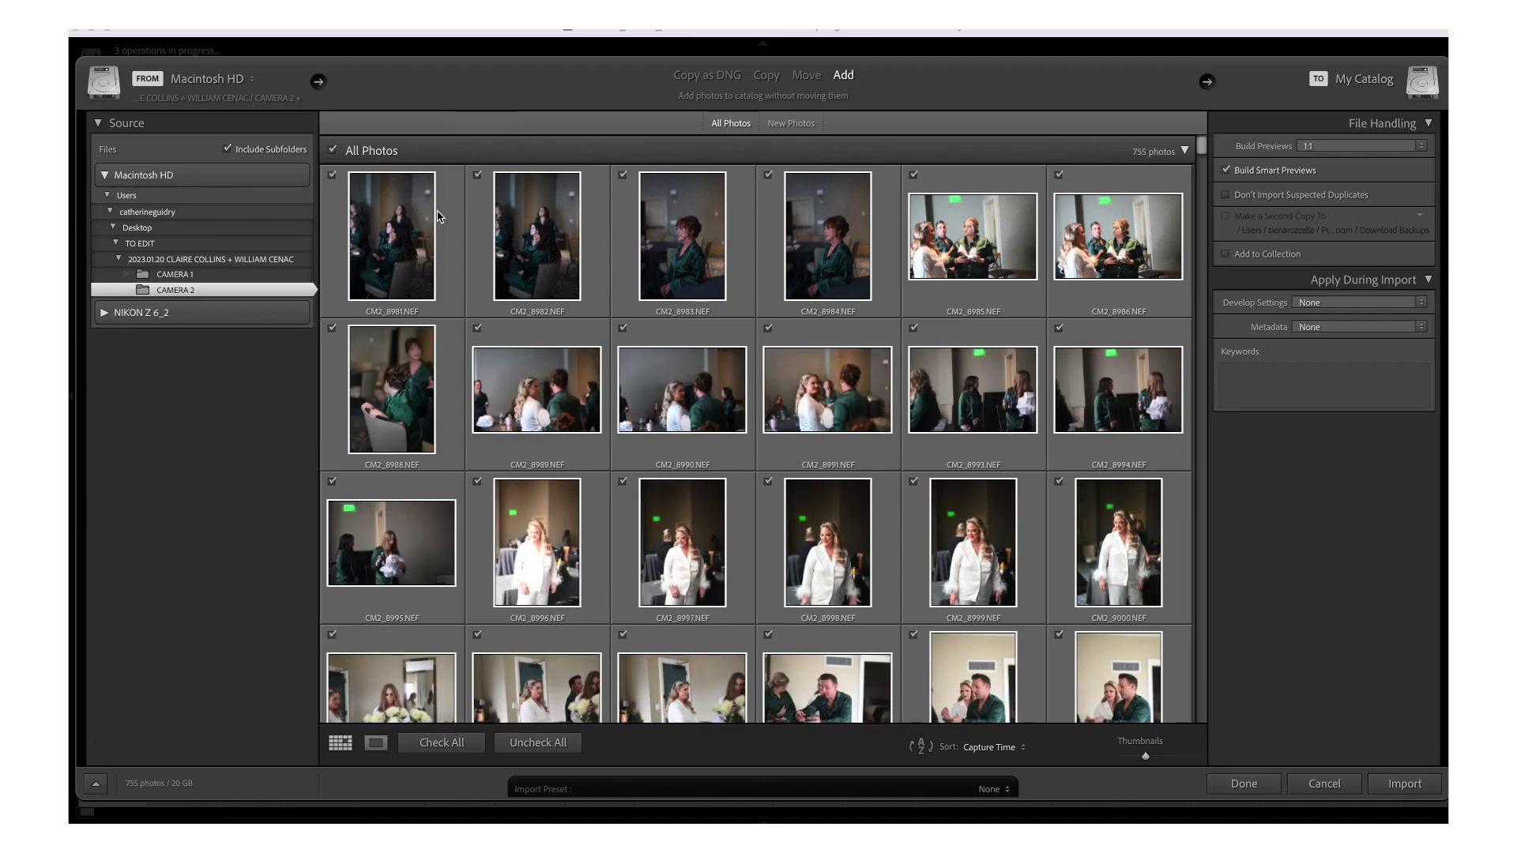
{"action": "key", "text": "Escape"}
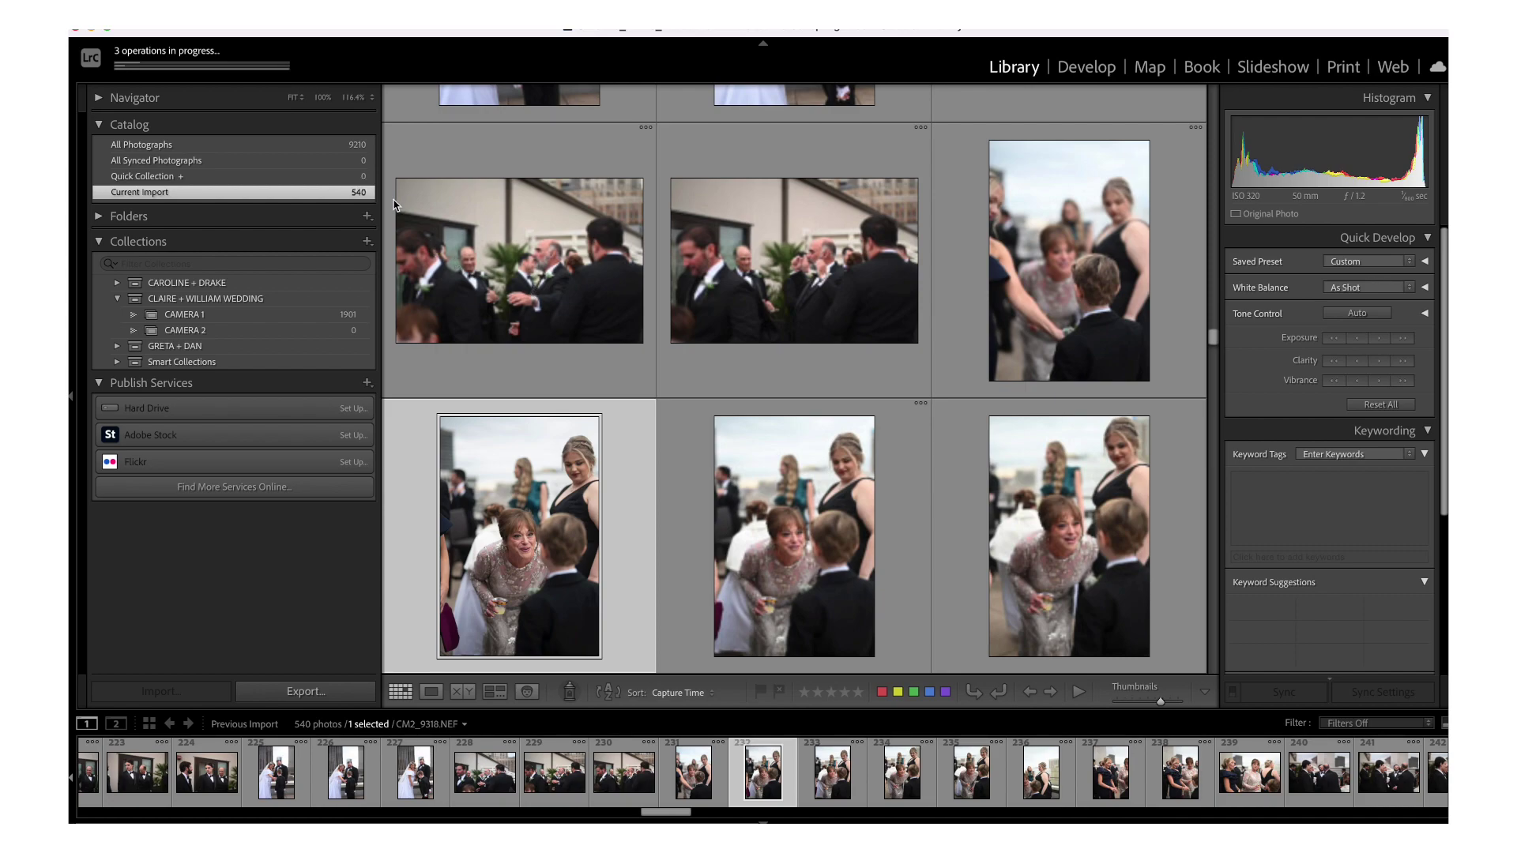
- Select all 755 newly imported photos and add them to the CAMERA 2 collection
{"action": "key", "text": "super+a"}
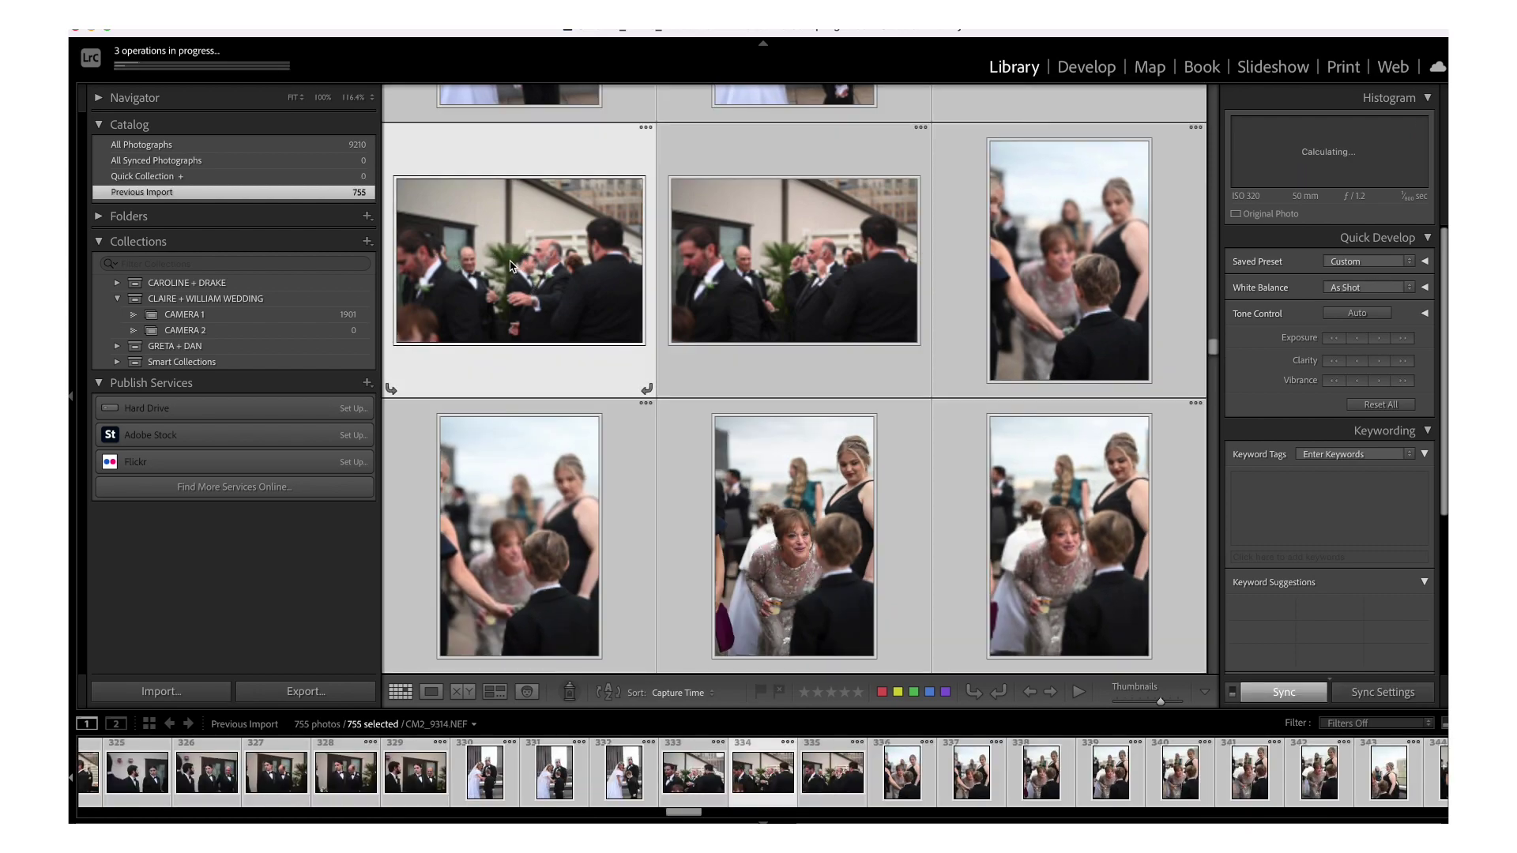
{"action": "left_click_drag", "start_coordinate": [509, 265], "coordinate": [225, 335]}
{"action": "left_click", "coordinate": [207, 3]}
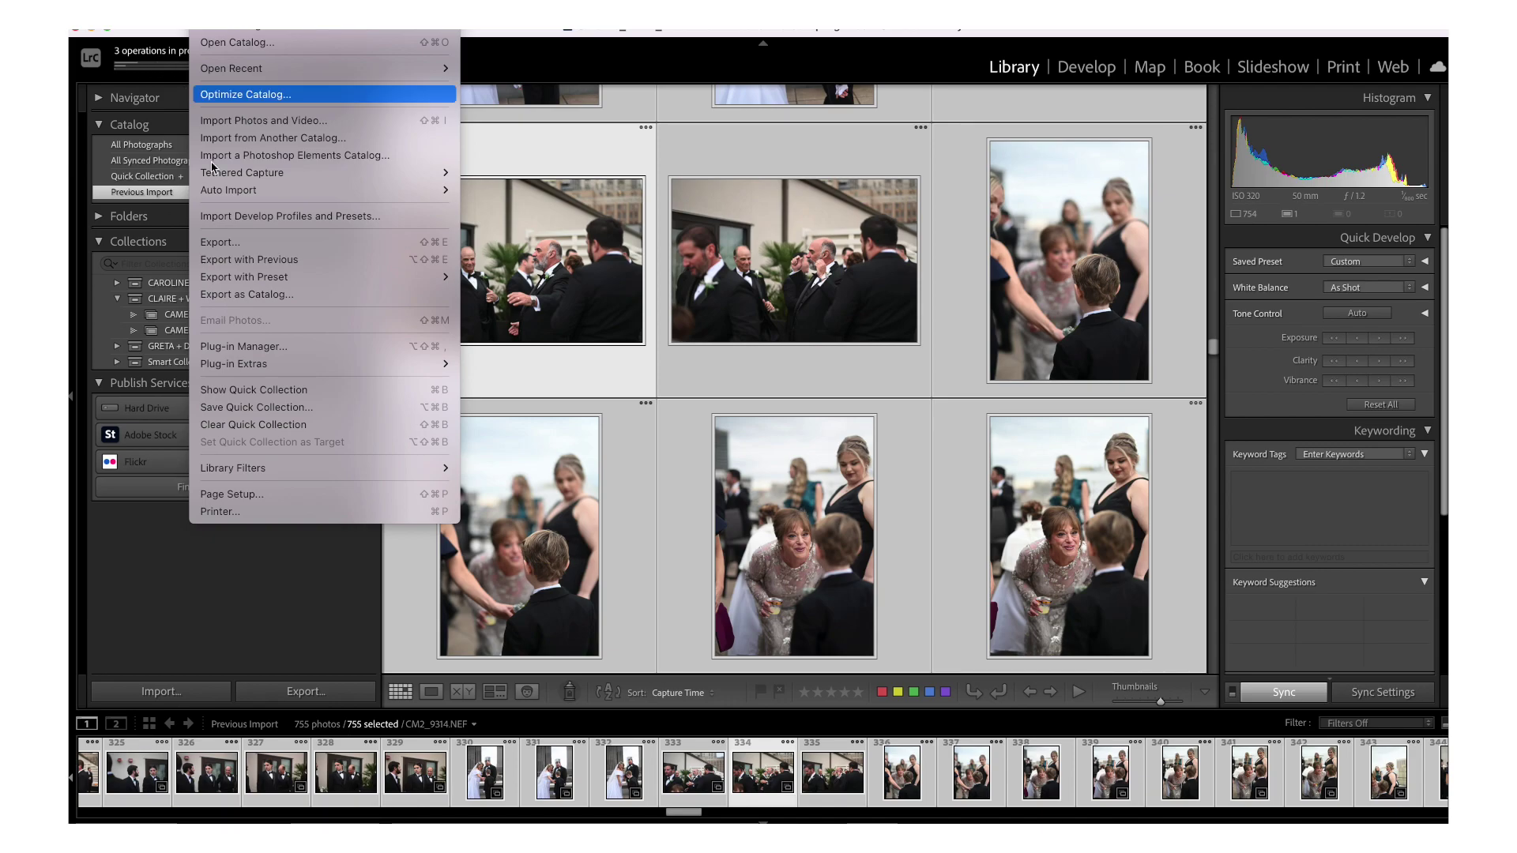
{"action": "key", "text": "Escape"}
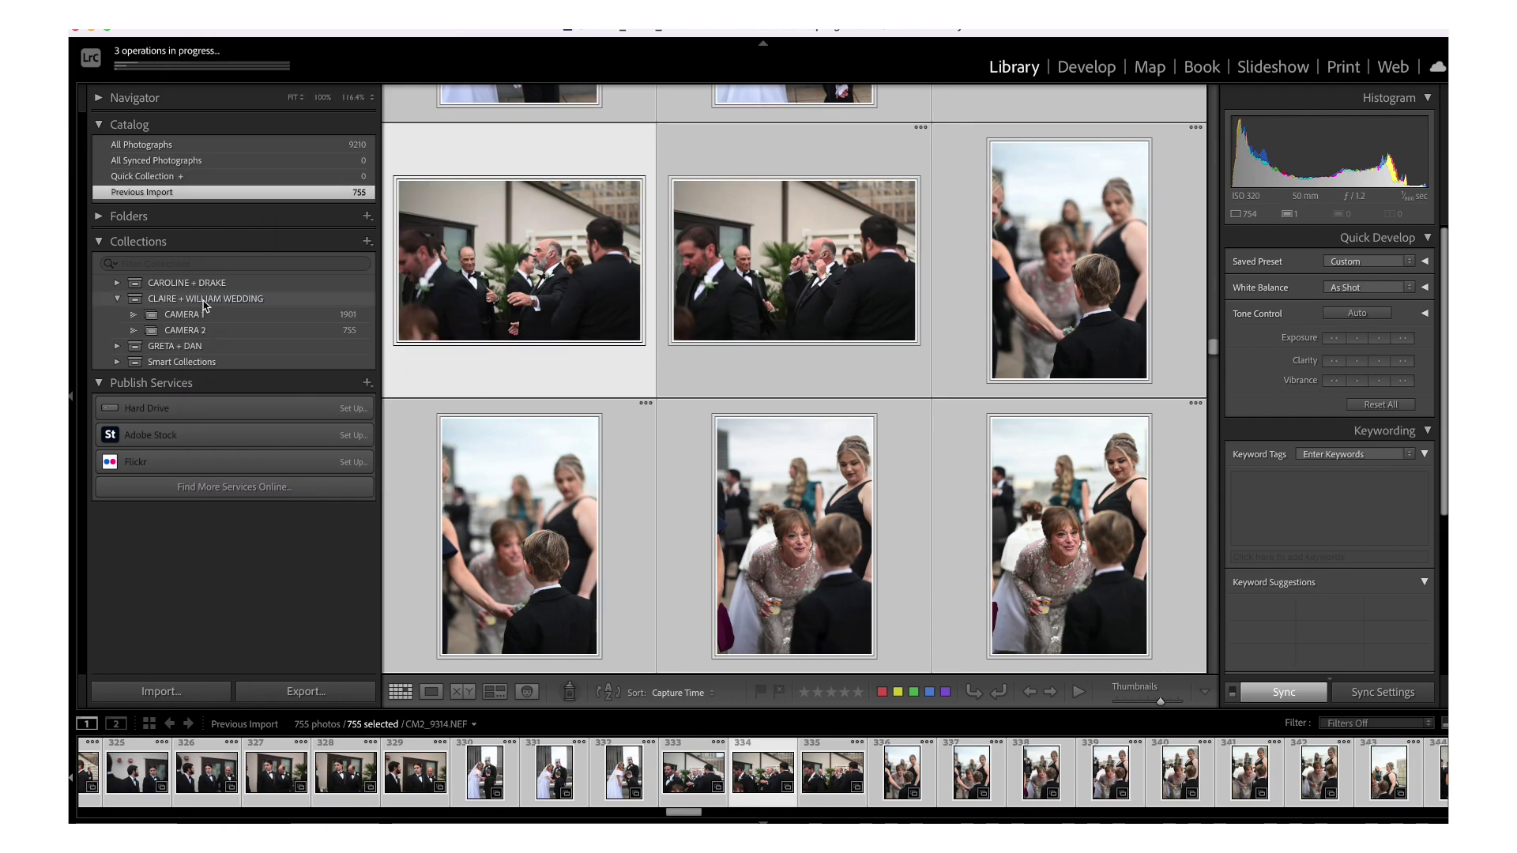
- Check the CAMERA 2 collection and the whole wedding collection set
{"action": "left_click", "coordinate": [203, 304]}
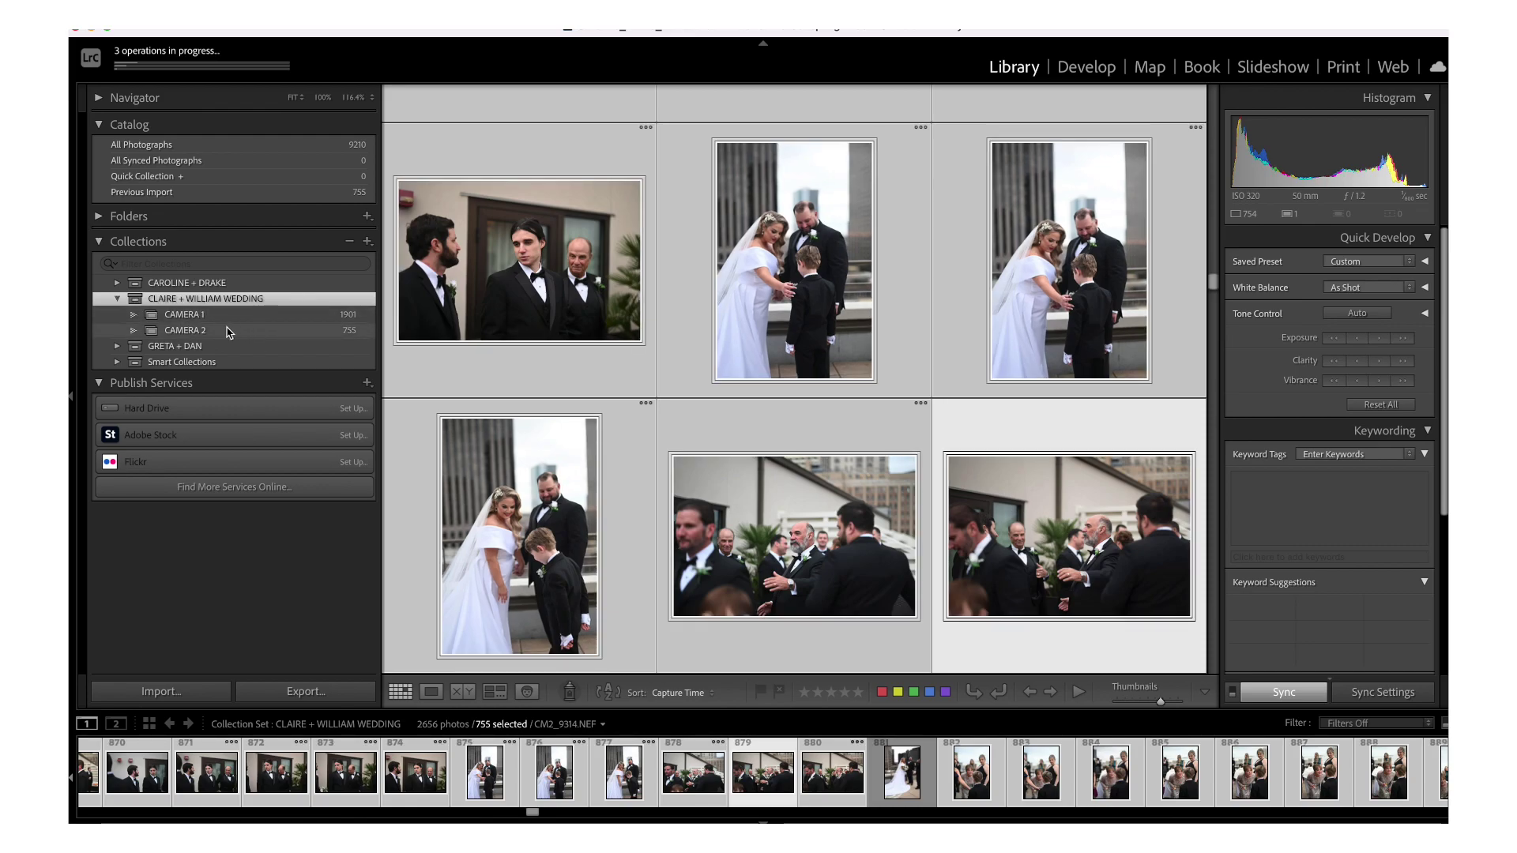
{"action": "left_click", "coordinate": [230, 332]}
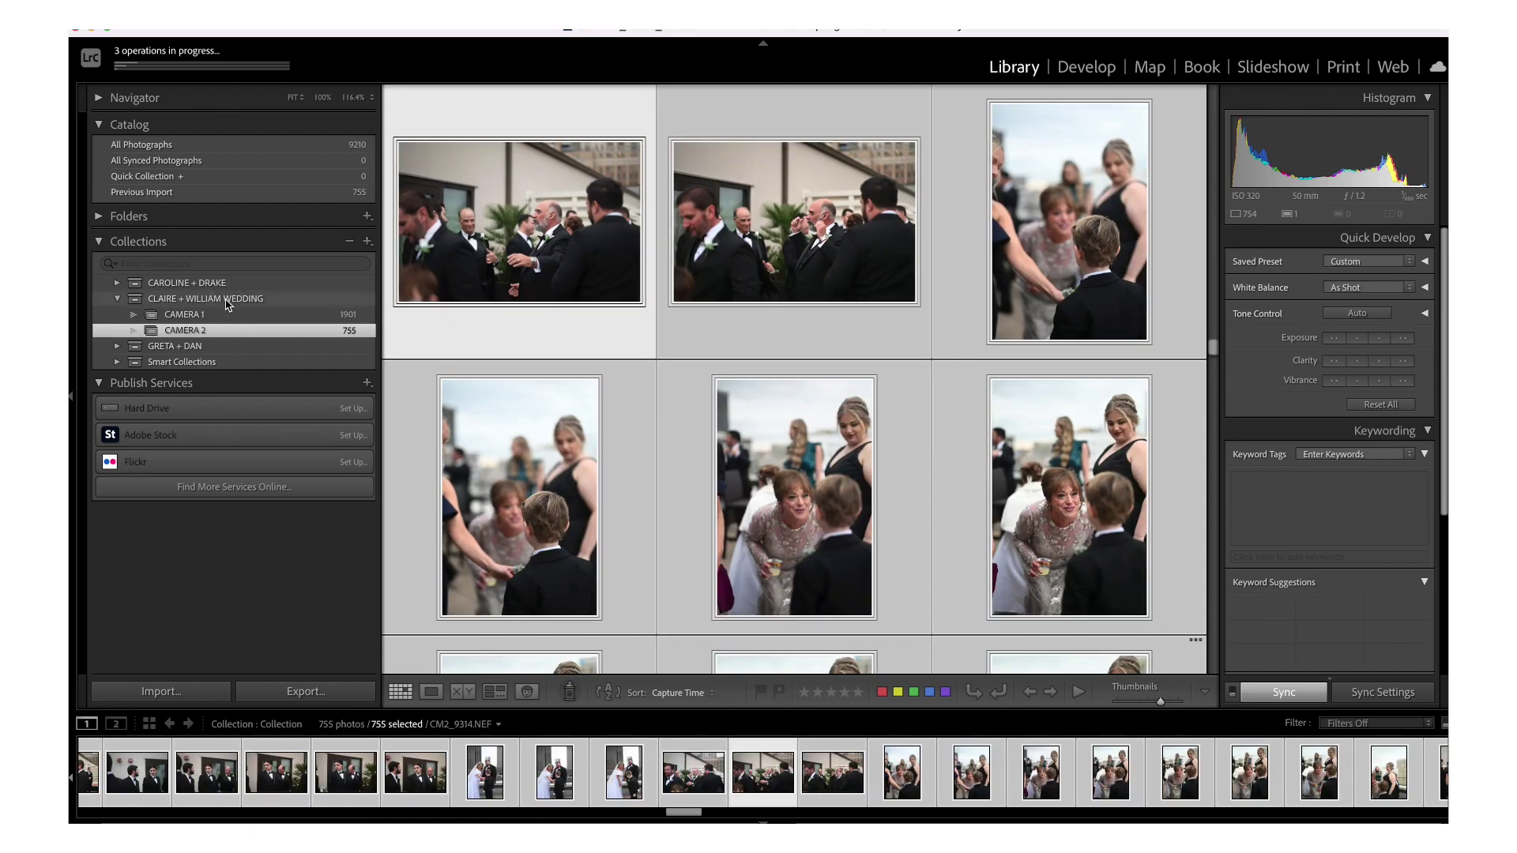
{"action": "left_click", "coordinate": [226, 301]}
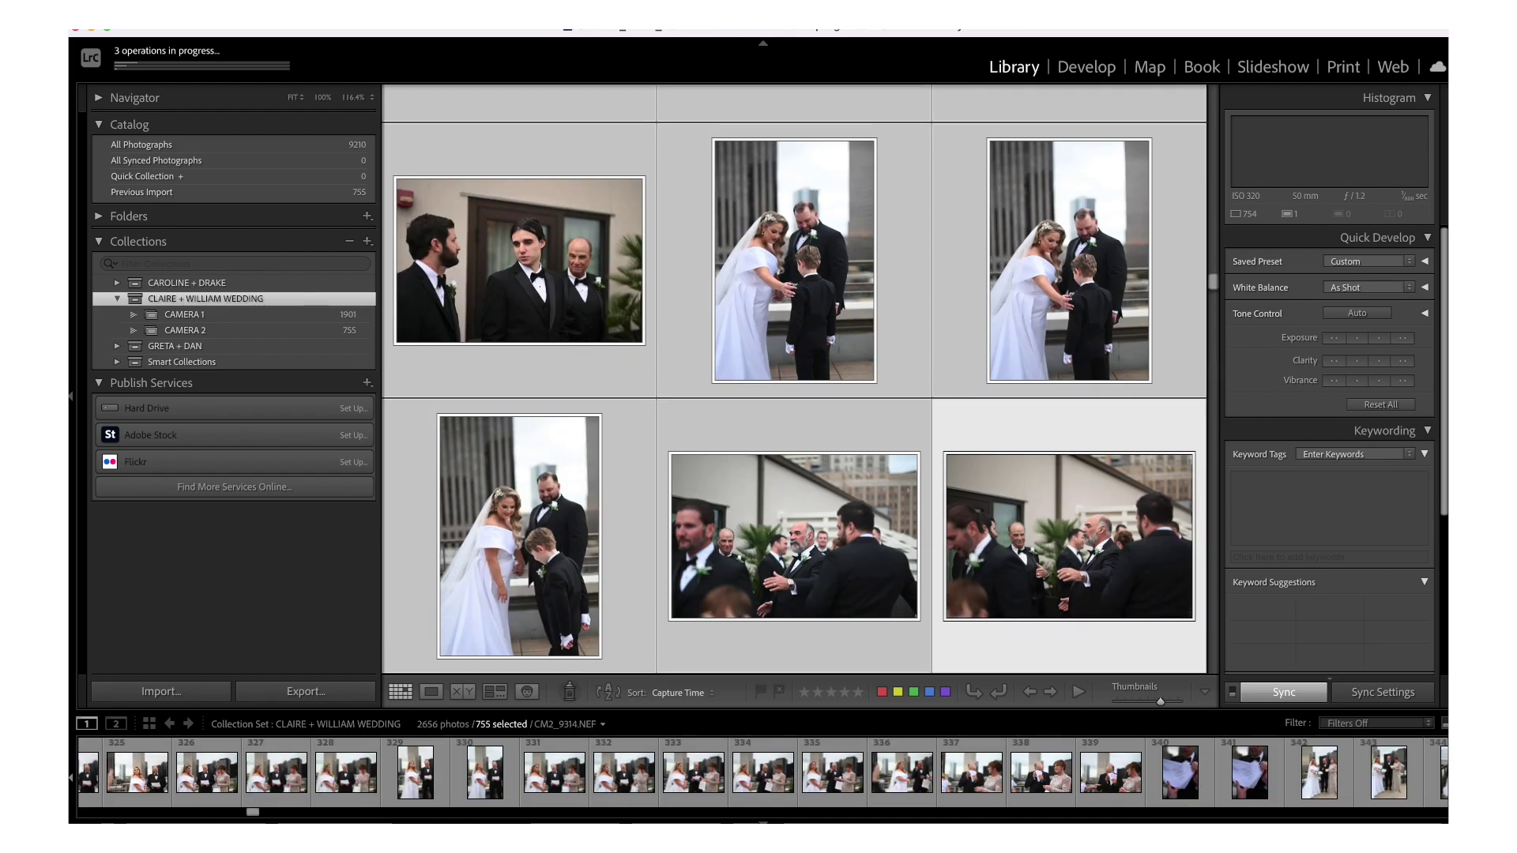
{"action": "left_click", "coordinate": [209, 16]}
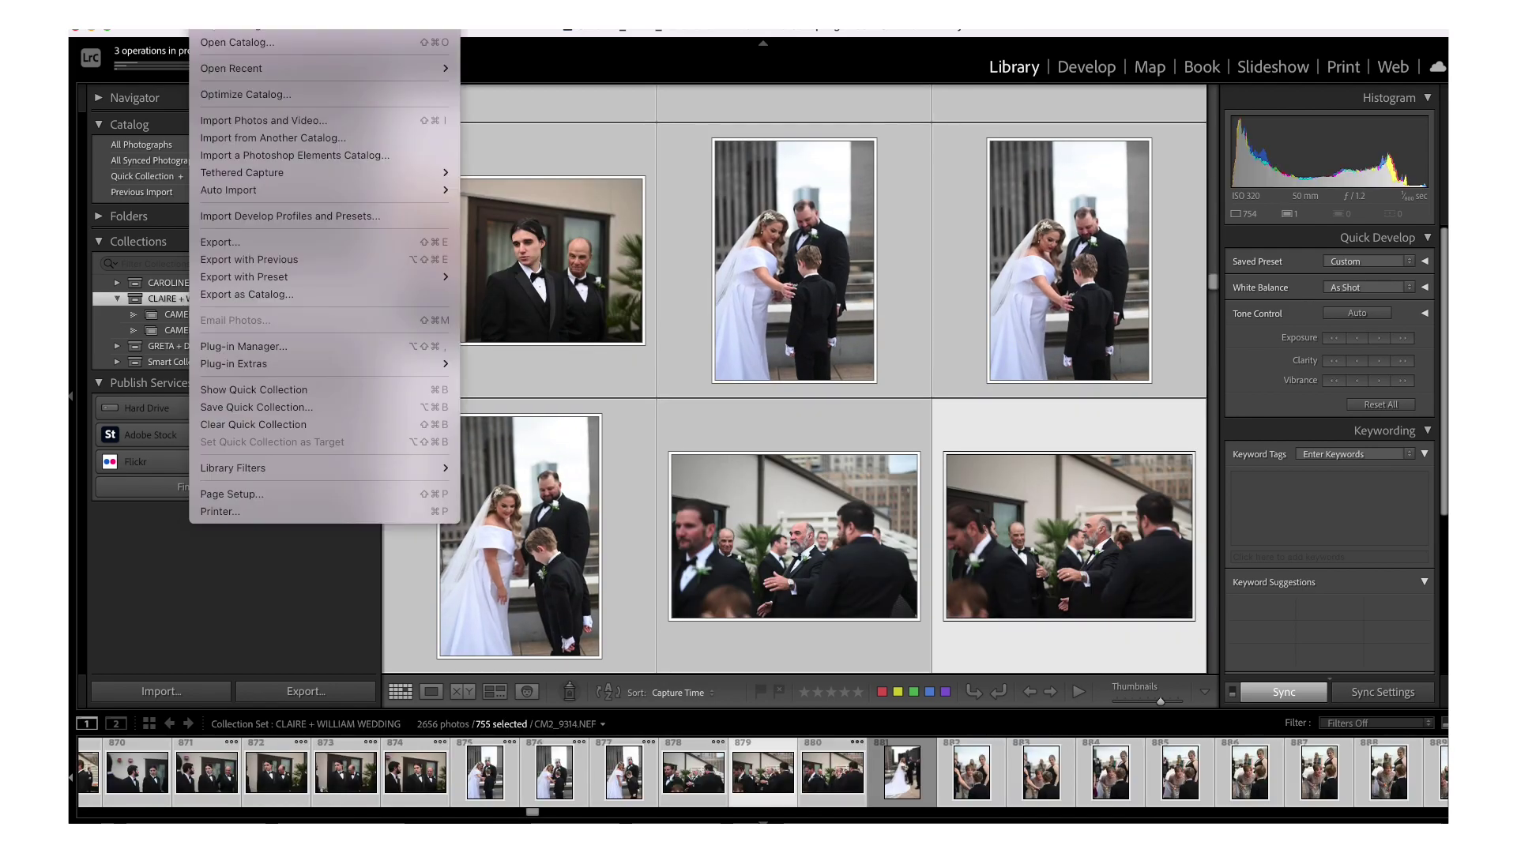
{"action": "left_click", "coordinate": [262, 295]}
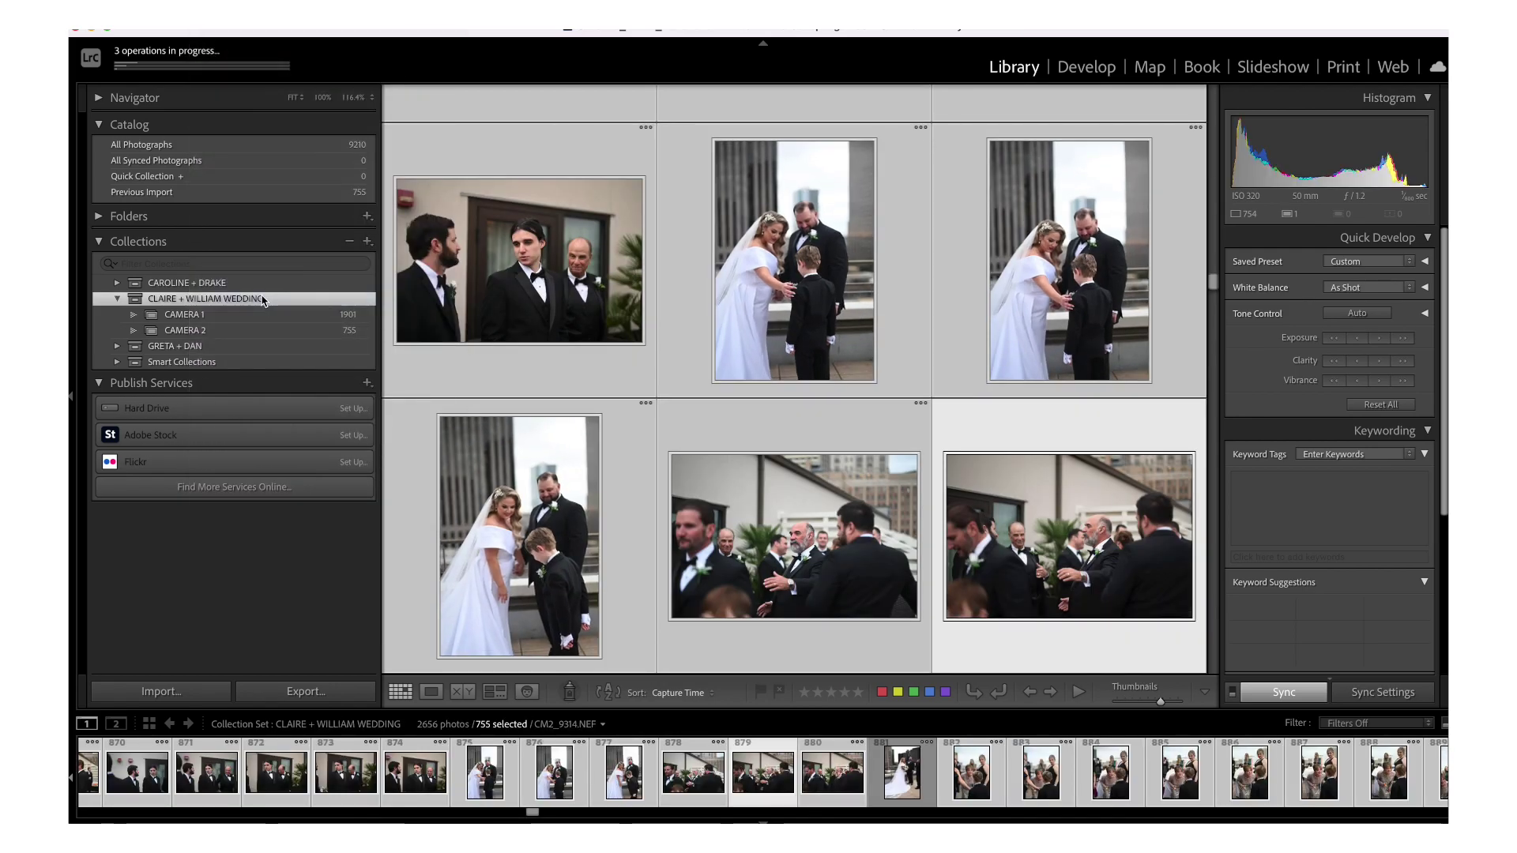
{"action": "left_click", "coordinate": [794, 167]}
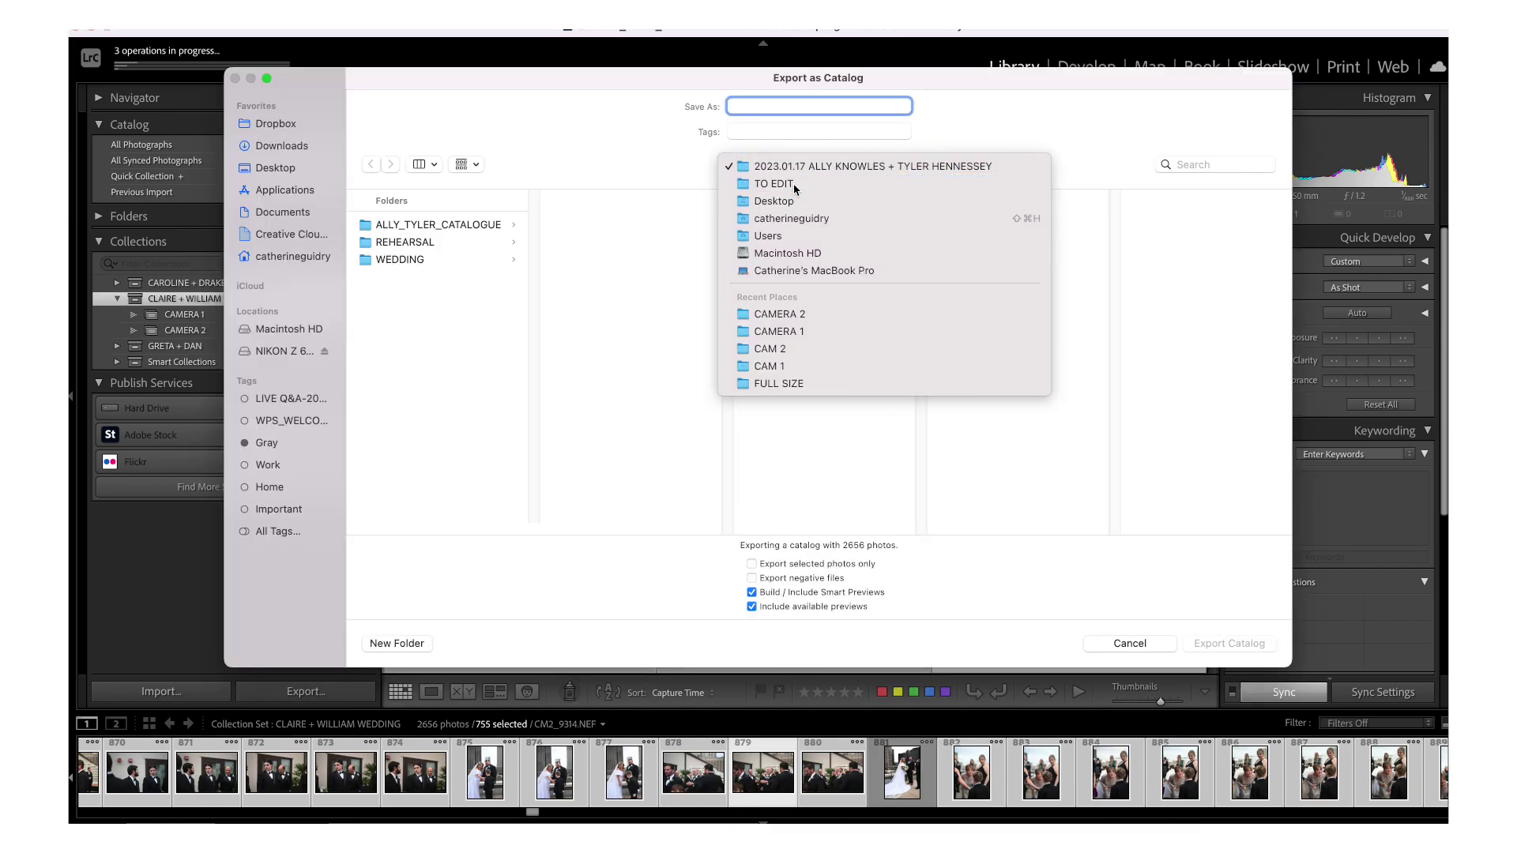
{"action": "left_click", "coordinate": [774, 183]}
{"action": "left_click", "coordinate": [632, 431]}
{"action": "left_click", "coordinate": [794, 107]}
{"action": "type", "text": "CLAIRE+W"}
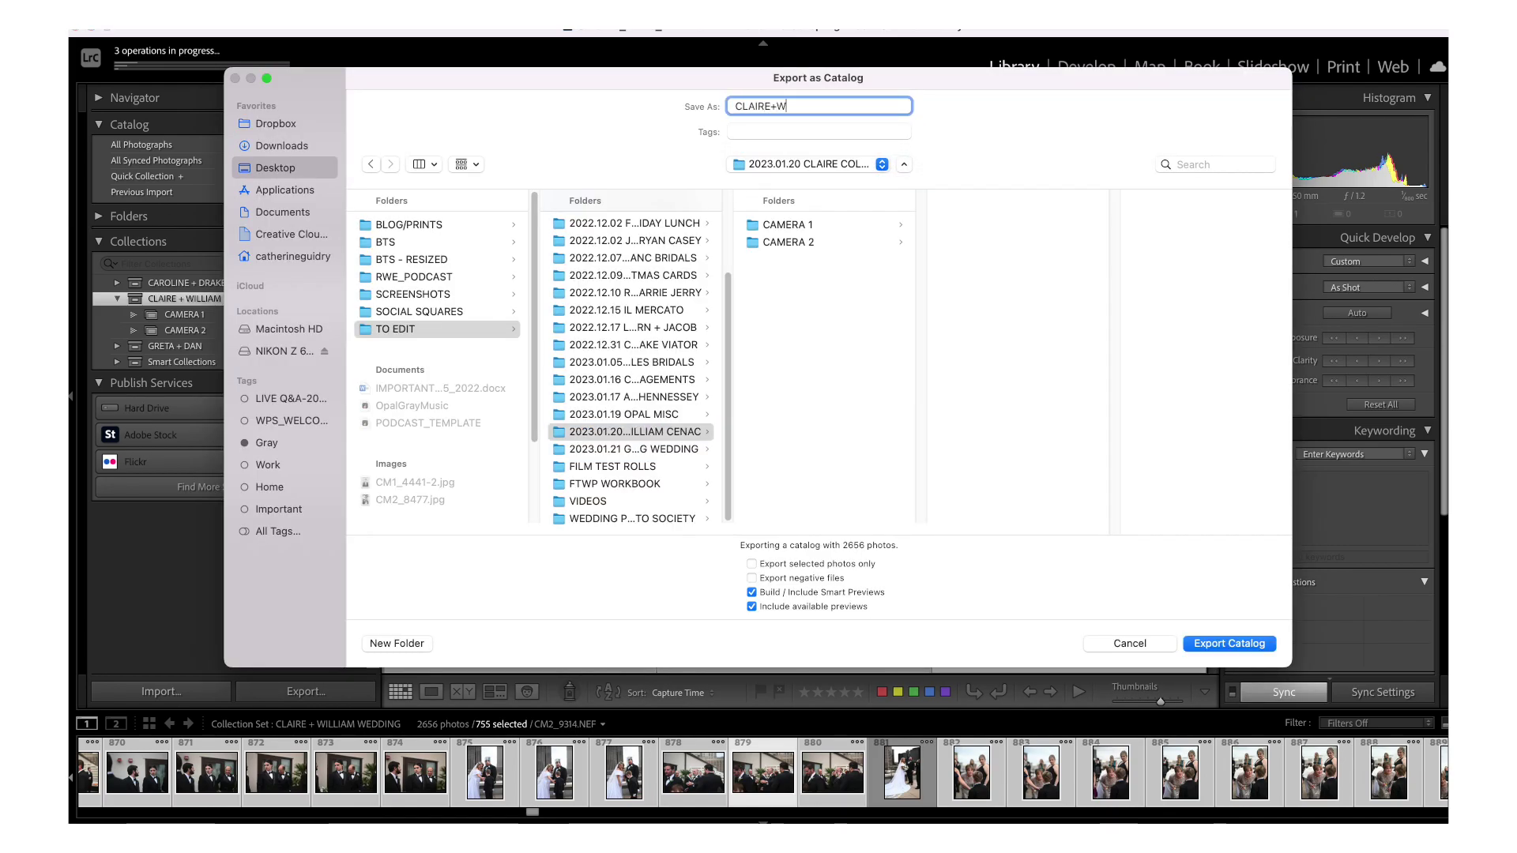
{"action": "key", "text": "BackSpace"}
{"action": "key", "text": "BackSpace"}
{"action": "type", "text": "_WILLIAM_CATALOGUE"}
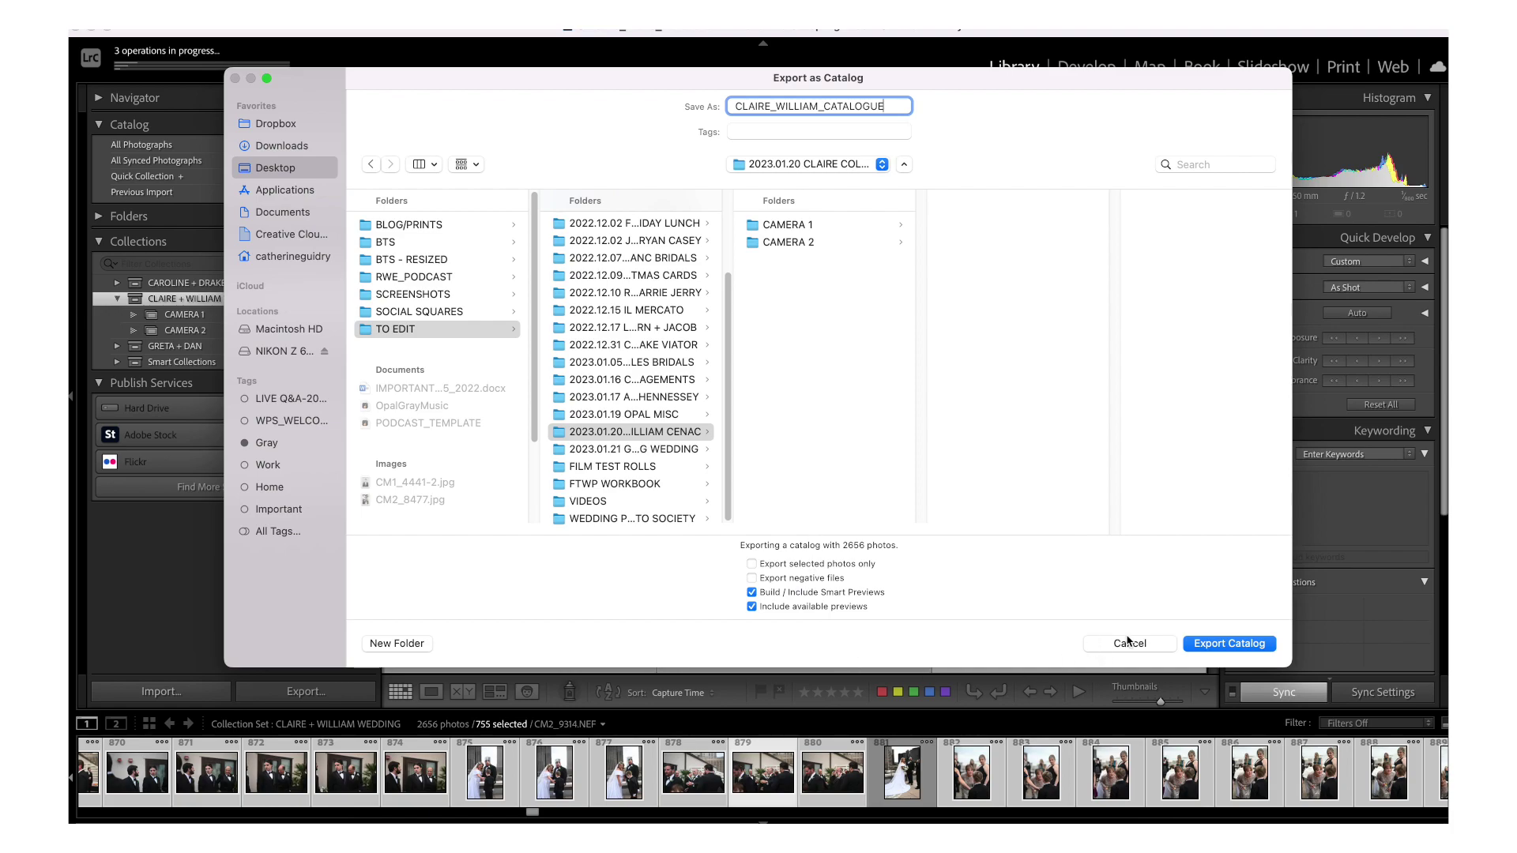
{"action": "left_click", "coordinate": [1129, 643]}
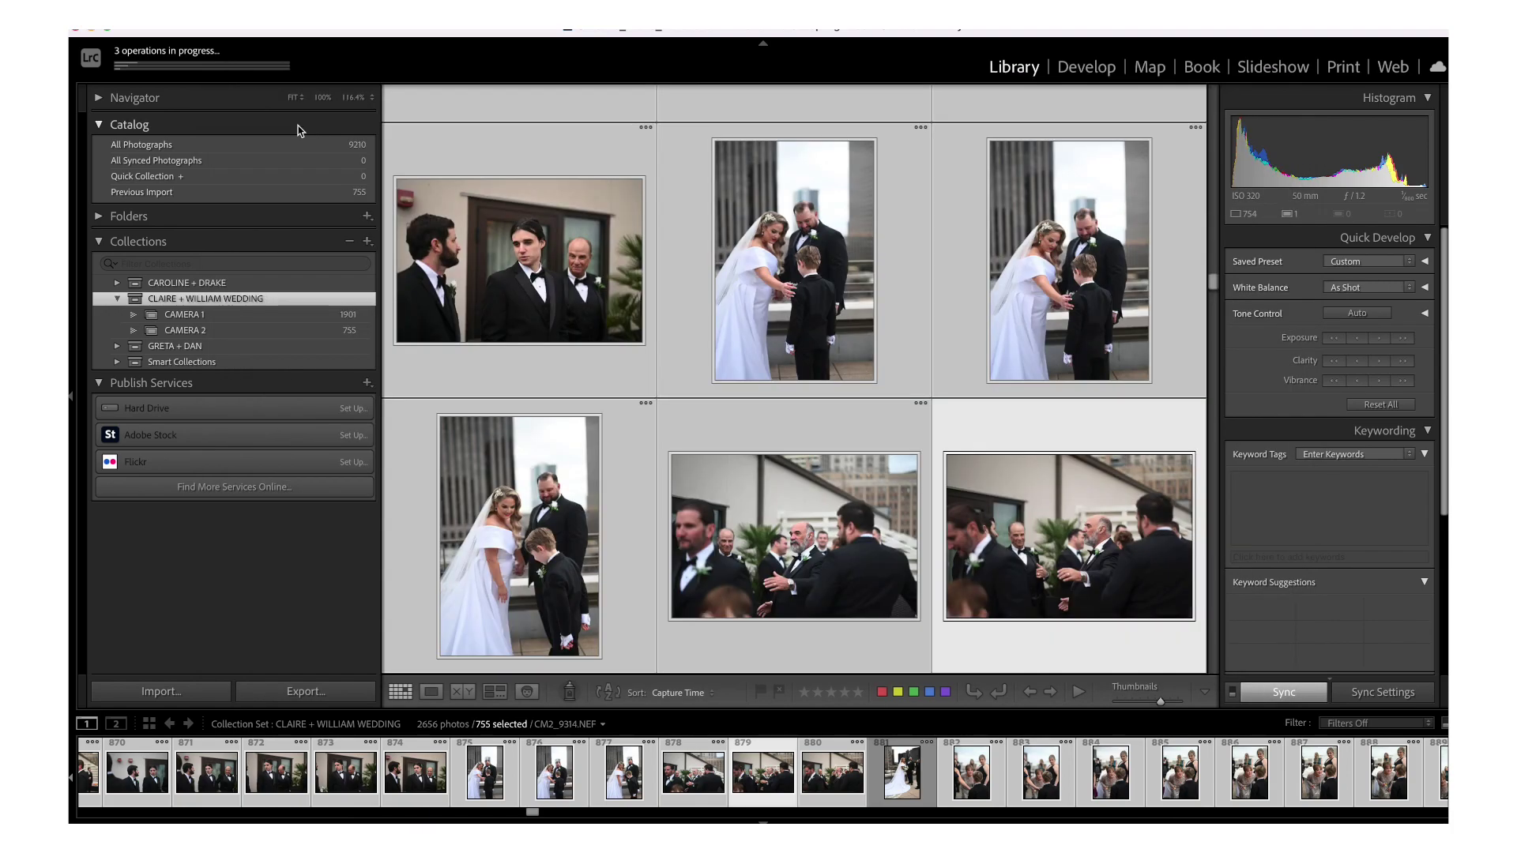
{"action": "left_click", "coordinate": [163, 65]}
- Place Finder beside the Dropbox page and select all 1,901 CAMERA 1 NEF files for upload
{"action": "left_click", "coordinate": [90, 31]}
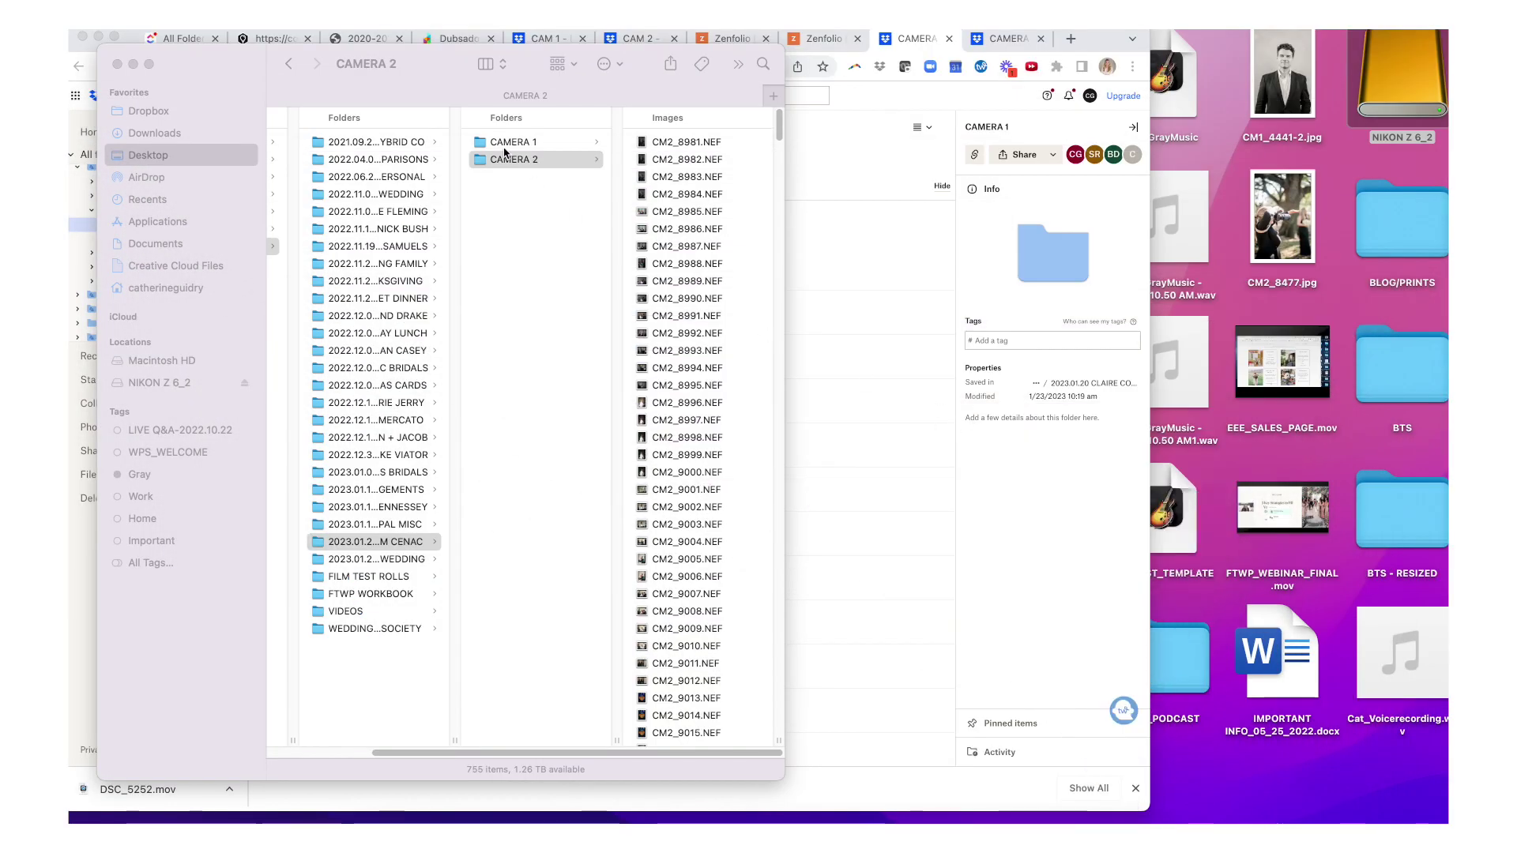
{"action": "left_click_drag", "start_coordinate": [444, 80], "coordinate": [1122, 100]}
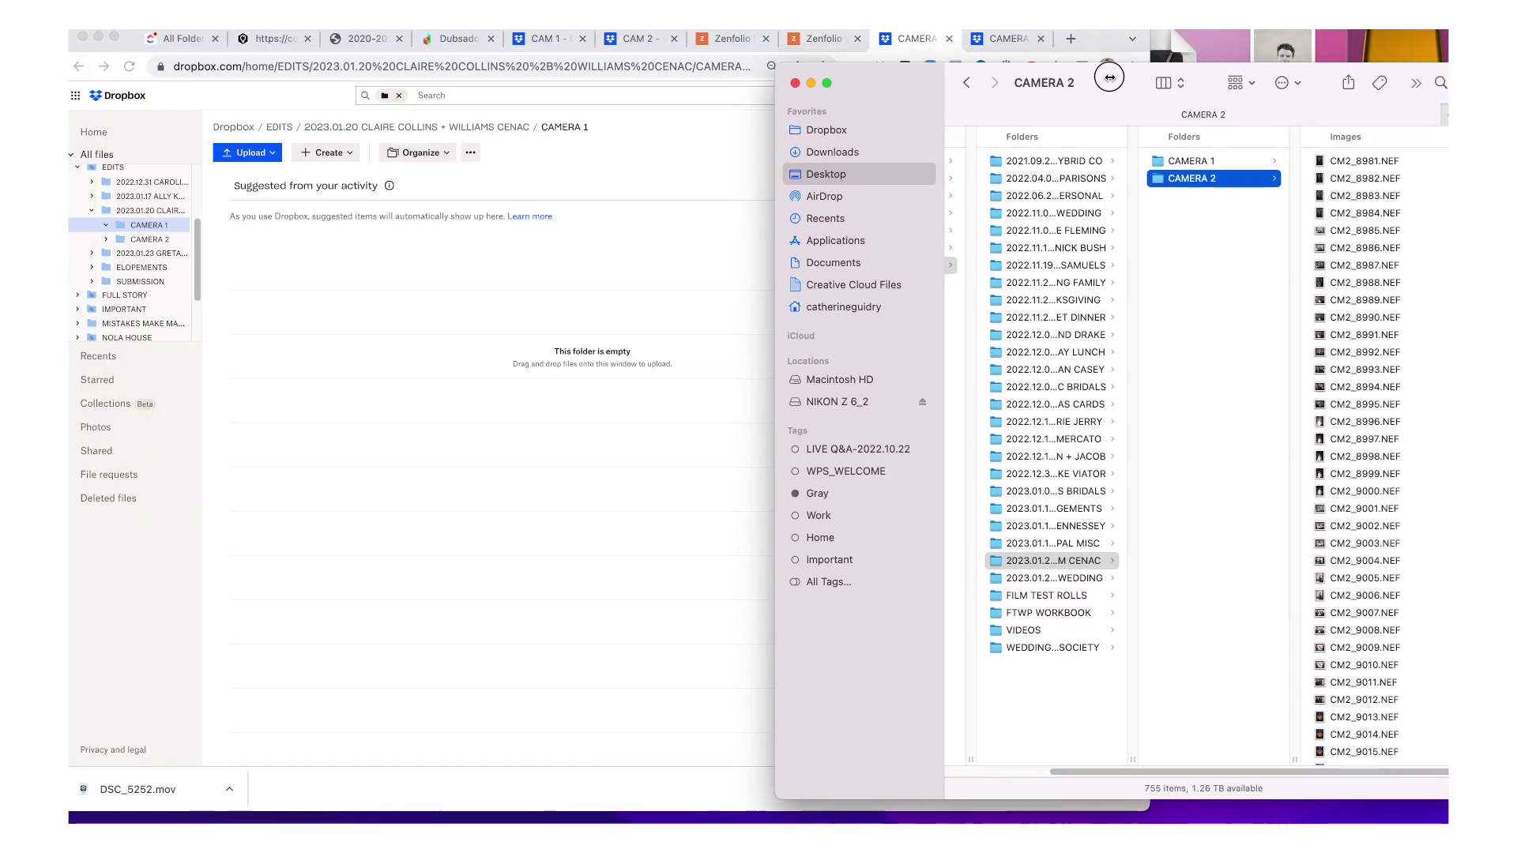
{"action": "left_click", "coordinate": [1181, 164]}
{"action": "left_click", "coordinate": [1341, 196]}
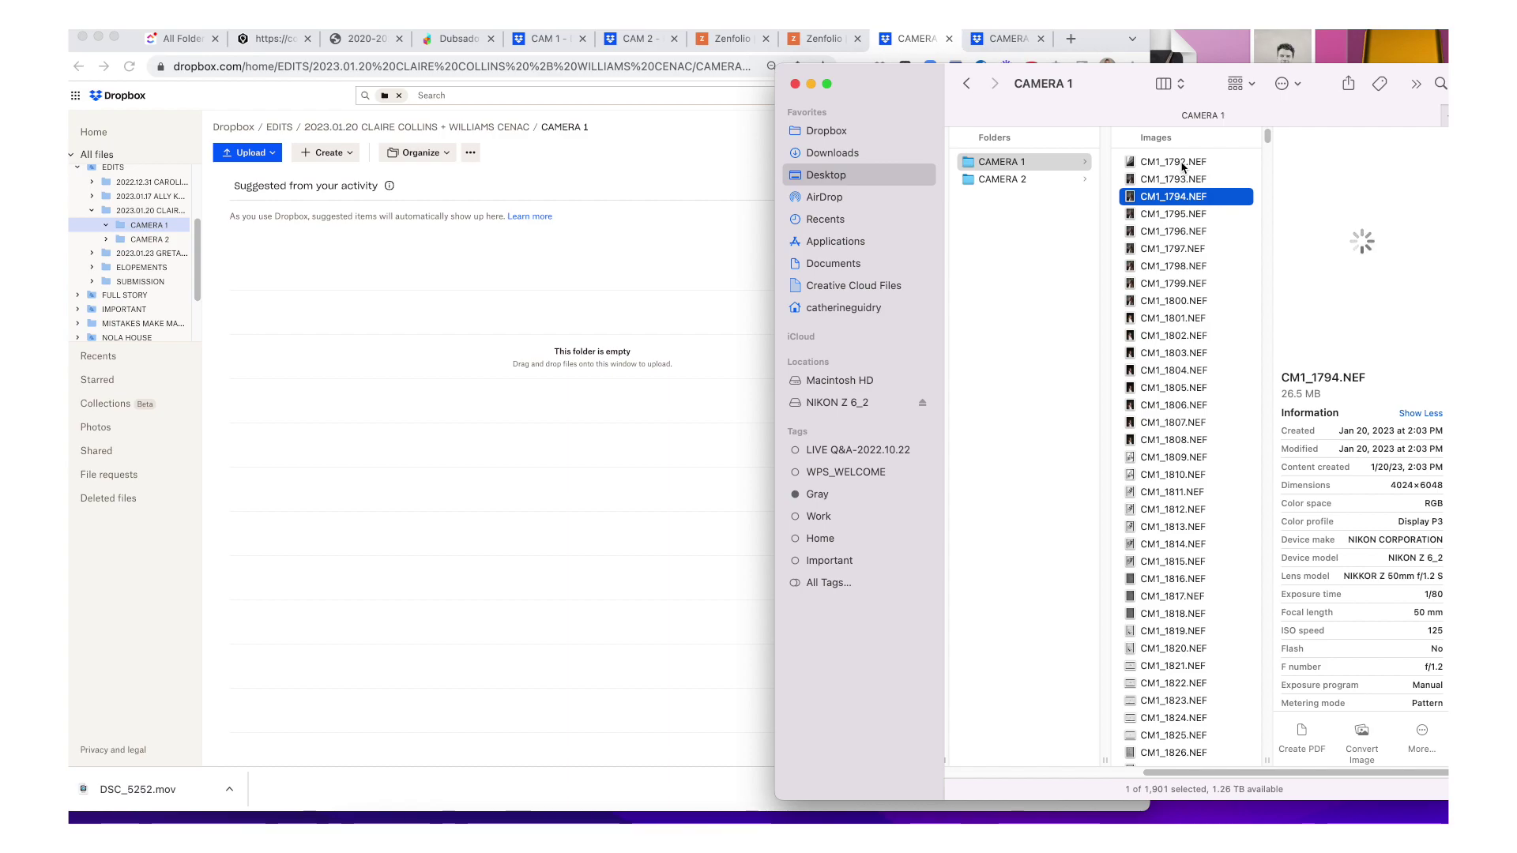
{"action": "key", "text": "super+a"}
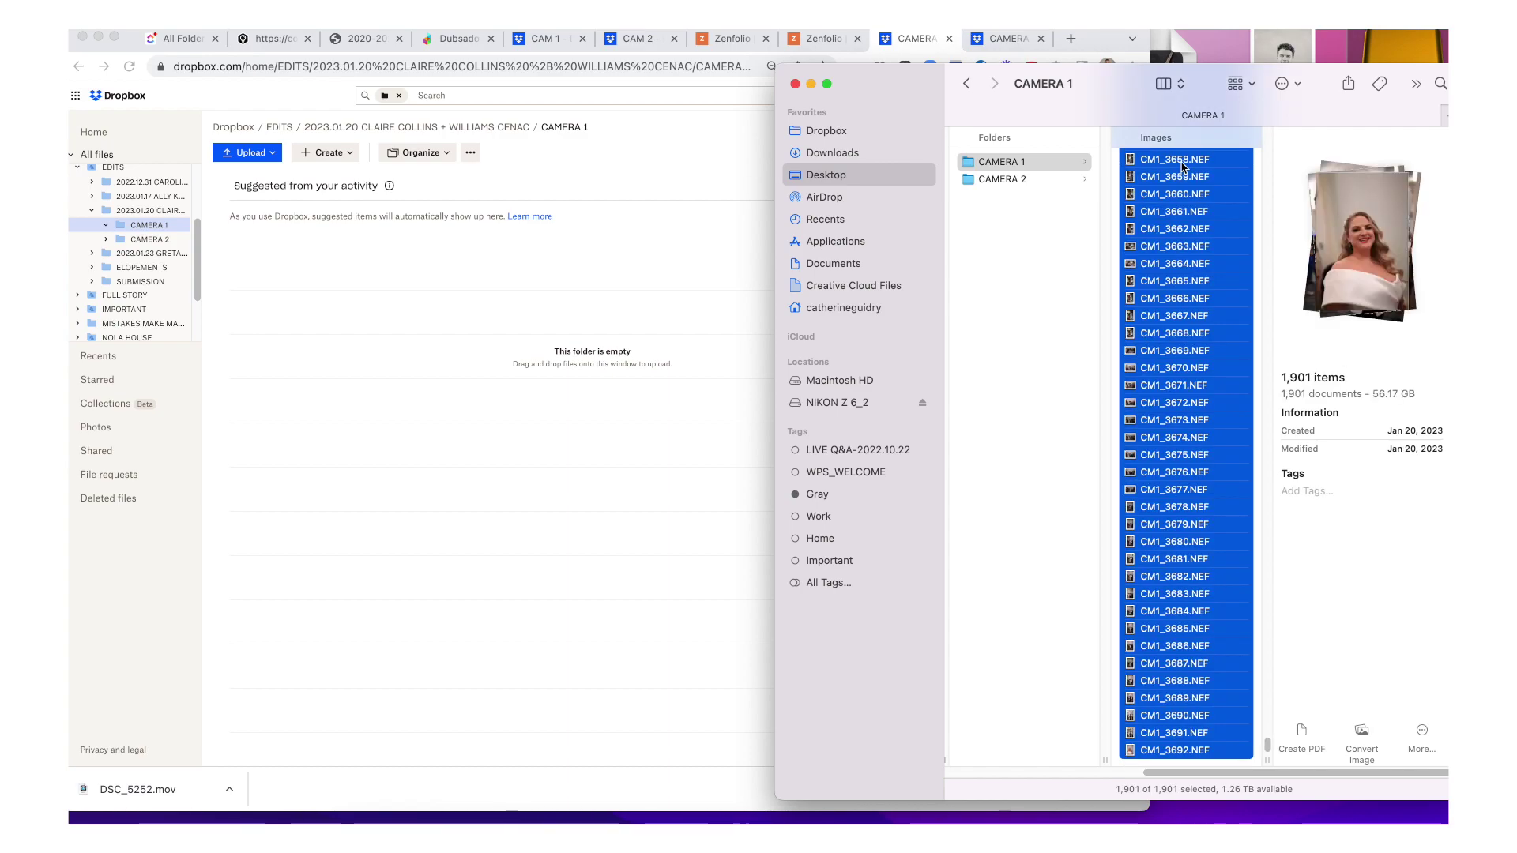
{"action": "left_click_drag", "start_coordinate": [1176, 217], "coordinate": [377, 443]}
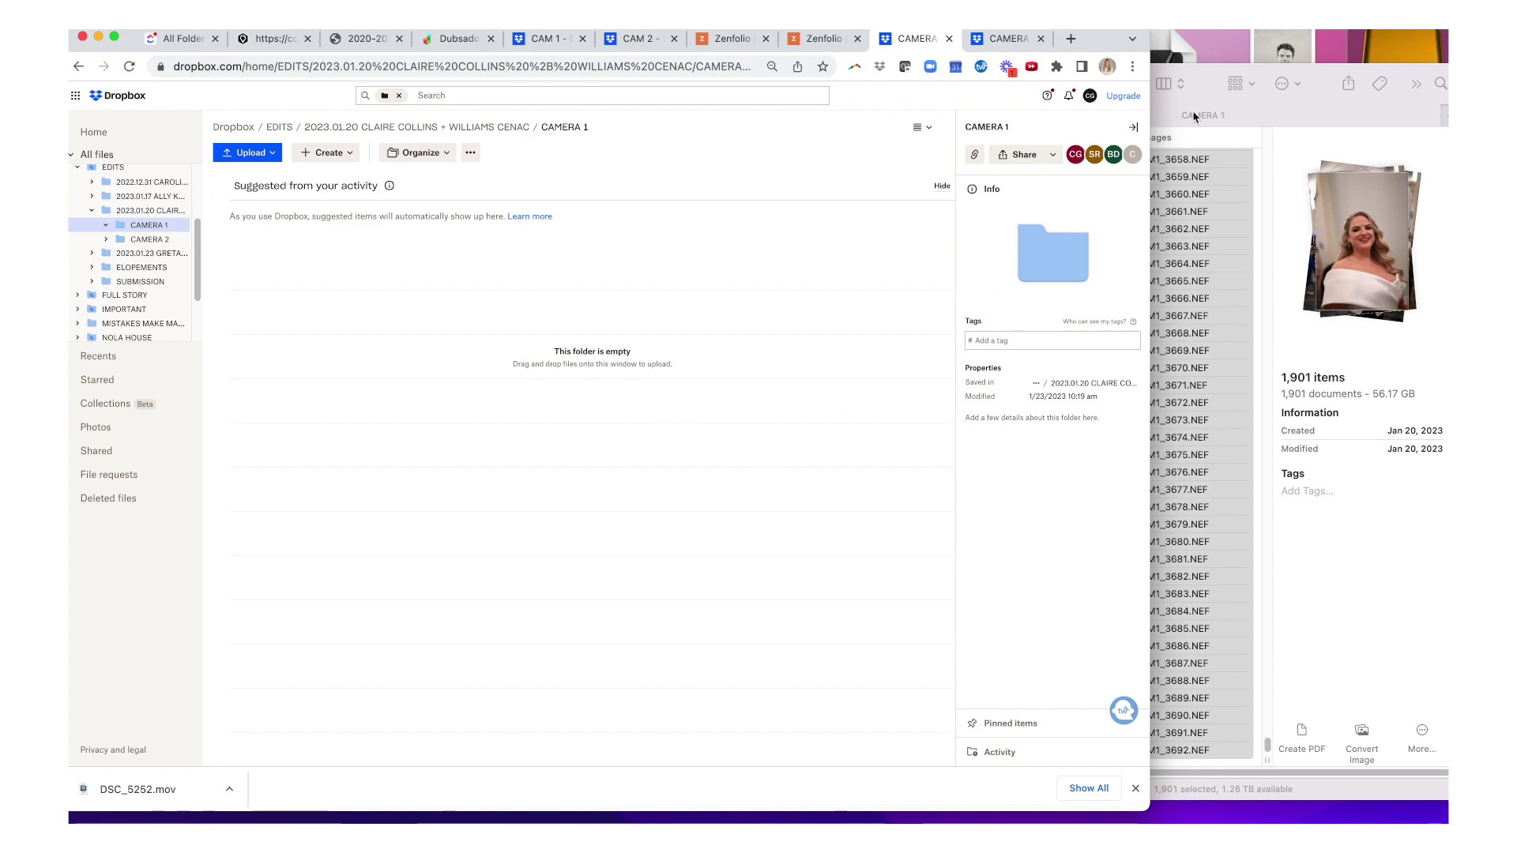
- Drop all 755 CAMERA 2 NEF files from Finder into the Dropbox CAMERA 2 folder
{"action": "left_click", "coordinate": [1001, 46]}
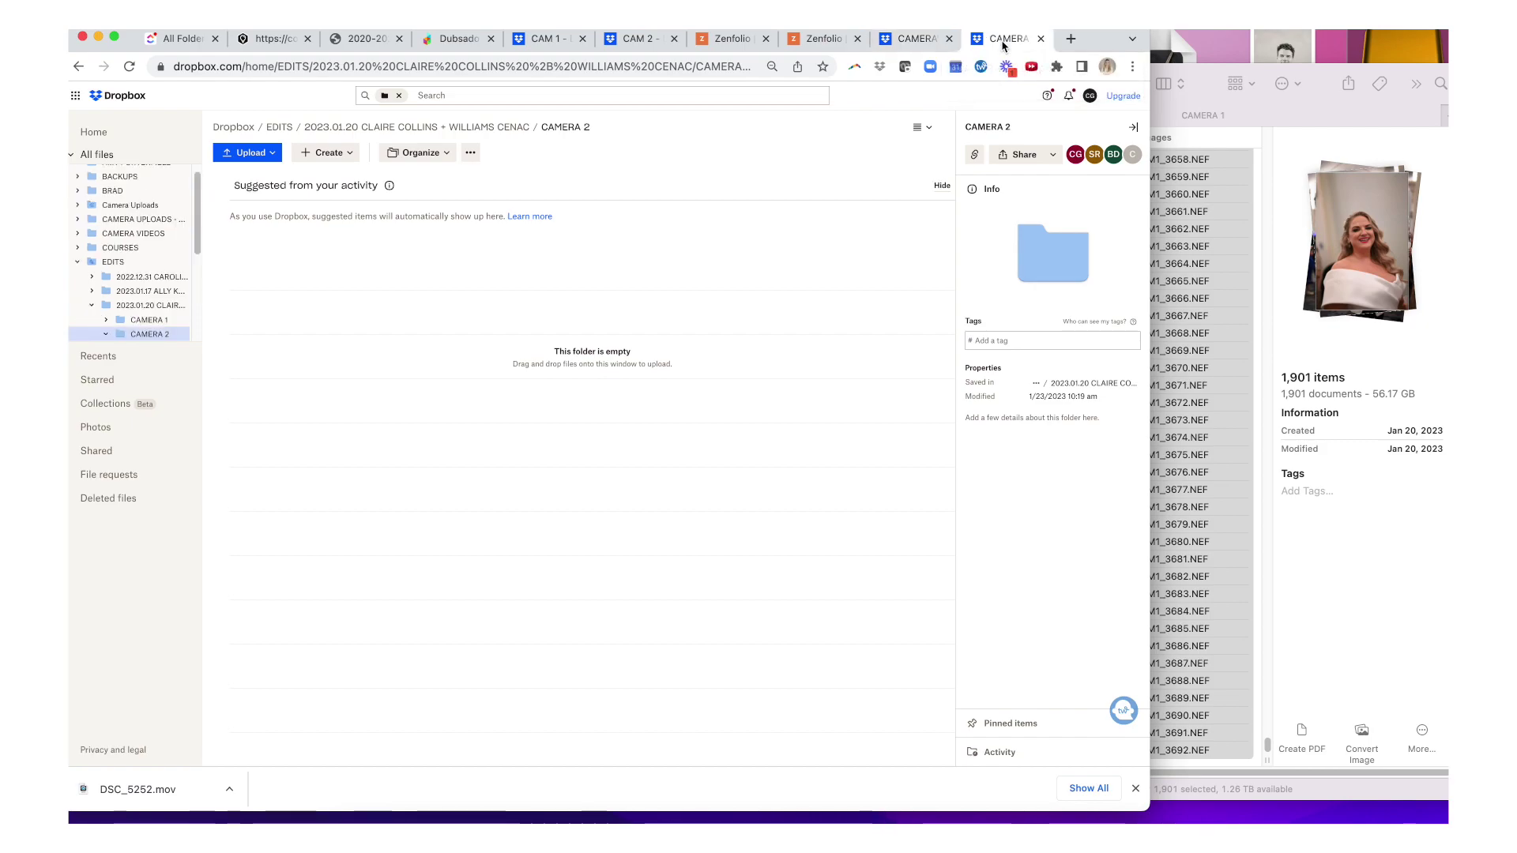
{"action": "left_click_drag", "start_coordinate": [1207, 73], "coordinate": [1265, 67]}
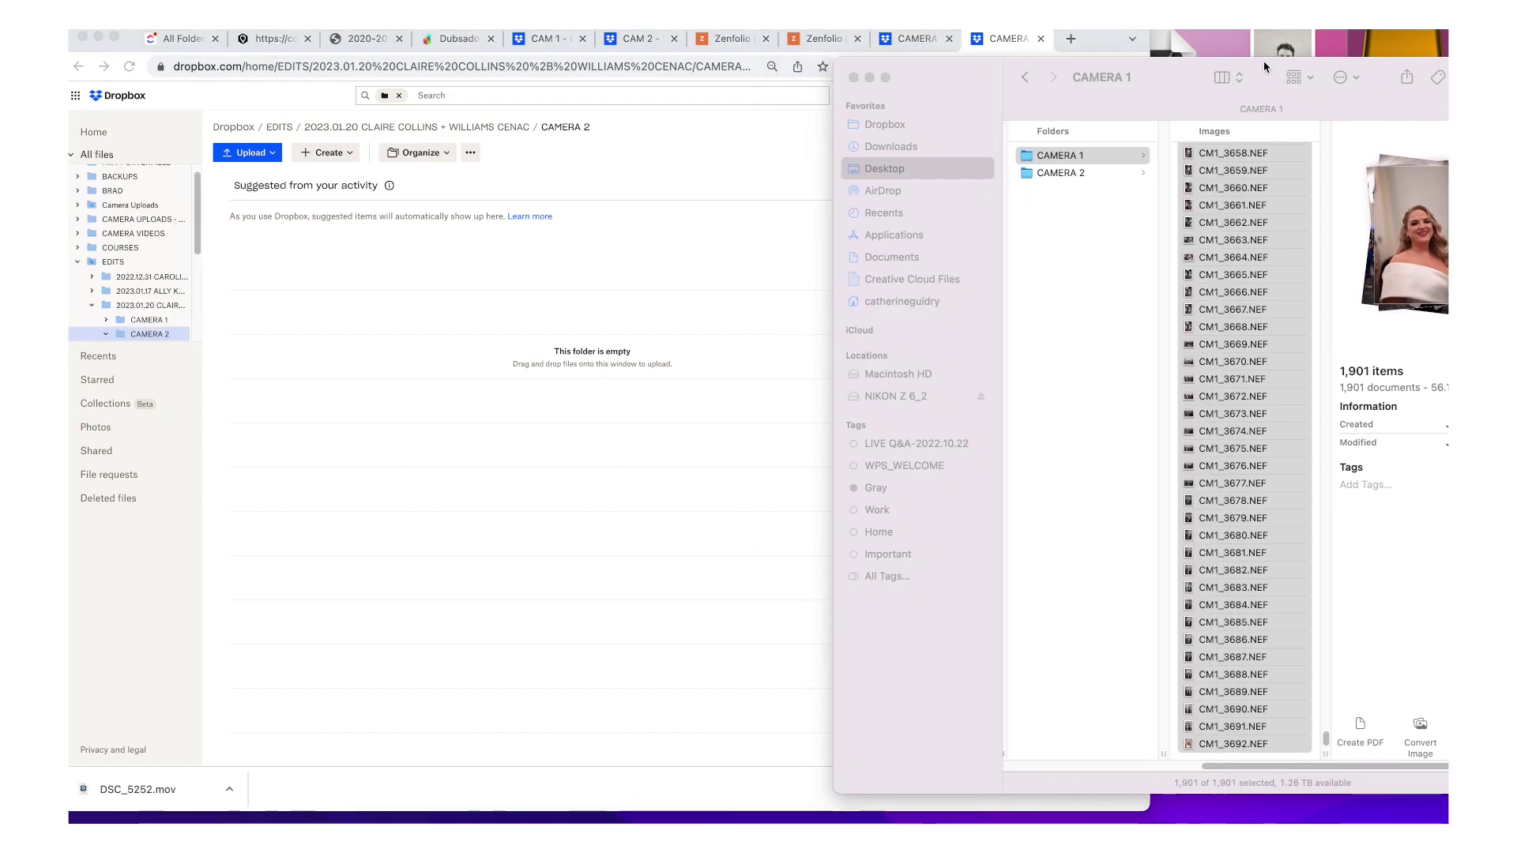
{"action": "left_click", "coordinate": [1061, 173]}
{"action": "key", "text": "super+a"}
{"action": "left_click_drag", "start_coordinate": [1210, 419], "coordinate": [525, 407]}
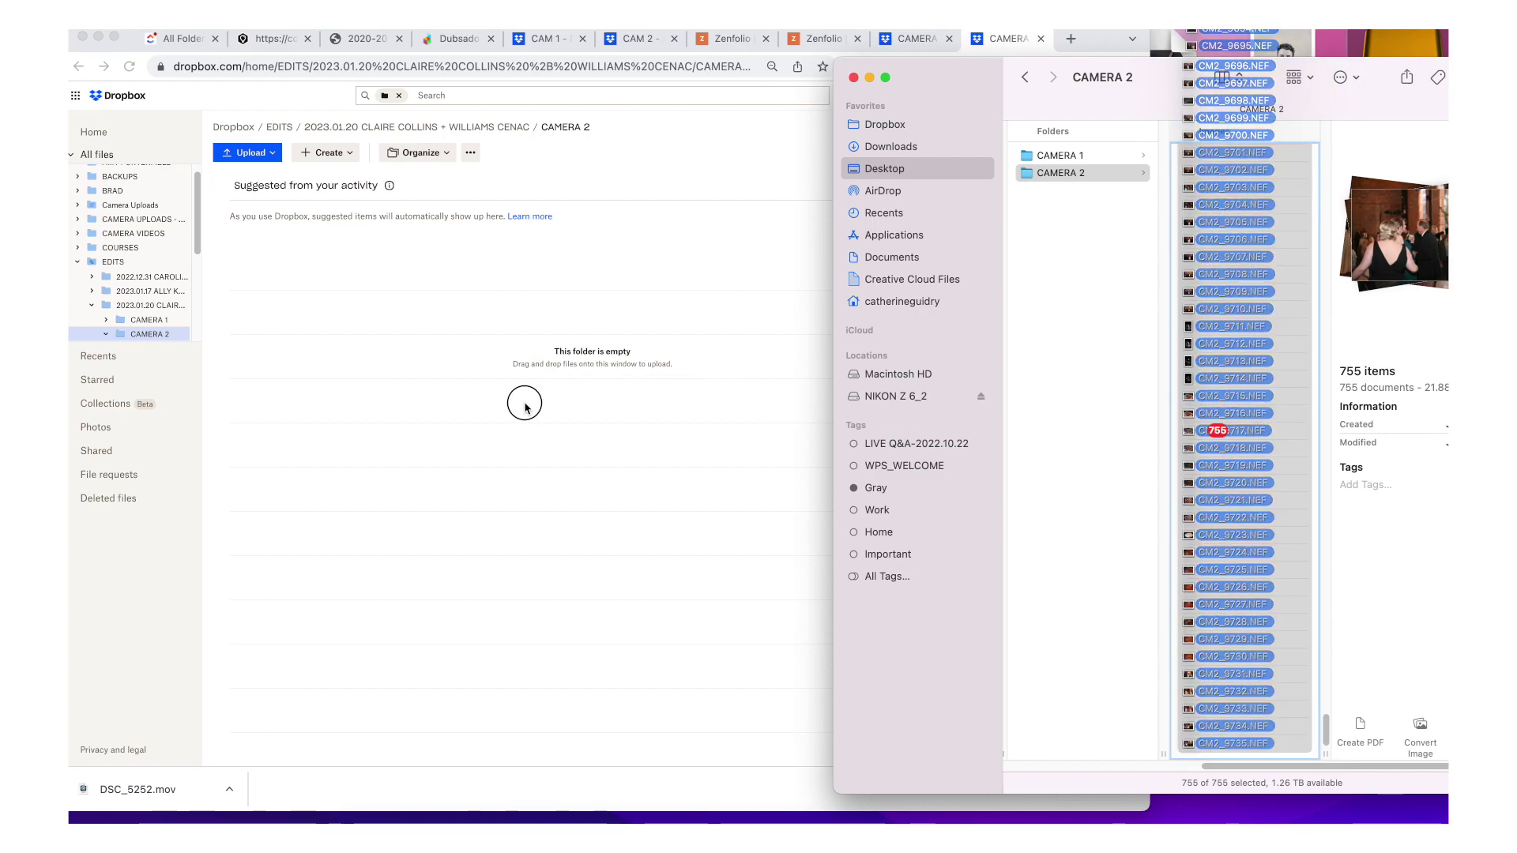
{"action": "left_click_drag", "start_coordinate": [524, 405], "coordinate": [441, 503]}
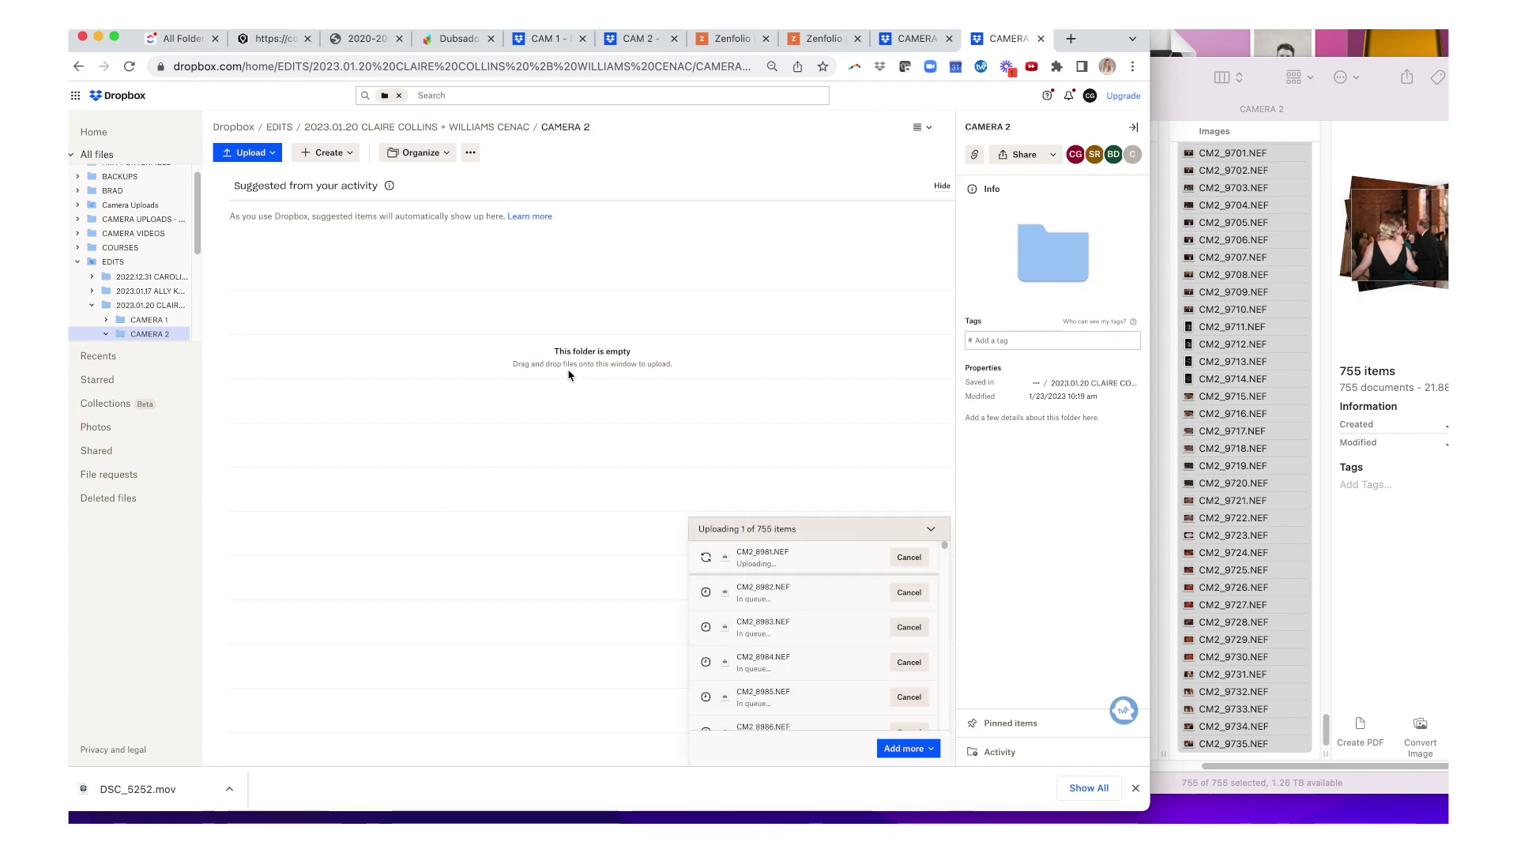
- Drop all 1,901 CAMERA 1 NEF files from Finder into the Dropbox CAMERA 1 folder
{"action": "left_click", "coordinate": [916, 38]}
{"action": "left_click", "coordinate": [1191, 68]}
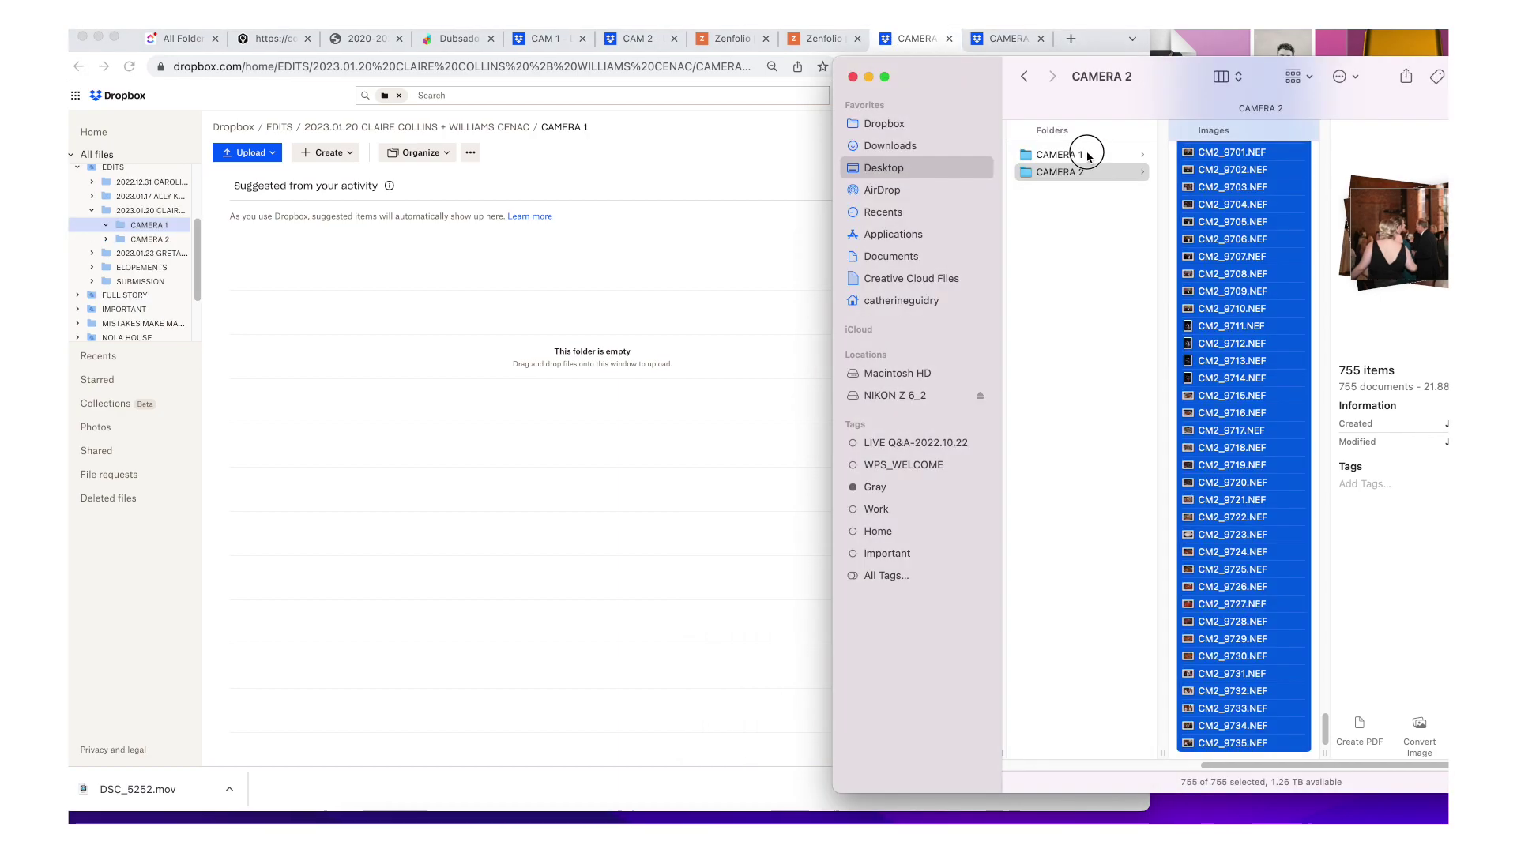
{"action": "left_click", "coordinate": [1087, 156]}
{"action": "left_click", "coordinate": [1249, 208]}
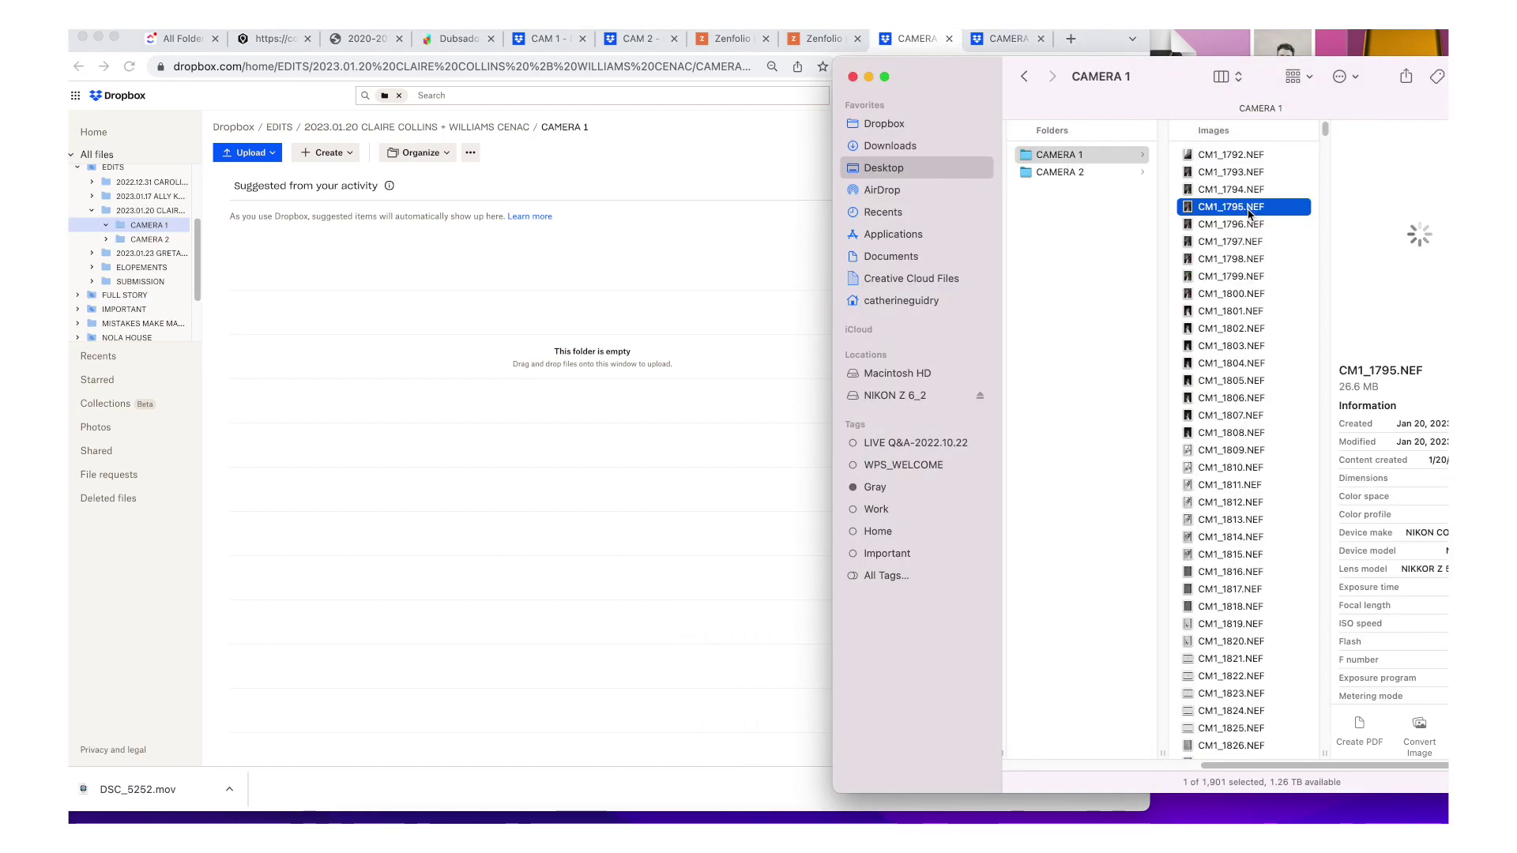
{"action": "key", "text": "super+a"}
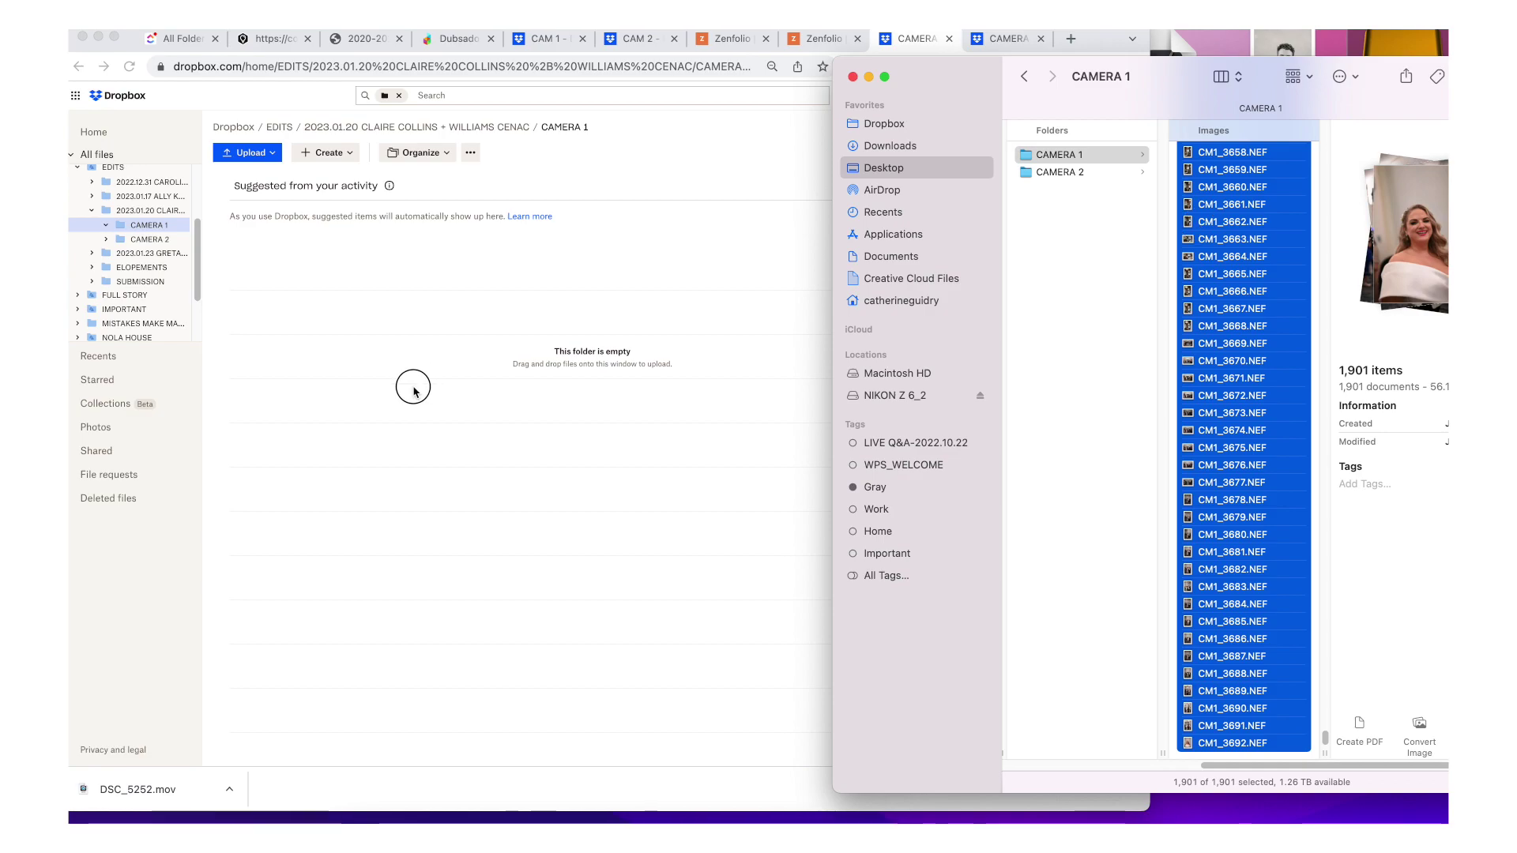
{"action": "left_click_drag", "start_coordinate": [413, 390], "coordinate": [527, 425]}
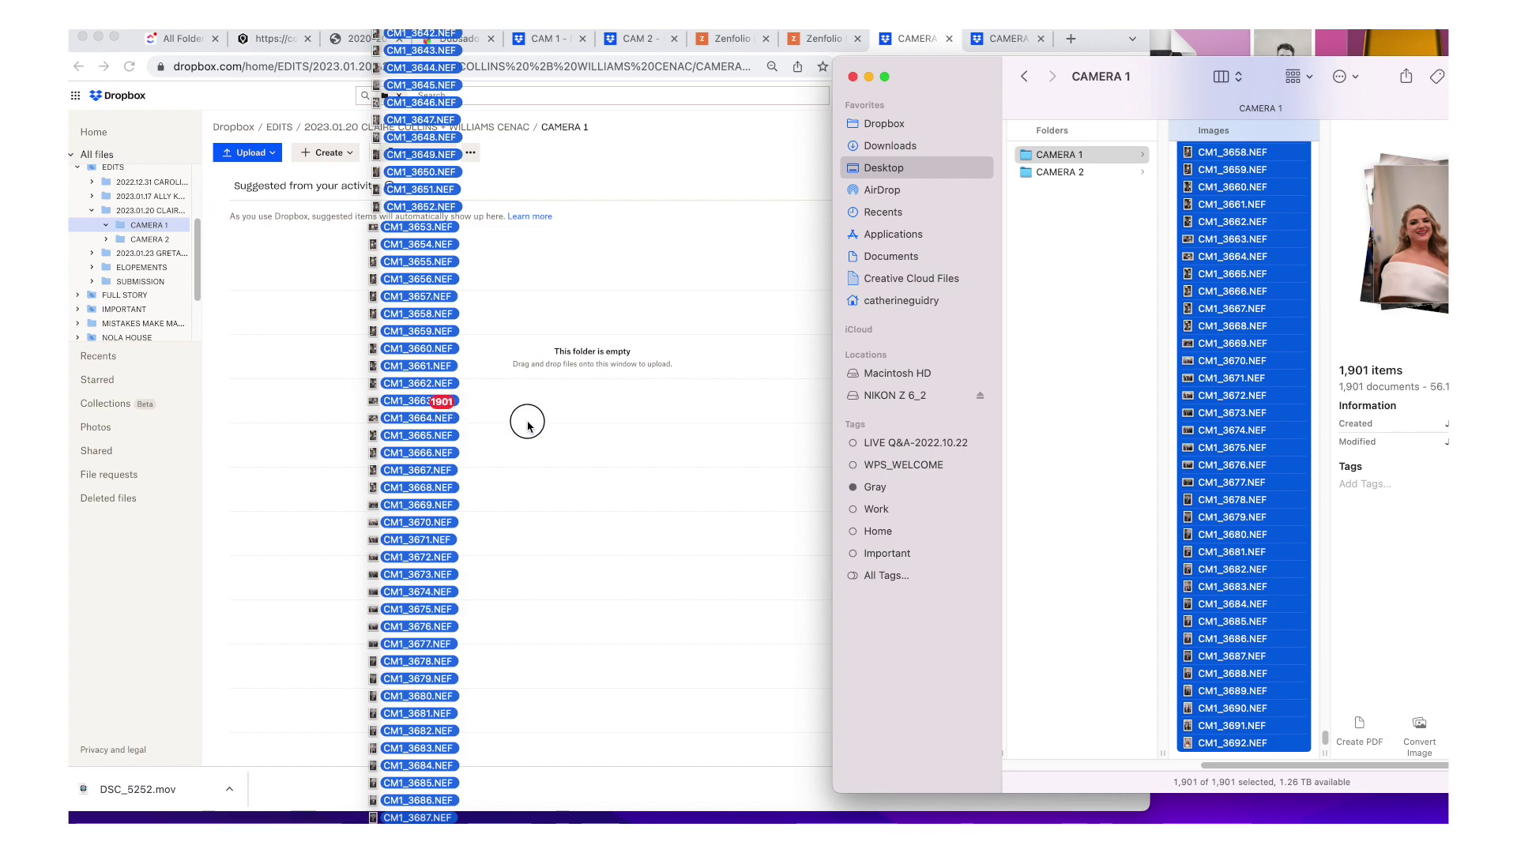
{"action": "mouse_move", "coordinate": [527, 425]}
{"action": "left_mouse_down"}
{"action": "mouse_move", "coordinate": [519, 438]}
{"action": "mouse_move", "coordinate": [569, 452]}
{"action": "mouse_move", "coordinate": [548, 447]}
{"action": "left_mouse_up"}
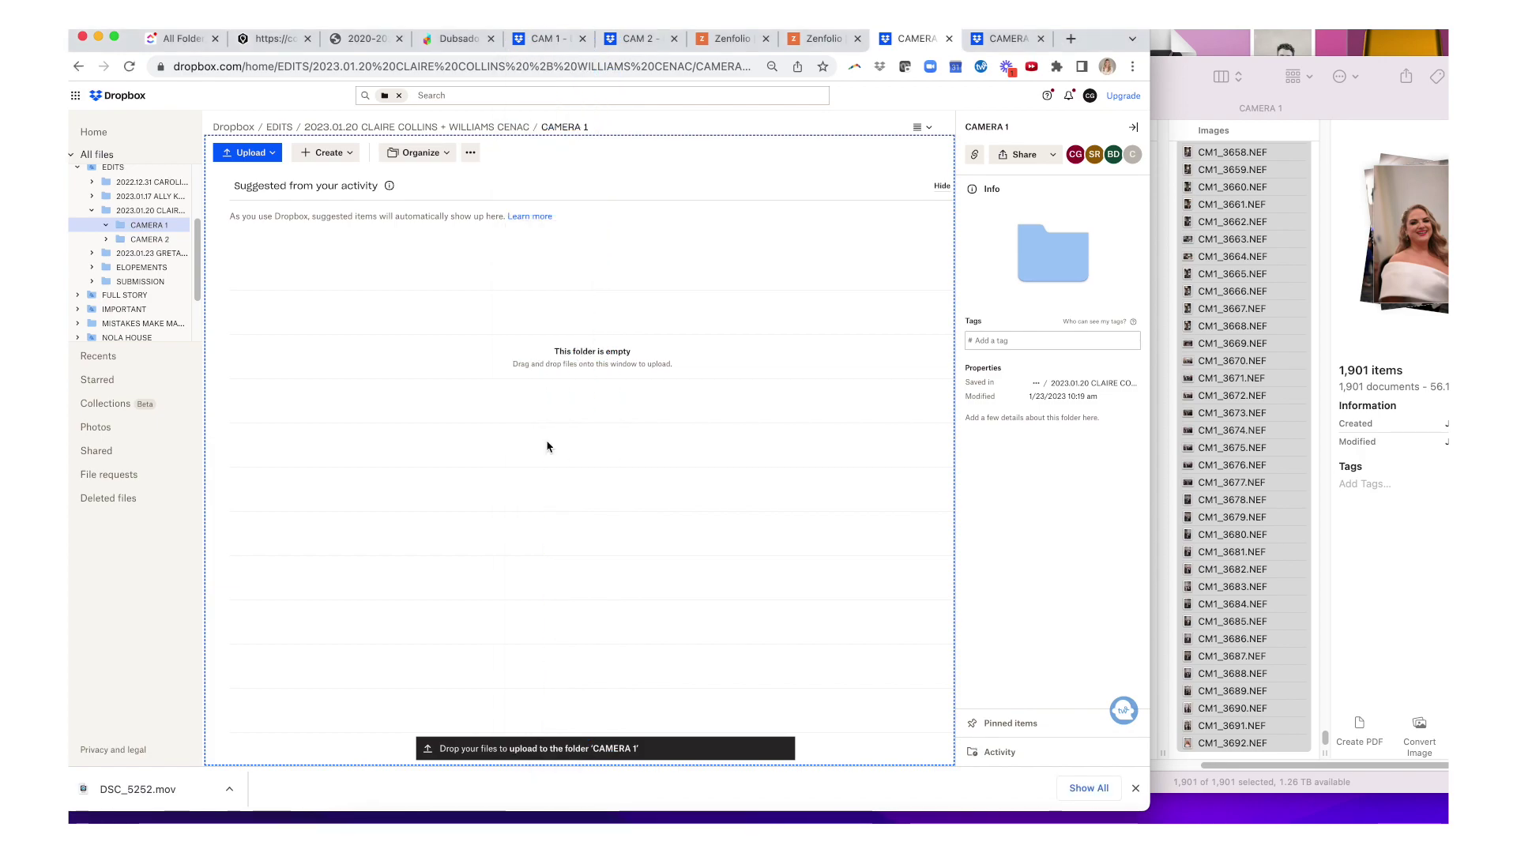